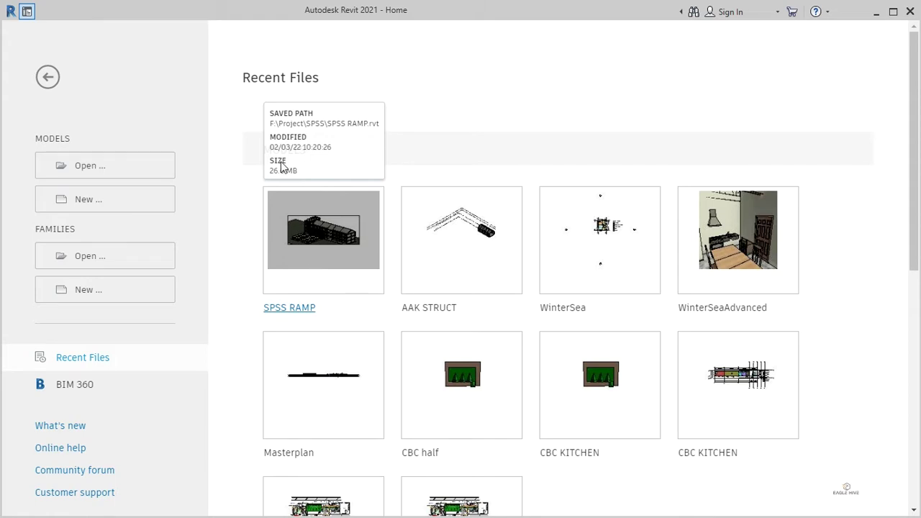
# - Open the recent SPSS RAMP project and maximize the application window
pyautogui.click(311, 219)
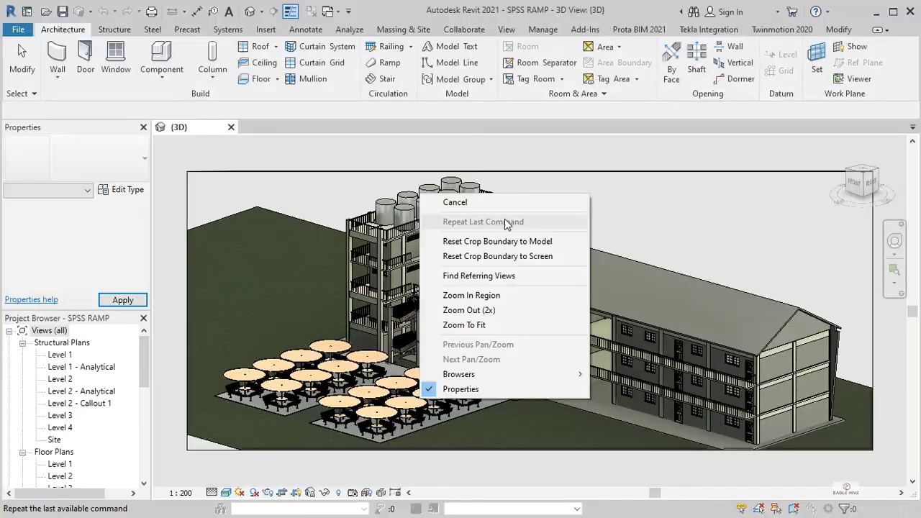
pyautogui.click(545, 3)
pyautogui.click(899, 13)
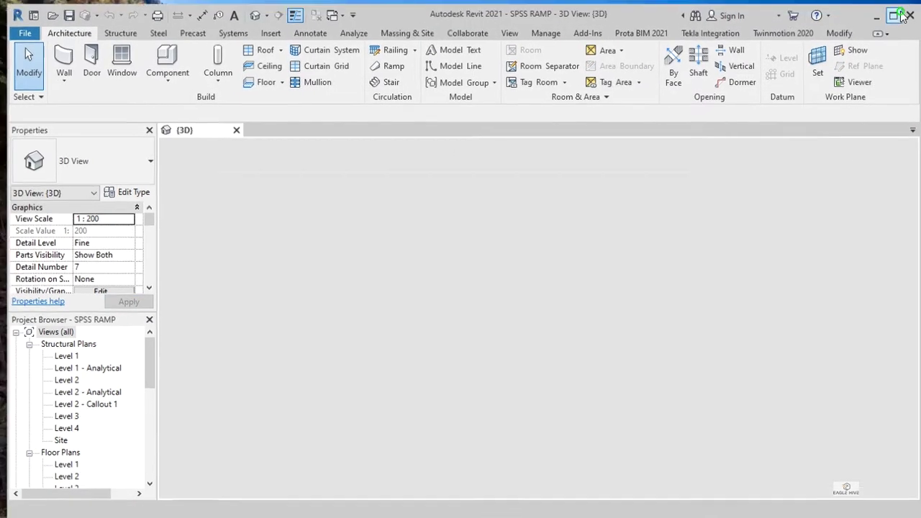
pyautogui.scroll(6, 508, 379)
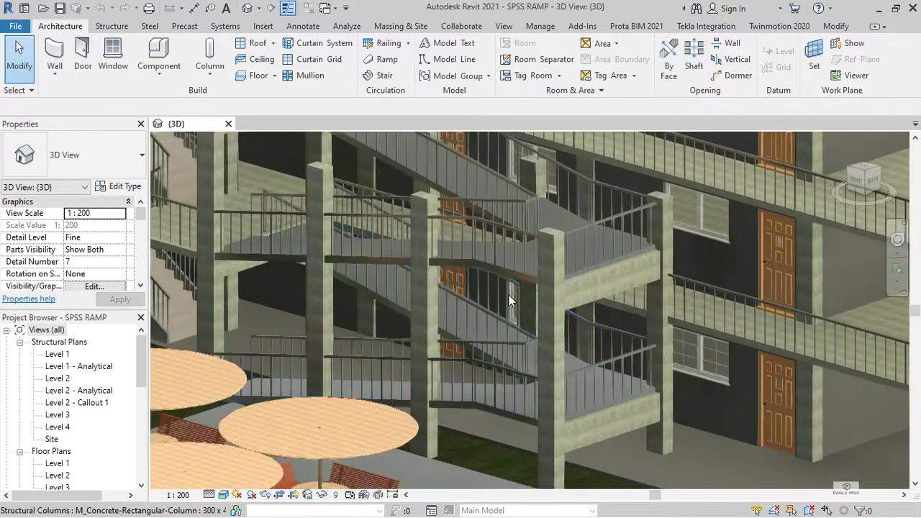
pyautogui.moveTo(524, 317); pyautogui.dragTo(523, 341, button='middle')
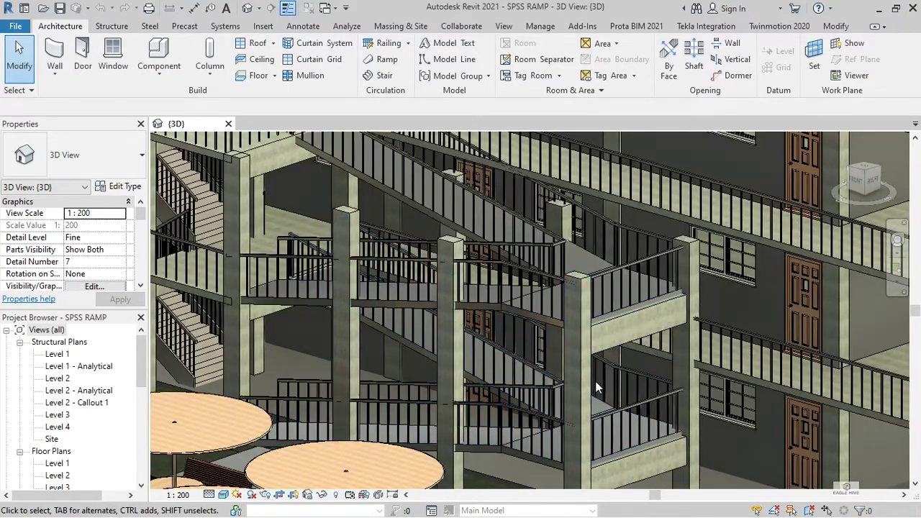
pyautogui.press('super')
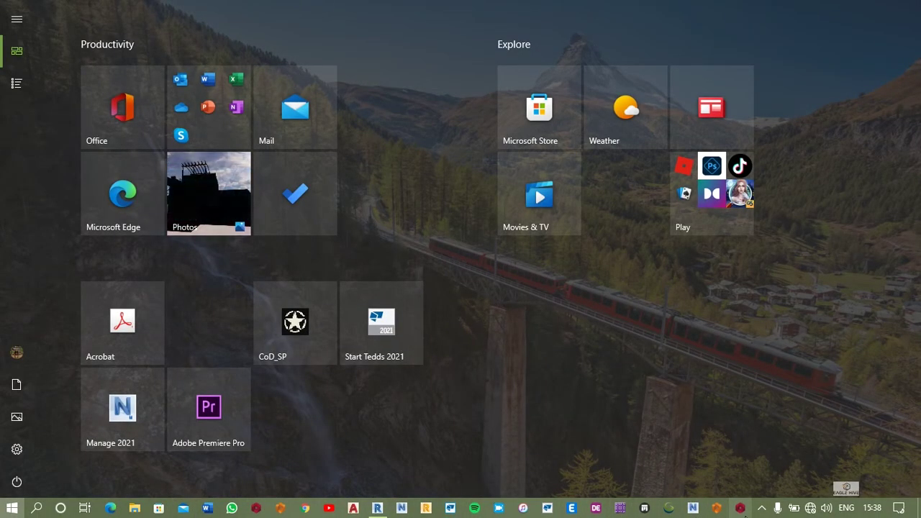
pyautogui.click(702, 419)
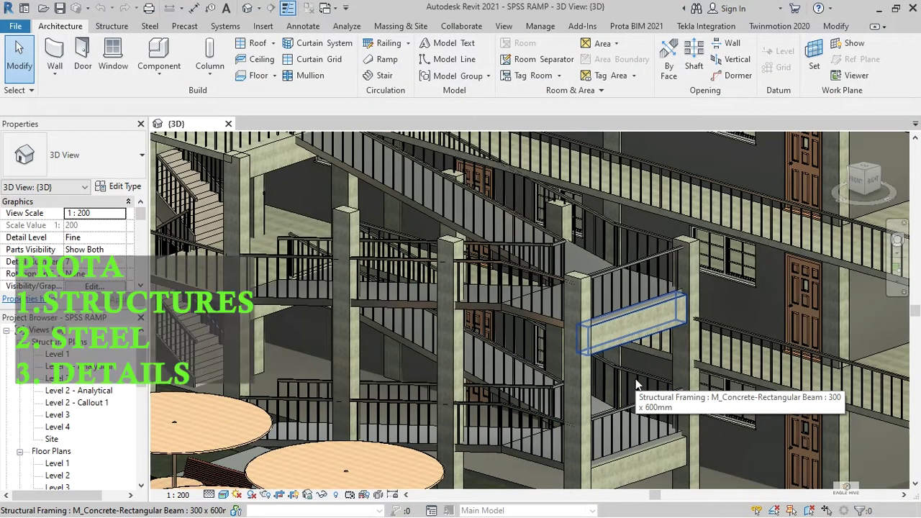
pyautogui.press('super')
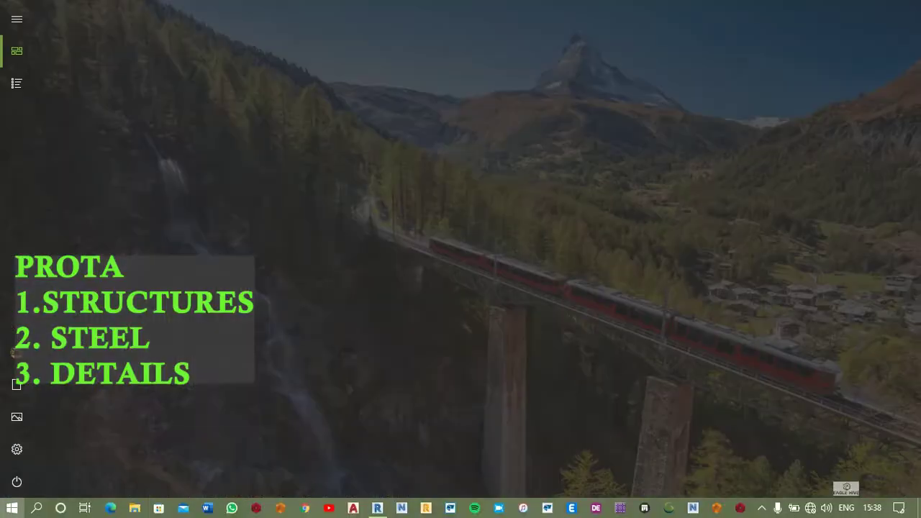
pyautogui.click(723, 510)
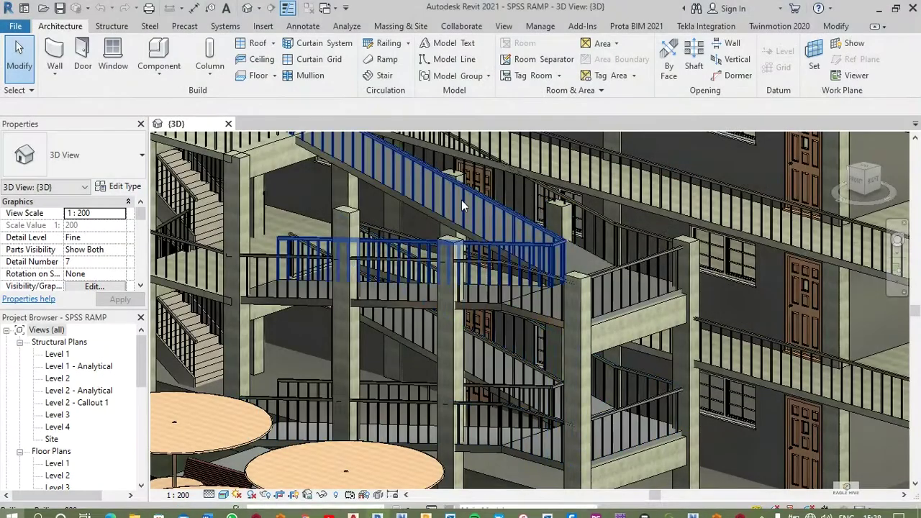
# - Examine the ramp, staircase, columns and beams of the building in the 3D view
pyautogui.scroll(-1, 695, 377)
pyautogui.scroll(5, 627, 354)
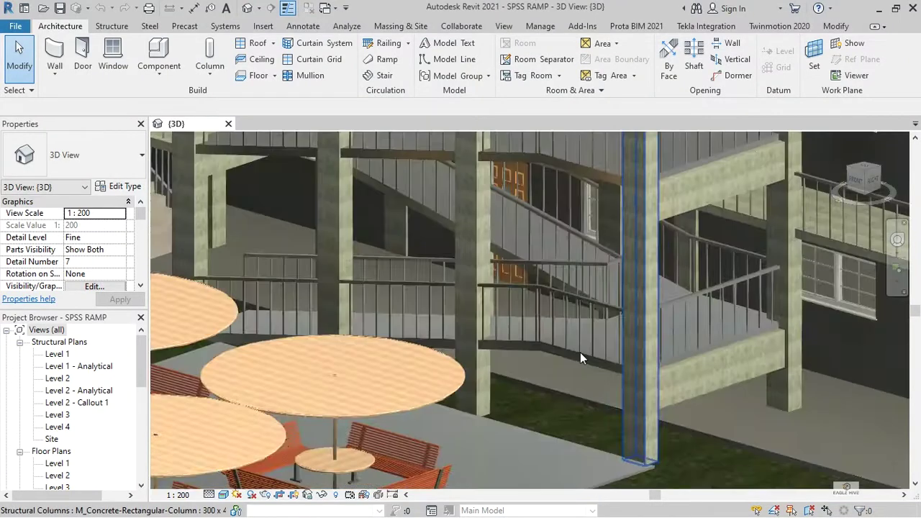
pyautogui.moveTo(663, 334); pyautogui.dragTo(746, 346, button='middle')
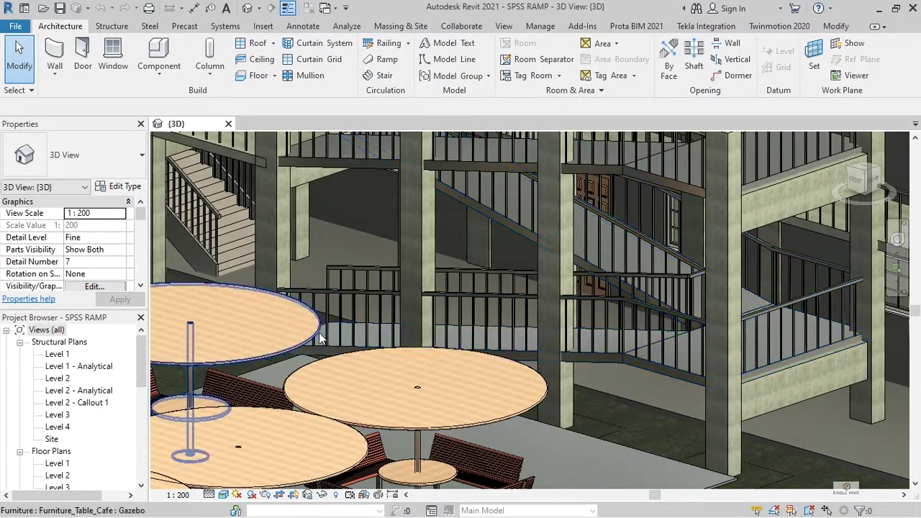
pyautogui.moveTo(423, 213); pyautogui.dragTo(469, 311, button='middle')
pyautogui.moveTo(338, 210); pyautogui.dragTo(413, 425, button='middle')
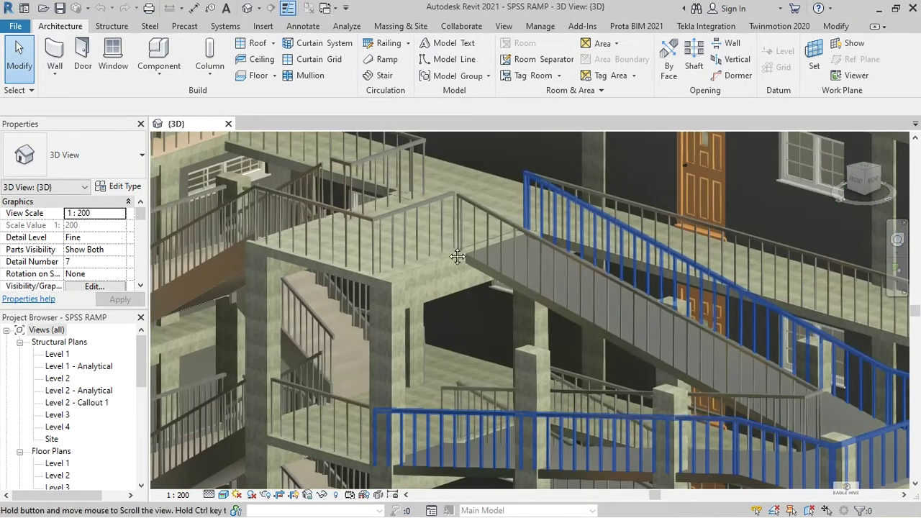
pyautogui.scroll(-2, 470, 236)
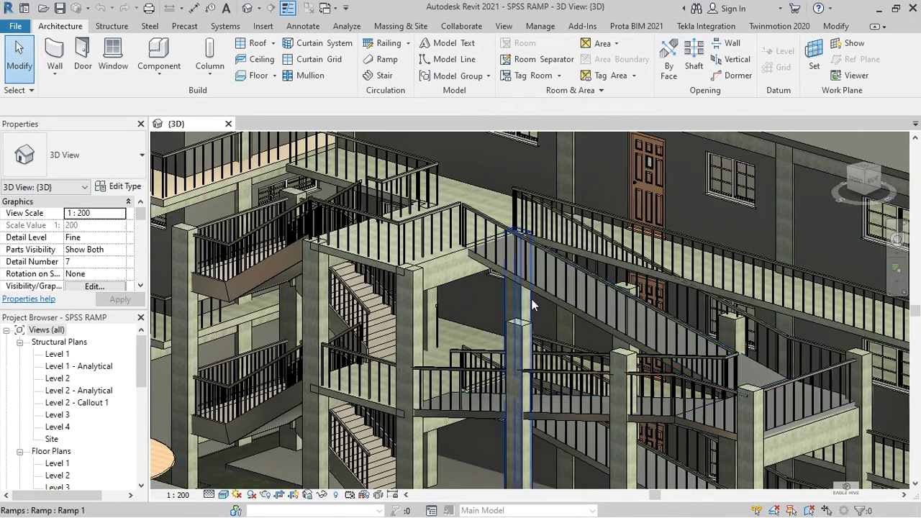
pyautogui.scroll(-2, 603, 306)
pyautogui.moveTo(616, 280); pyautogui.dragTo(594, 183, button='middle')
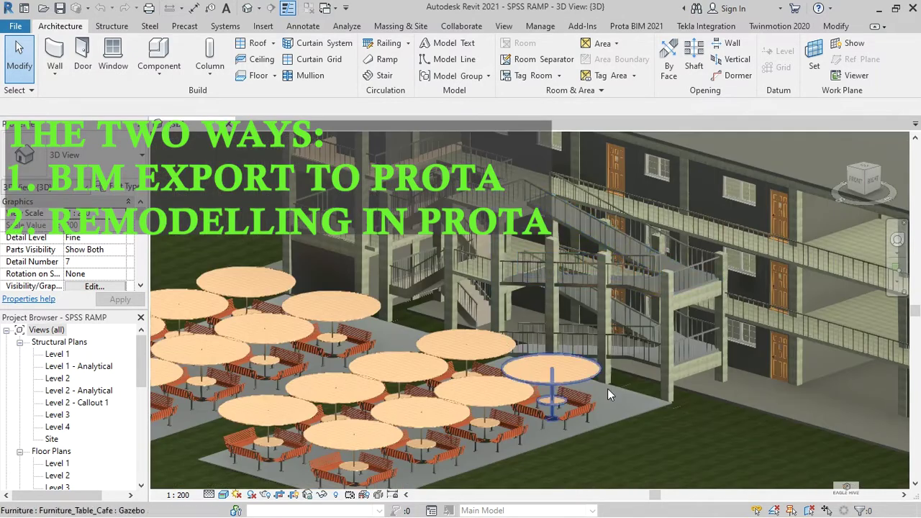
pyautogui.moveTo(688, 296); pyautogui.dragTo(630, 401, button='middle')
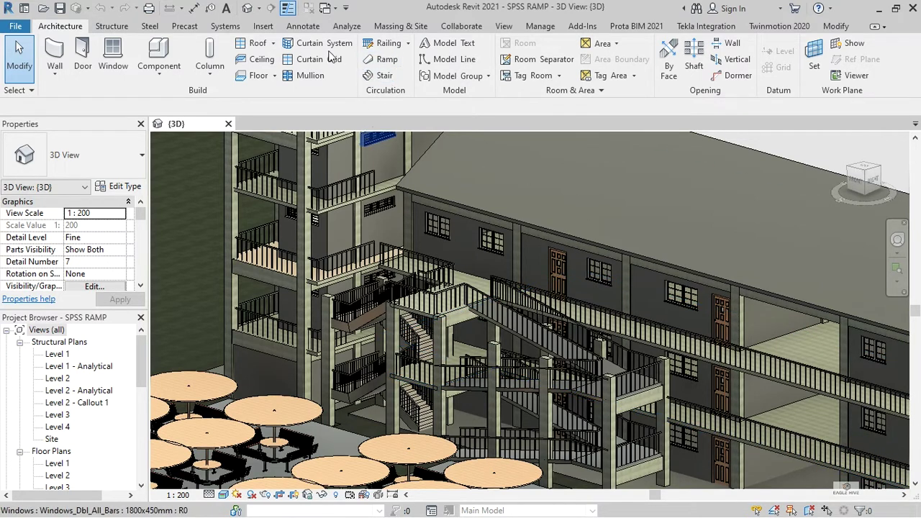
# - Start the export to ProtaStructure and set the project data folder to the Desktop folder in OneDrive
pyautogui.click(637, 27)
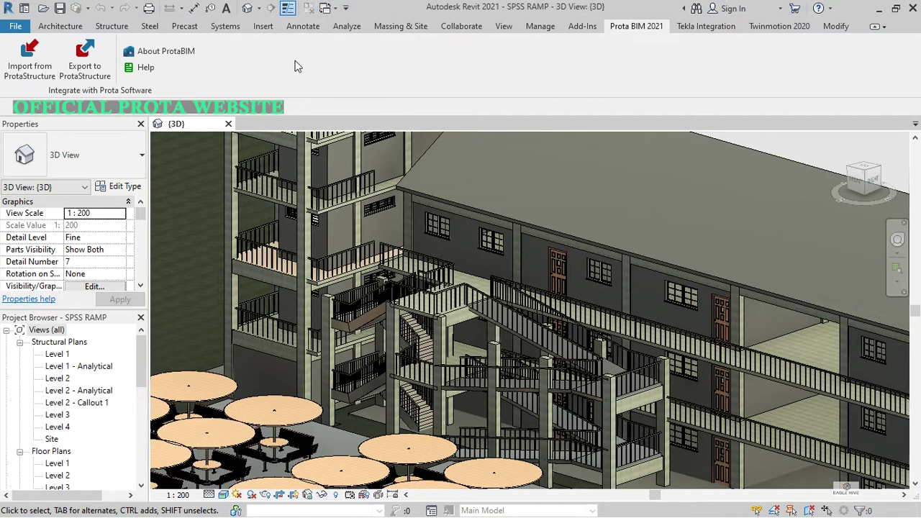
pyautogui.click(96, 77)
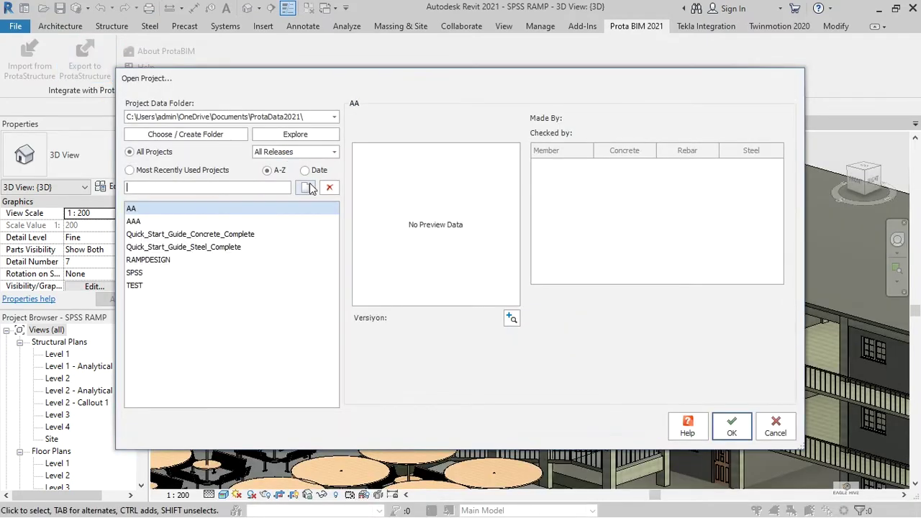
pyautogui.click(310, 187)
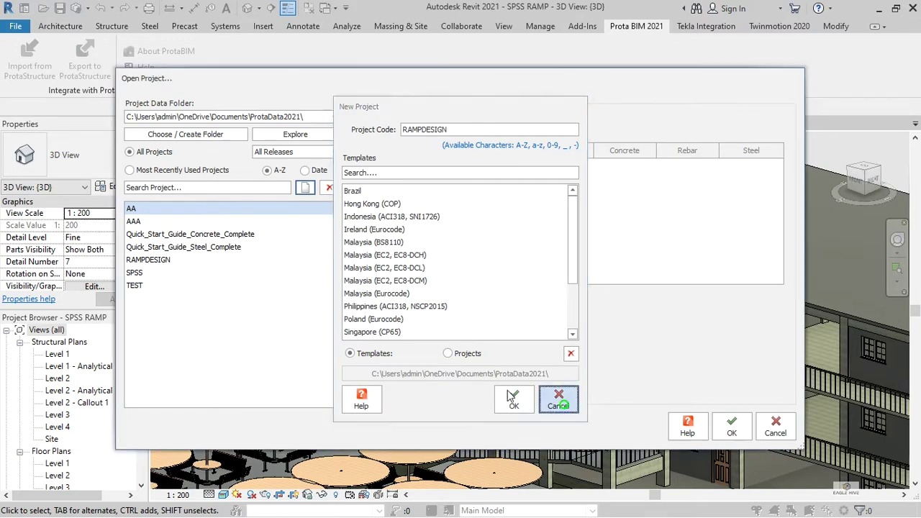
pyautogui.click(558, 399)
pyautogui.click(327, 116)
pyautogui.click(180, 127)
pyautogui.click(293, 197)
pyautogui.click(335, 224)
pyautogui.click(551, 407)
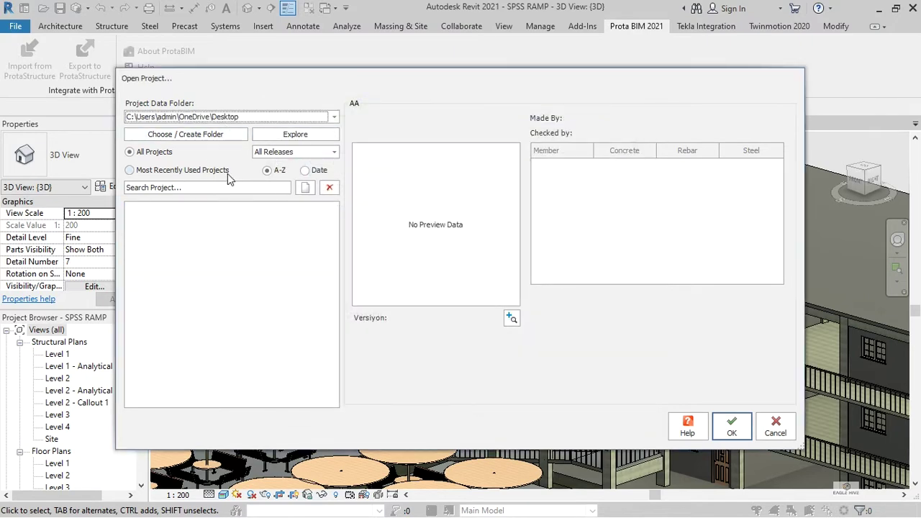
# - Create a new ProtaStructure project with the code RAMPDESIGN from the UK (Eurocode) template
pyautogui.click(306, 188)
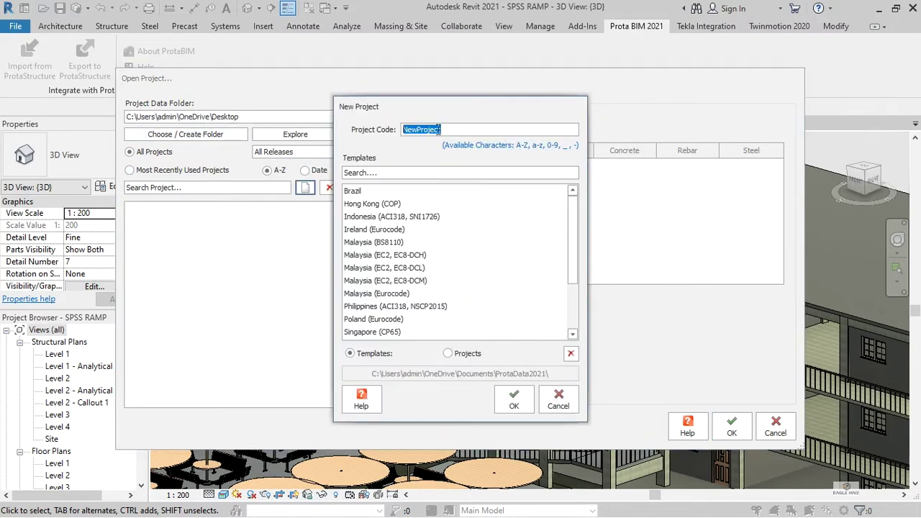
pyautogui.write('RAMPDESIGN')
pyautogui.scroll(-2, 392, 286)
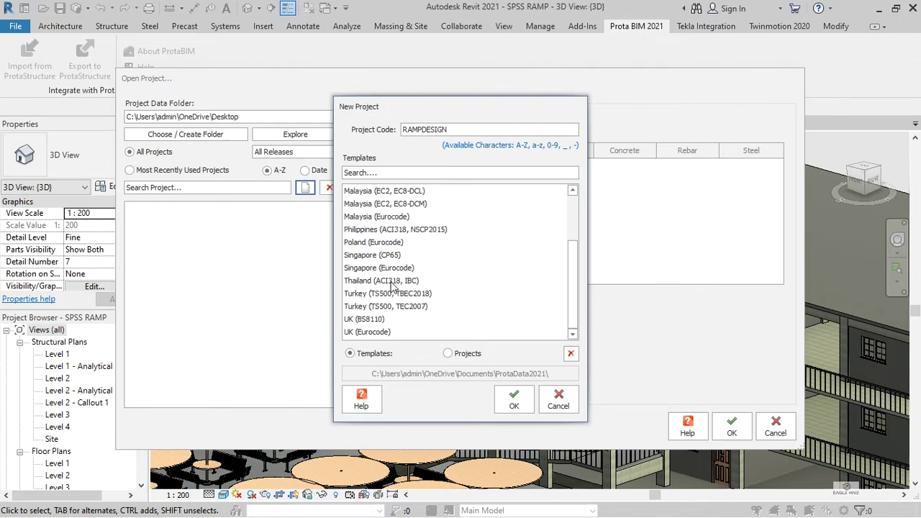
pyautogui.click(361, 334)
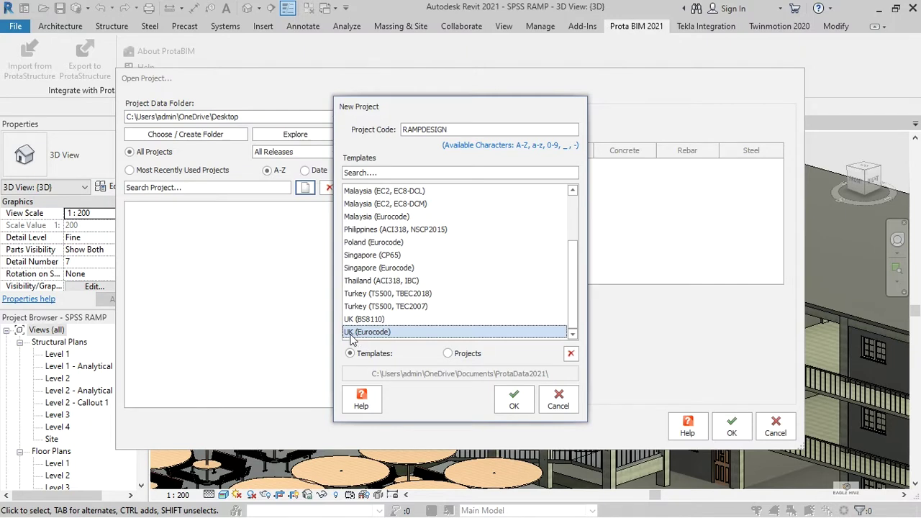
pyautogui.click(450, 354)
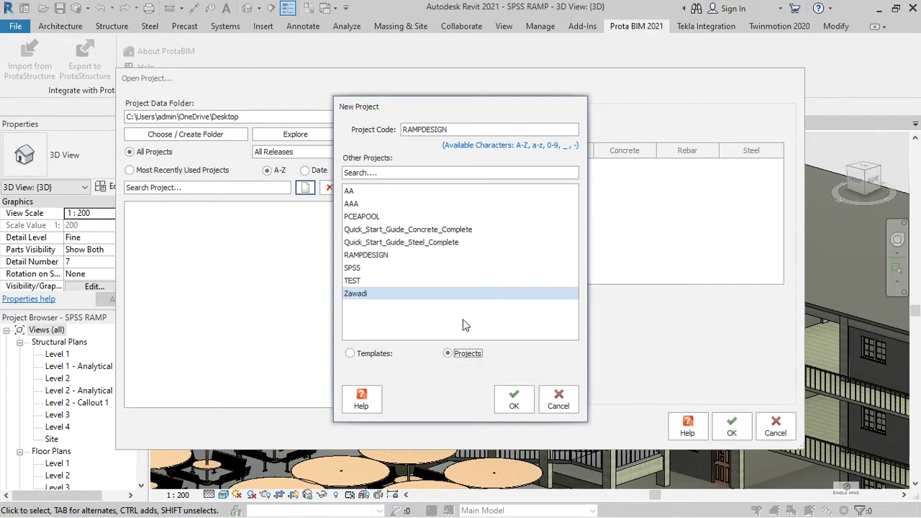
pyautogui.click(376, 353)
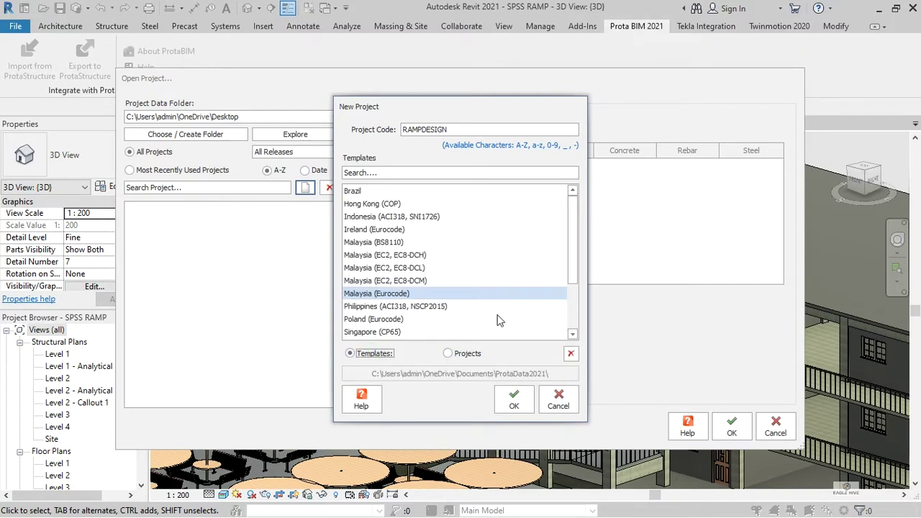
pyautogui.scroll(-2, 381, 331)
pyautogui.click(370, 332)
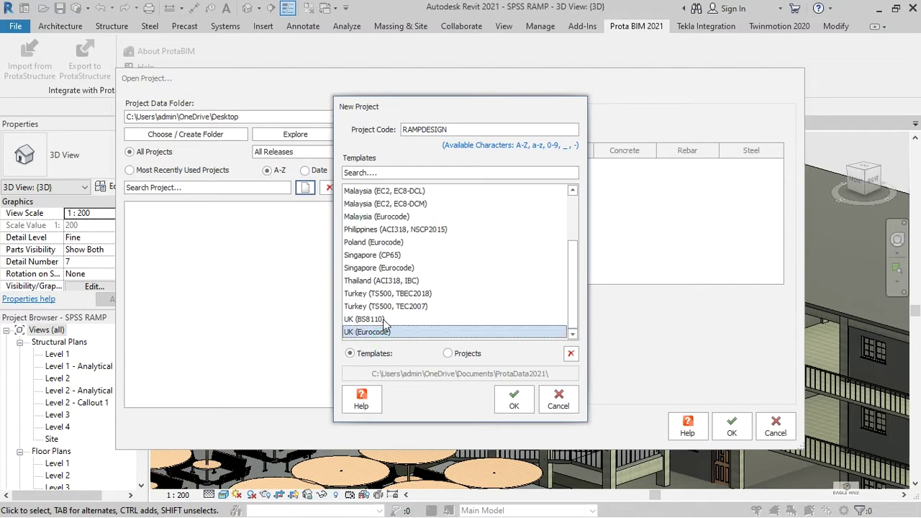
pyautogui.click(515, 401)
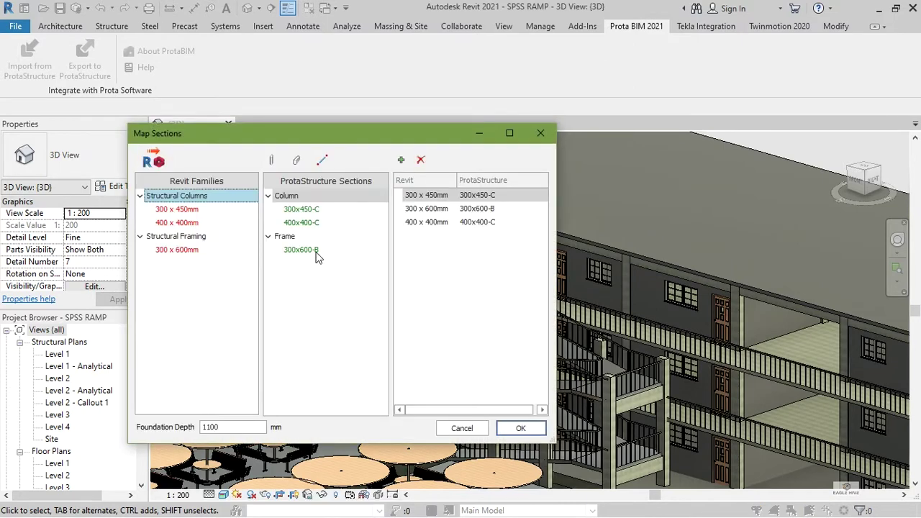
# - Map the 300 x 450mm structural column to section 300x450-C and the 400 x 400mm column to 400x400-C
pyautogui.click(198, 209)
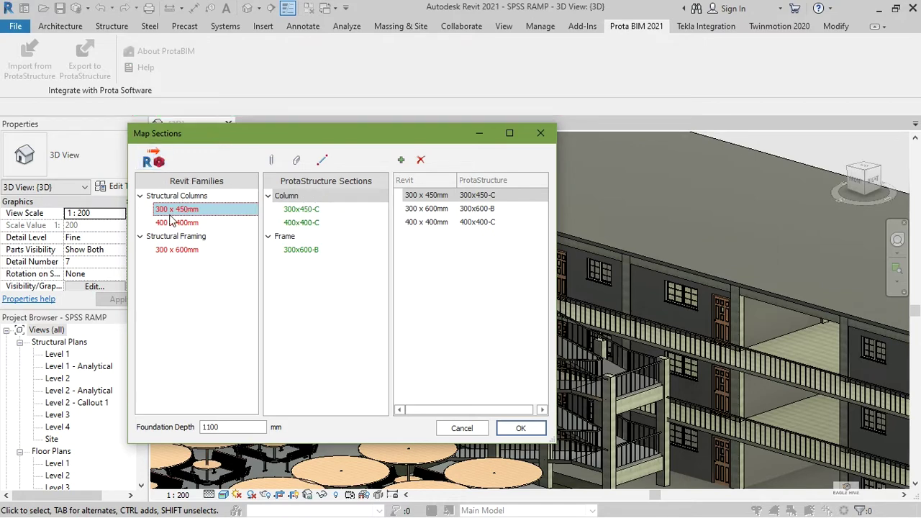
pyautogui.click(303, 209)
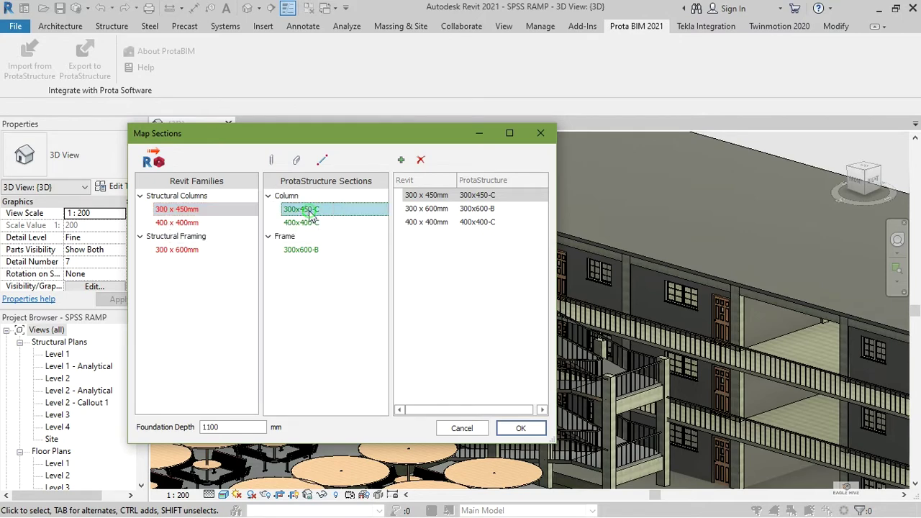
pyautogui.click(402, 160)
pyautogui.click(191, 223)
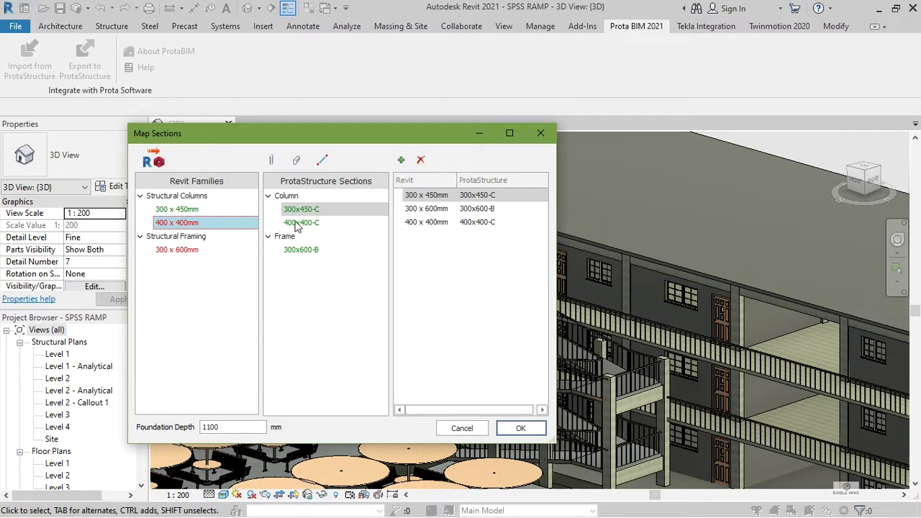
pyautogui.click(297, 223)
pyautogui.click(400, 160)
# - Map the 300 x 600mm structural framing to section 300x600-B and export with a foundation depth of 1,500 mm
pyautogui.click(176, 249)
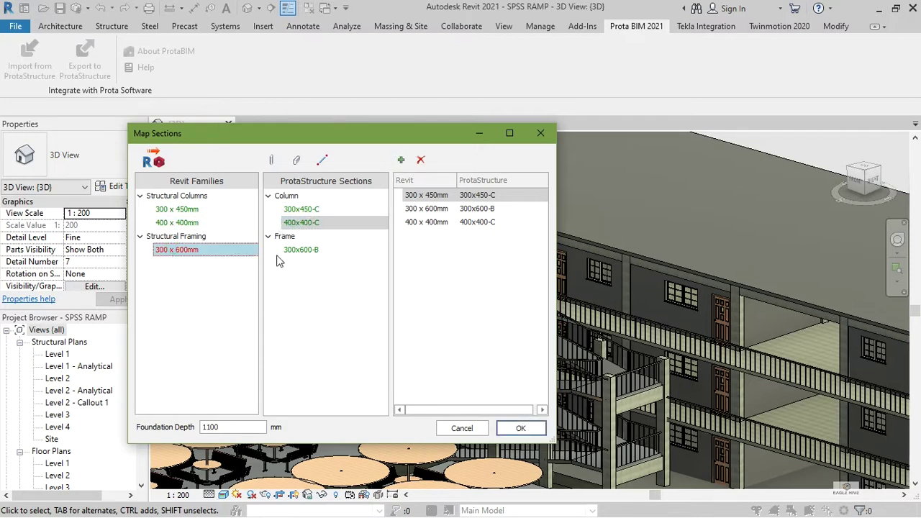
pyautogui.click(299, 250)
pyautogui.click(400, 160)
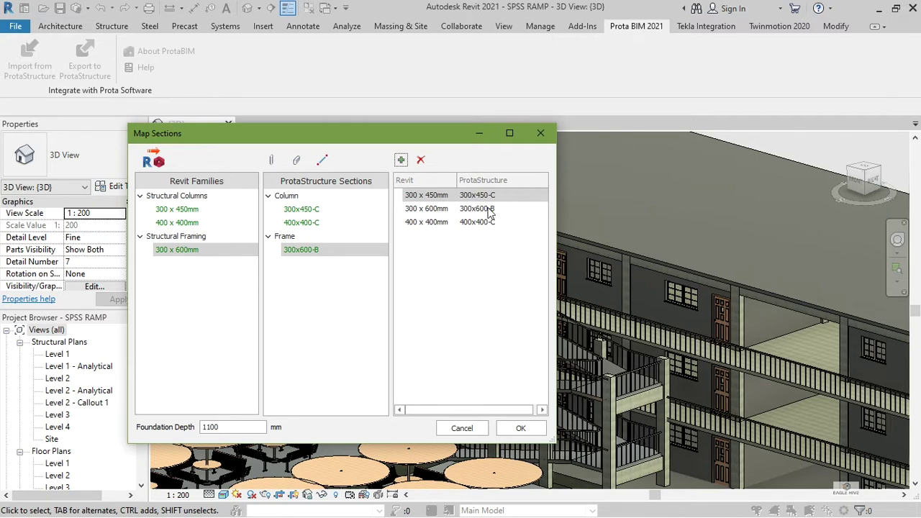
pyautogui.click(214, 426)
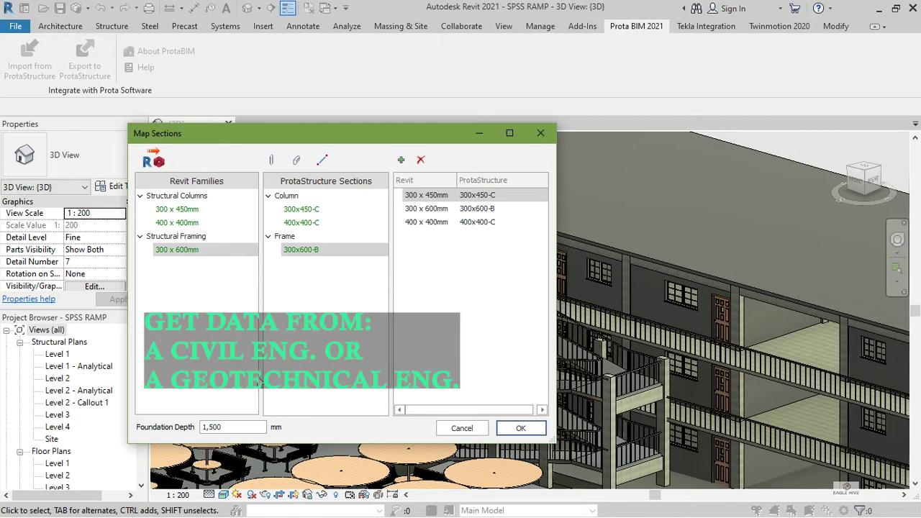
pyautogui.click(520, 428)
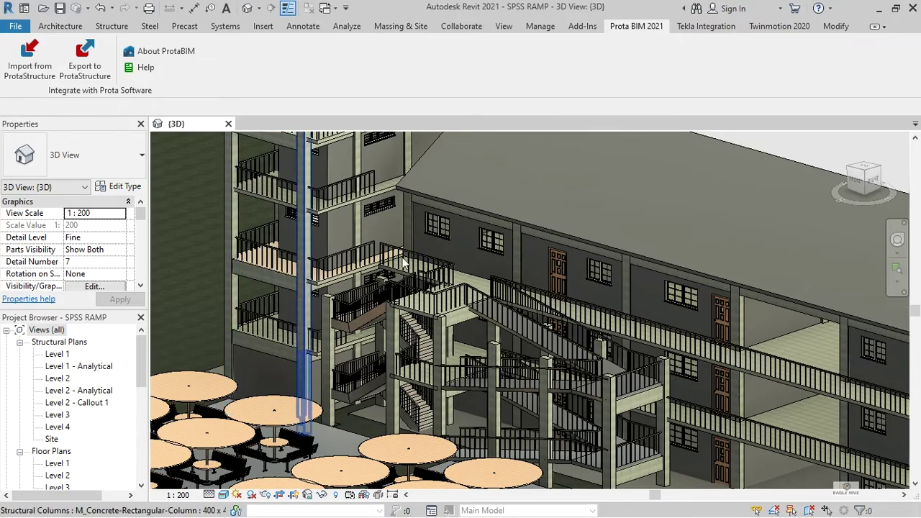
# - Switch to ProtaStructure 2021 by launching it
pyautogui.press('super')
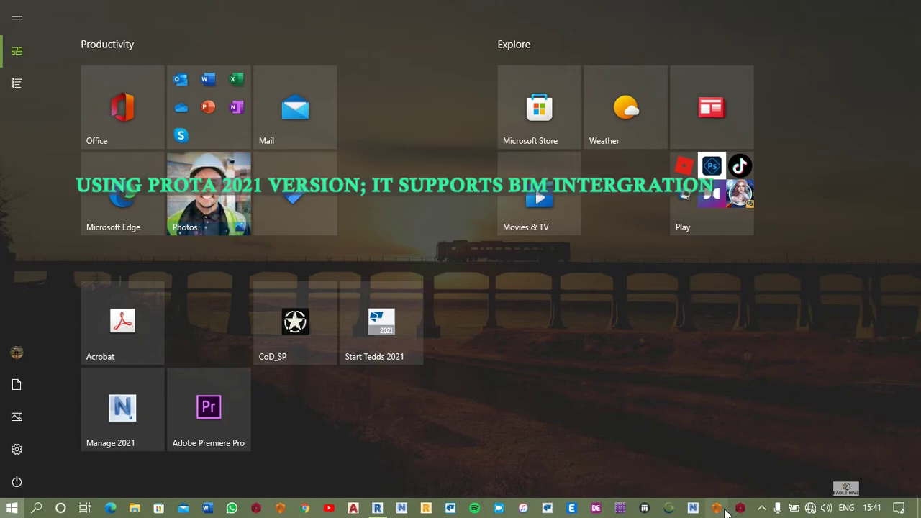
pyautogui.press('super')
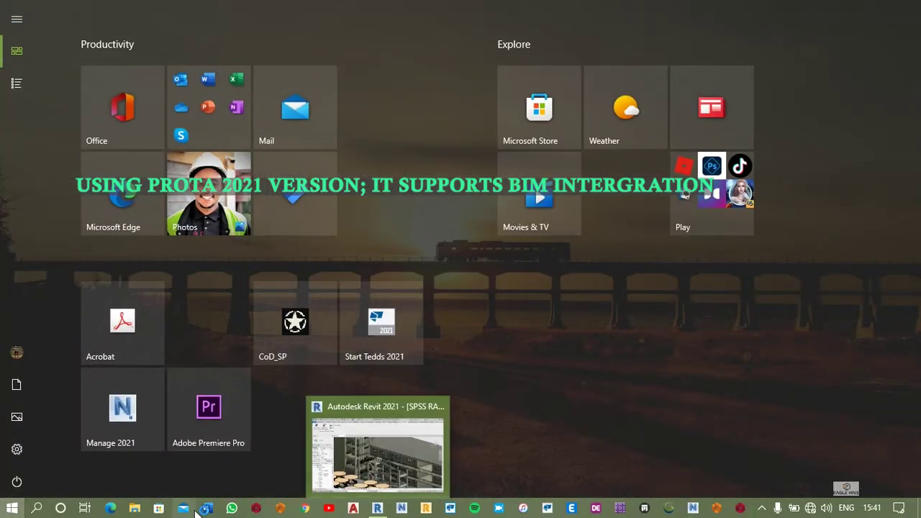
pyautogui.click(258, 508)
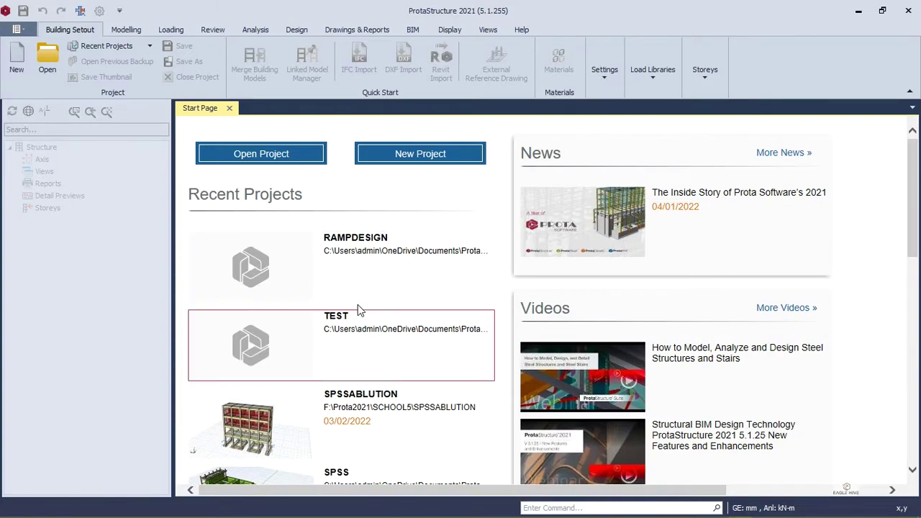
# - Open the RAMPDESIGN project from the Desktop project data folder and acknowledge the loading message
pyautogui.click(260, 154)
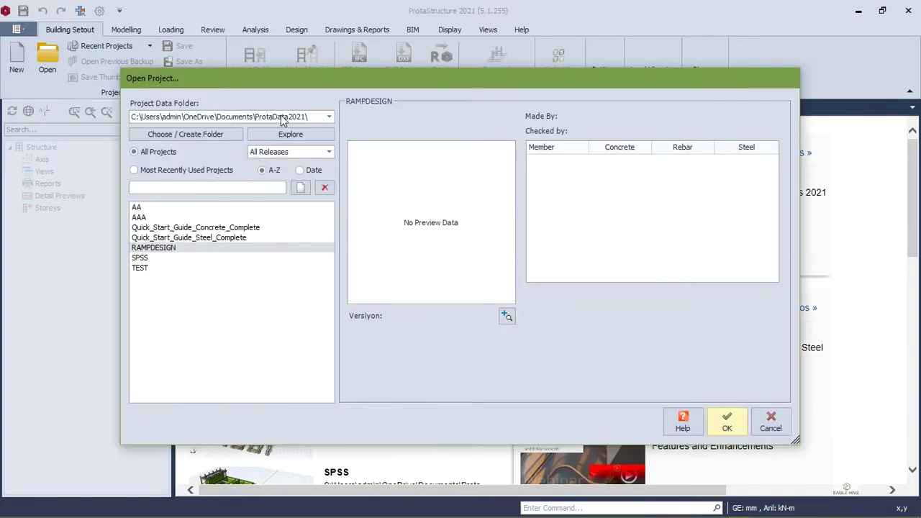
pyautogui.click(282, 117)
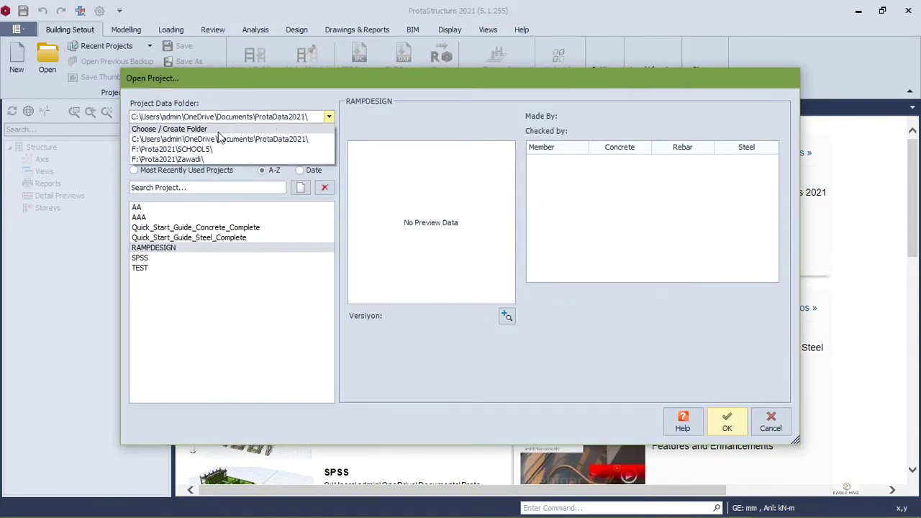
pyautogui.click(180, 130)
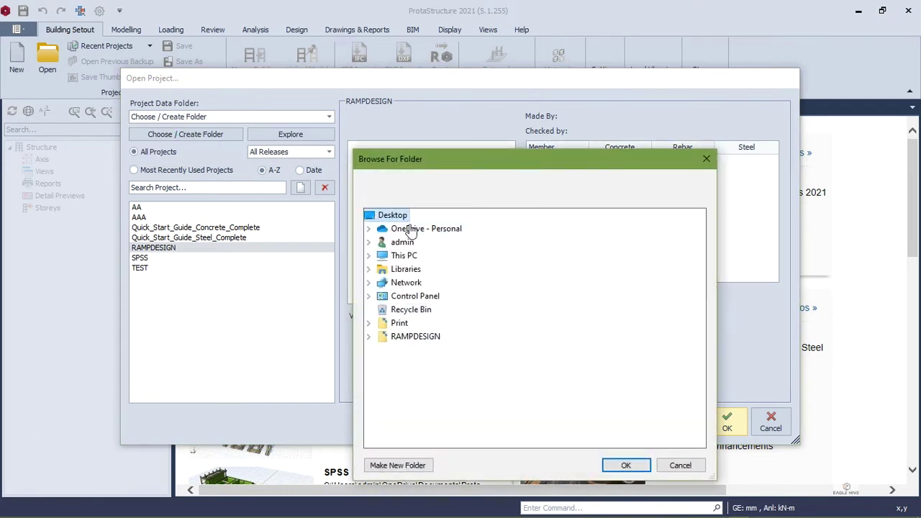
pyautogui.click(619, 465)
pyautogui.click(144, 210)
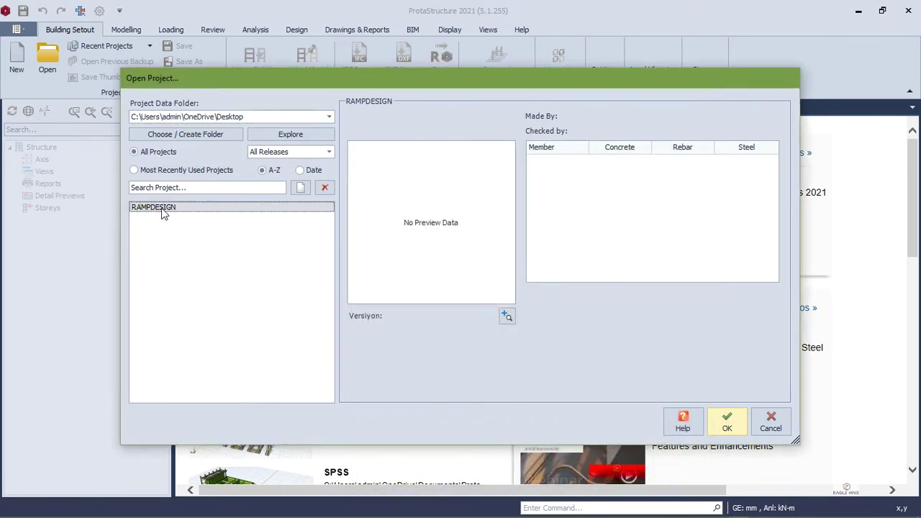
pyautogui.click(727, 423)
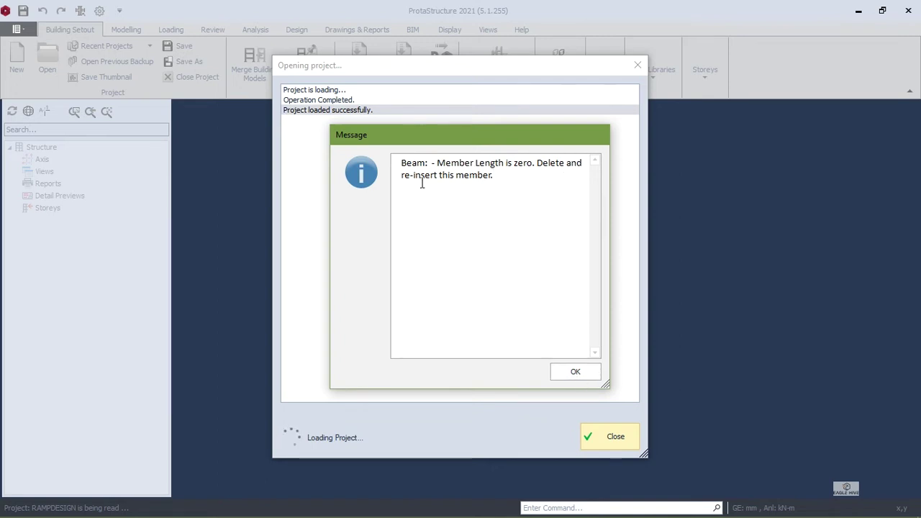
pyautogui.click(575, 371)
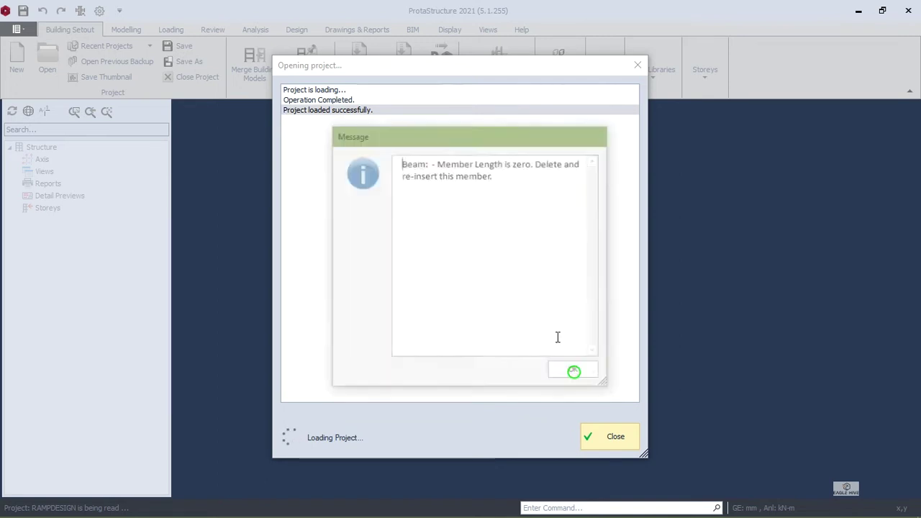
pyautogui.click(575, 374)
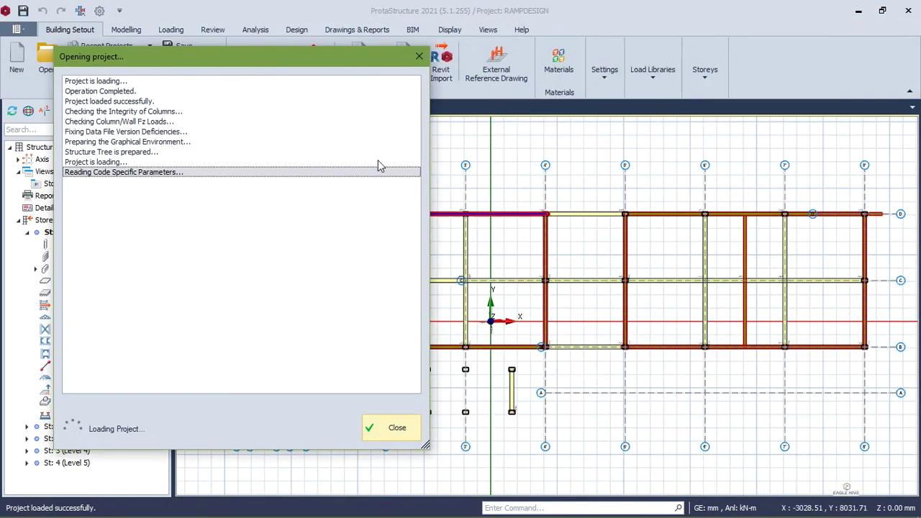
pyautogui.moveTo(267, 51); pyautogui.dragTo(194, 55)
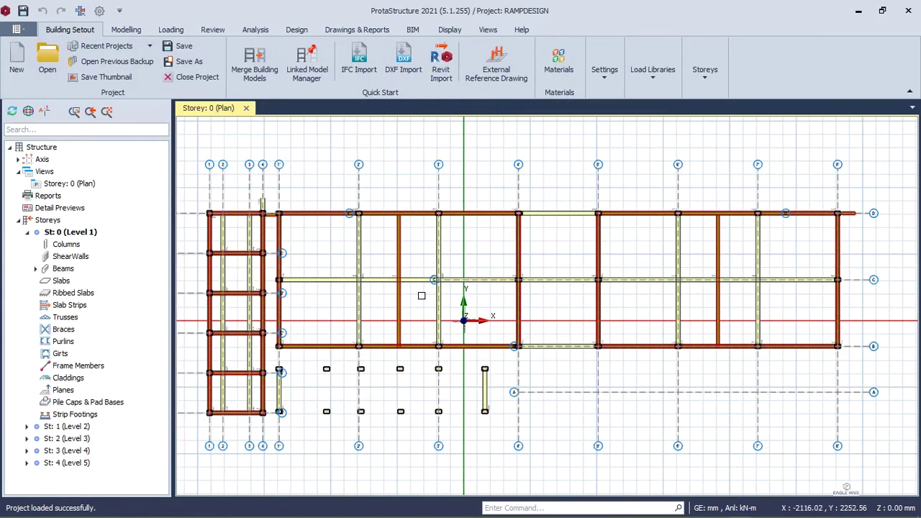
# - Change the Storey: 0 plan view to a 3D view of the whole building
pyautogui.click(52, 186)
pyautogui.rightClick(104, 192)
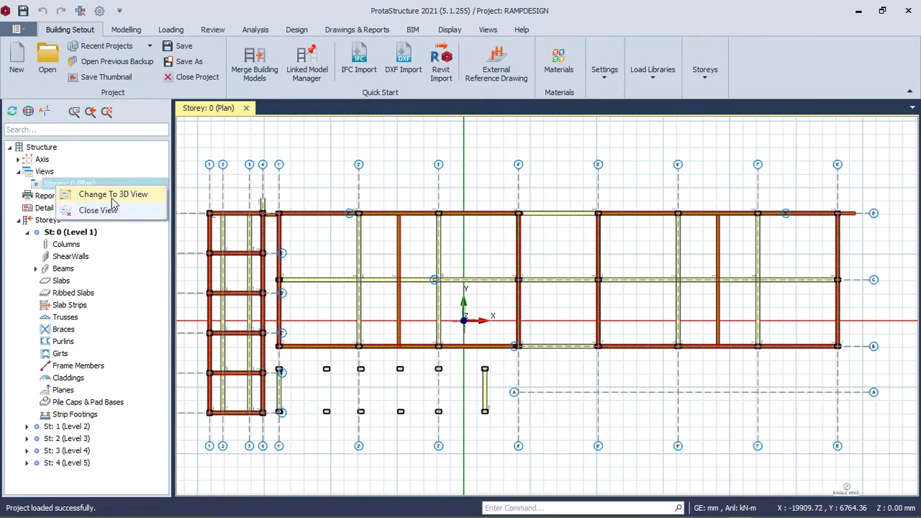
pyautogui.click(115, 194)
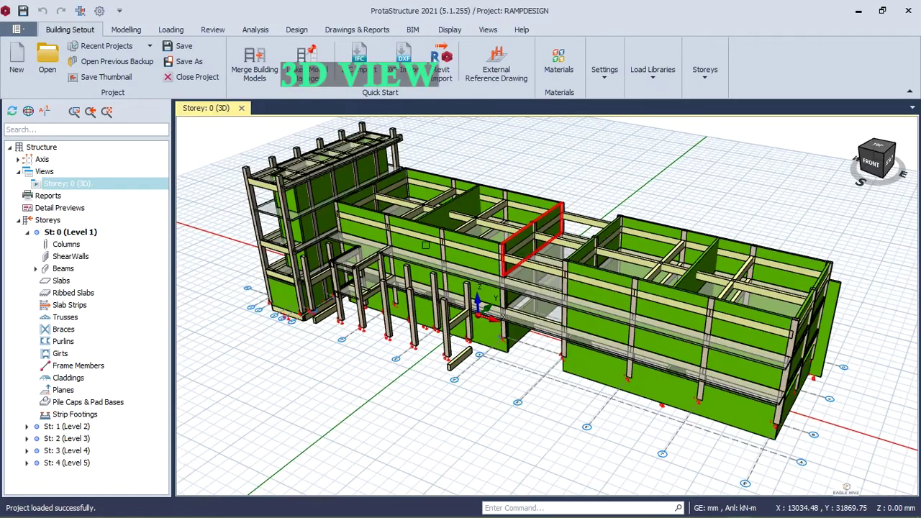
pyautogui.moveTo(507, 332)
pyautogui.mouseDown(button='middle')
pyautogui.moveTo(565, 298)
pyautogui.moveTo(489, 320)
pyautogui.moveTo(505, 333)
pyautogui.mouseUp(button='middle')
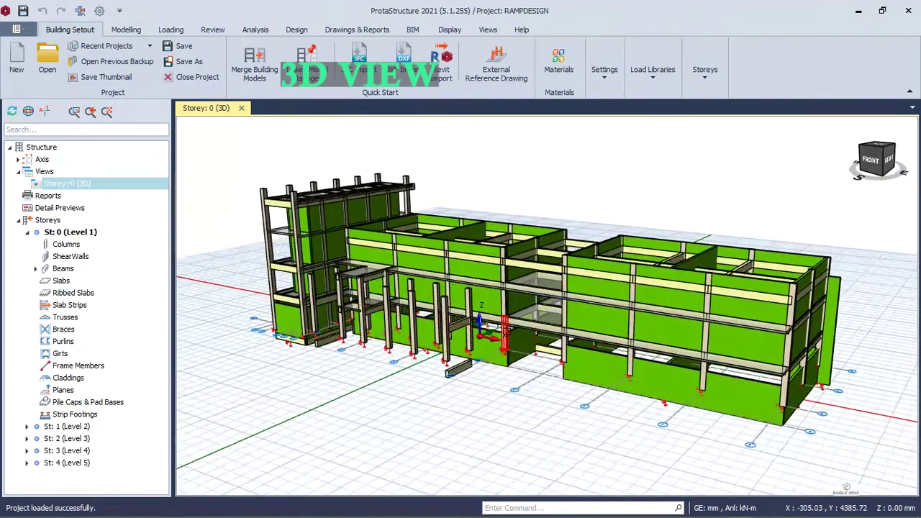
# - Arrange ProtaStructure and Revit side by side and close Revit's Properties and Project Browser palettes
pyautogui.press('super+Left')
pyautogui.click(709, 307)
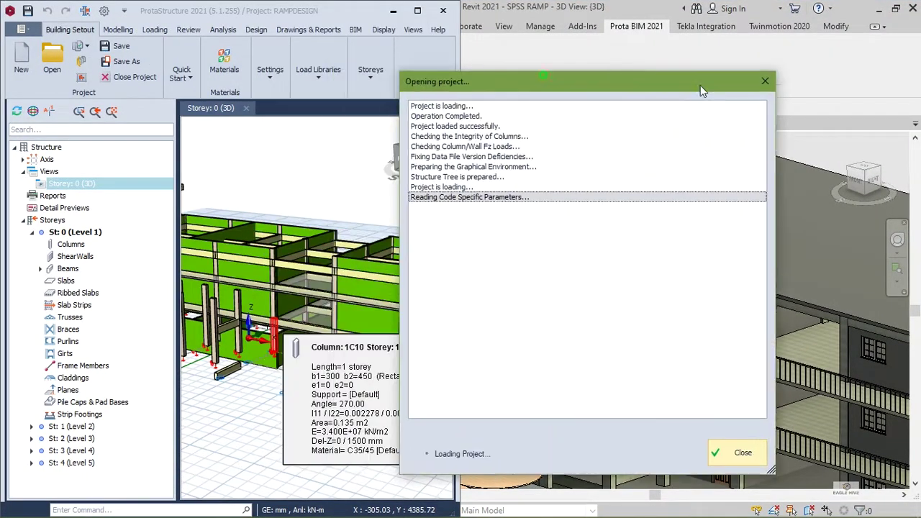
pyautogui.moveTo(730, 97); pyautogui.dragTo(92, 289)
pyautogui.click(597, 63)
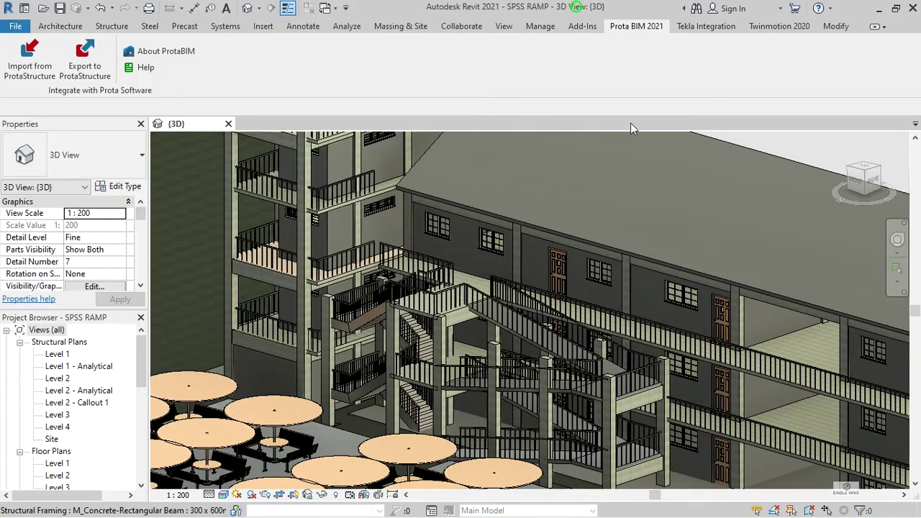
pyautogui.press('super+Right')
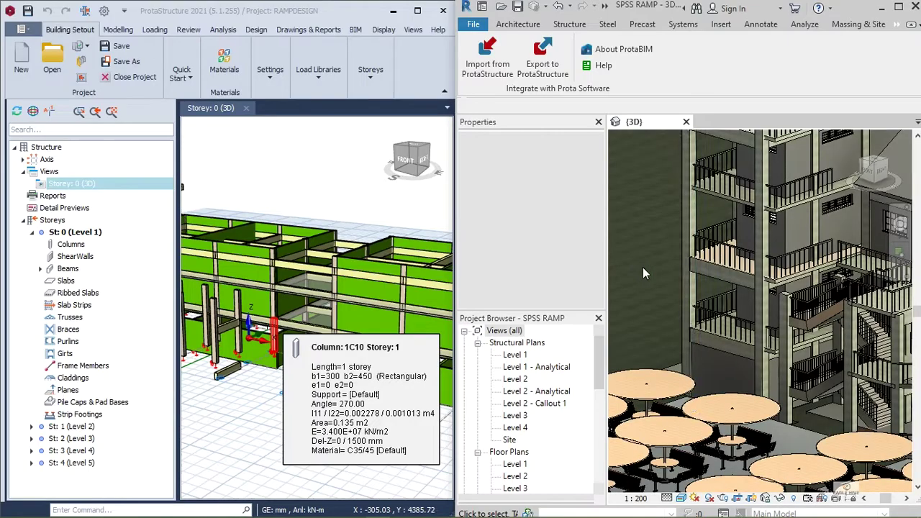
pyautogui.click(597, 121)
pyautogui.click(597, 122)
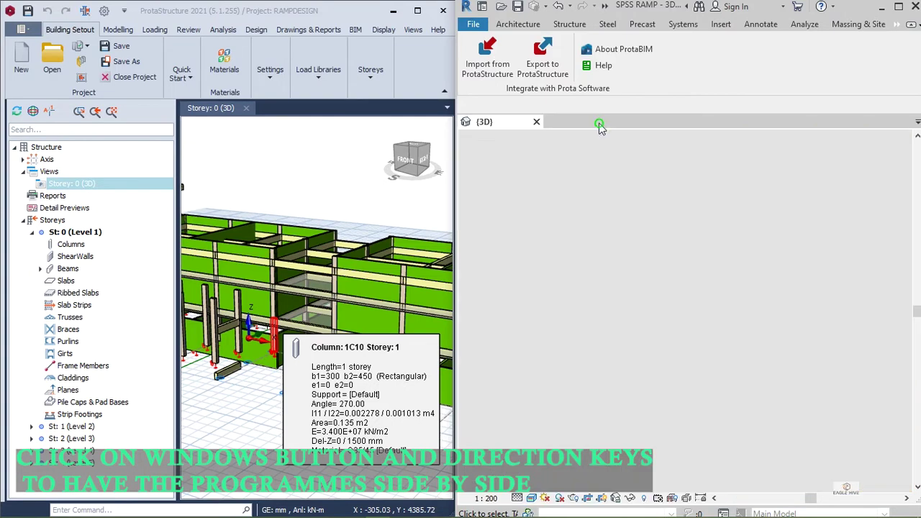
# - Compare the ramp area of the Revit model with the imported columns, beams and slabs in ProtaStructure
pyautogui.scroll(-1, 711, 328)
pyautogui.moveTo(852, 331); pyautogui.dragTo(735, 303, button='middle')
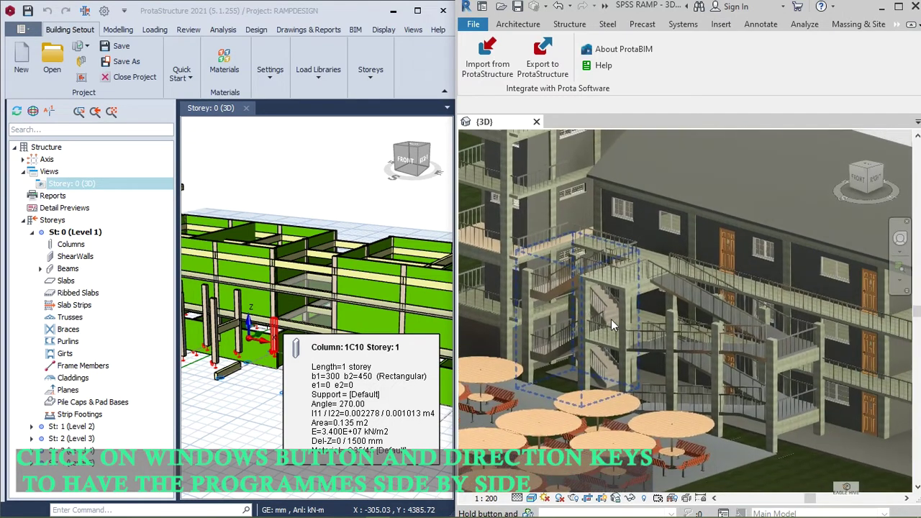
pyautogui.moveTo(309, 271); pyautogui.dragTo(324, 303, button='middle')
pyautogui.moveTo(233, 357); pyautogui.dragTo(327, 372, button='middle')
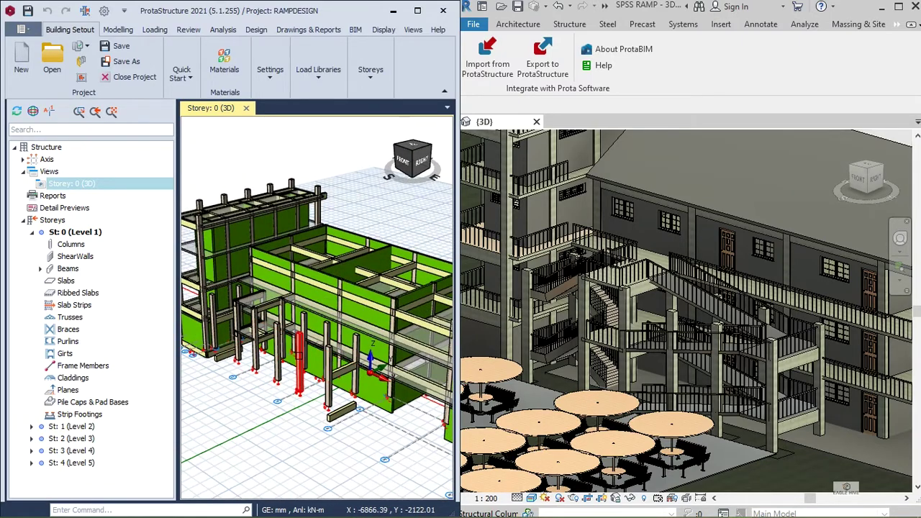
pyautogui.scroll(1, 294, 352)
pyautogui.moveTo(276, 350); pyautogui.dragTo(361, 285, button='right')
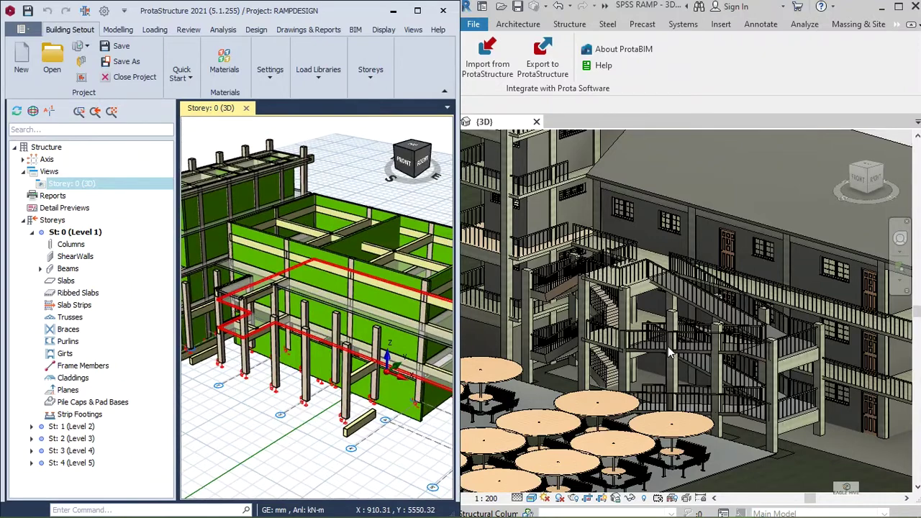
pyautogui.scroll(2, 668, 346)
pyautogui.scroll(-1, 708, 343)
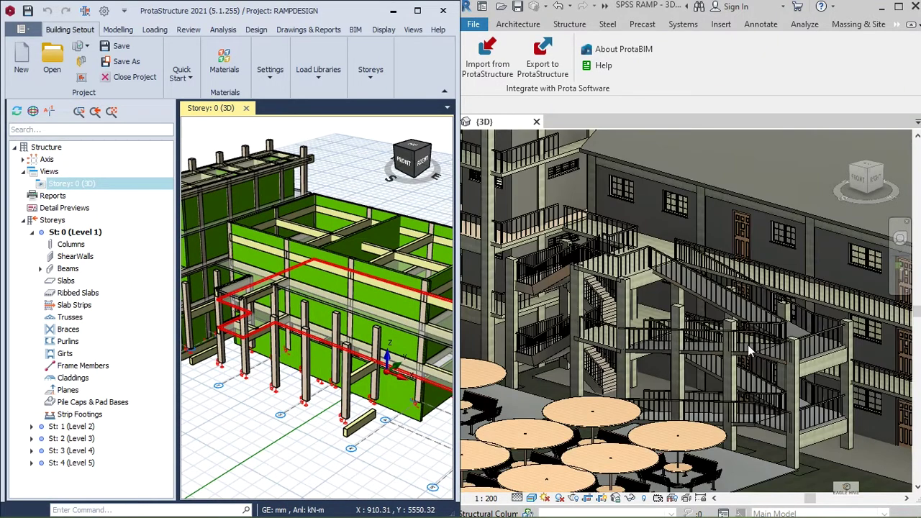
pyautogui.keyDown('shift'); pyautogui.moveTo(727, 379); pyautogui.dragTo(769, 370, button='middle'); pyautogui.keyUp('shift')
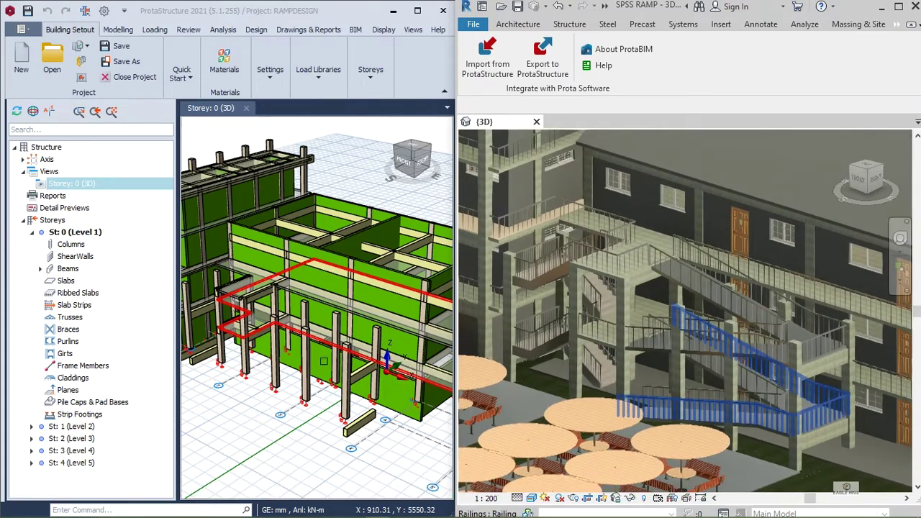
# - Examine the imported ramp columns, landing beams and adjoining building walls closely in the ProtaStructure model
pyautogui.scroll(5, 316, 394)
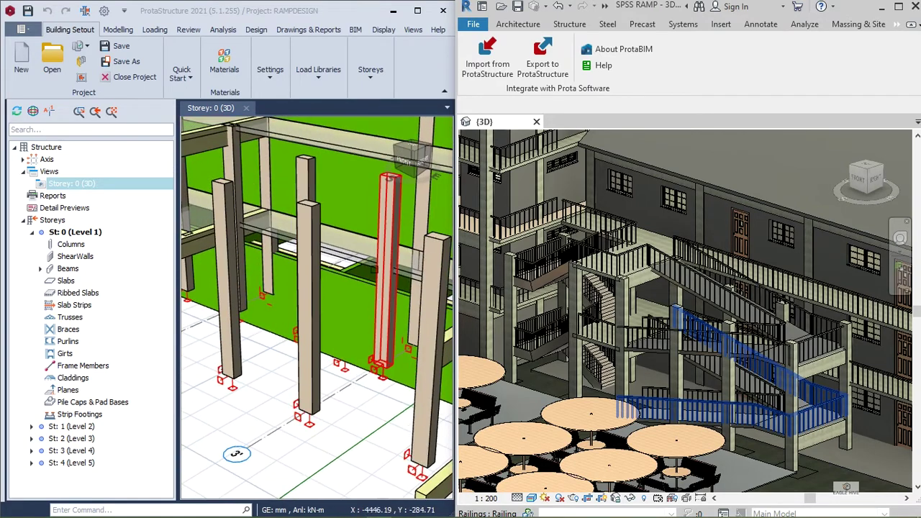
pyautogui.scroll(-2, 355, 255)
pyautogui.moveTo(336, 325); pyautogui.dragTo(329, 354, button='middle')
pyautogui.moveTo(214, 341); pyautogui.dragTo(263, 400, button='middle')
pyautogui.scroll(-2, 278, 406)
pyautogui.moveTo(324, 239)
pyautogui.keyDown('shift'); pyautogui.mouseDown(button='middle')
pyautogui.moveTo(344, 248)
pyautogui.moveTo(347, 234)
pyautogui.mouseUp(button='middle'); pyautogui.keyUp('shift')
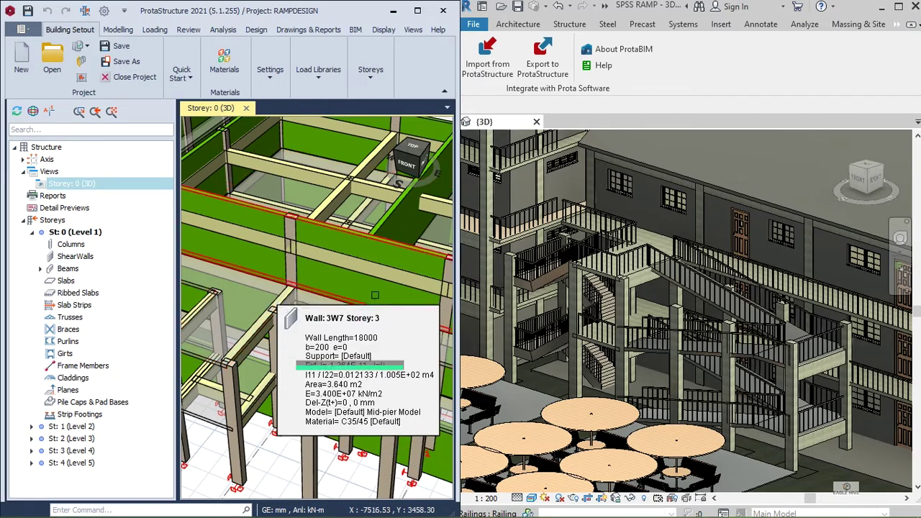
pyautogui.scroll(-4, 347, 236)
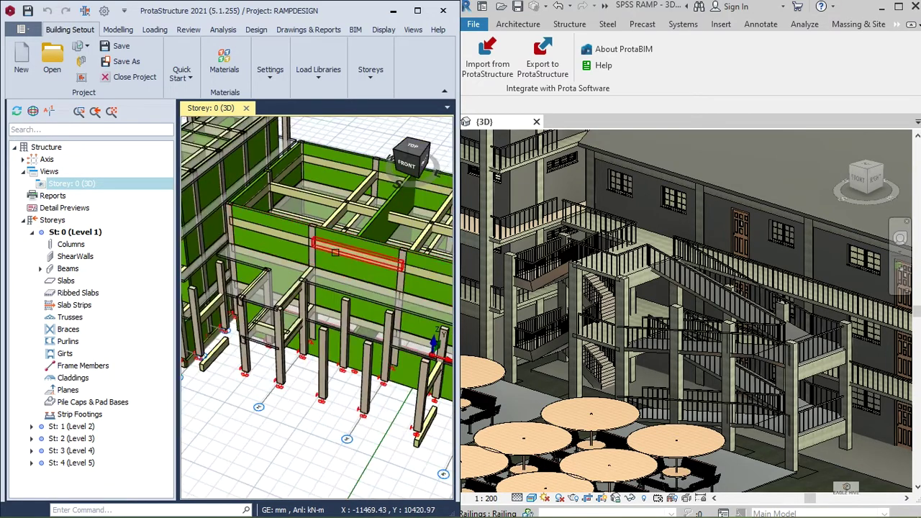
pyautogui.scroll(8, 316, 218)
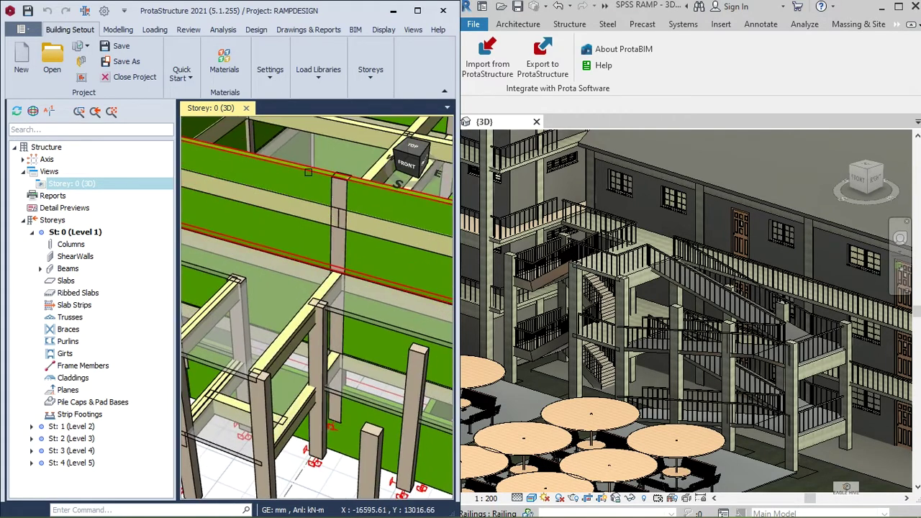
# - Select the upper-storey front wall behind the ramp columns and maximize the ProtaStructure window
pyautogui.click(308, 172)
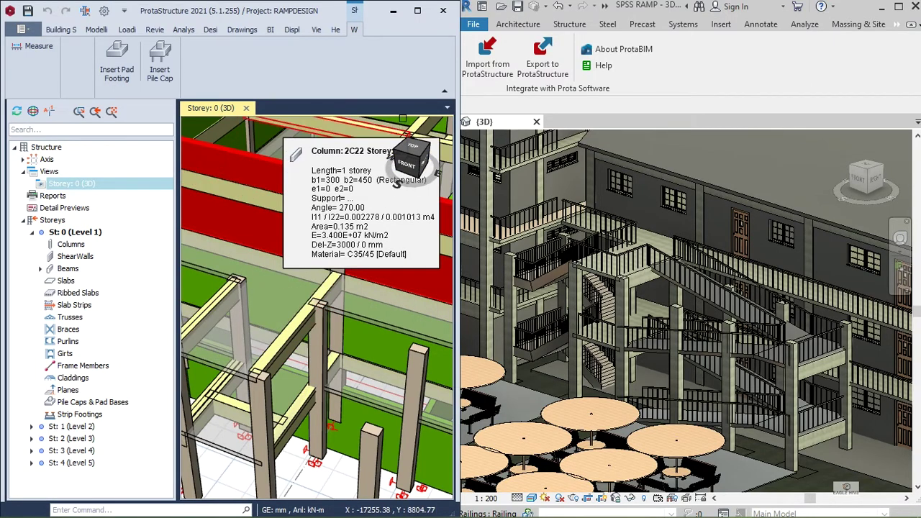
pyautogui.click(718, 81)
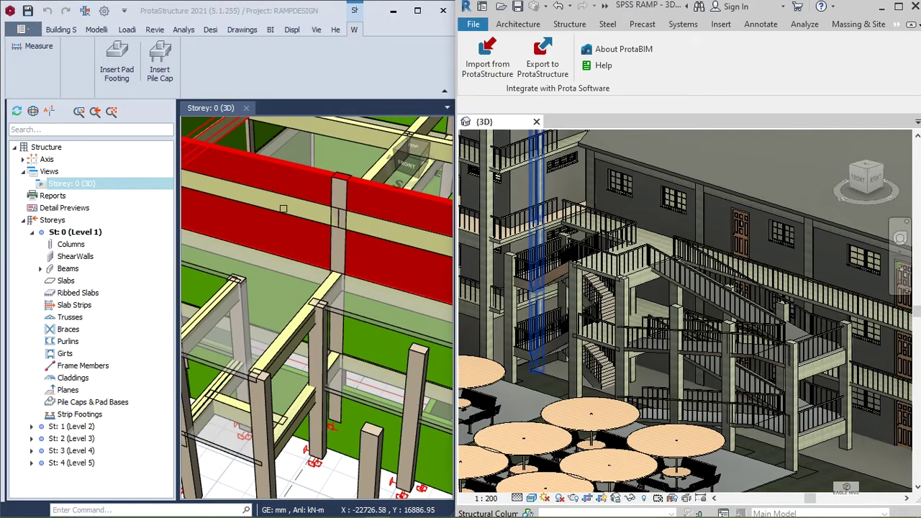
pyautogui.click(417, 10)
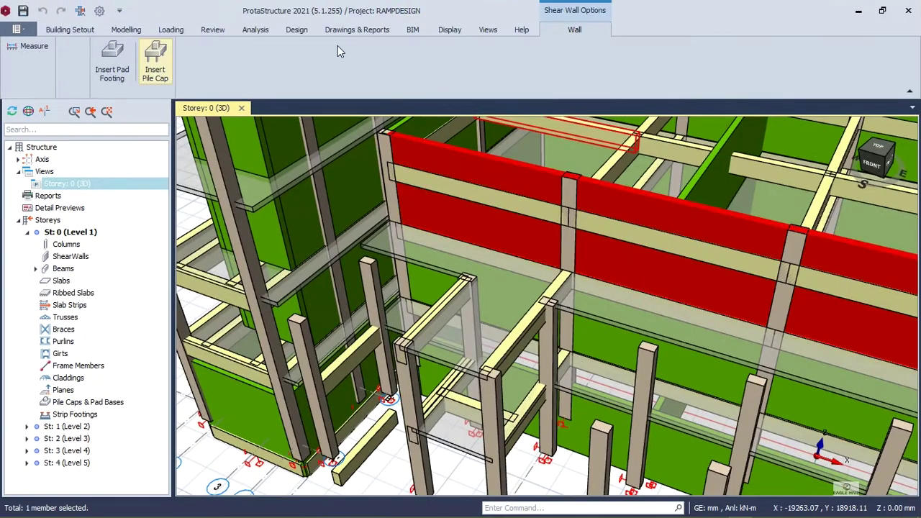
# - Colour the members by BIM Integration Status and inspect the building from several angles
pyautogui.click(412, 30)
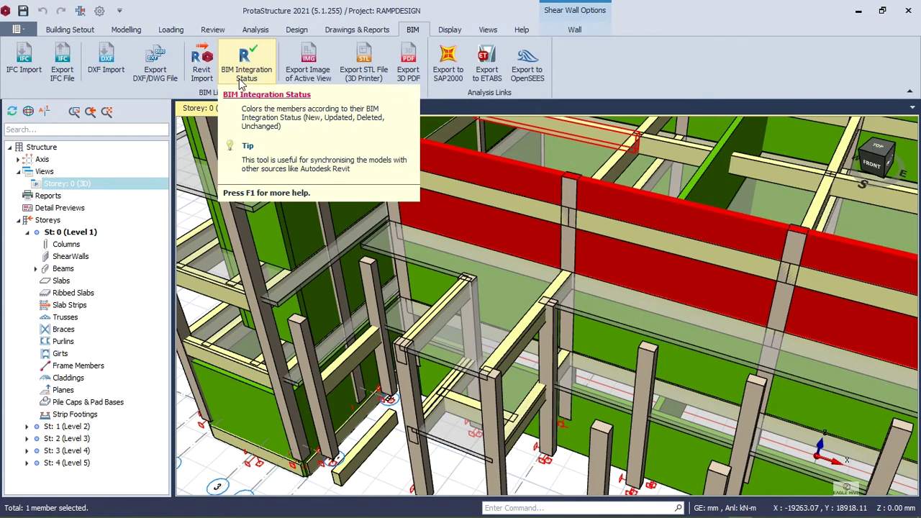
pyautogui.click(242, 75)
pyautogui.moveTo(432, 237); pyautogui.dragTo(474, 247, button='middle')
pyautogui.scroll(-4, 209, 277)
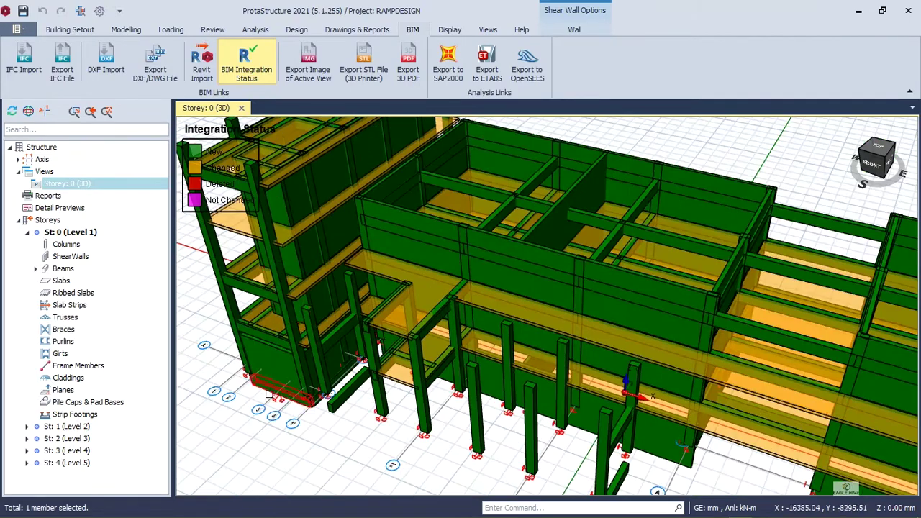
pyautogui.moveTo(206, 278)
pyautogui.mouseDown(button='middle')
pyautogui.moveTo(269, 277)
pyautogui.moveTo(229, 200)
pyautogui.moveTo(288, 313)
pyautogui.moveTo(269, 280)
pyautogui.moveTo(291, 307)
pyautogui.moveTo(597, 325)
pyautogui.moveTo(496, 353)
pyautogui.moveTo(568, 345)
pyautogui.moveTo(630, 361)
pyautogui.moveTo(547, 349)
pyautogui.moveTo(235, 224)
pyautogui.mouseUp(button='middle')
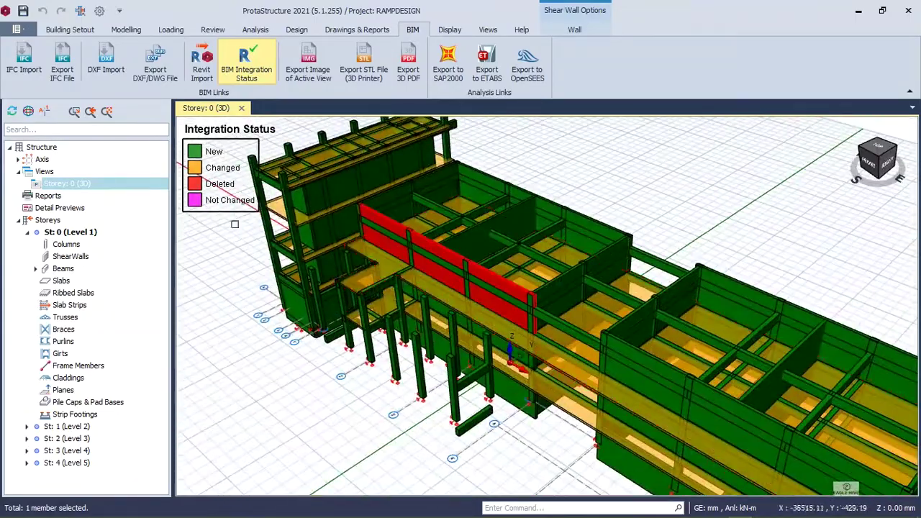
pyautogui.moveTo(548, 273)
pyautogui.mouseDown(button='middle')
pyautogui.moveTo(533, 287)
pyautogui.moveTo(522, 253)
pyautogui.moveTo(587, 263)
pyautogui.mouseUp(button='middle')
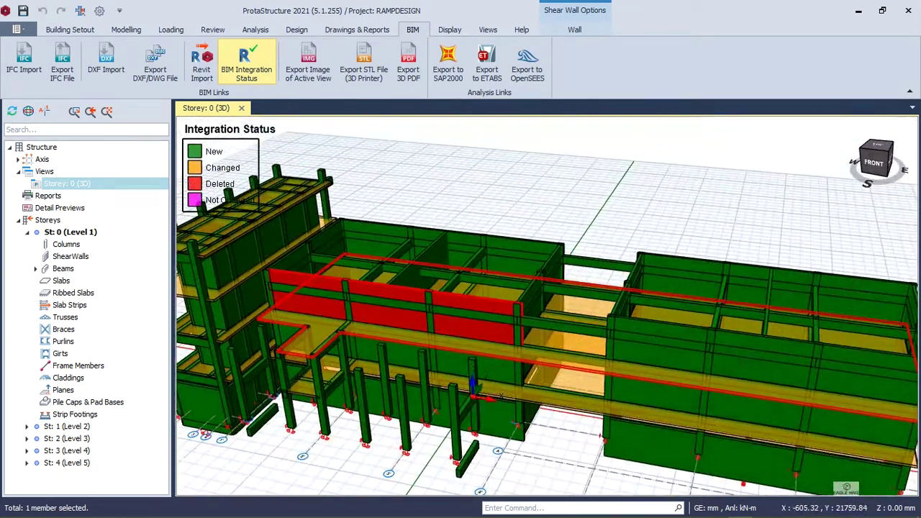
# - Close the RAMPDESIGN project and create a new project named RAMPDESIGN1
pyautogui.click(30, 32)
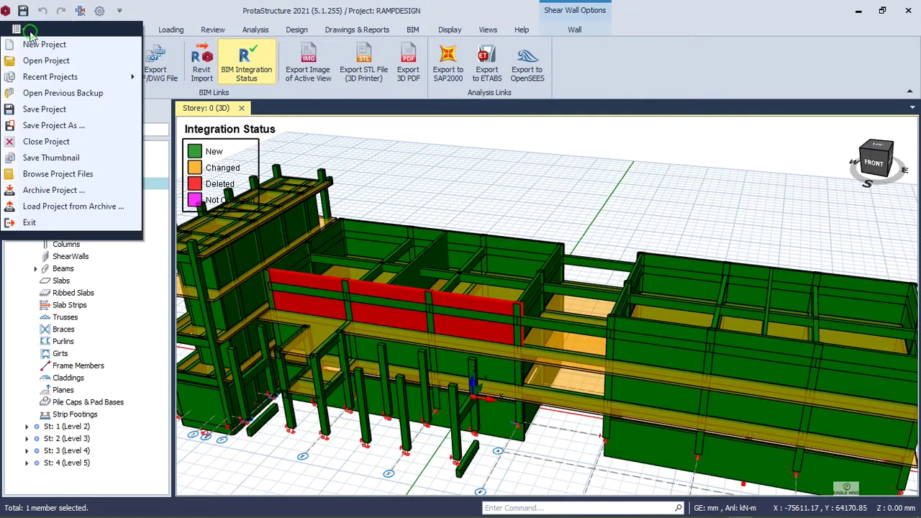
pyautogui.click(43, 141)
pyautogui.click(419, 153)
pyautogui.click(515, 400)
pyautogui.click(514, 397)
# - Switch to Revit, close the SPSS RAMP model and exit Revit
pyautogui.click(377, 508)
pyautogui.click(472, 24)
pyautogui.click(502, 293)
pyautogui.click(489, 266)
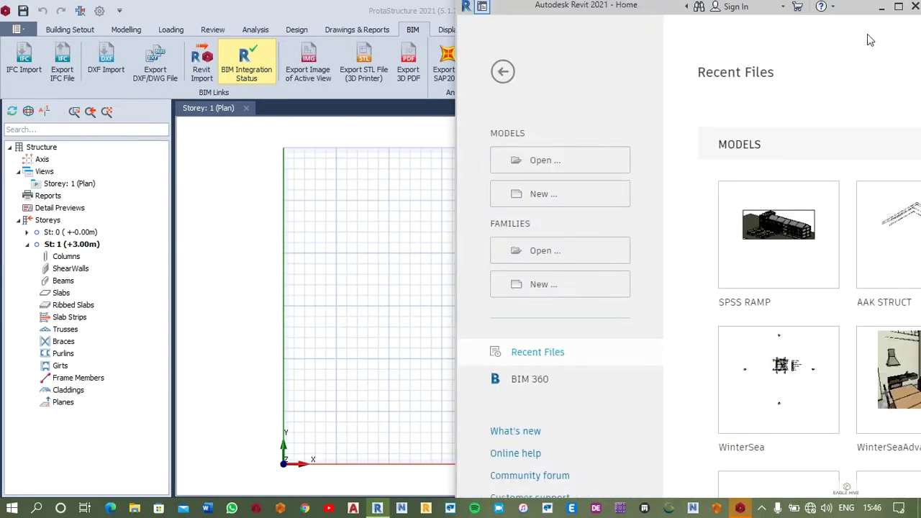
pyautogui.click(908, 5)
pyautogui.scroll(-2, 429, 269)
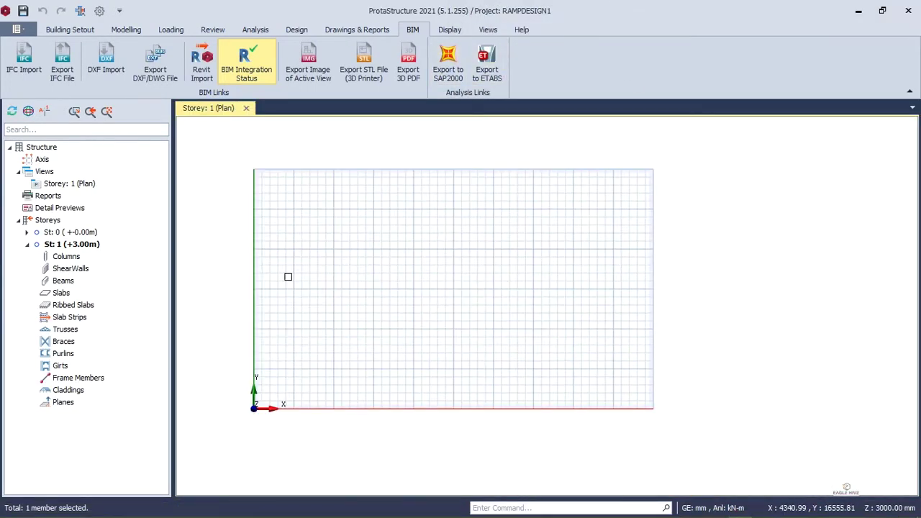
pyautogui.click(325, 259)
pyautogui.moveTo(358, 305); pyautogui.dragTo(437, 313, button='middle')
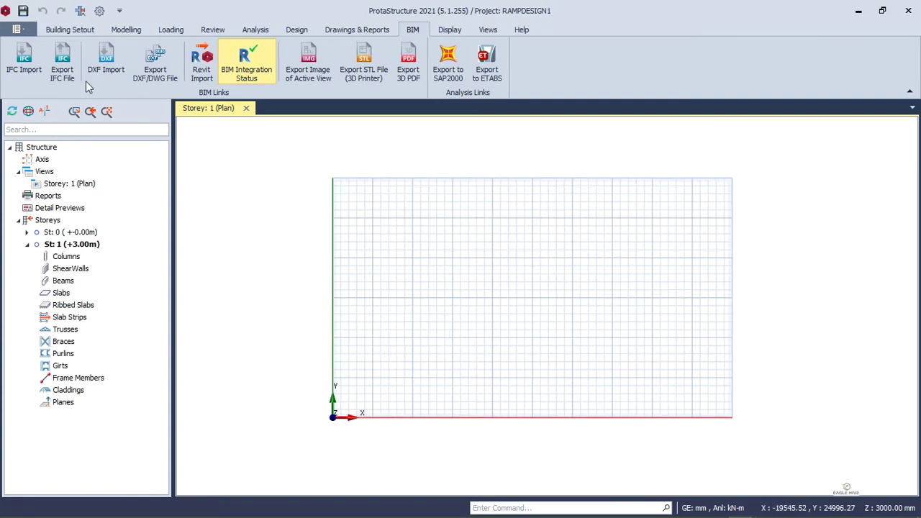
# - Open the project's material settings and assign C20/25 concrete to the concrete columns
pyautogui.click(86, 30)
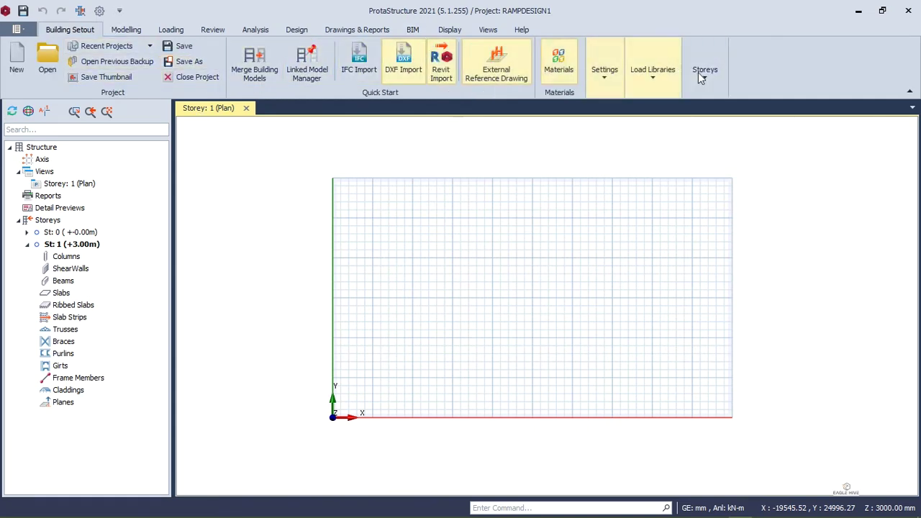
pyautogui.click(560, 66)
pyautogui.click(504, 145)
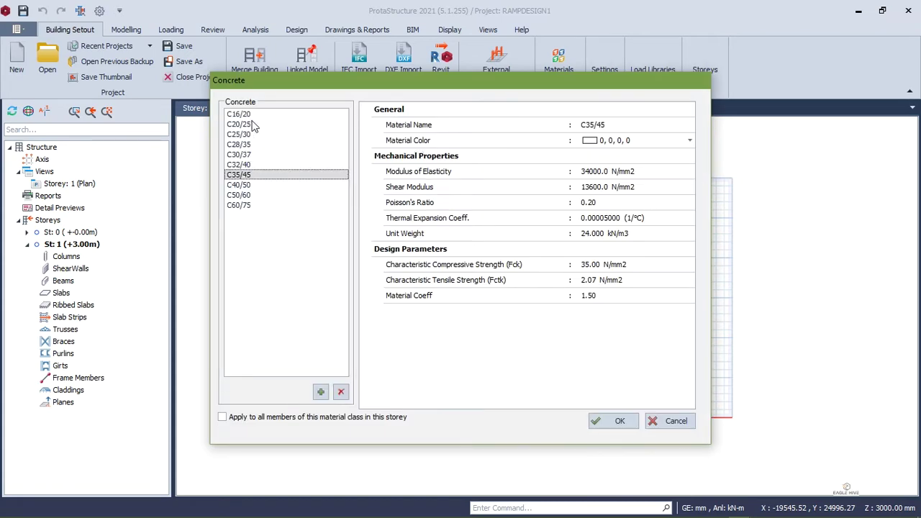
pyautogui.click(252, 125)
pyautogui.click(616, 422)
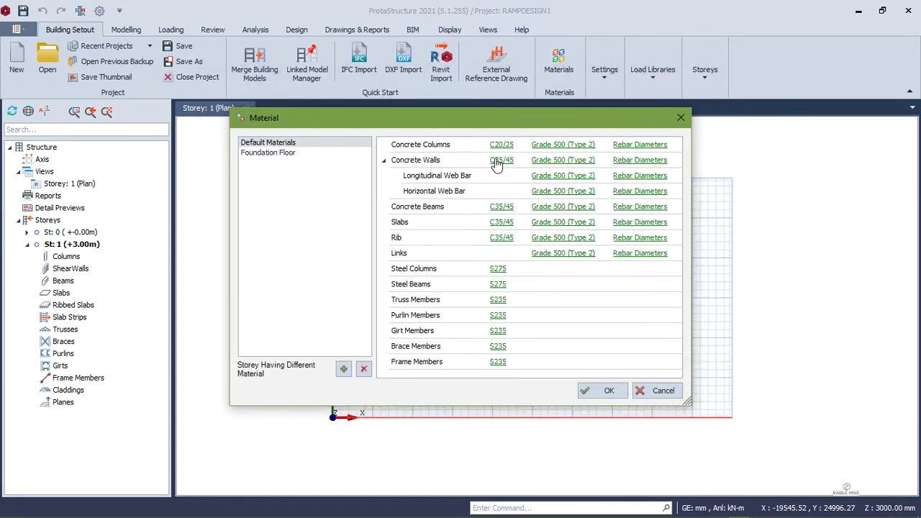
# - Switch to Photos and examine the design properties and the dimensioned plan view of the ramp in IMG_1074.jpg
pyautogui.press('super')
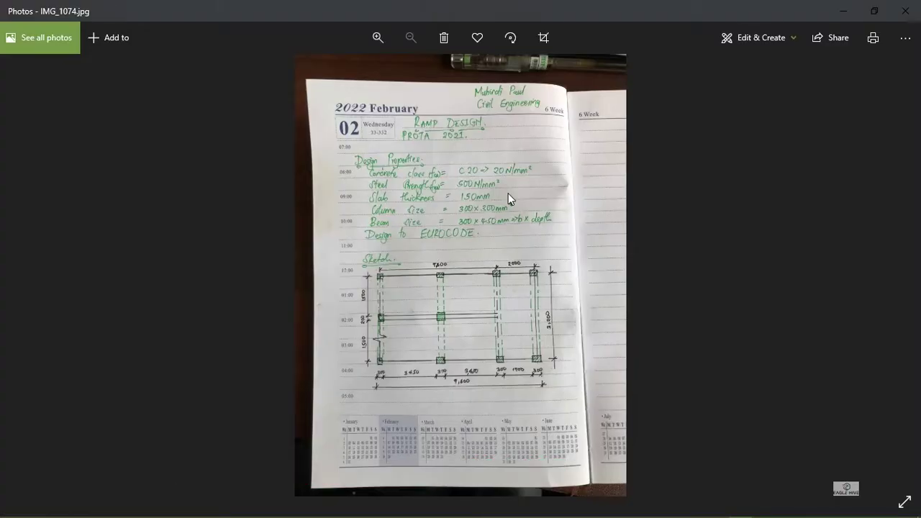
pyautogui.doubleClick(508, 194)
pyautogui.moveTo(508, 194); pyautogui.dragTo(448, 286)
pyautogui.moveTo(460, 345); pyautogui.dragTo(460, 327)
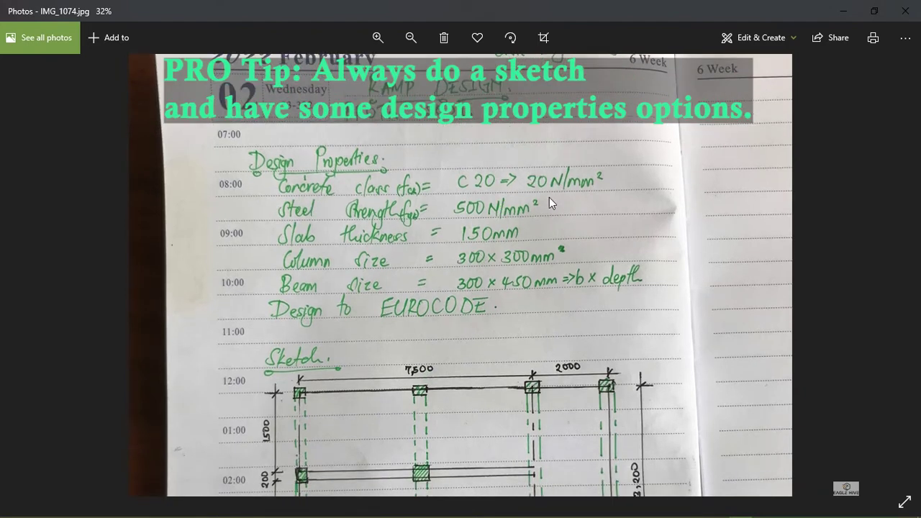
pyautogui.moveTo(353, 224); pyautogui.dragTo(317, 210)
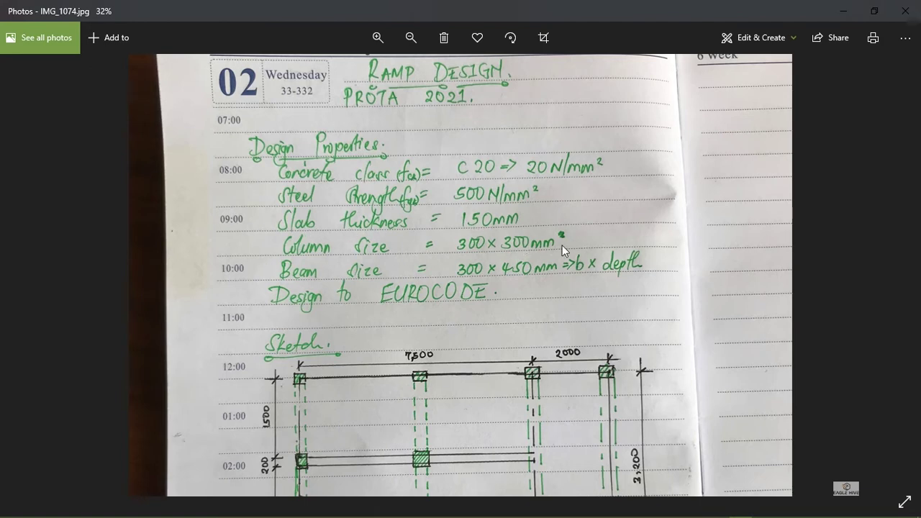
pyautogui.moveTo(335, 294); pyautogui.dragTo(308, 271)
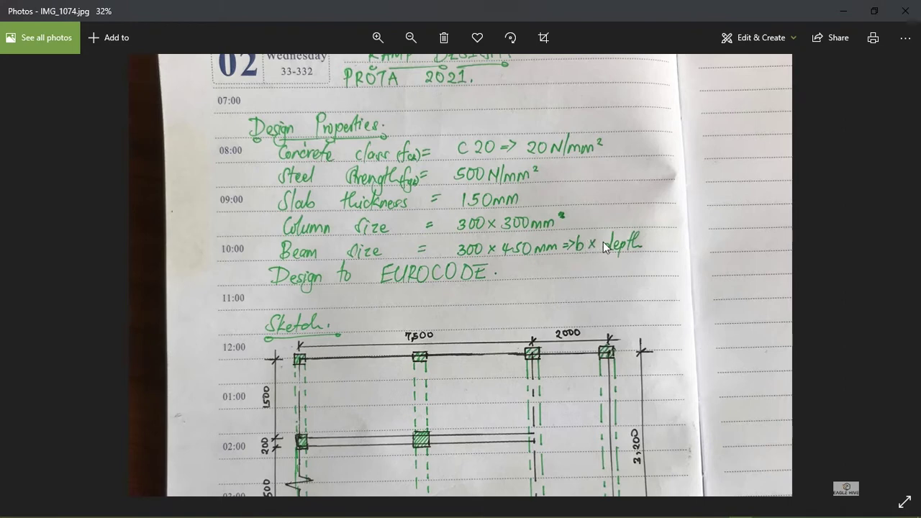
pyautogui.moveTo(407, 312); pyautogui.dragTo(338, 245)
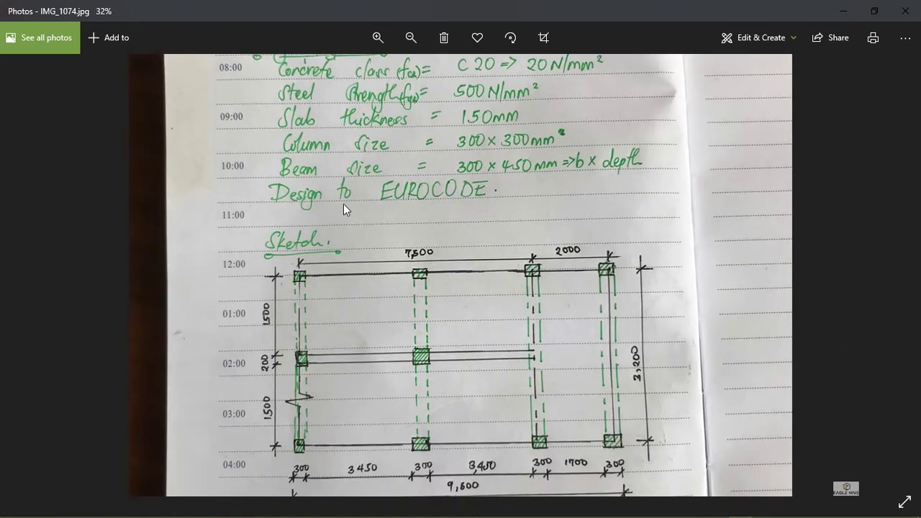
pyautogui.scroll(-2, 550, 213)
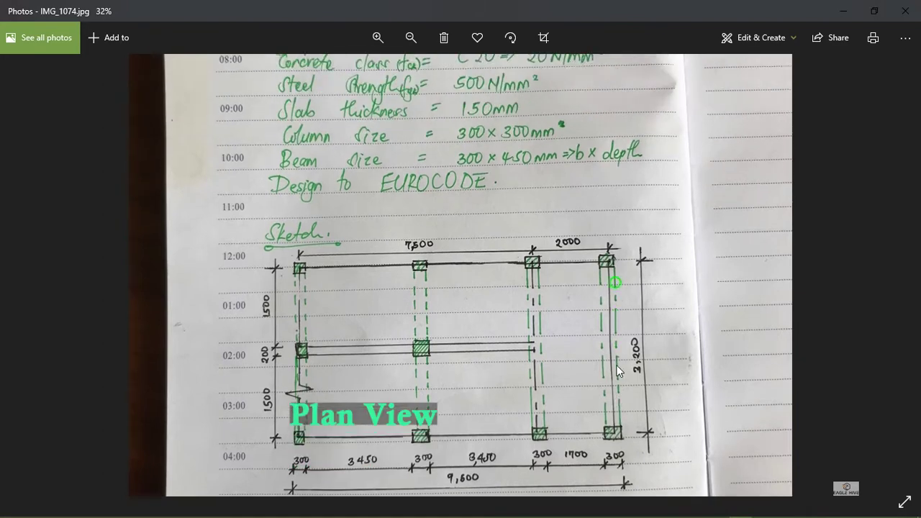
pyautogui.moveTo(616, 365); pyautogui.dragTo(632, 346)
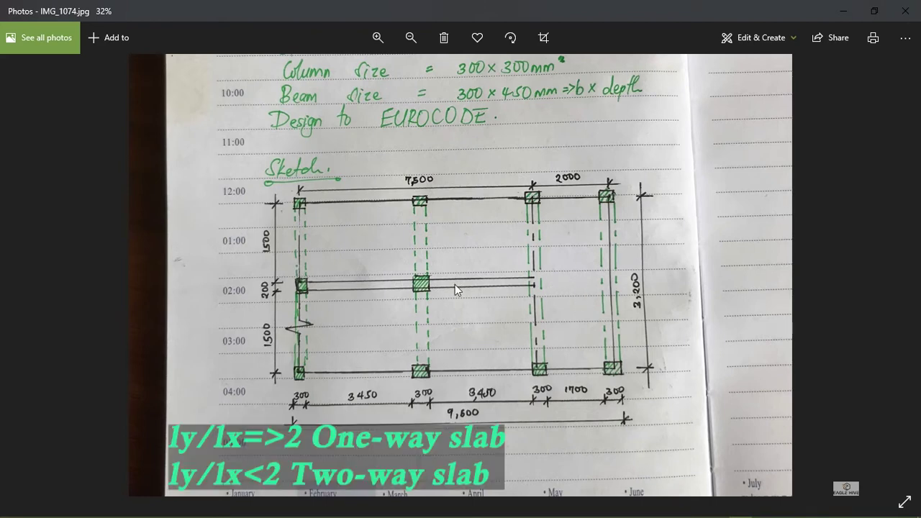
# - Examine the ramp elevation sketch in IMG_1103.jpg for levels and slopes, and return to the plan sketch
pyautogui.click(894, 271)
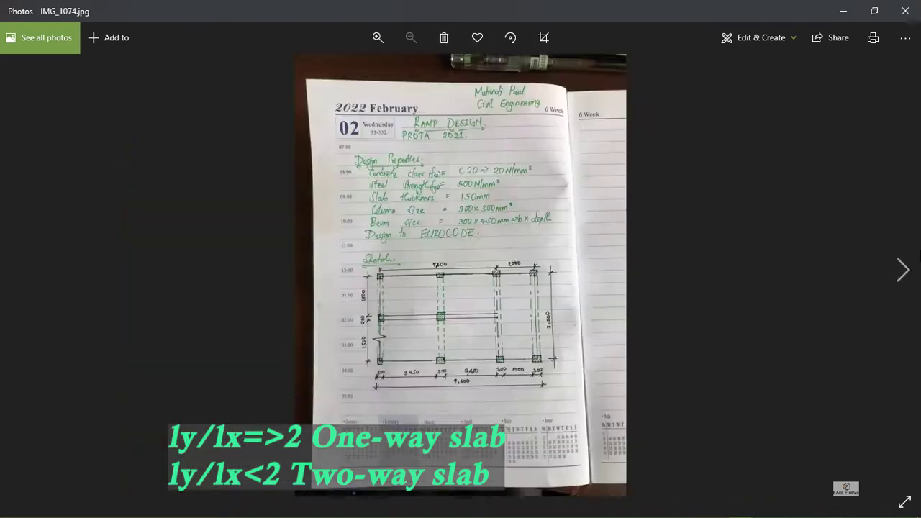
pyautogui.doubleClick(392, 232)
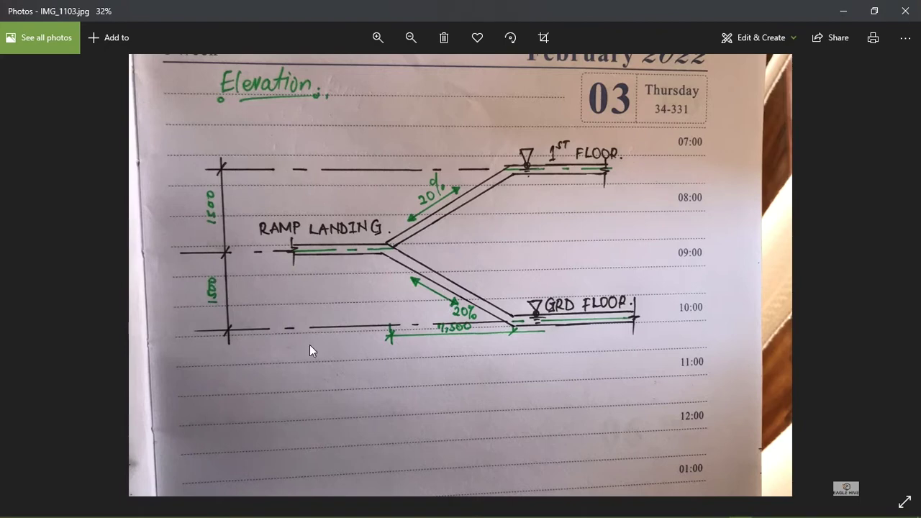
pyautogui.moveTo(396, 306); pyautogui.dragTo(389, 283)
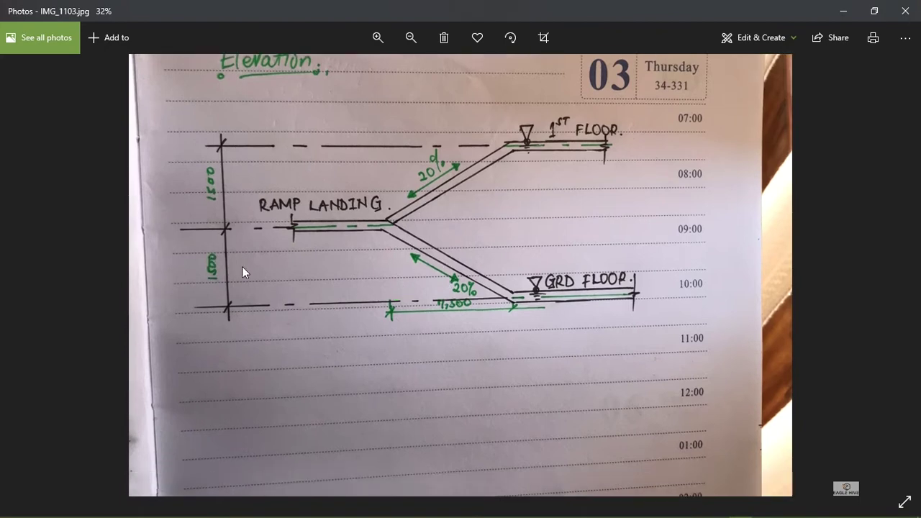
pyautogui.doubleClick(323, 232)
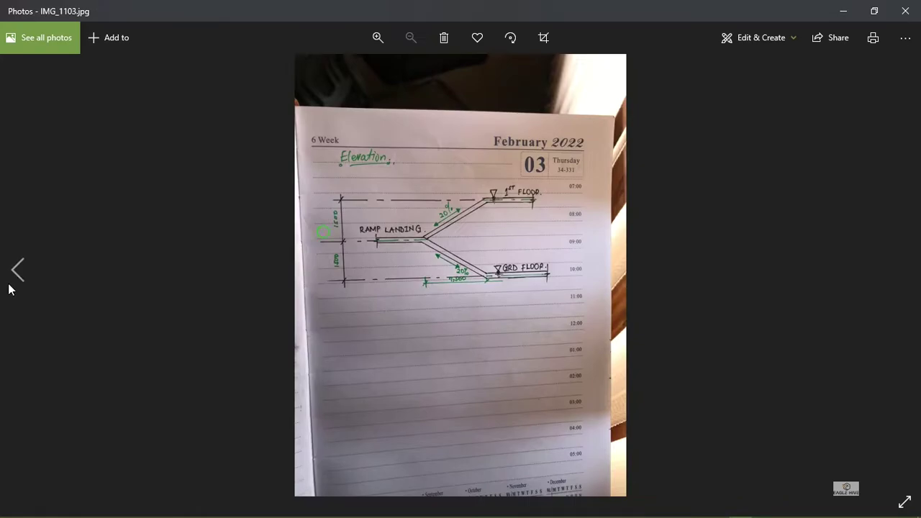
pyautogui.click(15, 277)
# - Switch back to ProtaStructure and assign C20/25 concrete to the walls, beams, slabs and ribs
pyautogui.hotkey('alt', 'Tab')
pyautogui.click(489, 266)
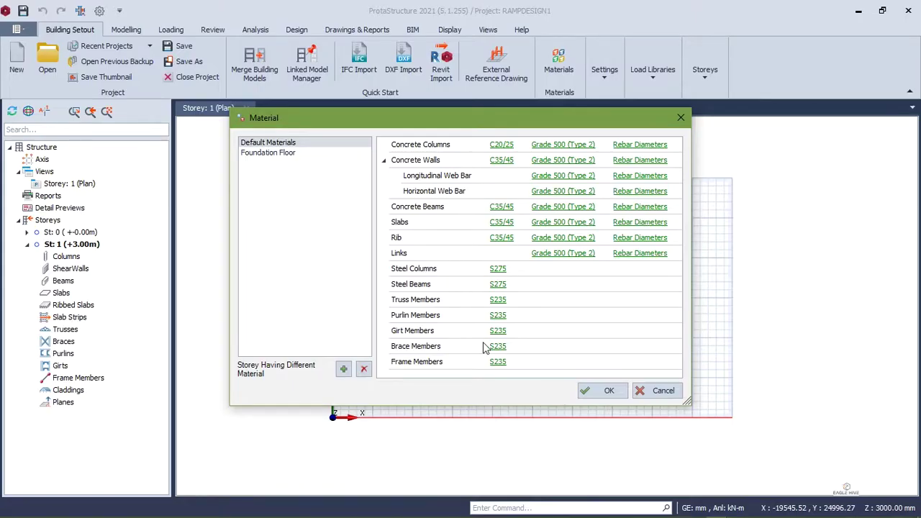
pyautogui.click(502, 221)
pyautogui.click(239, 124)
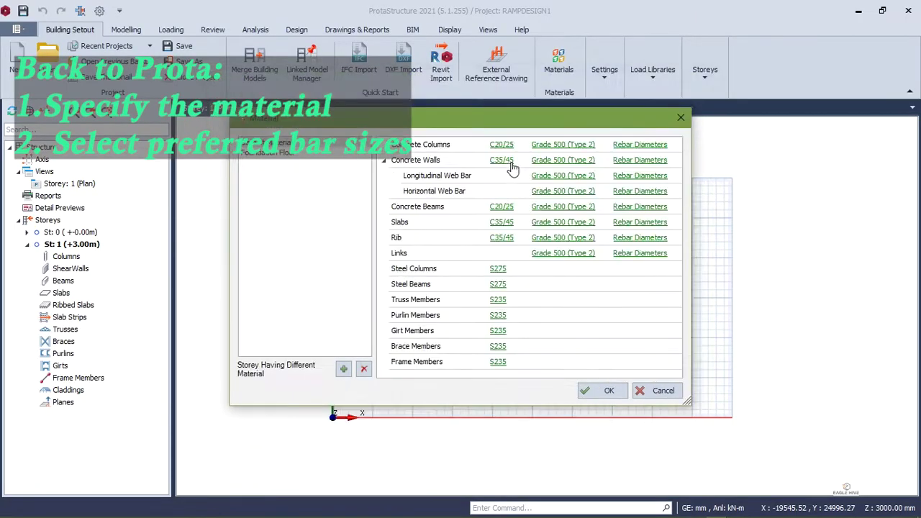
pyautogui.click(238, 124)
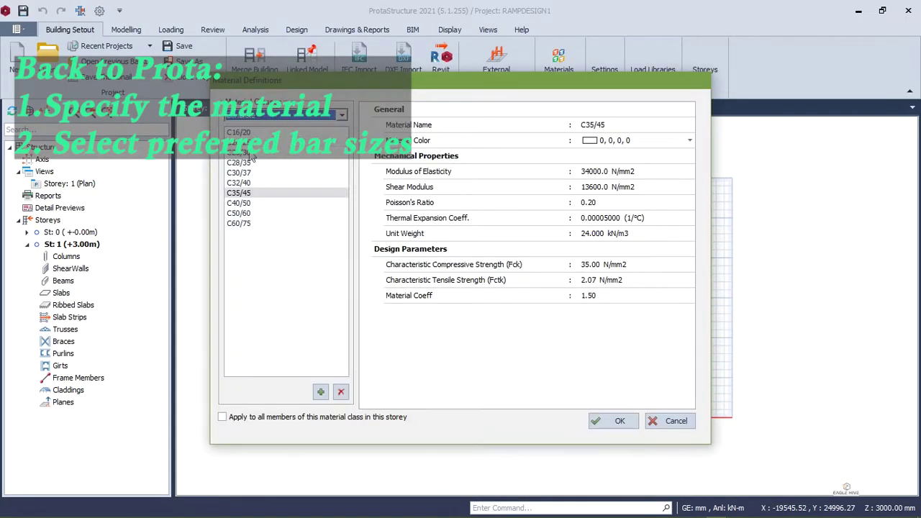
pyautogui.click(621, 420)
# - Set the display character of the Grade 500 (Type 2) rebar to D
pyautogui.click(545, 247)
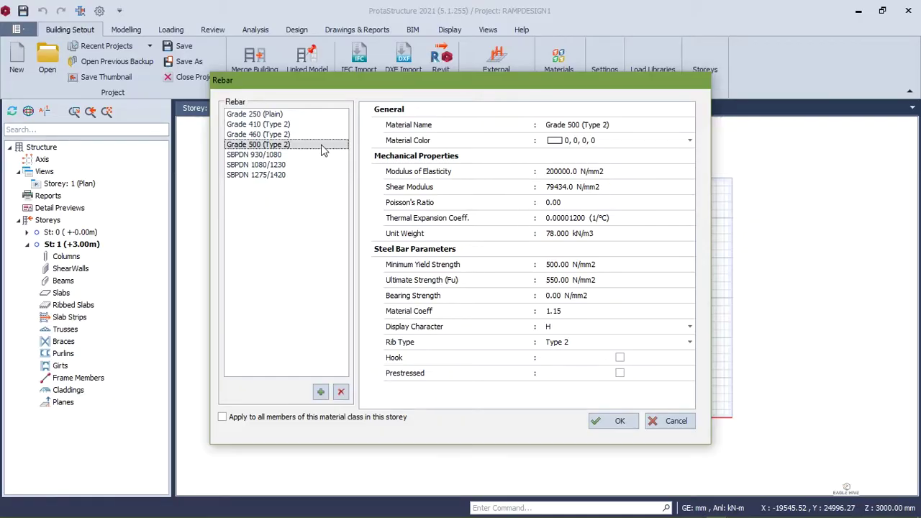
pyautogui.click(689, 328)
pyautogui.click(639, 368)
pyautogui.click(617, 421)
# - Review the column rebar diameters and exclude the D8 bar from the concrete beam rebar table
pyautogui.click(653, 147)
pyautogui.scroll(-1, 640, 152)
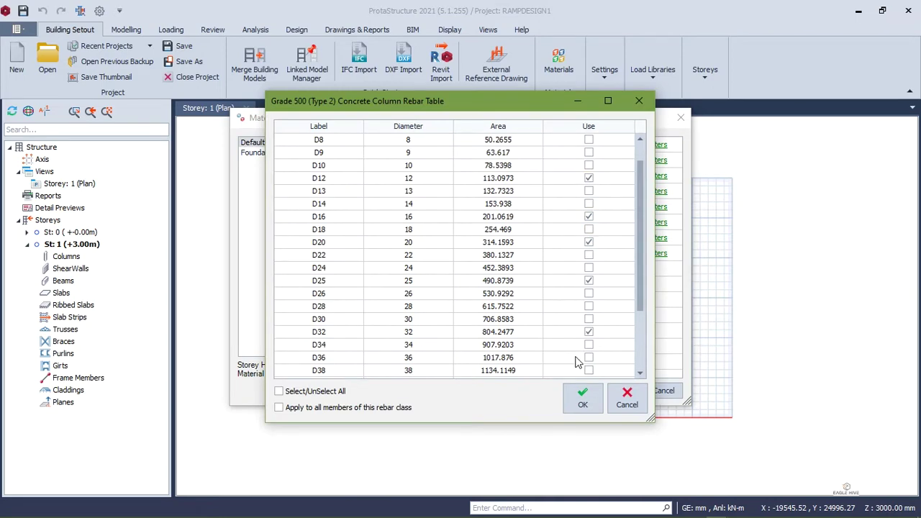
pyautogui.click(638, 100)
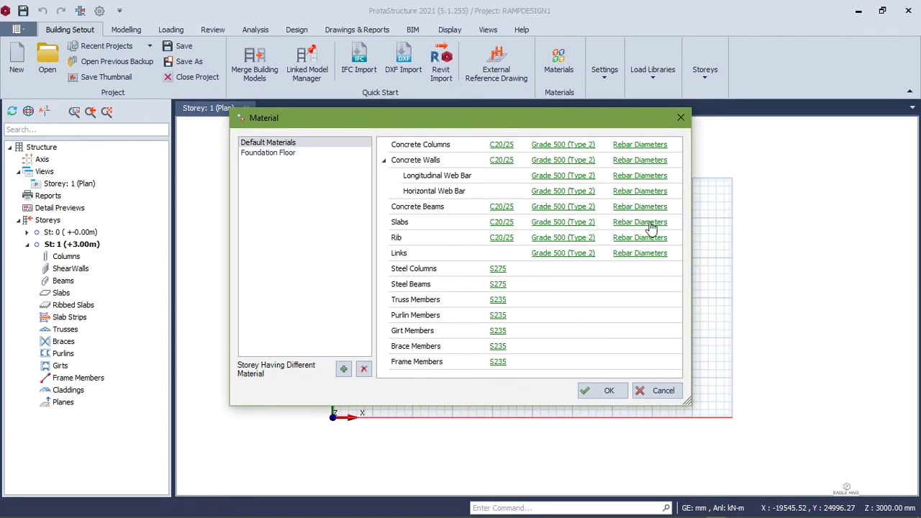
pyautogui.click(644, 206)
pyautogui.click(581, 164)
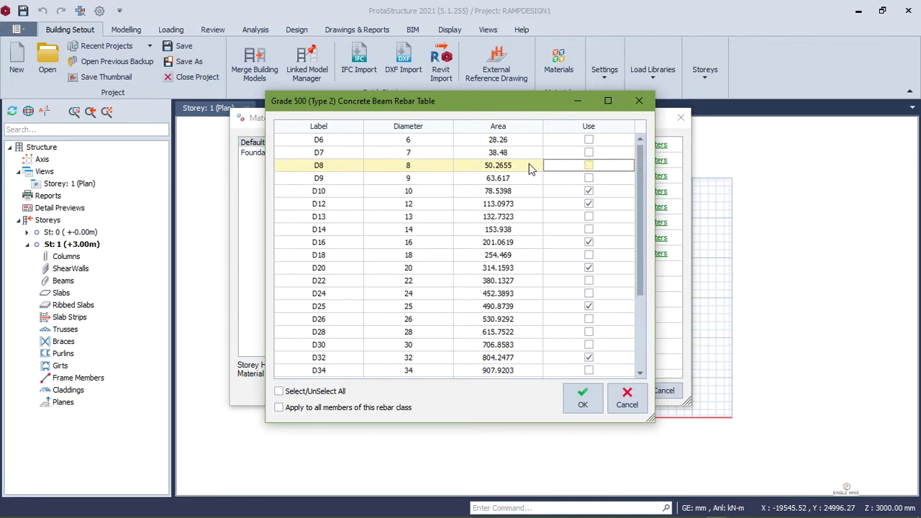
pyautogui.press('Return')
# - For the foundation floor, assign C20/25 concrete to the foundations and choose Rock as the soil material
pyautogui.click(268, 153)
pyautogui.click(468, 145)
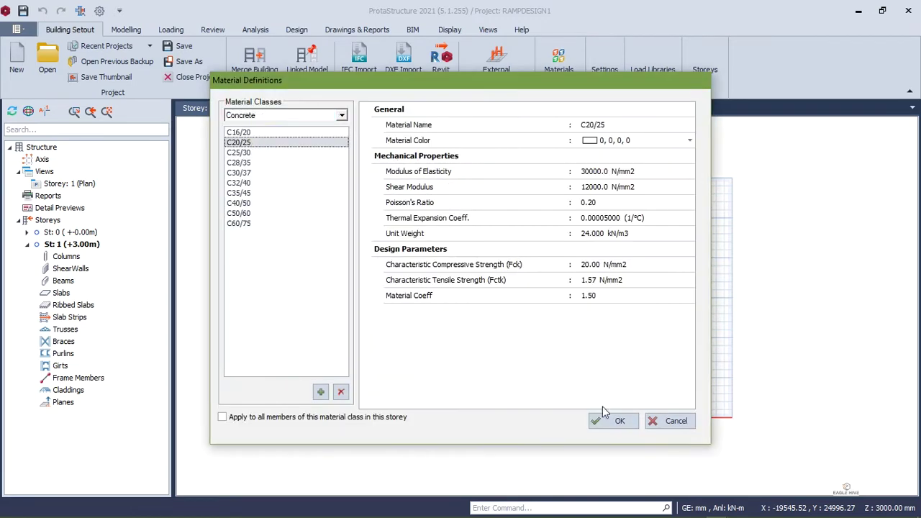
pyautogui.click(610, 427)
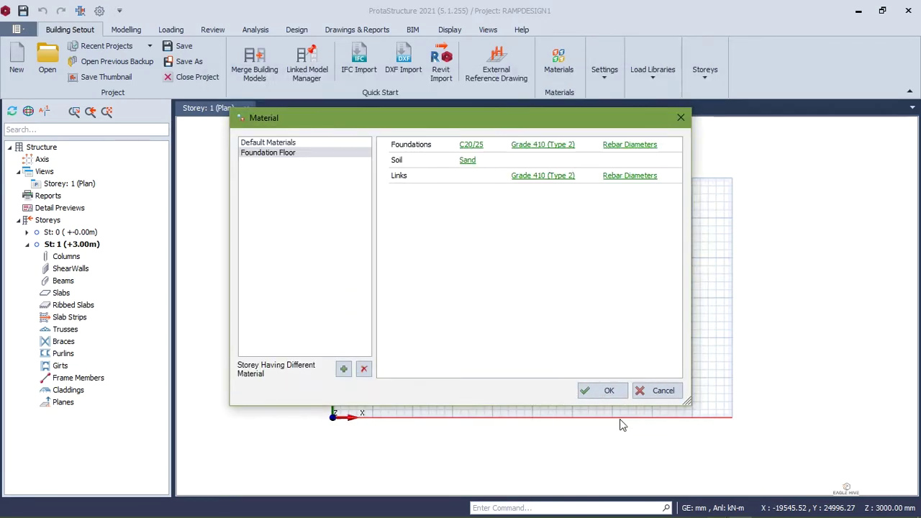
pyautogui.click(469, 169)
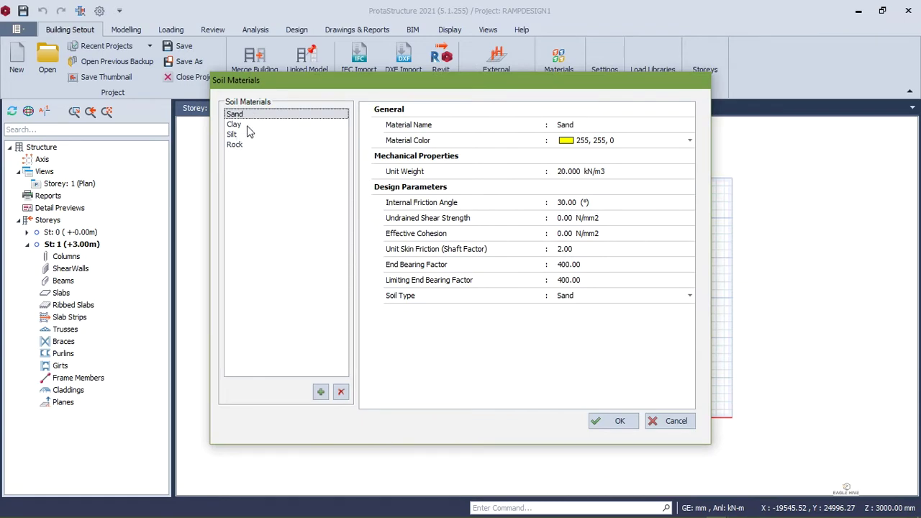
pyautogui.click(238, 145)
pyautogui.click(603, 420)
# - Assign Grade 500 (Type 2) rebar to the foundation floor's links and foundations
pyautogui.click(544, 176)
pyautogui.click(256, 145)
pyautogui.click(605, 420)
pyautogui.click(544, 146)
pyautogui.click(258, 145)
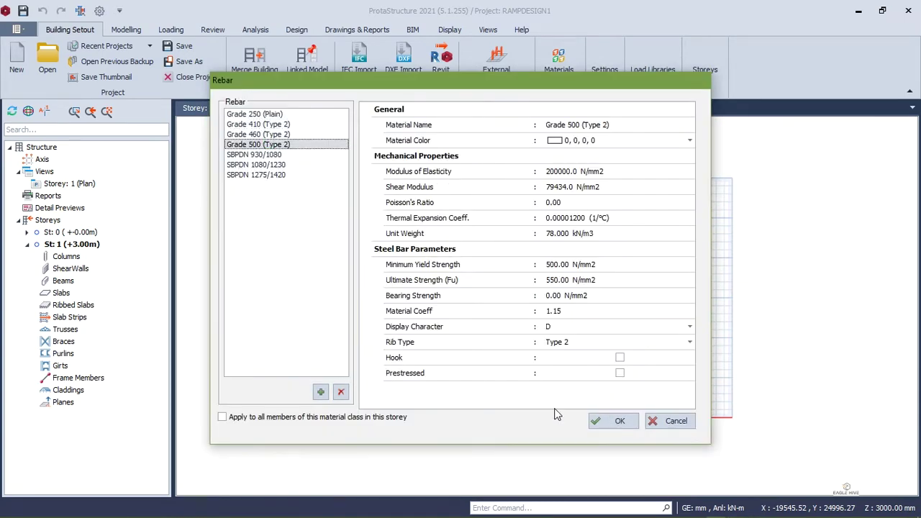
pyautogui.click(611, 420)
# - Accept the foundation and link rebar diameters and apply the material settings
pyautogui.click(583, 397)
pyautogui.click(640, 176)
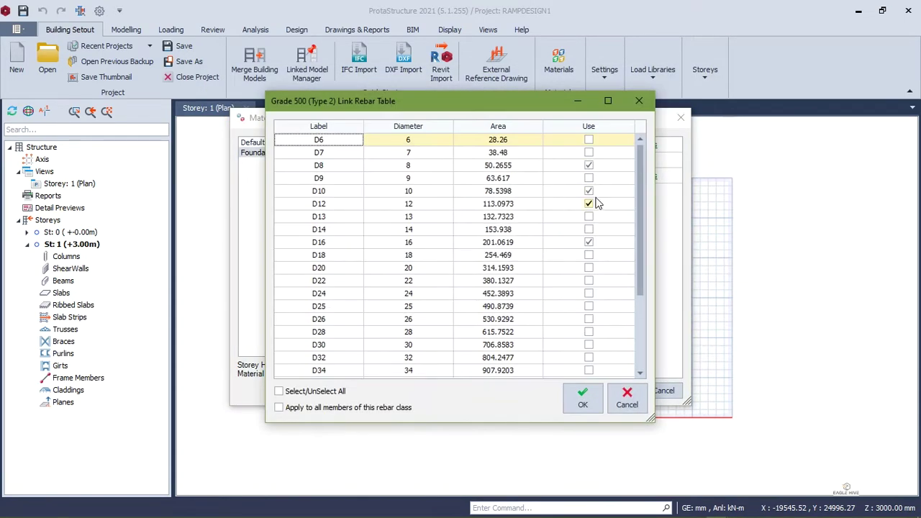
pyautogui.click(583, 397)
pyautogui.click(606, 389)
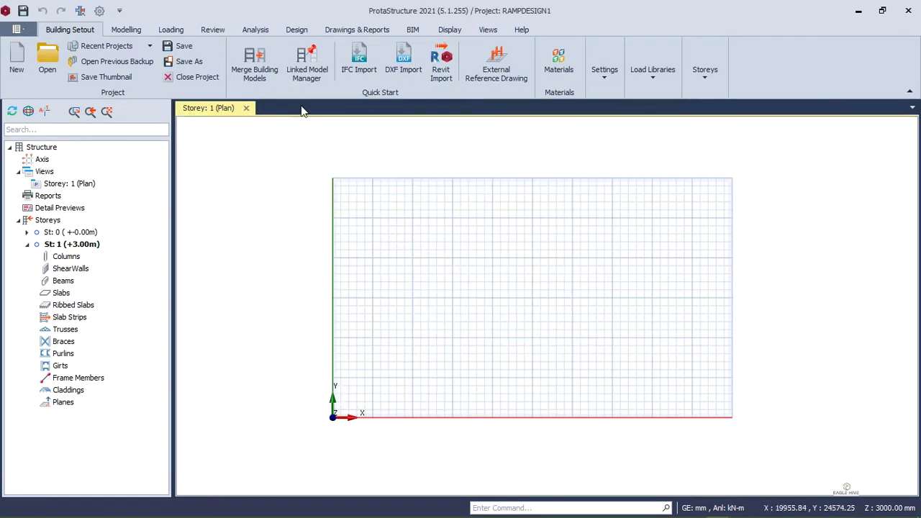
# - Draw a vertical grid axis labelled A, 5000 mm long, in the Storey 1 plan
pyautogui.click(123, 30)
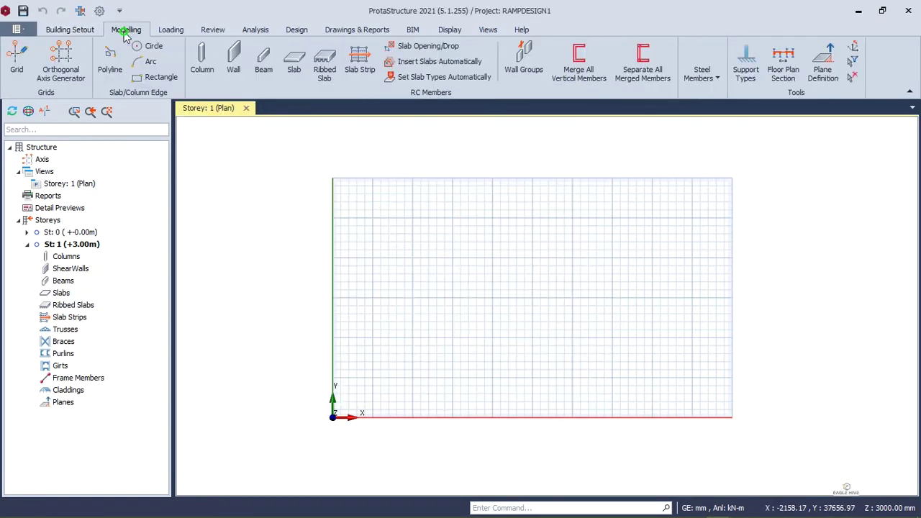
pyautogui.click(15, 58)
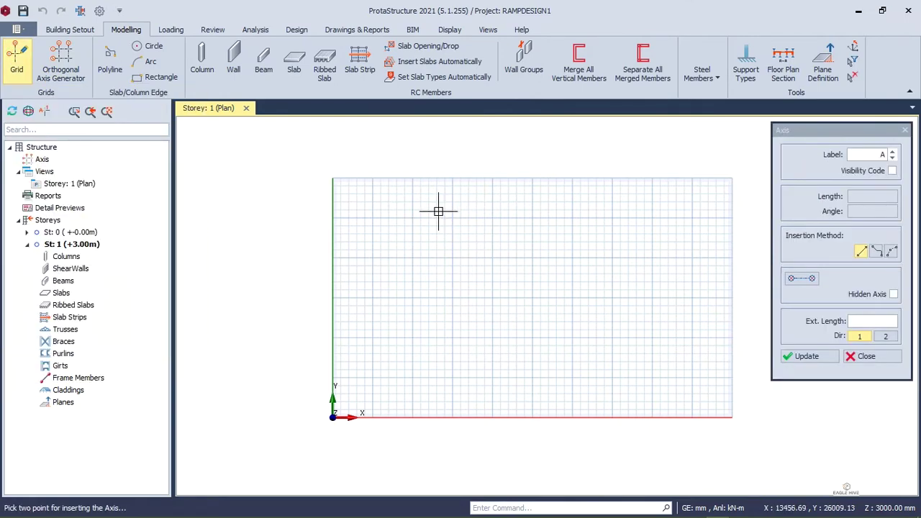
pyautogui.scroll(3, 406, 220)
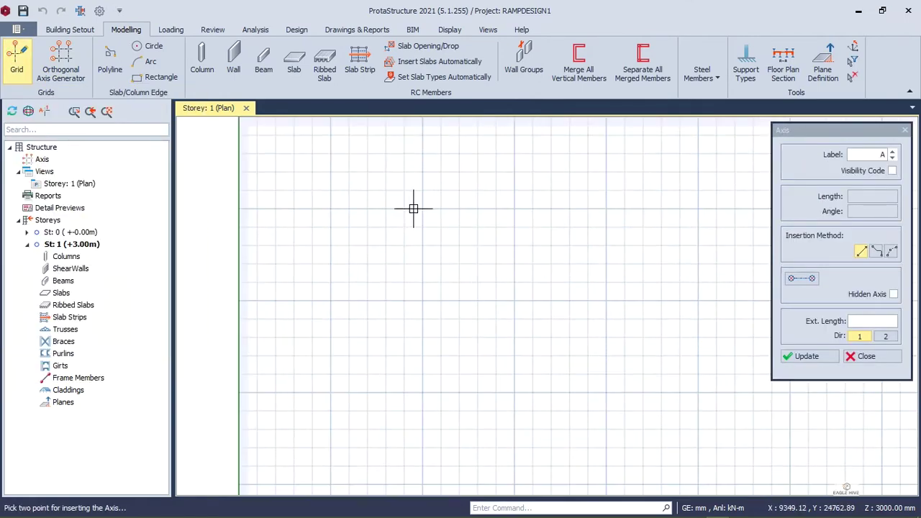
pyautogui.click(423, 209)
pyautogui.scroll(-3, 422, 316)
pyautogui.scroll(3, 411, 309)
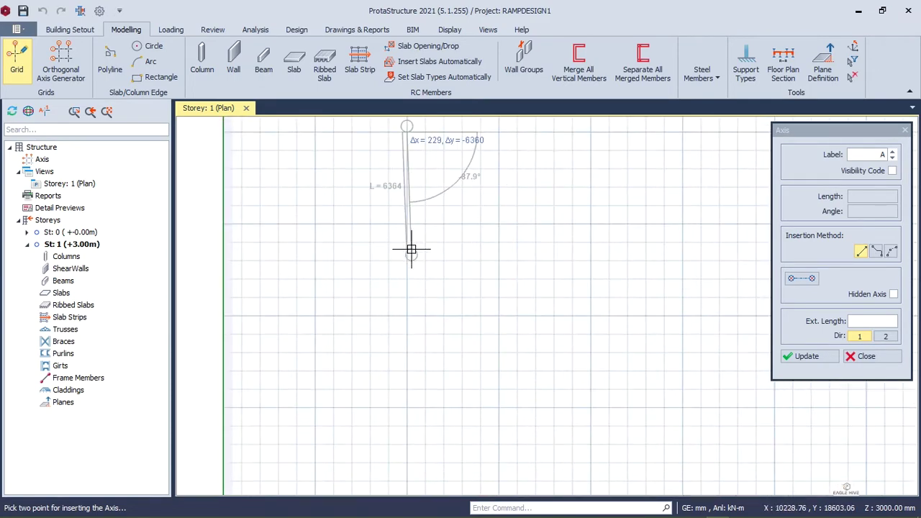
pyautogui.click(406, 225)
pyautogui.scroll(3, 422, 148)
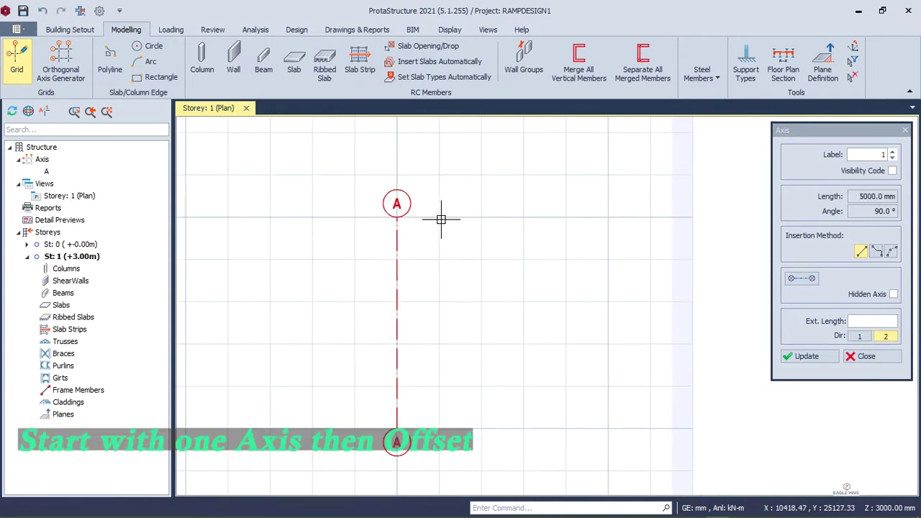
pyautogui.press('Escape')
# - Select vertical grid axis A in the Storey 1 plan and start an axis offset from it
pyautogui.scroll(3, 392, 233)
pyautogui.click(410, 209)
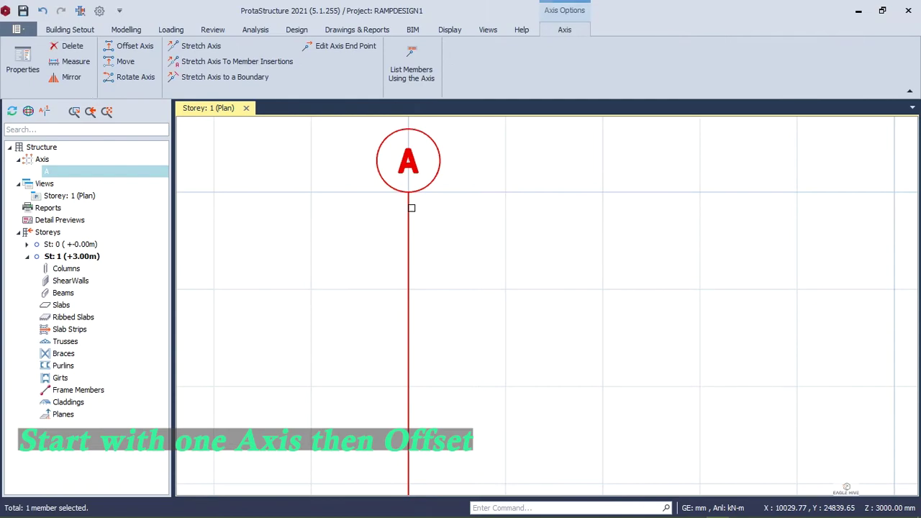
pyautogui.rightClick(406, 210)
pyautogui.click(459, 289)
pyautogui.scroll(-4, 524, 255)
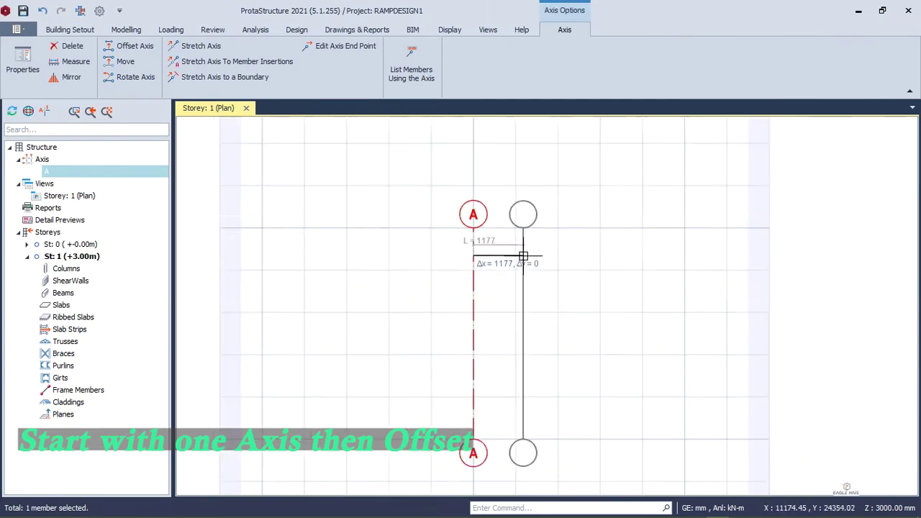
# - Switch to the sketch photo IMG_1074.jpg and examine the column widths and clear spacings along the ramp's length
pyautogui.hotkey('alt', 'Tab')
pyautogui.scroll(-2, 430, 256)
pyautogui.scroll(5, 300, 387)
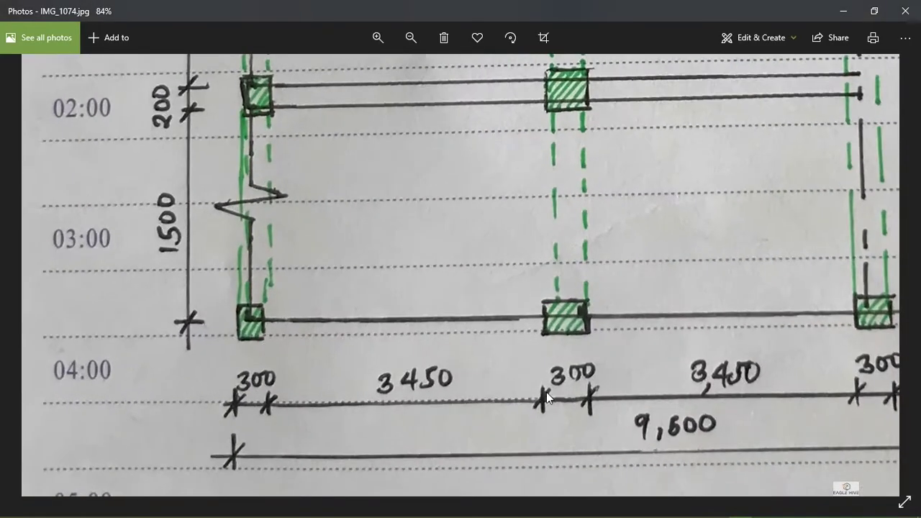
pyautogui.scroll(-5, 764, 381)
pyautogui.scroll(5, 752, 384)
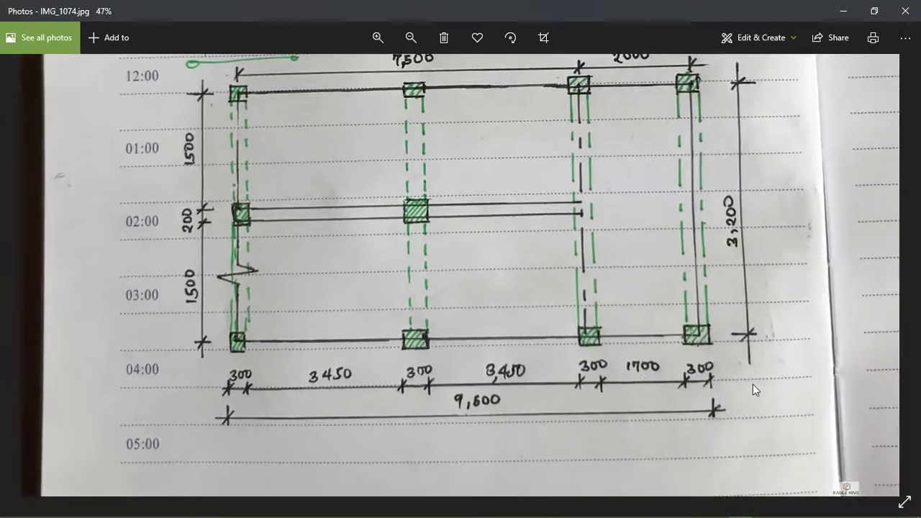
pyautogui.scroll(-5, 567, 340)
pyautogui.scroll(5, 539, 184)
pyautogui.scroll(-5, 539, 184)
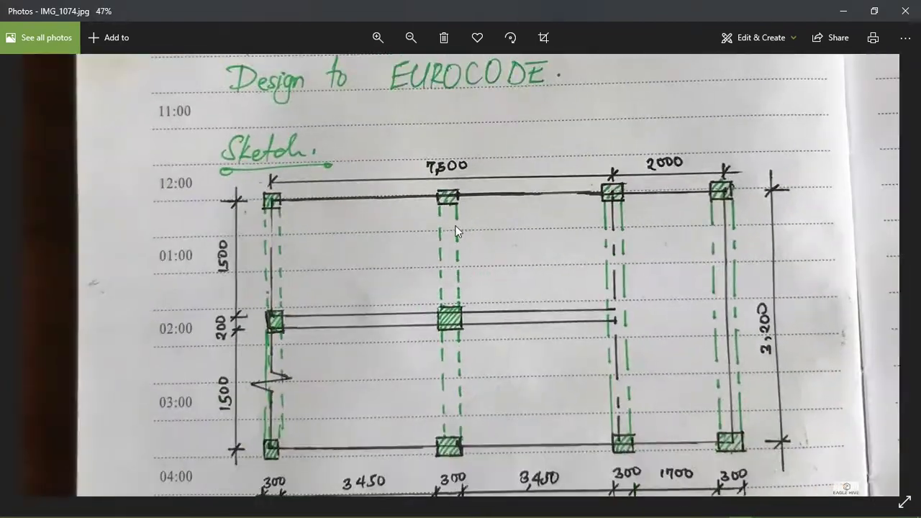
# - Back in ProtaStructure, add two vertical axes to the right of axis A, each offset 3750 mm from the previous one
pyautogui.hotkey('alt', 'Tab')
pyautogui.scroll(2, 569, 281)
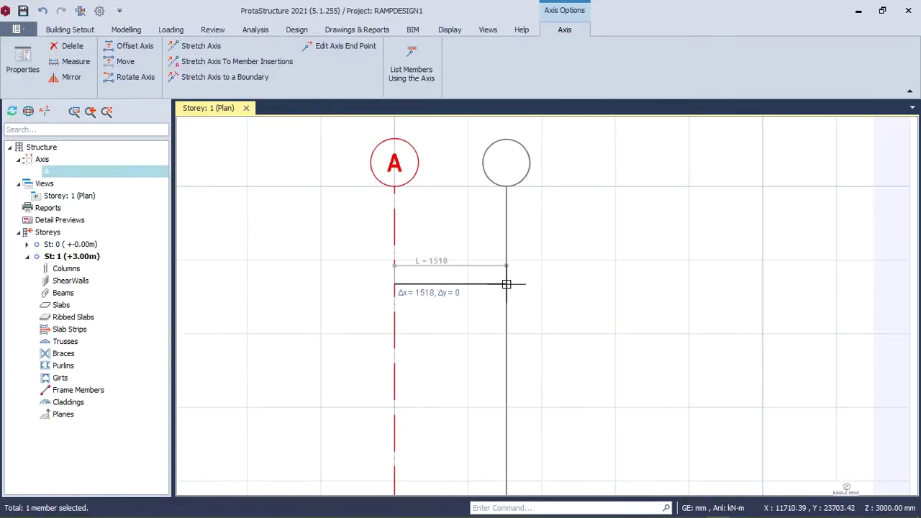
pyautogui.write('3750')
pyautogui.press('Return')
pyautogui.moveTo(796, 360); pyautogui.dragTo(592, 304, button='middle')
pyautogui.scroll(2, 592, 304)
pyautogui.scroll(-3, 599, 304)
pyautogui.click(785, 277)
# - Add a last vertical axis offset 2000 mm to the right of axis C and finish the offset
pyautogui.moveTo(815, 278); pyautogui.dragTo(565, 281, button='middle')
pyautogui.write('2000')
pyautogui.press('Return')
pyautogui.press('Escape')
pyautogui.scroll(-2, 604, 380)
# - Draw a horizontal grid axis labelled 1, about 11500 mm long, crossing axes A to D near their upper ends
pyautogui.click(18, 61)
pyautogui.scroll(1, 325, 286)
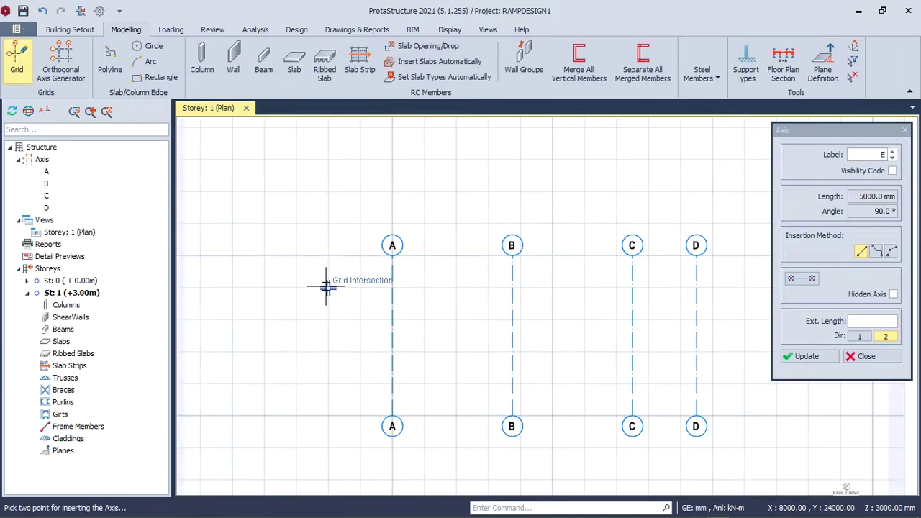
pyautogui.doubleClick(871, 156)
pyautogui.write('1')
pyautogui.click(348, 277)
pyautogui.scroll(-3, 431, 277)
pyautogui.scroll(3, 528, 280)
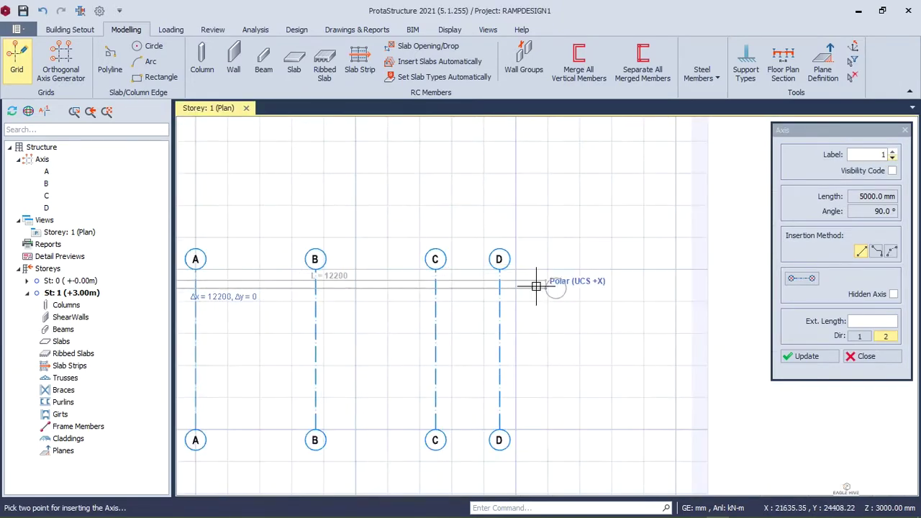
pyautogui.scroll(4, 537, 287)
pyautogui.click(521, 289)
pyautogui.scroll(-6, 561, 237)
pyautogui.scroll(3, 362, 189)
pyautogui.press('Escape')
# - Select horizontal axis 1 and start an axis offset from it
pyautogui.scroll(3, 485, 279)
pyautogui.click(506, 276)
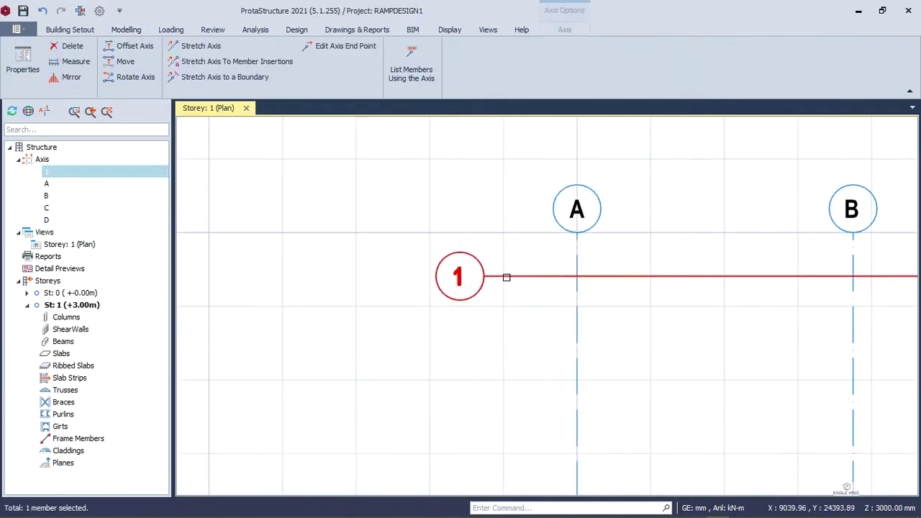
pyautogui.click(134, 46)
# - Switch to the sketch photo and examine the dimensions across the ramp's width, including the gap between the two middle lines
pyautogui.hotkey('alt', 'Tab')
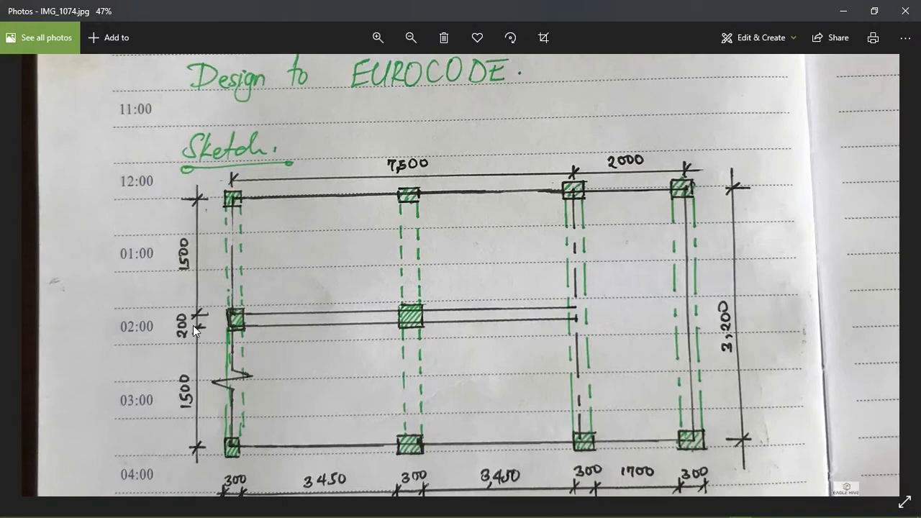
pyautogui.scroll(3, 208, 216)
pyautogui.scroll(-3, 224, 211)
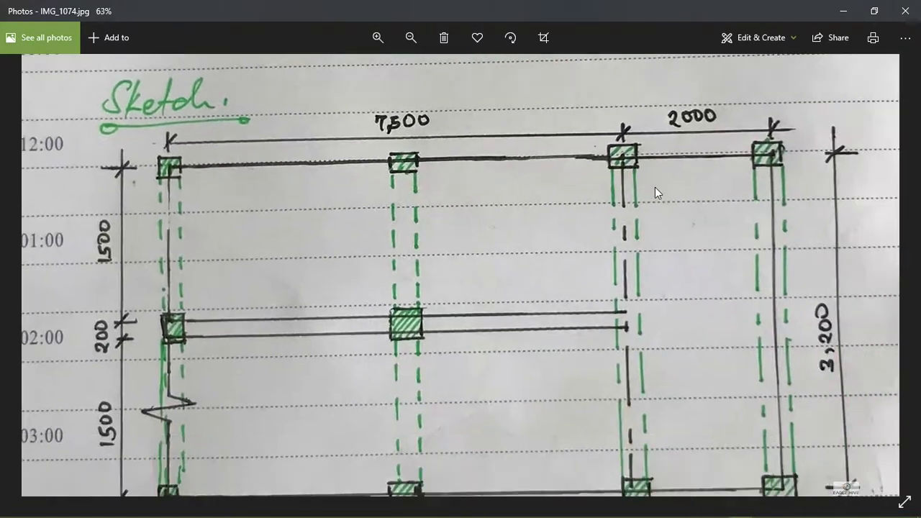
pyautogui.scroll(-3, 651, 215)
pyautogui.scroll(4, 748, 216)
pyautogui.scroll(-2, 652, 385)
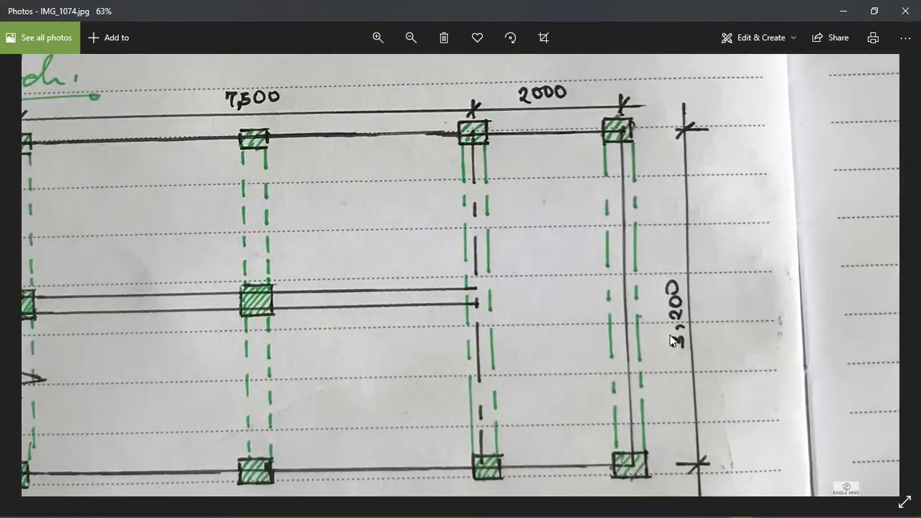
pyautogui.scroll(-3, 631, 136)
pyautogui.scroll(5, 236, 181)
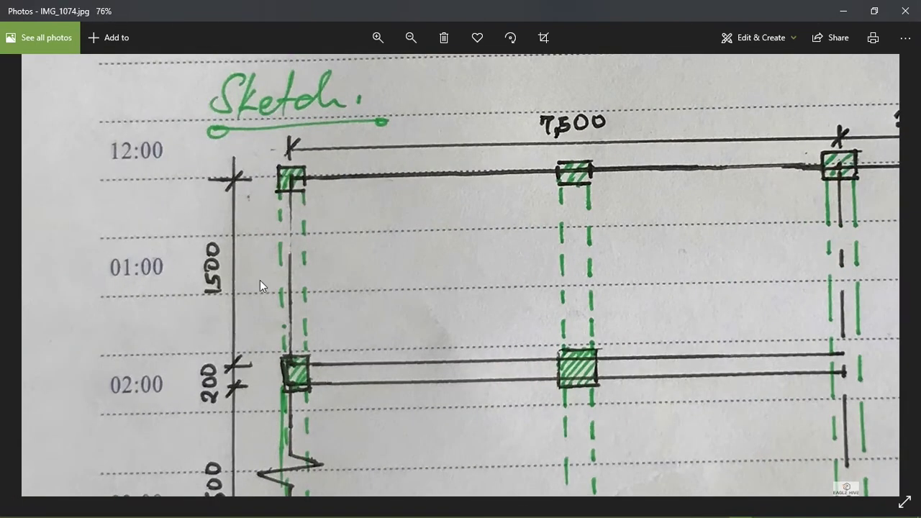
# - Return to ProtaStructure and offset axis 1 by -1500 mm to place a second horizontal axis below it
pyautogui.hotkey('alt', 'Tab')
pyautogui.scroll(3, 446, 359)
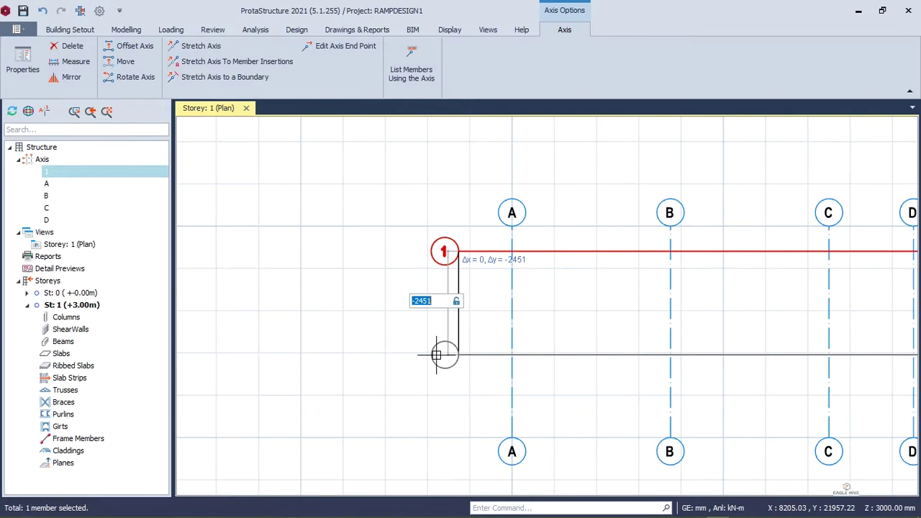
pyautogui.press('Return')
# - Add two more horizontal axes below axis 2, with successive offsets of -350 mm and -1500 mm
pyautogui.scroll(4, 448, 352)
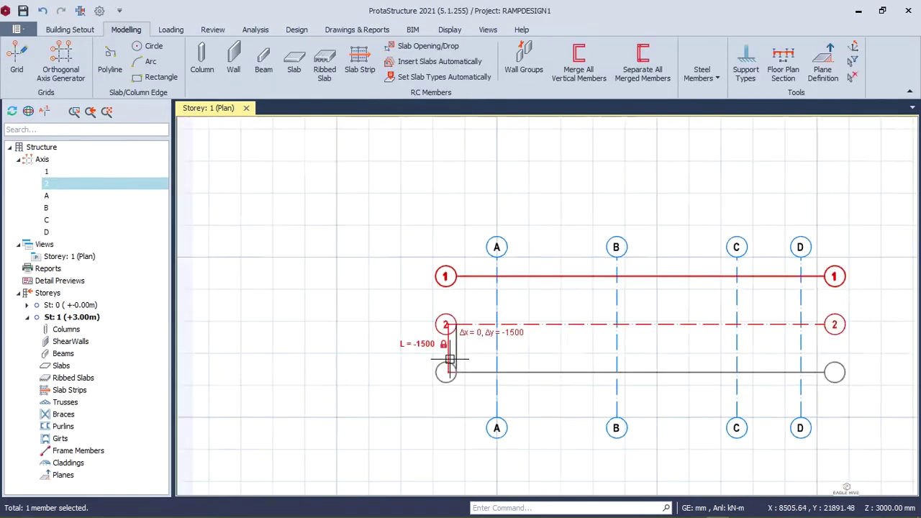
pyautogui.write('-3')
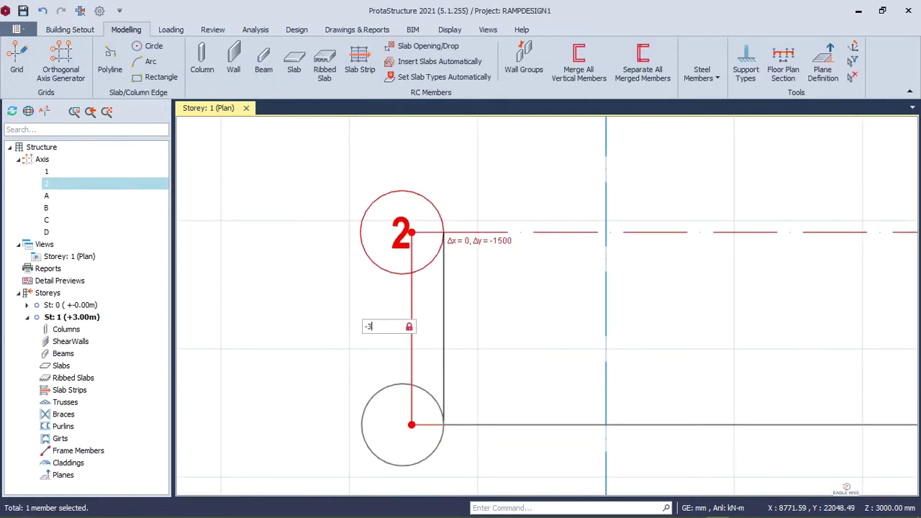
pyautogui.write('50')
pyautogui.press('Return')
pyautogui.scroll(-3, 424, 393)
pyautogui.write('-1500')
pyautogui.press('Return')
pyautogui.scroll(-4, 436, 372)
pyautogui.moveTo(460, 362); pyautogui.dragTo(428, 360, button='middle')
pyautogui.press('Escape')
# - Open the Axis Table for the overlapping axes 2 and 3 and set axis 2's label option to the plain line (----)
pyautogui.scroll(4, 397, 341)
pyautogui.scroll(-3, 424, 328)
pyautogui.scroll(3, 428, 323)
pyautogui.scroll(-4, 446, 309)
pyautogui.scroll(4, 452, 302)
pyautogui.moveTo(448, 306); pyautogui.dragTo(364, 382)
pyautogui.rightClick(412, 344)
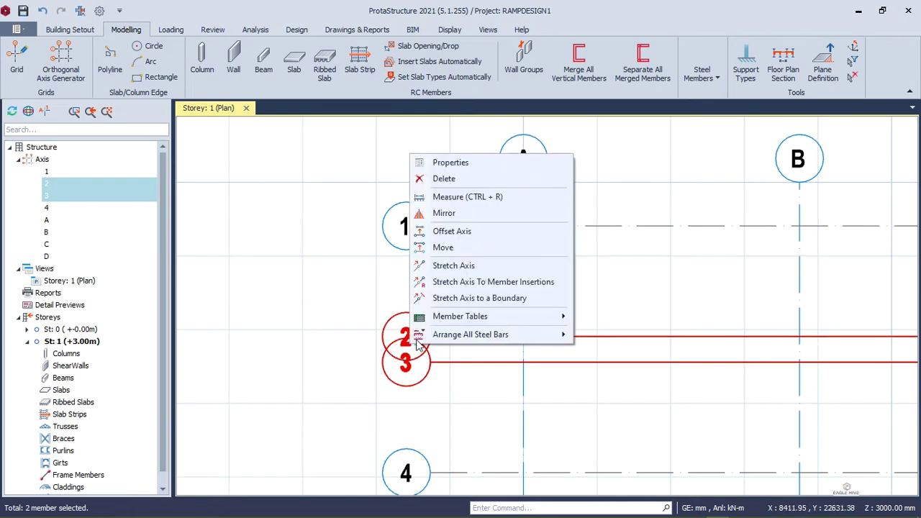
pyautogui.moveTo(484, 320)
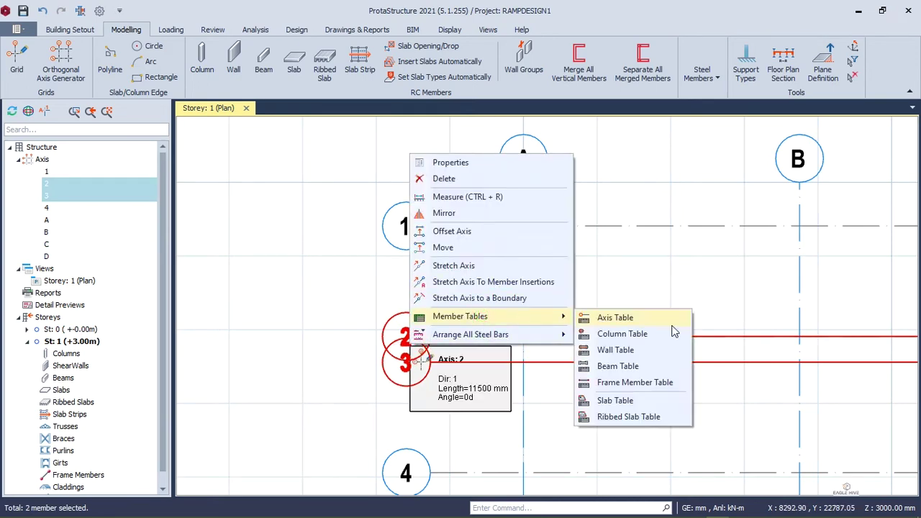
pyautogui.click(637, 315)
pyautogui.click(181, 165)
pyautogui.click(181, 165)
pyautogui.click(165, 207)
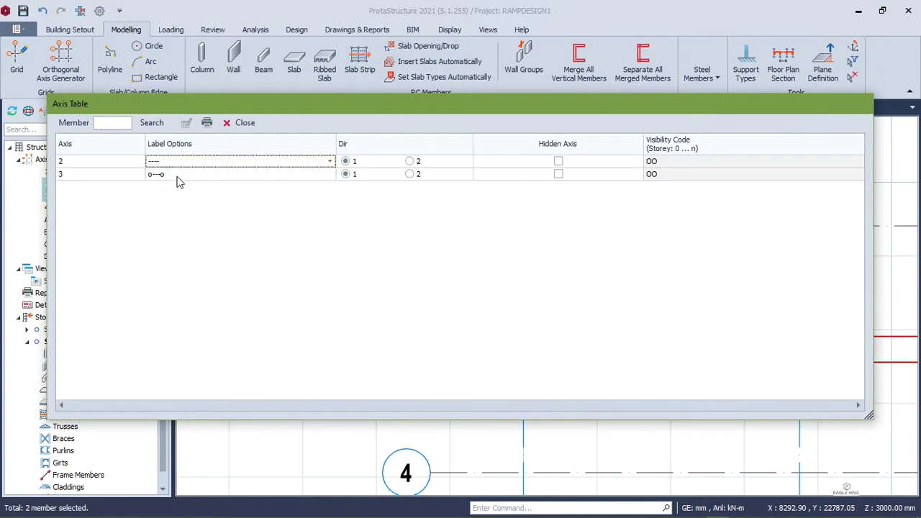
# - Set axis 3's label option to the plain line (----), close the Axis Table and clear the axis selection
pyautogui.click(180, 177)
pyautogui.click(179, 177)
pyautogui.click(177, 216)
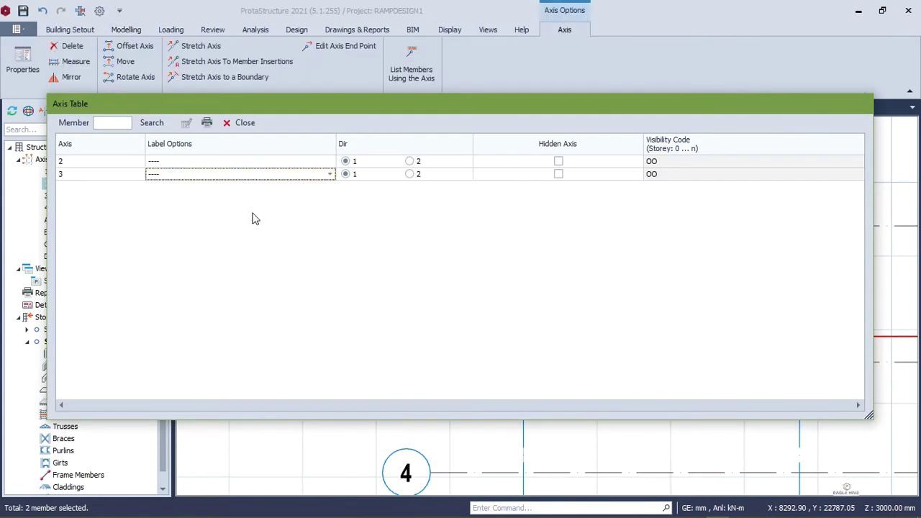
pyautogui.click(242, 123)
pyautogui.scroll(1, 626, 313)
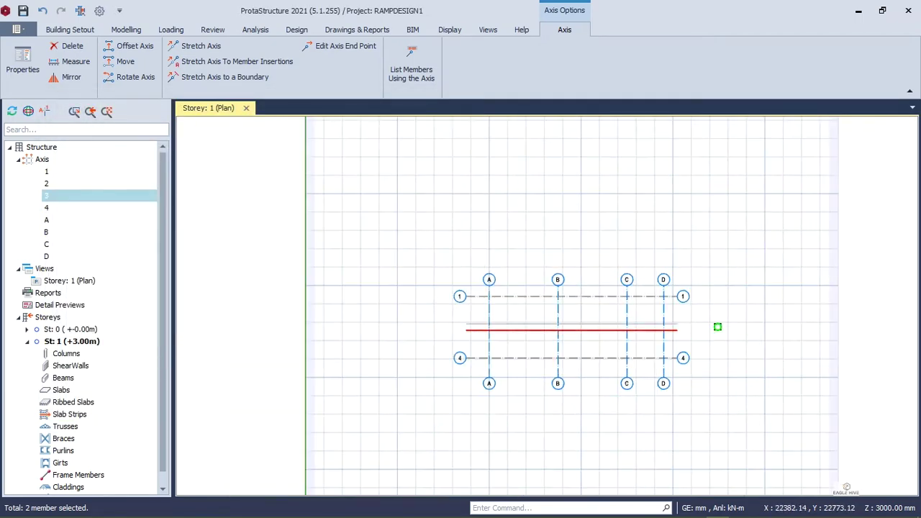
pyautogui.click(717, 325)
pyautogui.scroll(5, 680, 318)
pyautogui.scroll(-3, 516, 341)
pyautogui.moveTo(369, 325); pyautogui.dragTo(451, 302, button='middle')
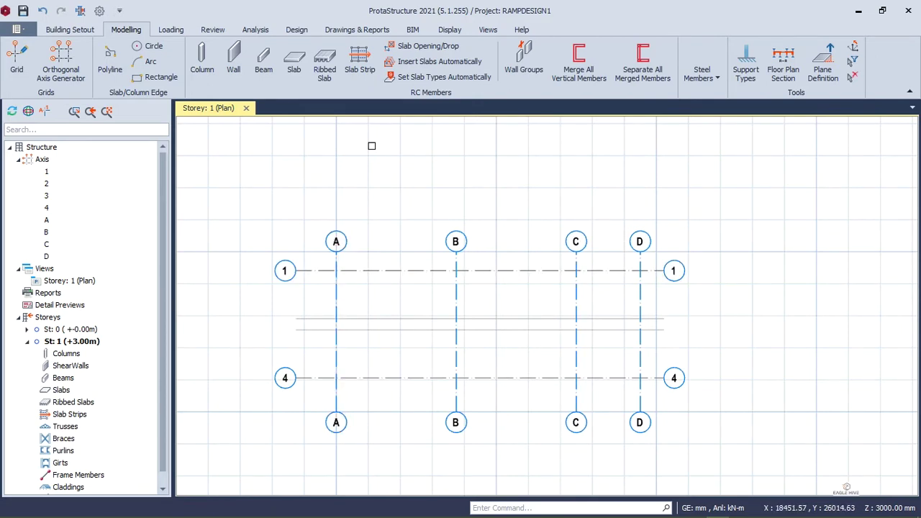
# - Start the Beam tool, check the beam size in the sketch photo, and set the section to b 300 mm and h 450 mm
pyautogui.click(263, 59)
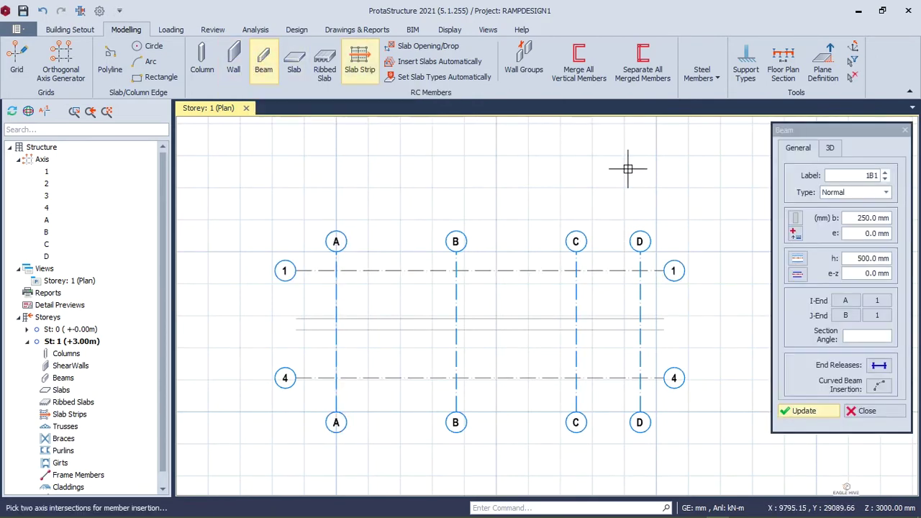
pyautogui.hotkey('alt', 'Tab')
pyautogui.scroll(-2, 420, 222)
pyautogui.moveTo(421, 245); pyautogui.dragTo(402, 467)
pyautogui.moveTo(482, 217); pyautogui.dragTo(283, 251)
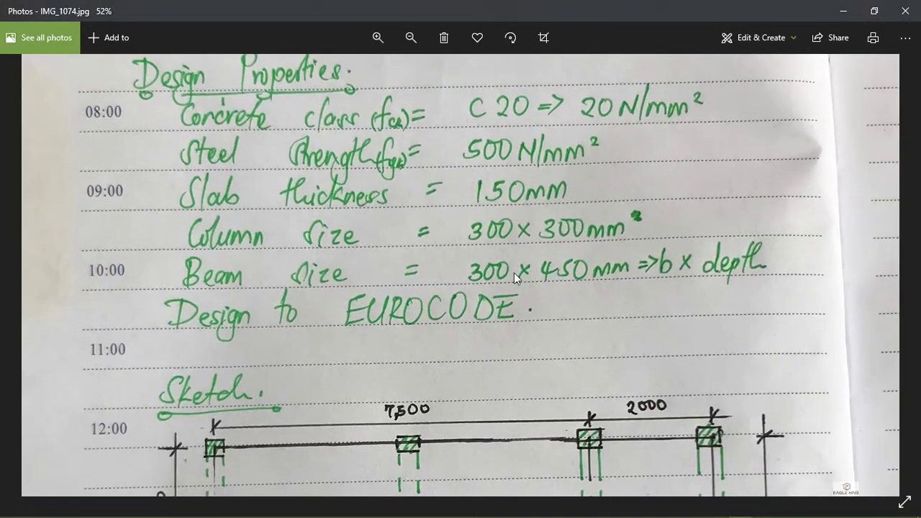
pyautogui.hotkey('alt', 'Tab')
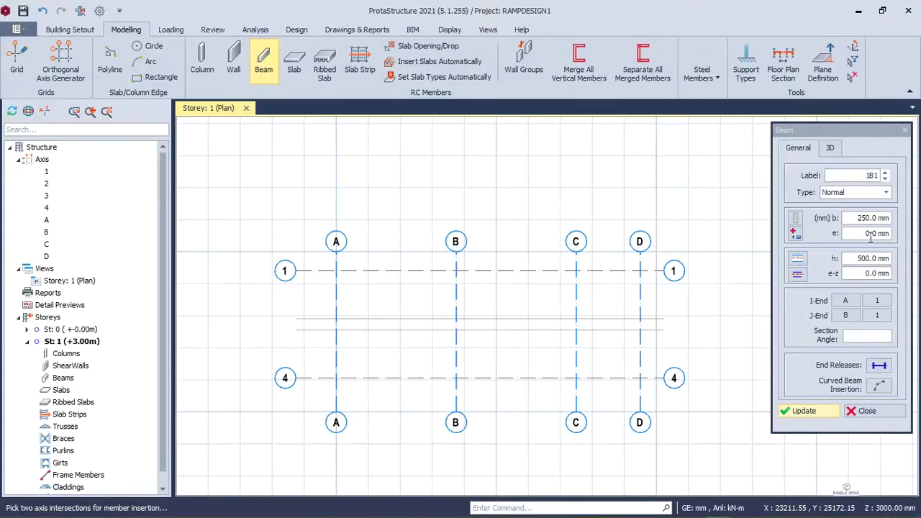
pyautogui.moveTo(851, 218); pyautogui.dragTo(893, 220)
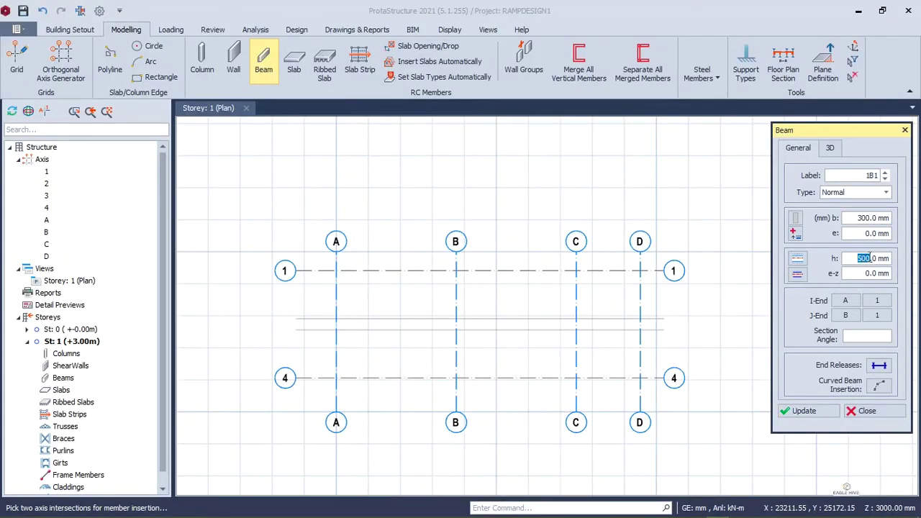
pyautogui.write('450')
# - Insert 300/450 beams along grid axes 1 to 4 and A to D, splitting new beams at supporting spans where they cross
pyautogui.moveTo(668, 238); pyautogui.dragTo(307, 400)
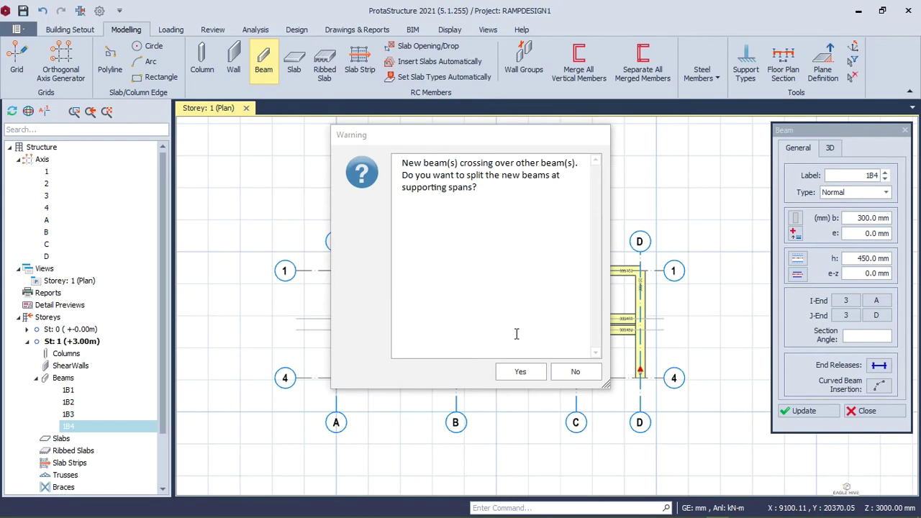
pyautogui.click(518, 372)
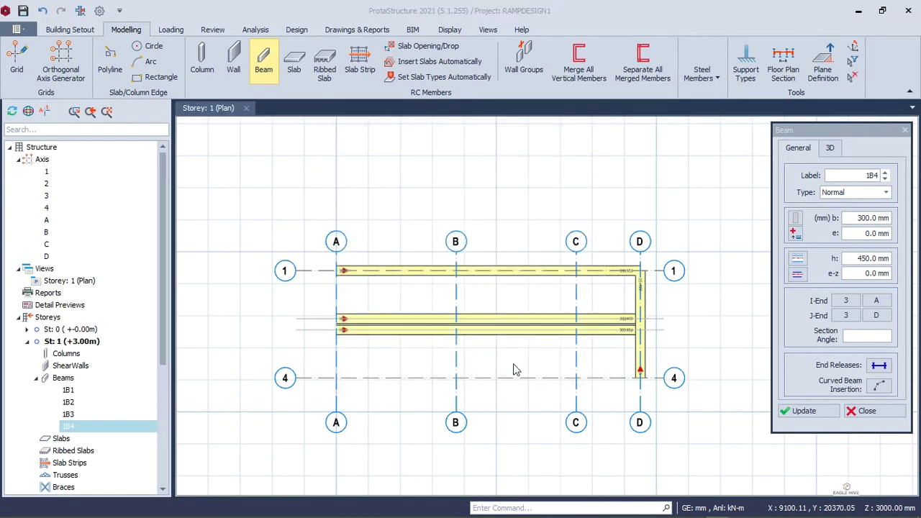
pyautogui.moveTo(514, 370); pyautogui.dragTo(319, 340)
pyautogui.press('Escape')
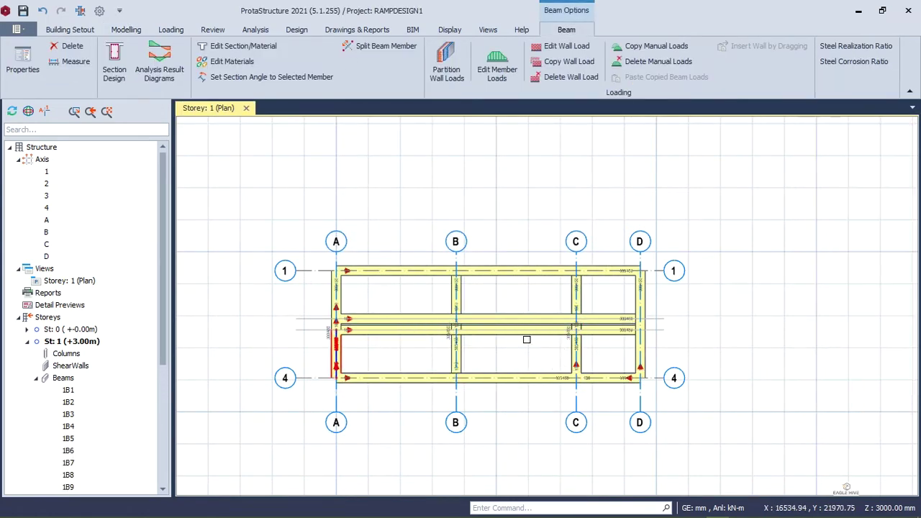
# - Delete the short beam segments lying between axes 2 and 3 on grid axes A, B and C
pyautogui.scroll(7, 524, 331)
pyautogui.scroll(-5, 645, 263)
pyautogui.scroll(7, 553, 276)
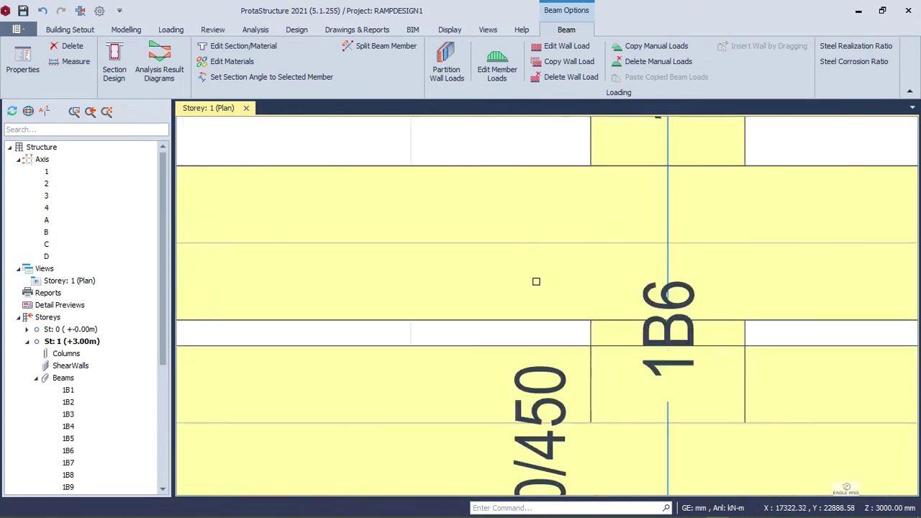
pyautogui.scroll(-3, 576, 335)
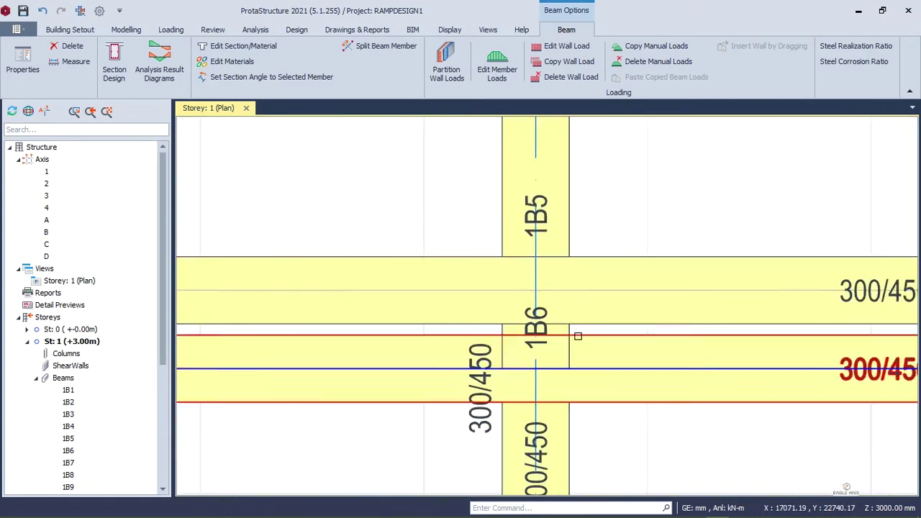
pyautogui.scroll(6, 549, 325)
pyautogui.moveTo(559, 324)
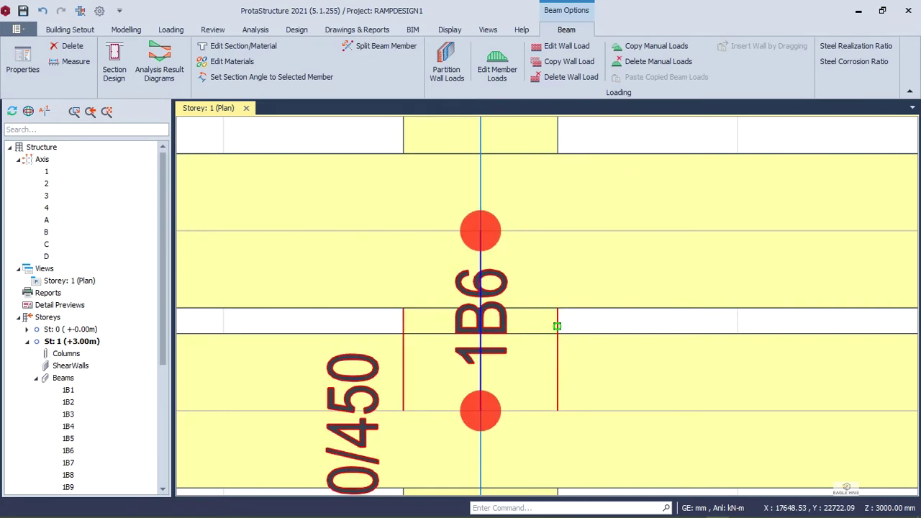
pyautogui.click(557, 326)
pyautogui.scroll(-6, 557, 326)
pyautogui.scroll(8, 567, 300)
pyautogui.click(707, 327)
pyautogui.press('Delete')
pyautogui.scroll(-5, 655, 324)
pyautogui.moveTo(423, 321); pyautogui.dragTo(549, 280, button='middle')
pyautogui.scroll(8, 494, 326)
pyautogui.click(609, 305)
pyautogui.press('Delete')
# - Delete the long horizontal beams running along the two middle axes 2 and 3
pyautogui.scroll(-8, 609, 304)
pyautogui.moveTo(864, 246); pyautogui.dragTo(769, 282, button='middle')
pyautogui.scroll(3, 768, 282)
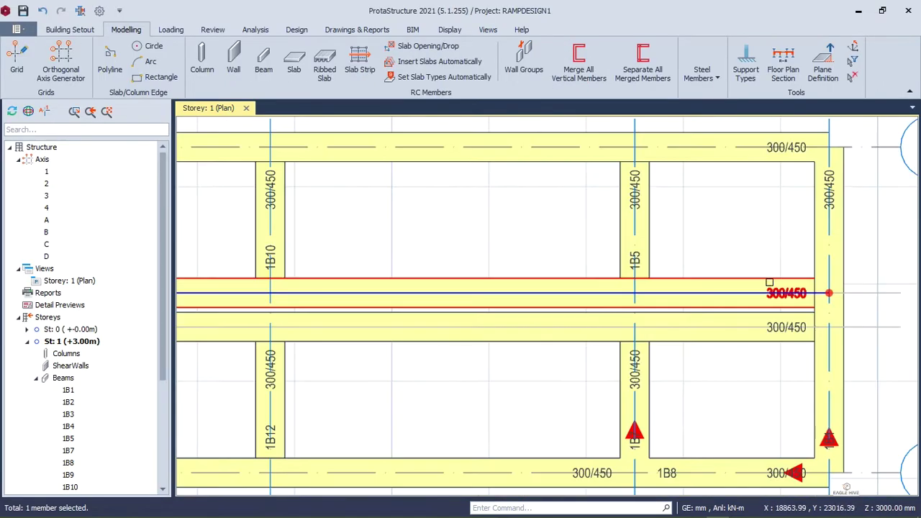
pyautogui.click(769, 284)
pyautogui.press('Delete')
pyautogui.click(638, 327)
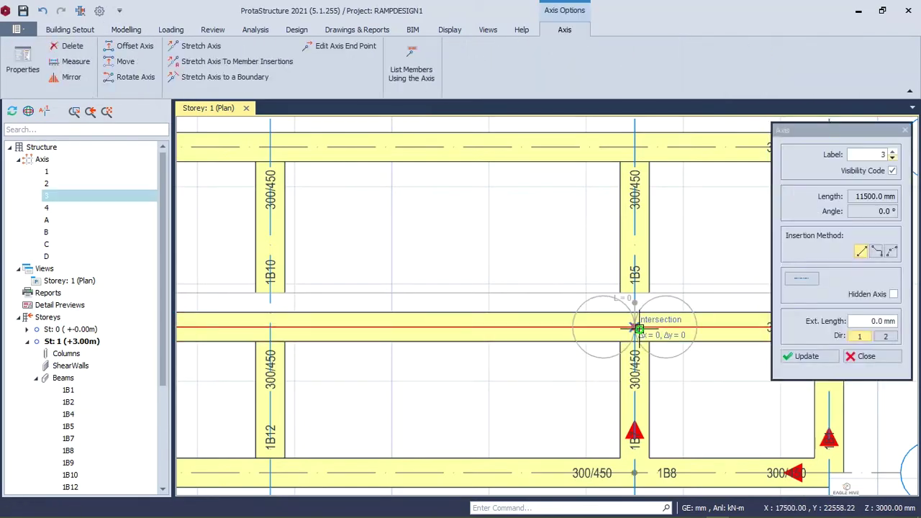
pyautogui.click(854, 356)
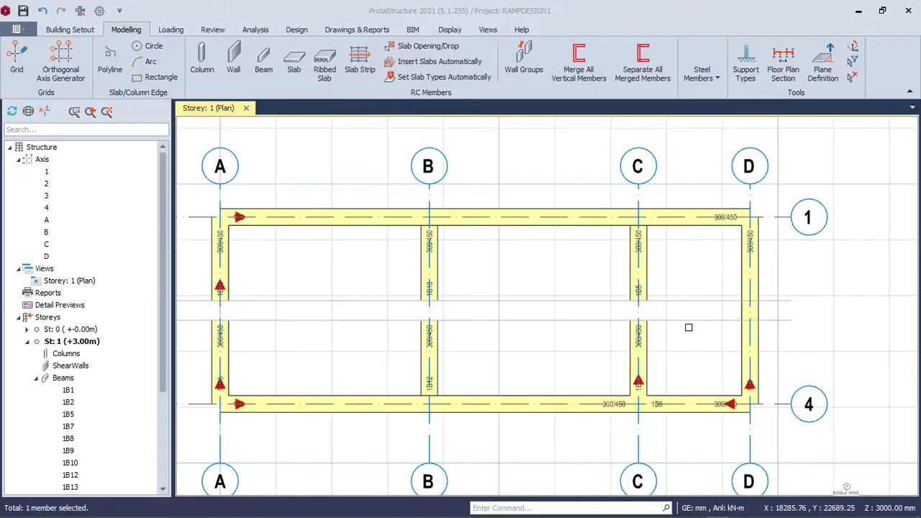
# - Replace the two short beams on axis C with a single 300/450 beam running from axis 1 to axis 4
pyautogui.click(642, 295)
pyautogui.press('Delete')
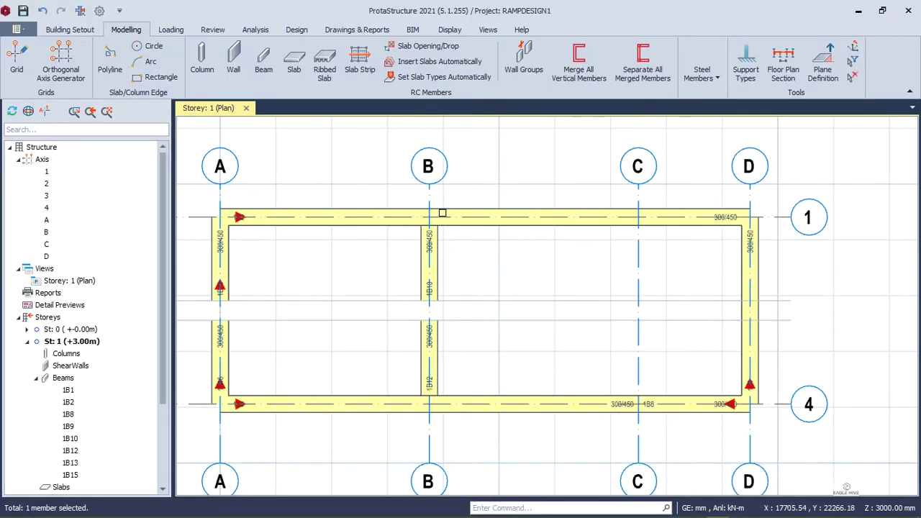
pyautogui.click(257, 70)
pyautogui.doubleClick(853, 218)
pyautogui.write('300')
pyautogui.doubleClick(869, 259)
pyautogui.write('450')
pyautogui.click(638, 216)
pyautogui.click(638, 403)
# - Insert 300/450 beams along axes 2 and 3 from axis A to axis C, splitting them at the supporting spans
pyautogui.click(220, 300)
pyautogui.click(637, 300)
pyautogui.click(520, 370)
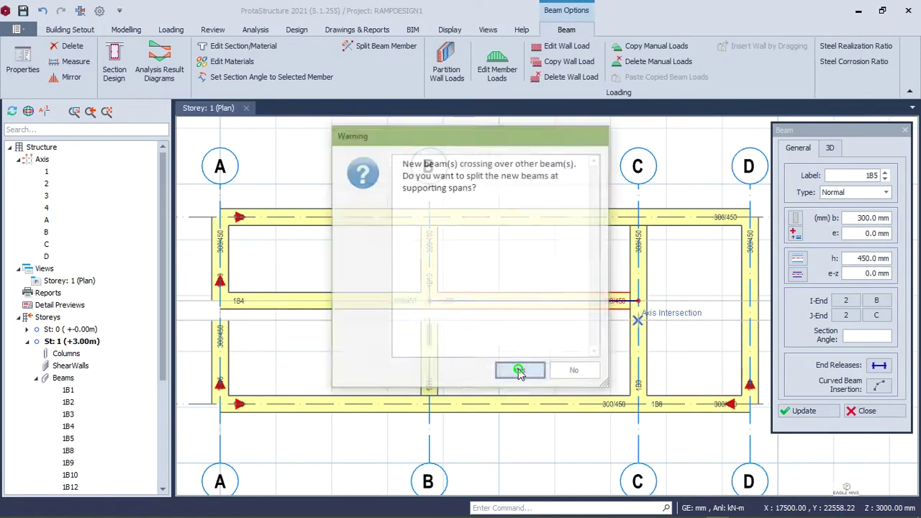
pyautogui.click(519, 371)
pyautogui.press('Escape')
# - Replace the long beam on axis 1 with a 300/450 beam from axis A to C, split at the supporting spans
pyautogui.click(620, 406)
pyautogui.click(621, 223)
pyautogui.press('Delete')
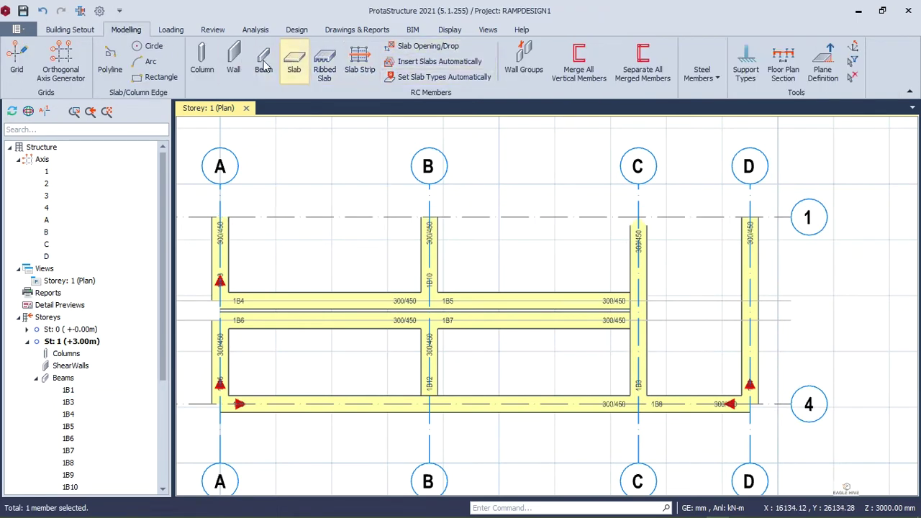
pyautogui.click(263, 65)
pyautogui.click(221, 215)
pyautogui.click(636, 215)
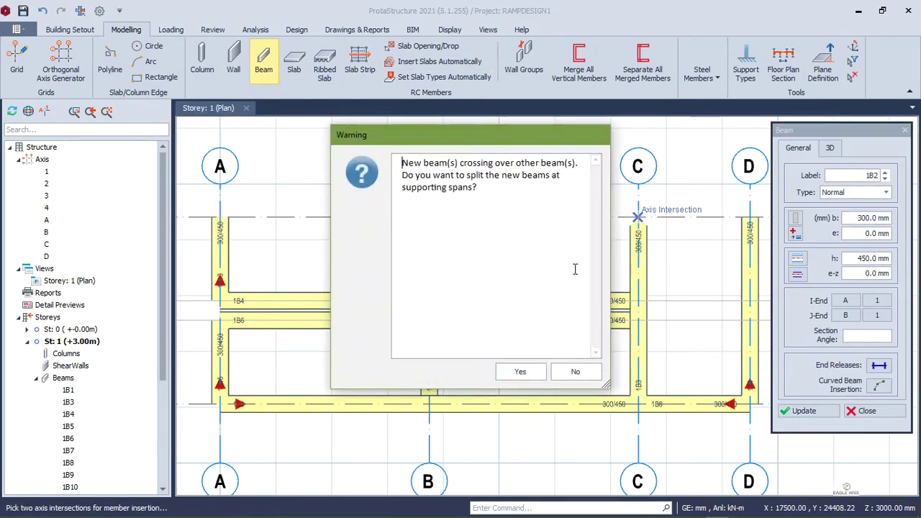
pyautogui.click(520, 372)
# - Insert the remaining 300/450 beam on axis 1 between axes C and D
pyautogui.click(638, 215)
pyautogui.scroll(4, 727, 214)
pyautogui.click(694, 215)
pyautogui.press('Escape')
pyautogui.scroll(-3, 559, 312)
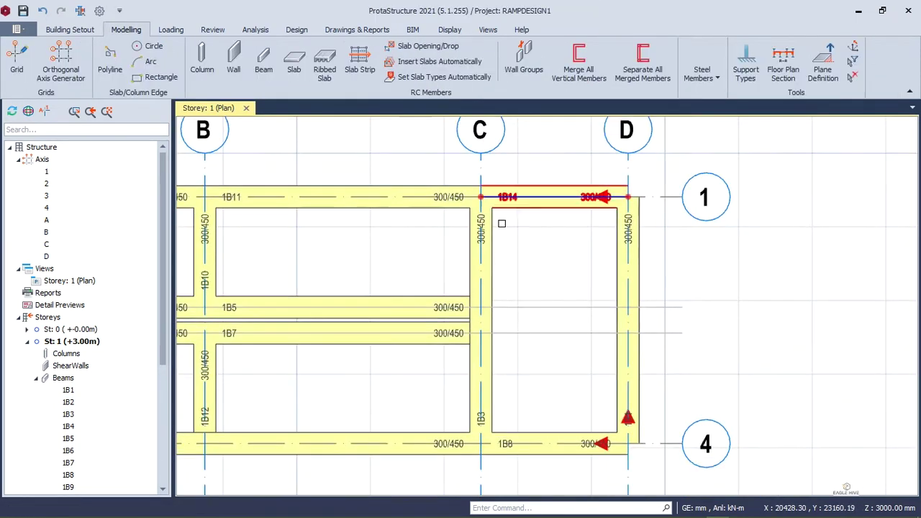
pyautogui.scroll(-1, 469, 233)
pyautogui.scroll(-1, 469, 232)
pyautogui.moveTo(469, 232); pyautogui.dragTo(634, 231, button='middle')
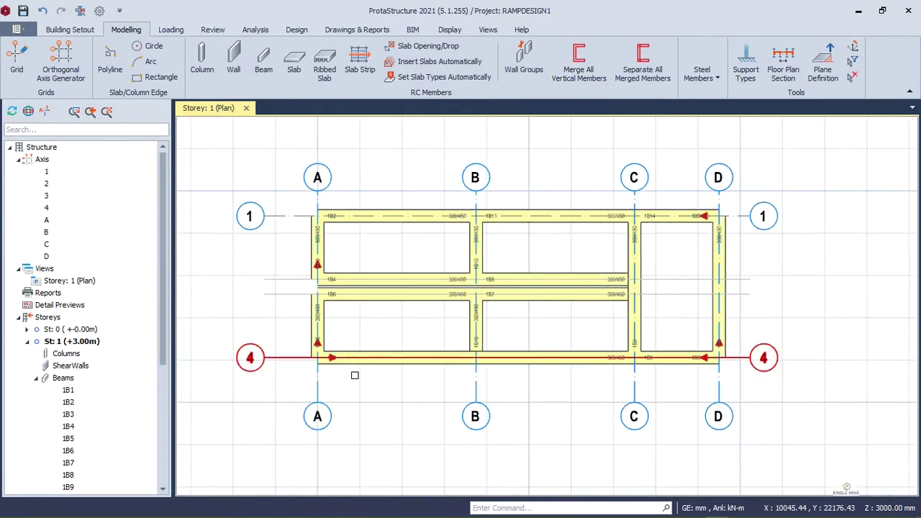
# - Start the Slab tool and check the slab thickness in the sketch photo
pyautogui.click(294, 69)
pyautogui.hotkey('alt', 'Tab')
pyautogui.hotkey('alt', 'Tab')
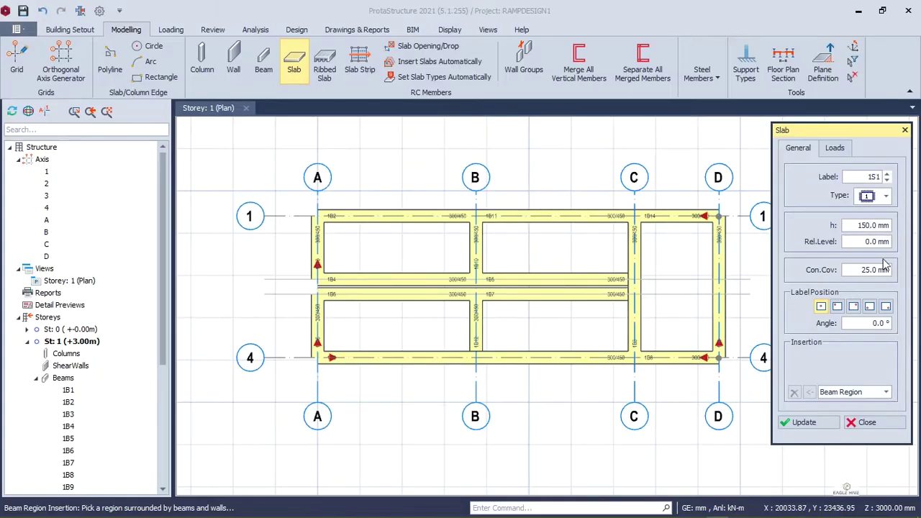
pyautogui.click(885, 391)
pyautogui.click(791, 430)
pyautogui.click(634, 216)
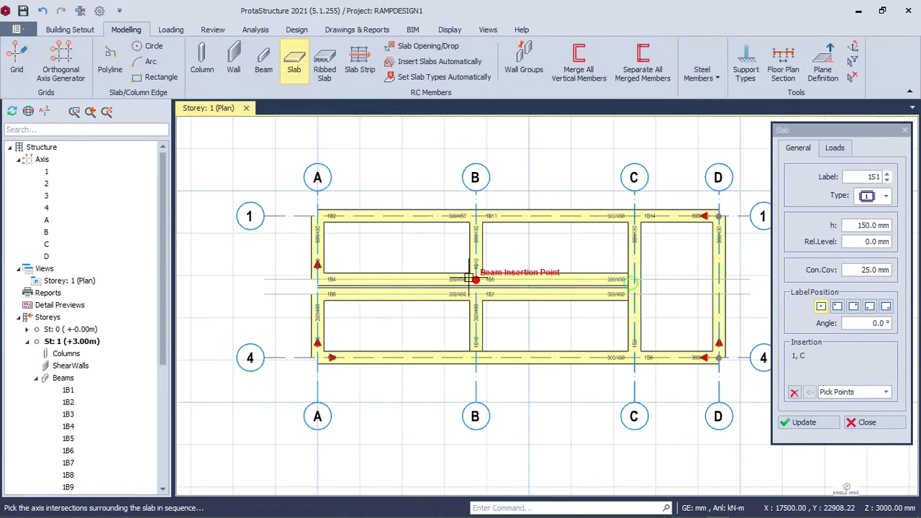
pyautogui.click(885, 392)
pyautogui.click(842, 424)
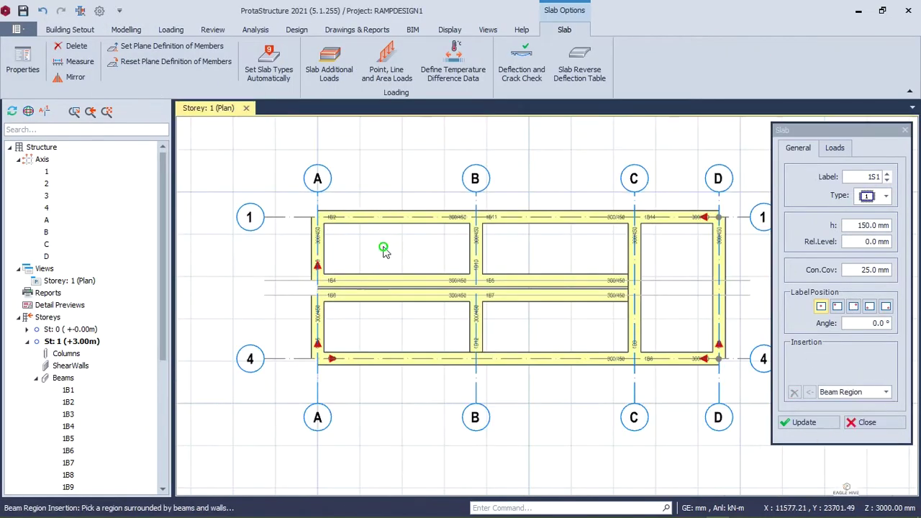
# - Insert 150 mm thick slabs by Beam Region in all five areas enclosed by beams
pyautogui.click(383, 246)
pyautogui.click(544, 250)
pyautogui.click(688, 286)
pyautogui.click(557, 325)
pyautogui.click(433, 324)
pyautogui.press('Escape')
# - Change the storey 1 plan to a 3D view and inspect the beams and slabs
pyautogui.scroll(5, 452, 258)
pyautogui.rightClick(55, 283)
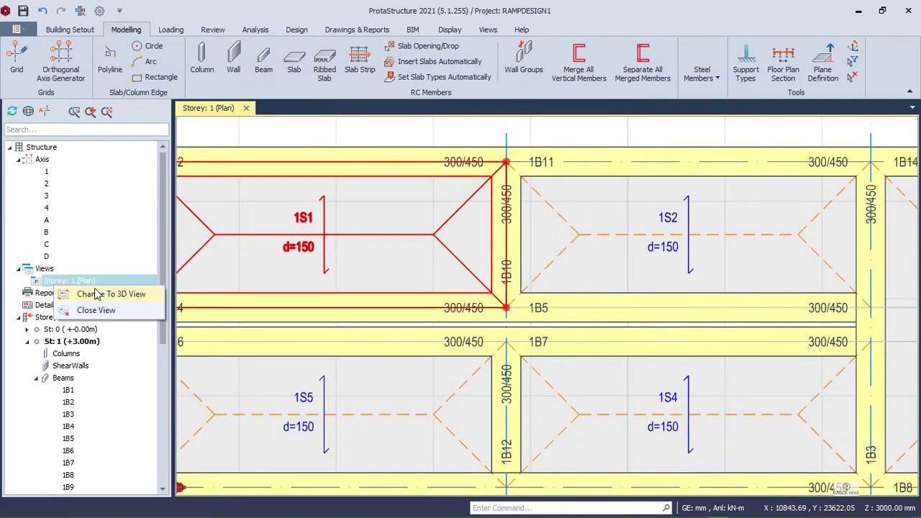
pyautogui.click(81, 296)
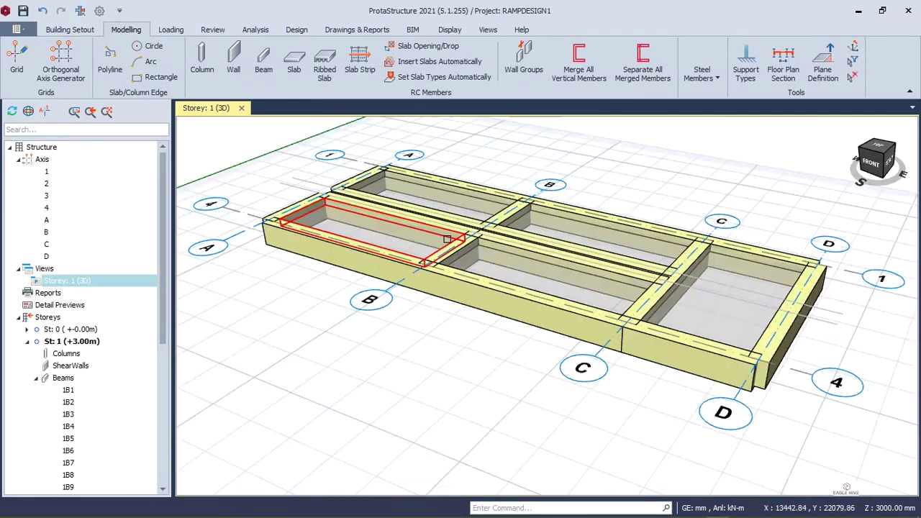
pyautogui.moveTo(708, 190)
pyautogui.mouseDown(button='middle')
pyautogui.moveTo(669, 199)
pyautogui.moveTo(724, 180)
pyautogui.moveTo(678, 165)
pyautogui.moveTo(647, 172)
pyautogui.mouseUp(button='middle')
# - Open a separate 3D view of storey 1 and change the original view back to plan
pyautogui.click(43, 268)
pyautogui.click(77, 292)
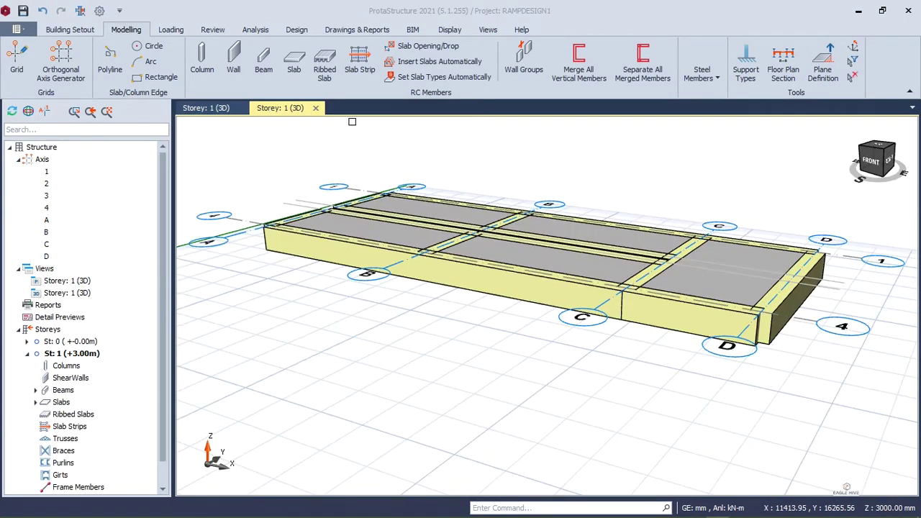
pyautogui.click(210, 108)
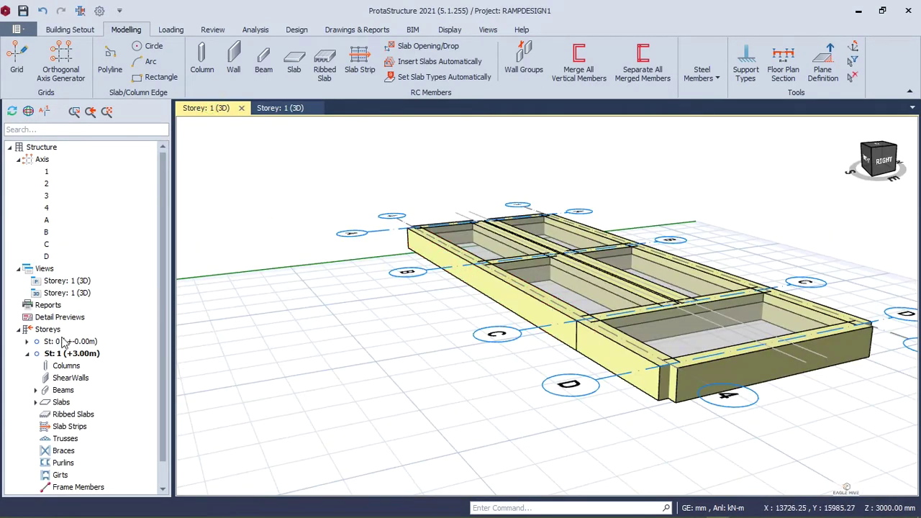
pyautogui.rightClick(74, 287)
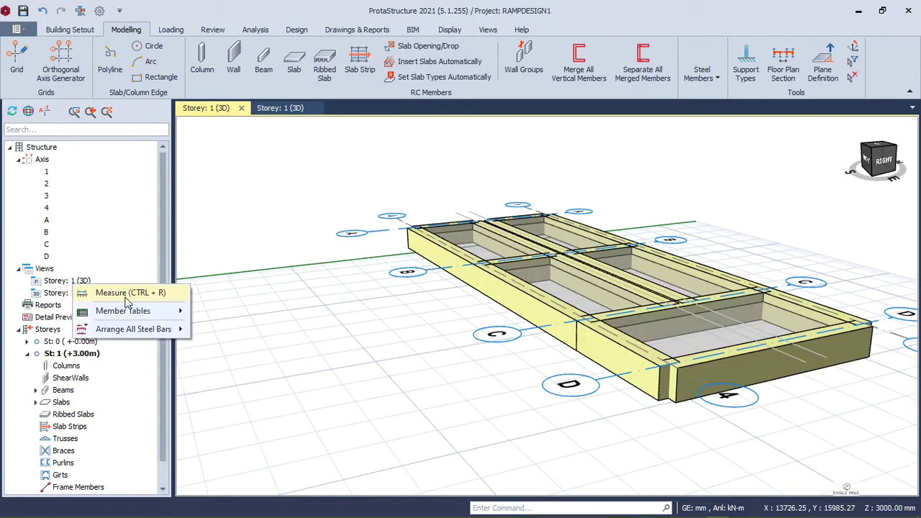
pyautogui.click(51, 282)
pyautogui.rightClick(49, 283)
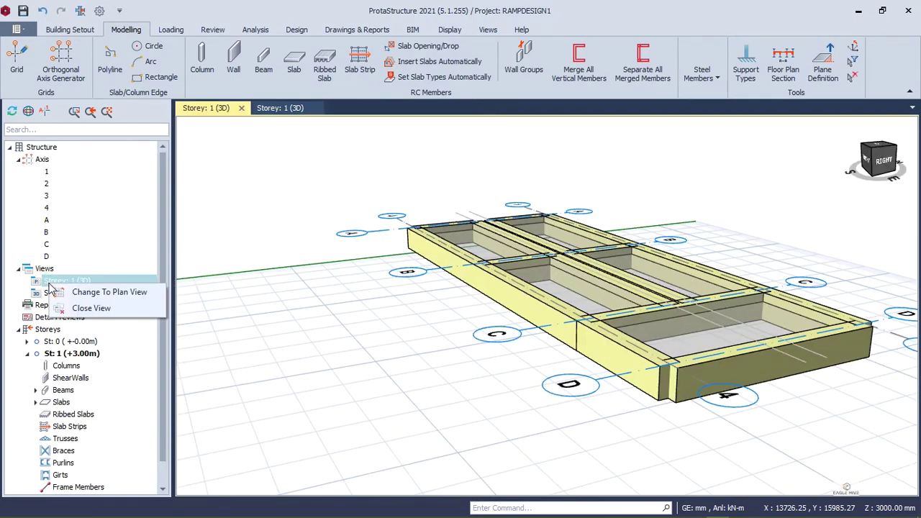
pyautogui.click(115, 292)
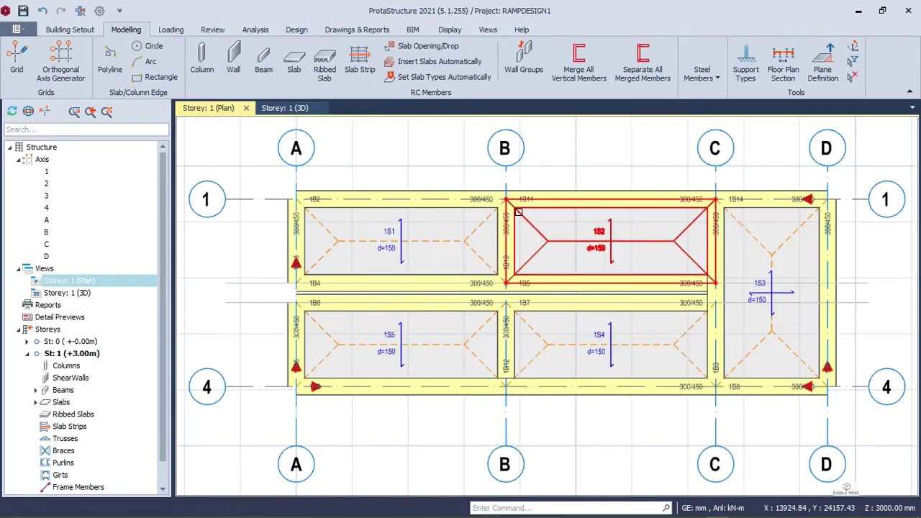
# - Tile the plan and 3D views of storey 1 vertically and fit the model in both
pyautogui.scroll(-4, 441, 196)
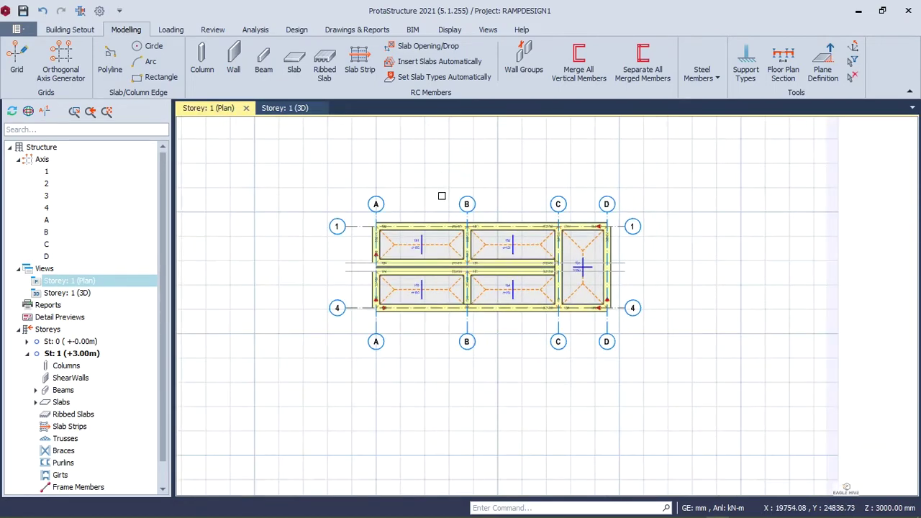
pyautogui.click(488, 30)
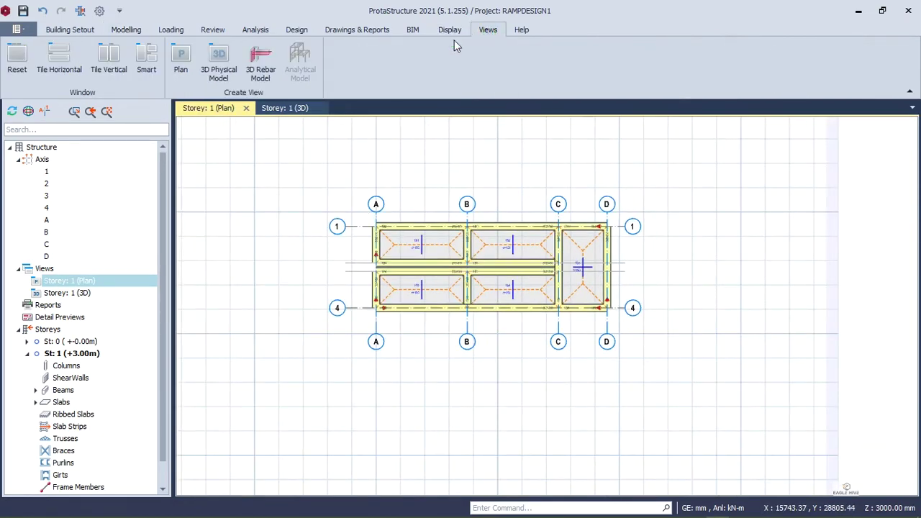
pyautogui.click(108, 74)
pyautogui.scroll(-3, 378, 263)
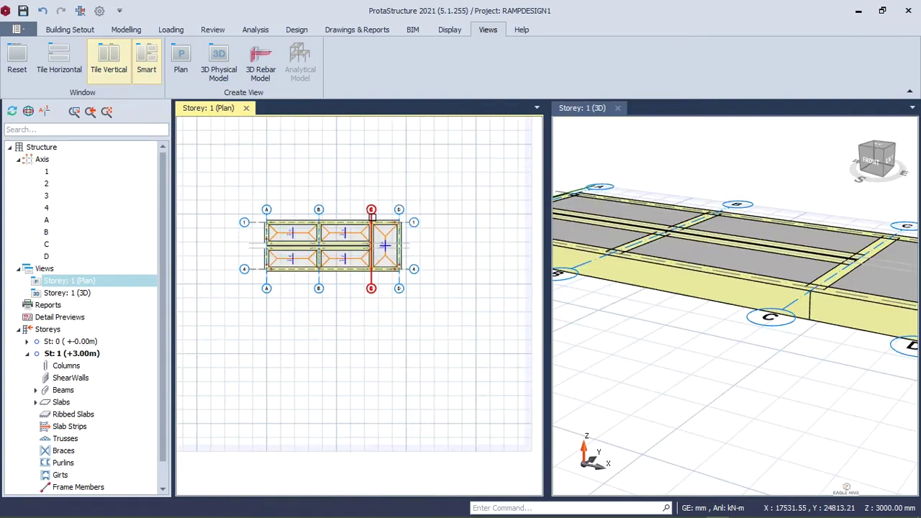
pyautogui.scroll(-3, 629, 232)
pyautogui.scroll(6, 331, 262)
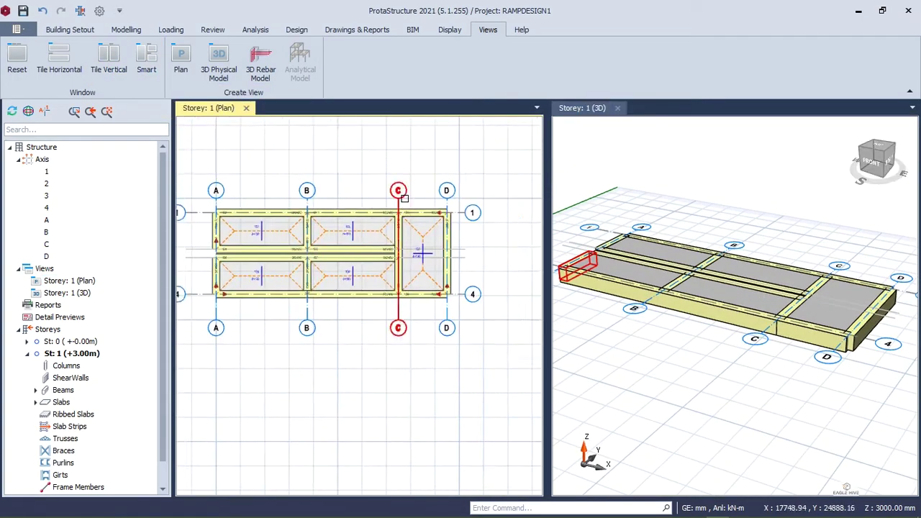
# - Insert a new storey from storey 1, giving storeys at +3.00 m and +6.00 m, and accept that it cannot be undone
pyautogui.click(28, 354)
pyautogui.rightClick(66, 358)
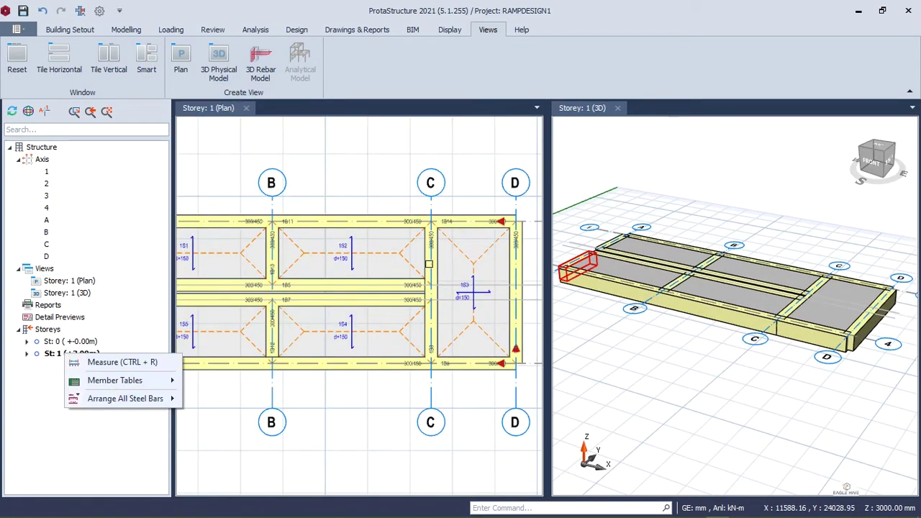
pyautogui.rightClick(75, 355)
pyautogui.click(149, 364)
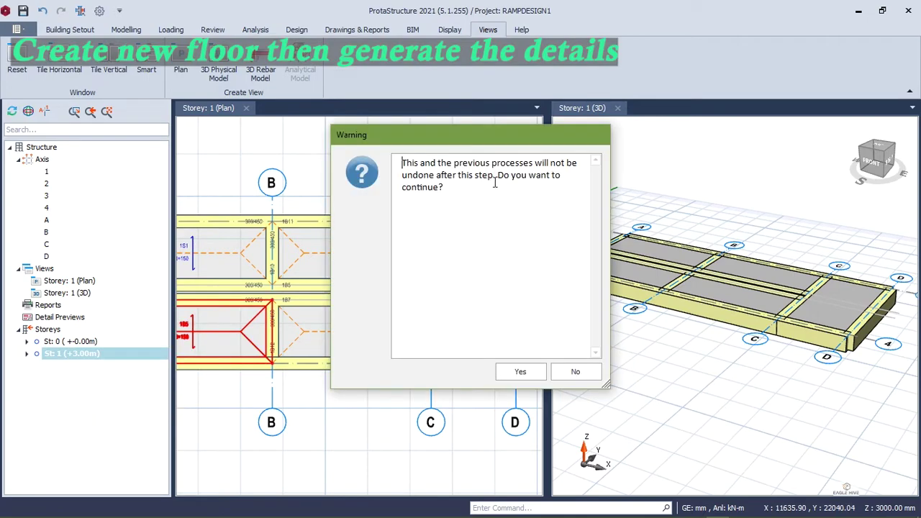
pyautogui.click(520, 371)
pyautogui.click(518, 372)
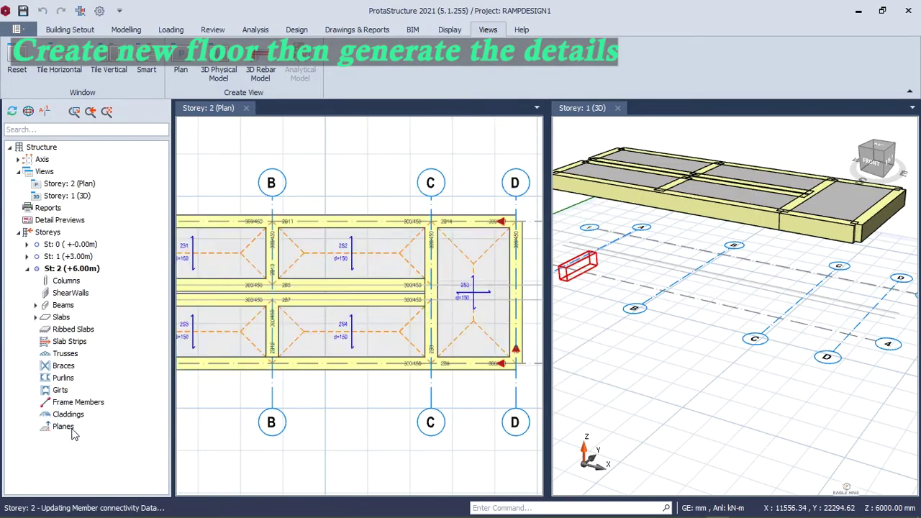
# - Generate the members of storey 1 from source storey 2, with all member types included
pyautogui.click(70, 29)
pyautogui.click(705, 70)
pyautogui.click(709, 135)
pyautogui.click(677, 268)
pyautogui.click(514, 91)
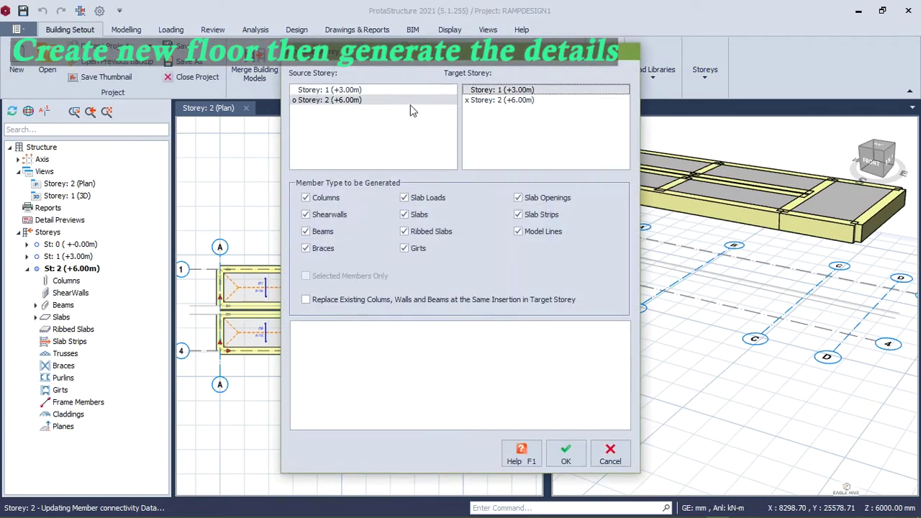
pyautogui.click(566, 453)
pyautogui.click(610, 453)
# - Study the elevation sketch photo for the ramp slopes, the landing level and the floor heights
pyautogui.hotkey('alt', 'Tab')
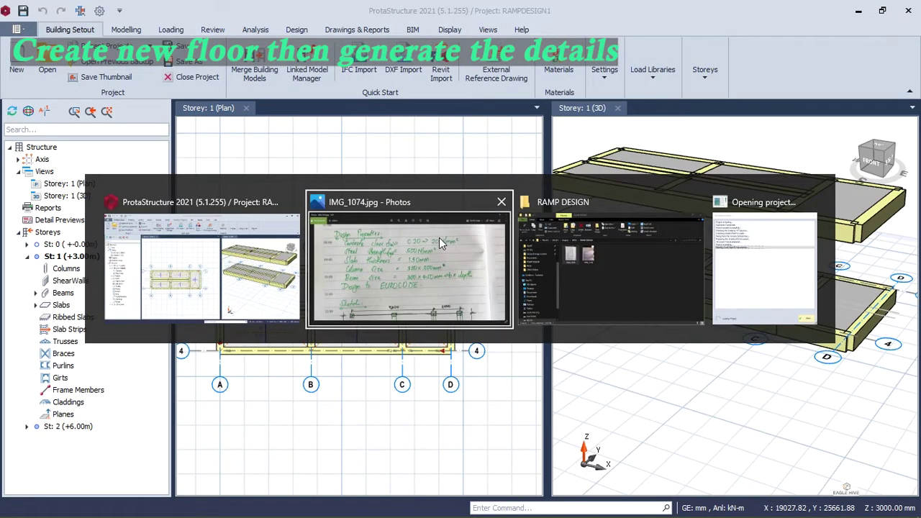
pyautogui.scroll(-5, 576, 268)
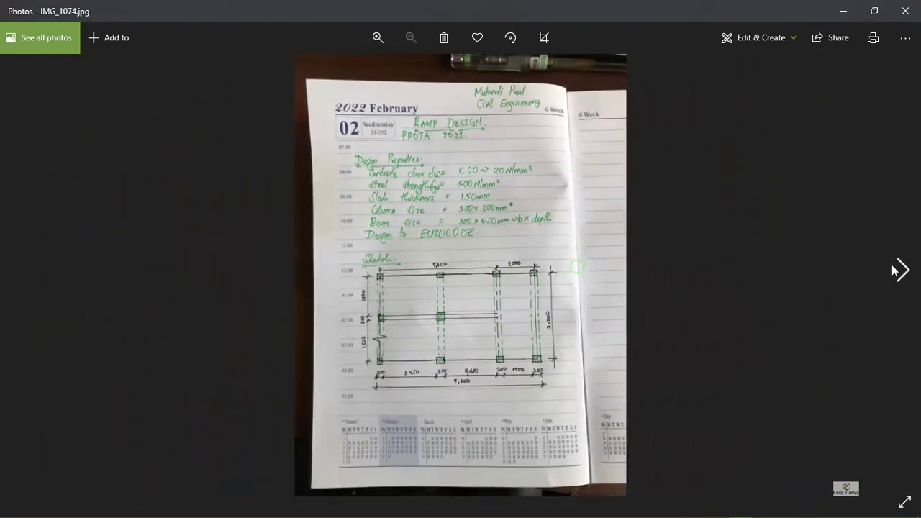
pyautogui.click(899, 269)
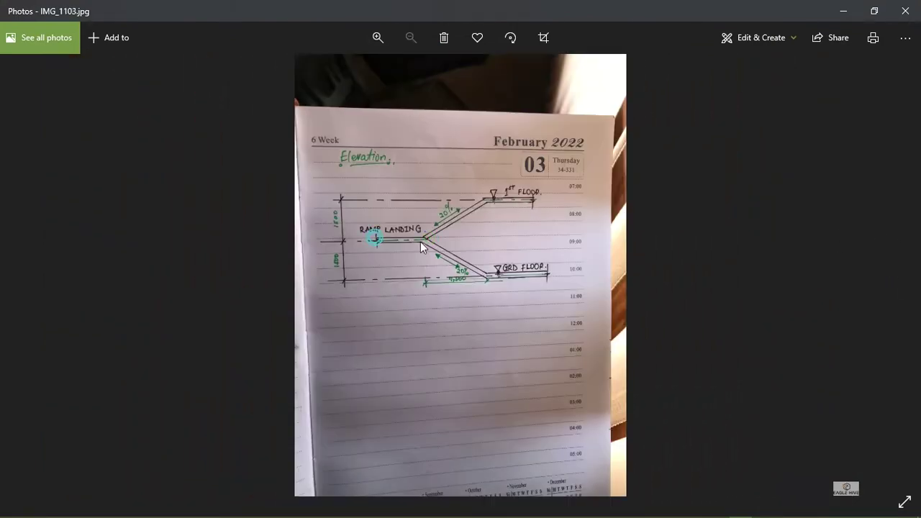
pyautogui.scroll(3, 327, 266)
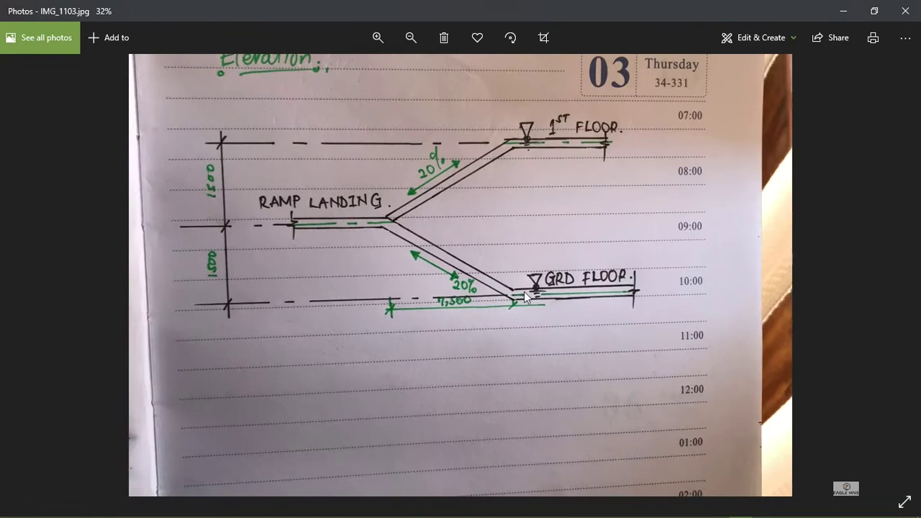
pyautogui.hotkey('alt', 'Tab')
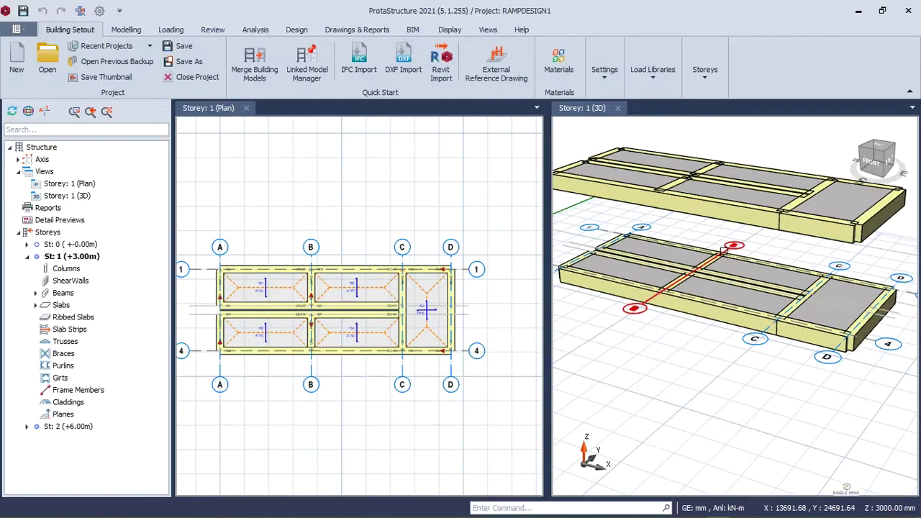
# - Inspect the landing and ramp slabs of both storeys in the 3D view against the elevation sketch
pyautogui.moveTo(785, 287); pyautogui.dragTo(734, 295, button='middle')
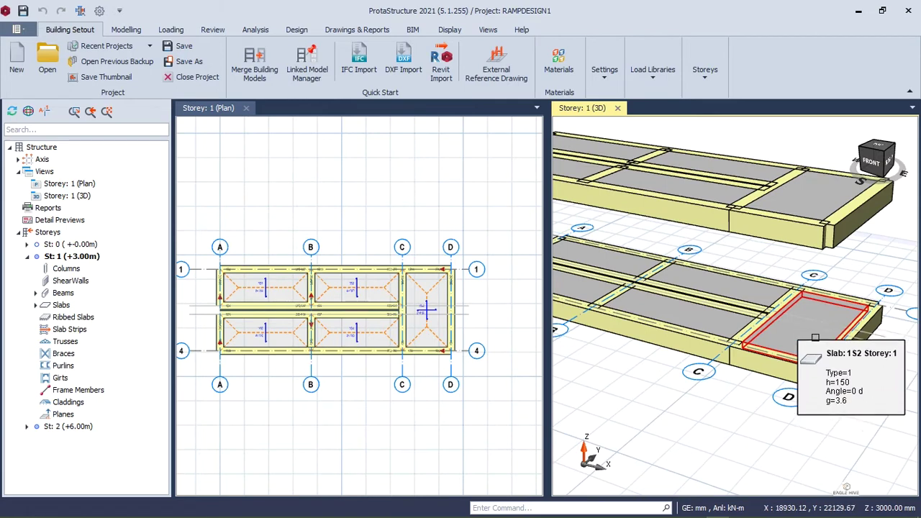
pyautogui.moveTo(715, 309); pyautogui.dragTo(801, 327, button='middle')
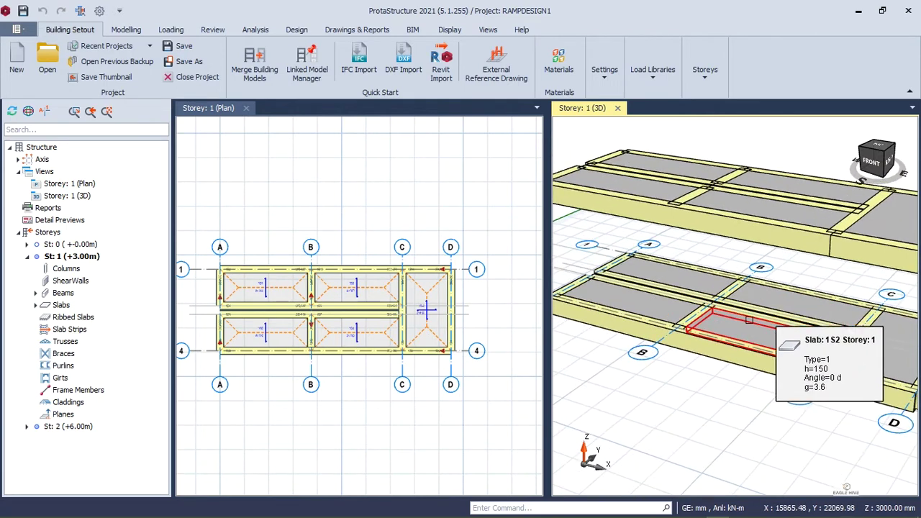
pyautogui.moveTo(847, 280); pyautogui.dragTo(777, 293, button='middle')
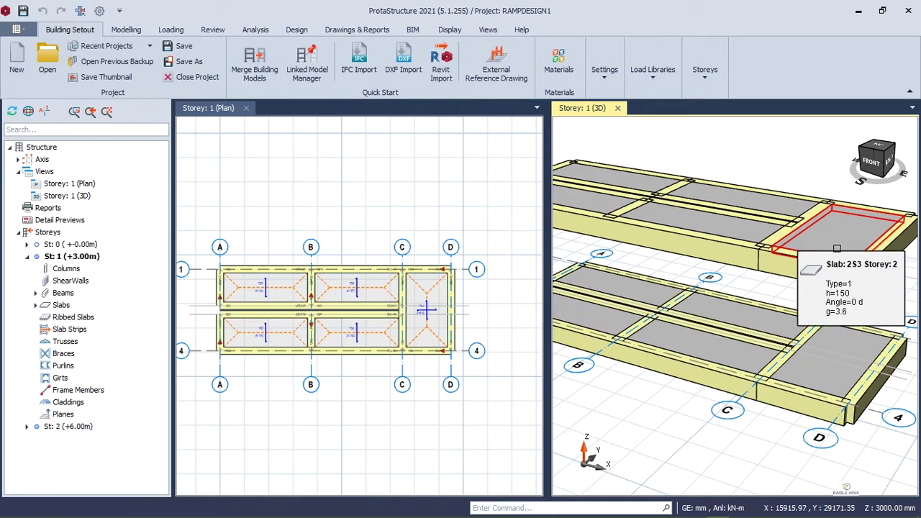
pyautogui.scroll(2, 432, 308)
pyautogui.scroll(-4, 667, 252)
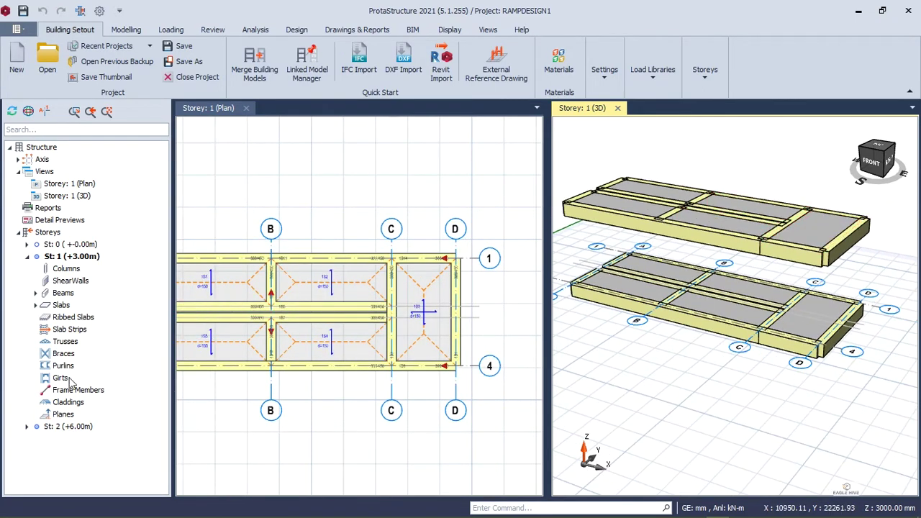
# - Make storey 2 current in the 3D view and return to the storey 1 plan for further modelling
pyautogui.doubleClick(70, 426)
pyautogui.scroll(3, 443, 277)
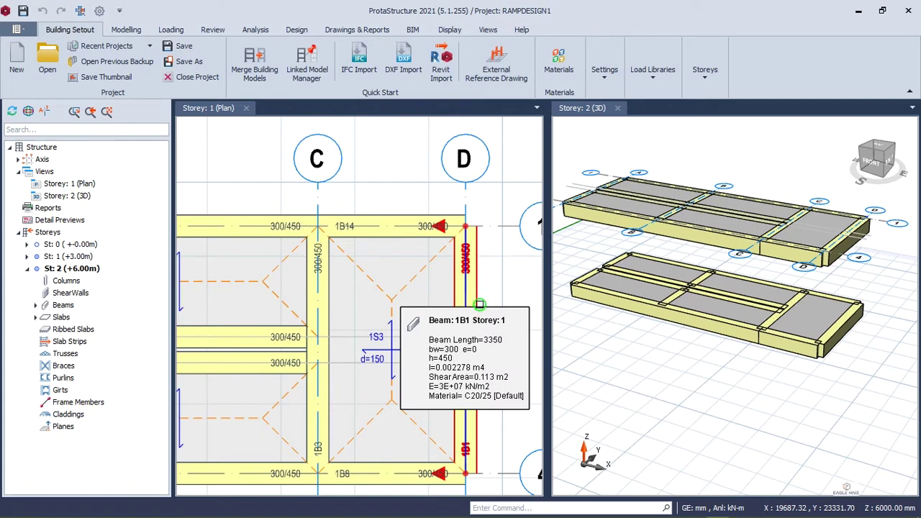
pyautogui.click(480, 305)
pyautogui.press('Escape')
pyautogui.click(129, 29)
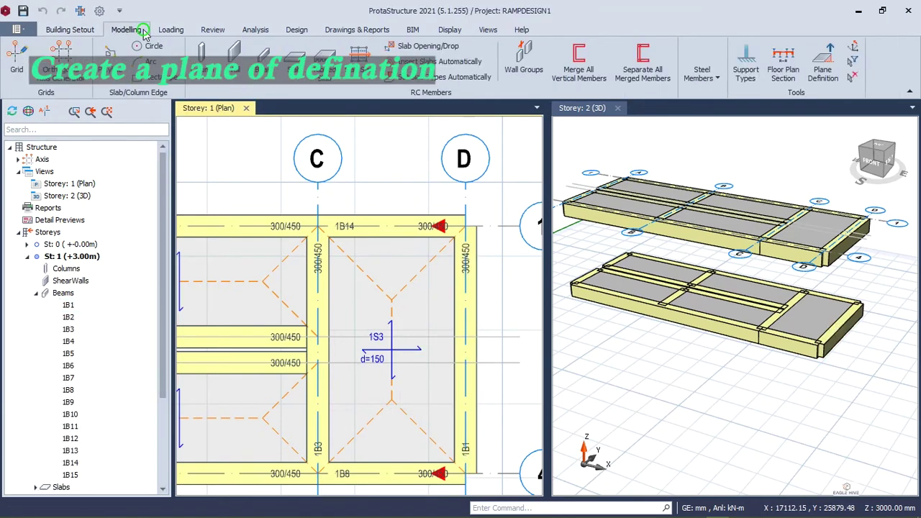
# - Define plane P1 over the storey 1 landing between axes C and D by beam region, with Z at -1500 for all three points
pyautogui.click(822, 65)
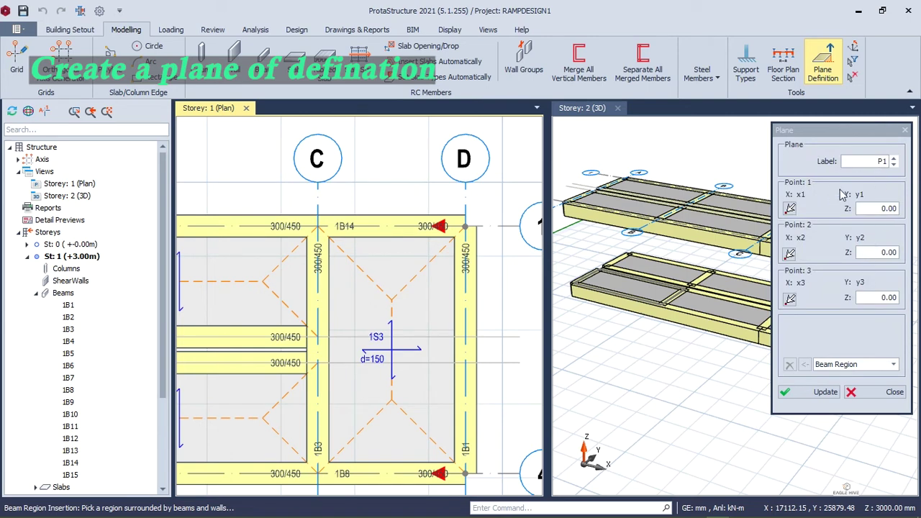
pyautogui.click(439, 261)
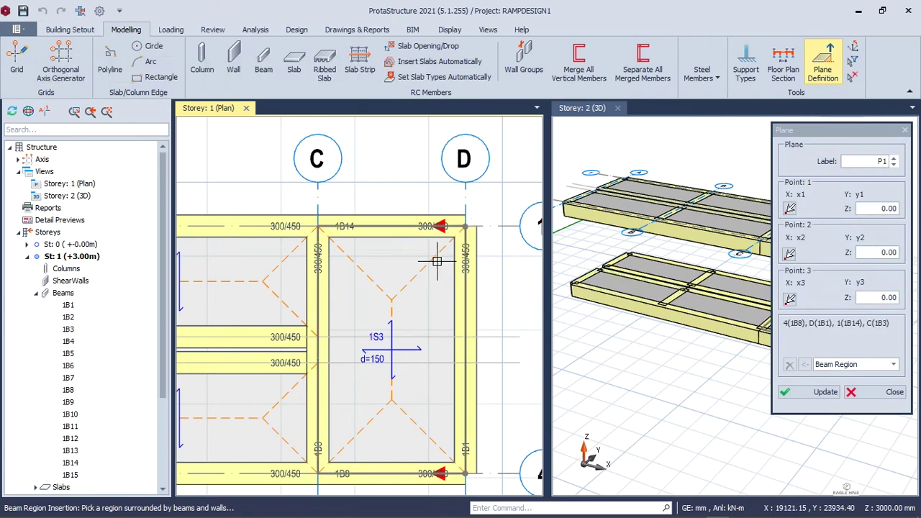
pyautogui.click(425, 260)
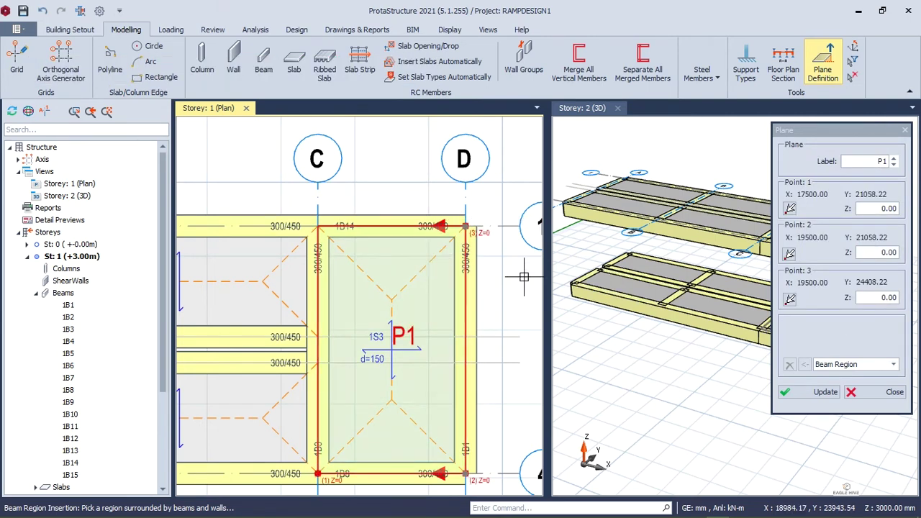
pyautogui.scroll(3, 381, 328)
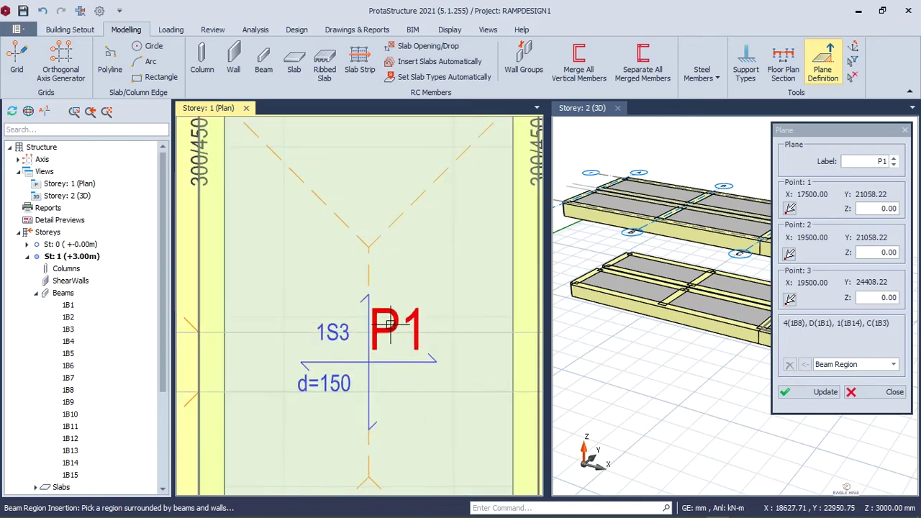
pyautogui.click(876, 209)
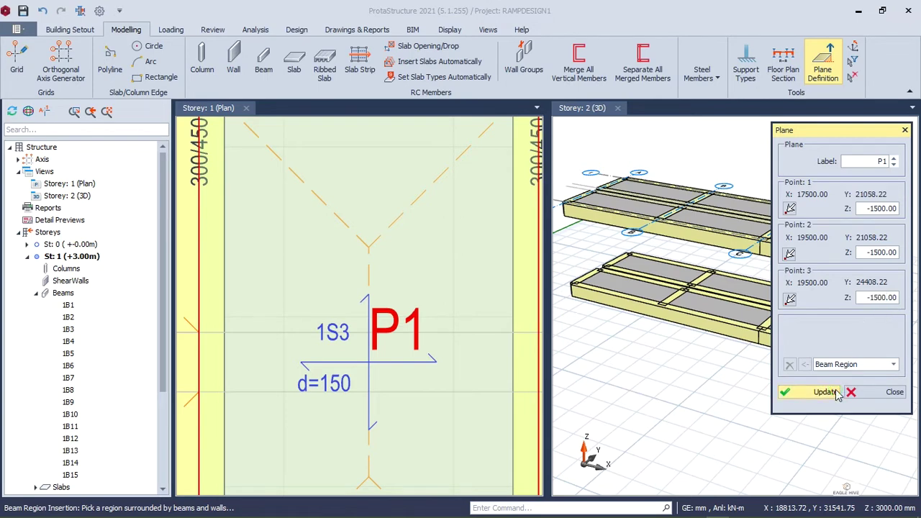
pyautogui.scroll(-4, 436, 349)
pyautogui.scroll(4, 422, 345)
# - Try to move the storey 1 landing members to plane P1, and close the plane definition
pyautogui.click(415, 341)
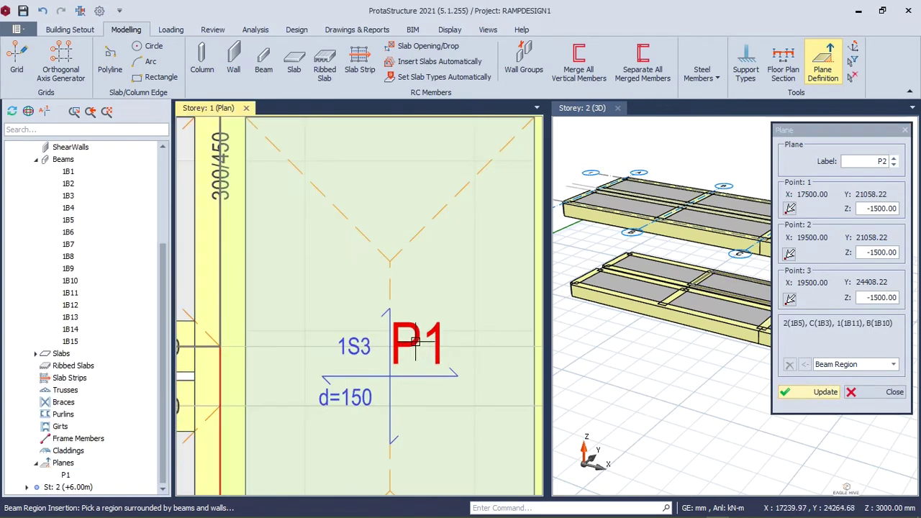
pyautogui.rightClick(416, 343)
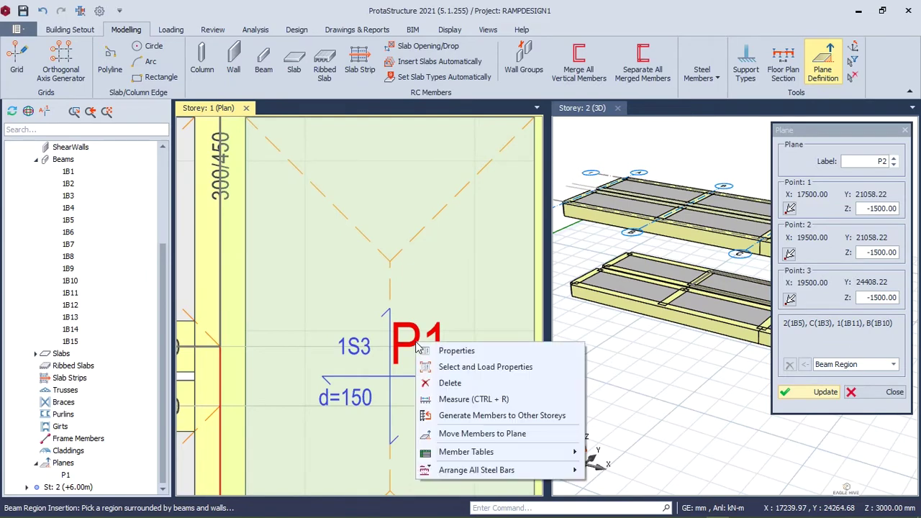
pyautogui.click(498, 435)
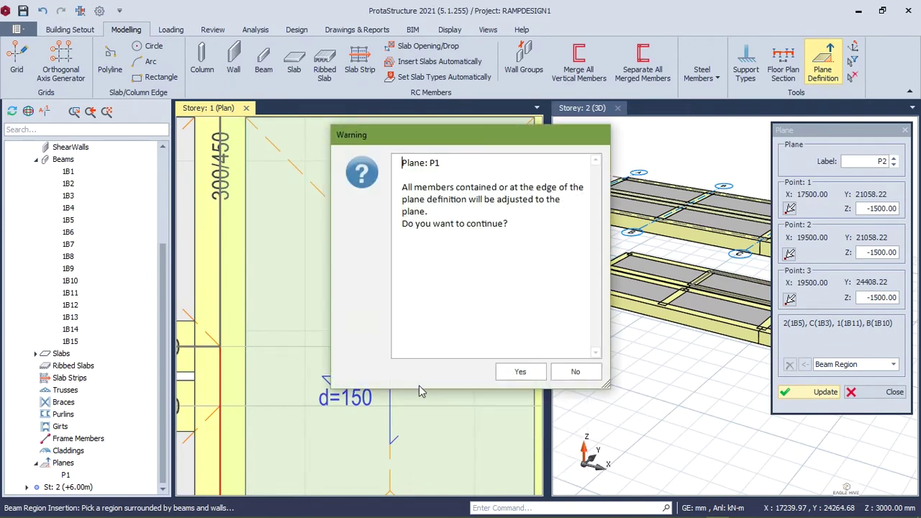
pyautogui.click(519, 373)
pyautogui.moveTo(834, 138); pyautogui.dragTo(505, 138)
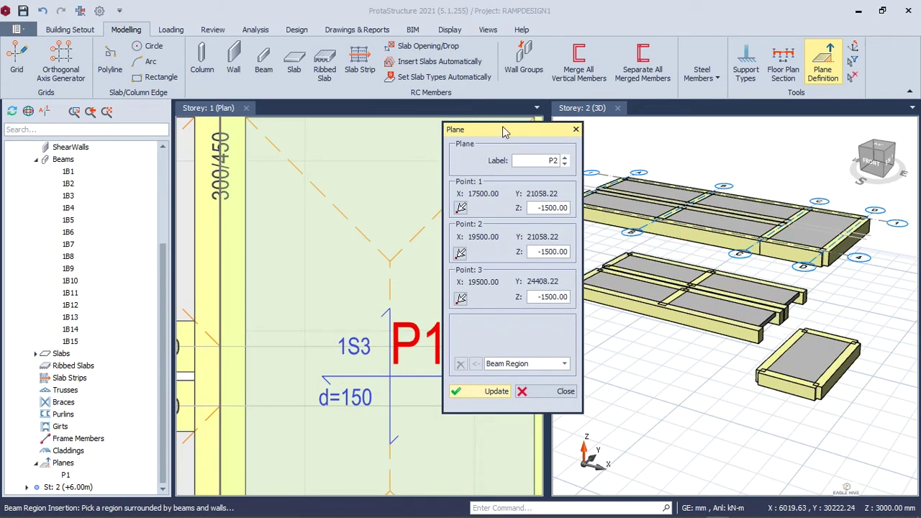
pyautogui.click(574, 131)
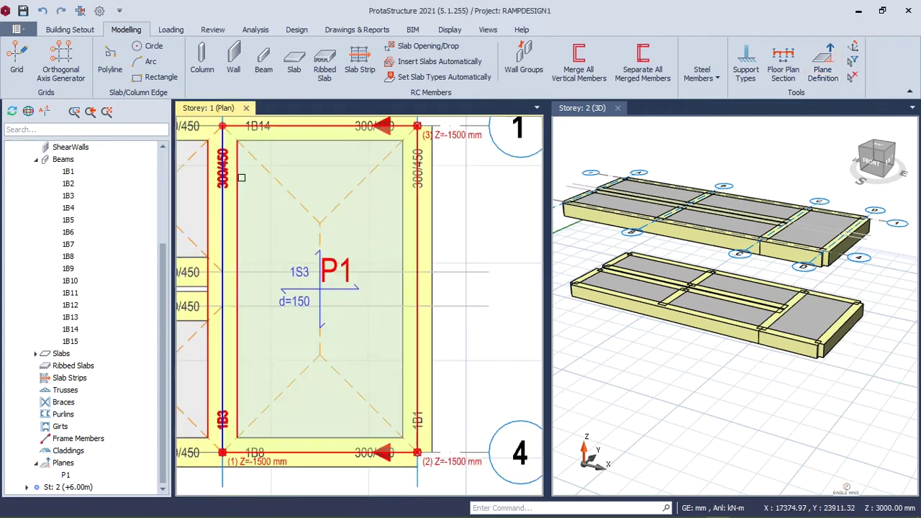
# - Open the storey 2 plan and define plane P1 over the landing between axes C and D, with all three points at Z -1500
pyautogui.doubleClick(69, 489)
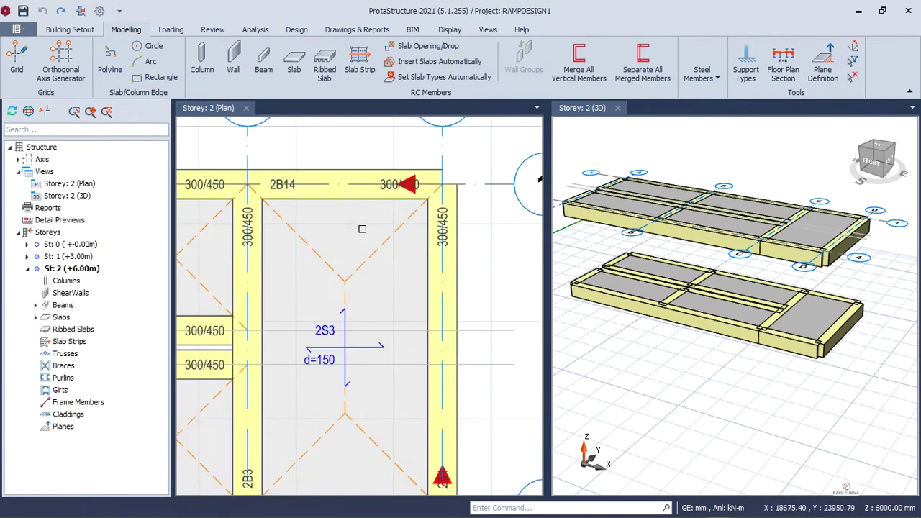
pyautogui.click(823, 62)
pyautogui.click(410, 307)
pyautogui.moveTo(548, 207); pyautogui.dragTo(568, 216)
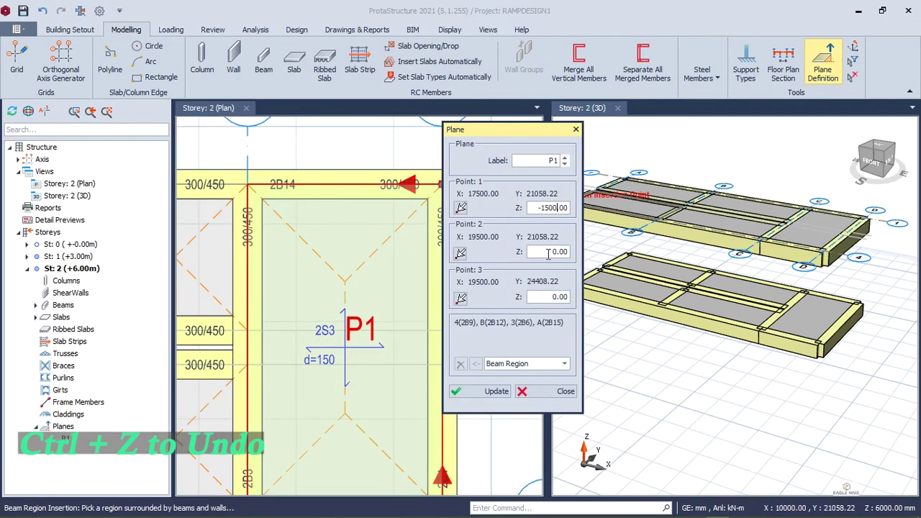
pyautogui.click(502, 396)
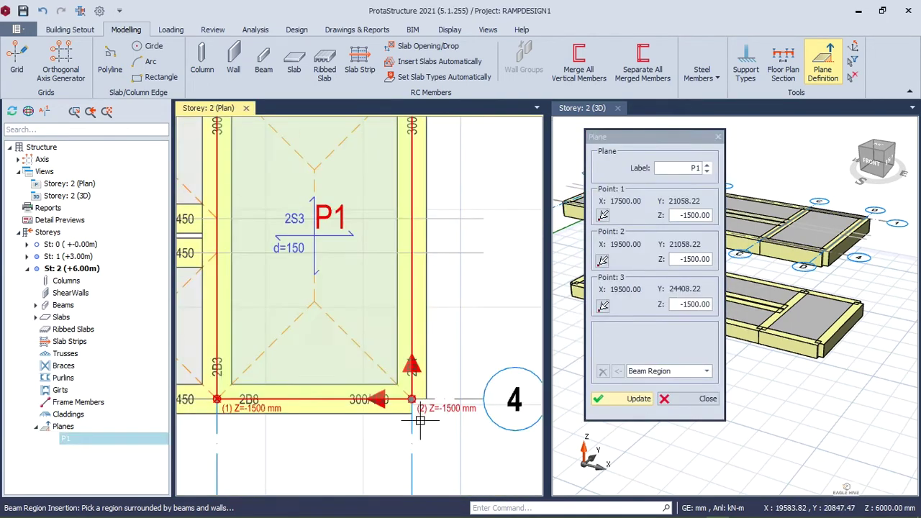
# - Move the storey 2 landing members to plane P1 and check the landing in the 3D view
pyautogui.click(701, 397)
pyautogui.rightClick(436, 135)
pyautogui.click(523, 226)
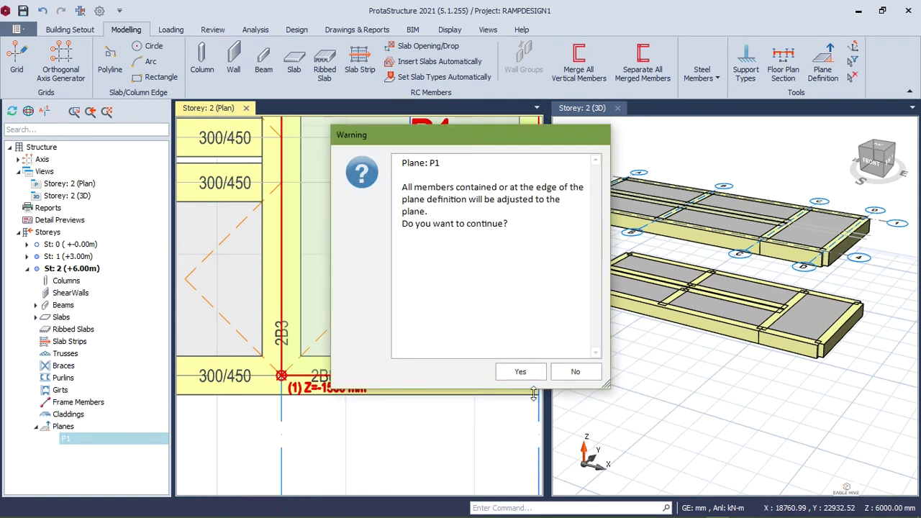
pyautogui.click(520, 372)
pyautogui.moveTo(440, 179); pyautogui.dragTo(436, 216, button='middle')
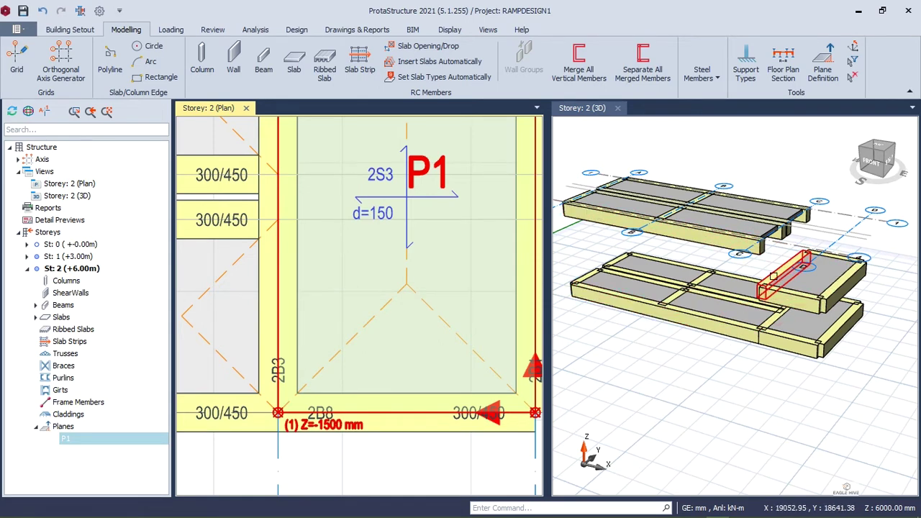
pyautogui.moveTo(773, 276)
pyautogui.scroll(2, 773, 276)
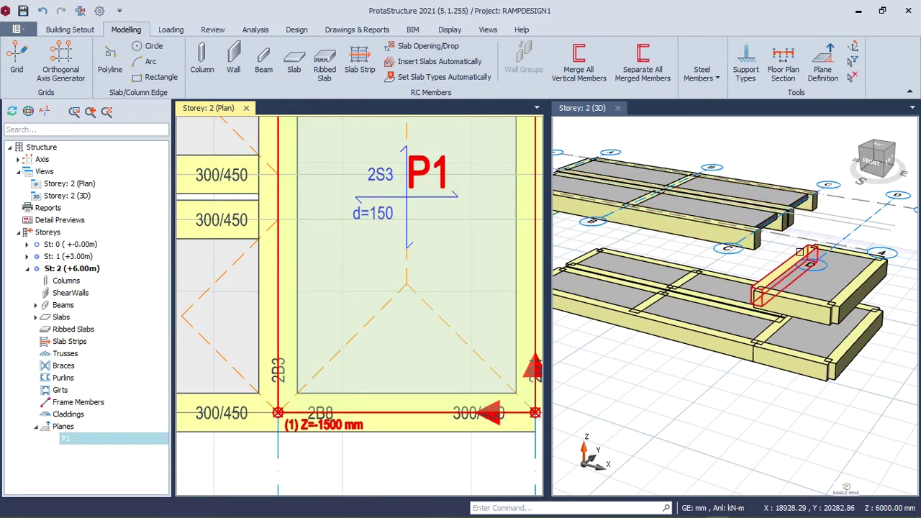
pyautogui.scroll(-2, 711, 181)
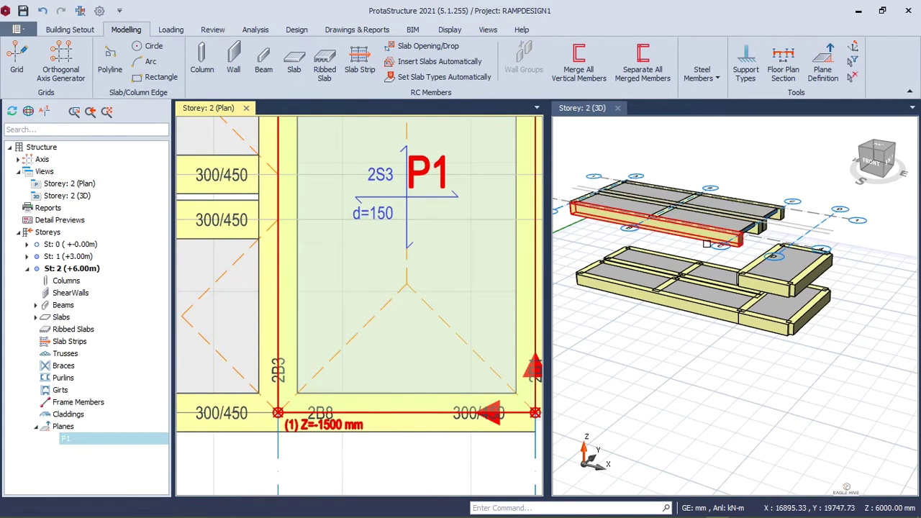
# - Start a plane definition for the storey 2 ramp flight between axes 3 and 4, with Pick Points as the region method
pyautogui.scroll(-5, 467, 310)
pyautogui.moveTo(405, 320); pyautogui.dragTo(500, 284, button='middle')
pyautogui.scroll(5, 443, 271)
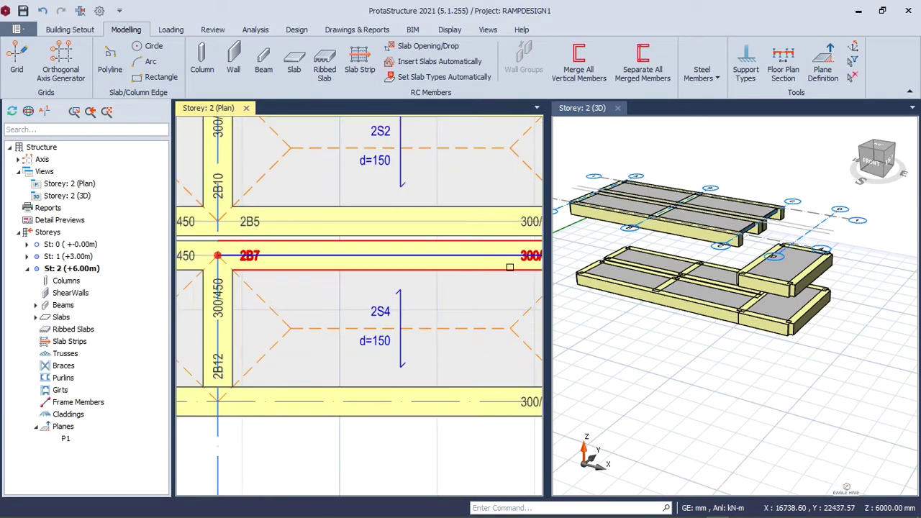
pyautogui.click(822, 65)
pyautogui.scroll(-2, 302, 271)
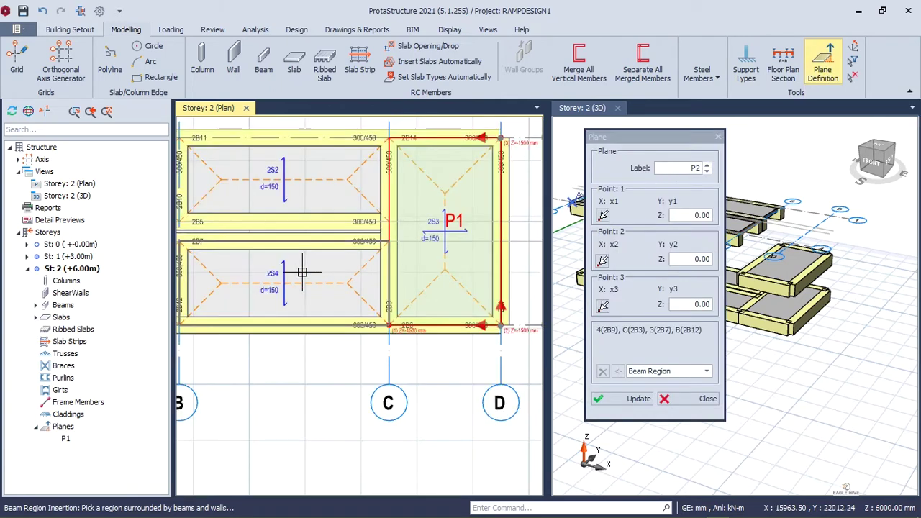
pyautogui.moveTo(302, 271); pyautogui.dragTo(522, 268, button='middle')
pyautogui.scroll(-2, 443, 277)
pyautogui.moveTo(442, 277); pyautogui.dragTo(347, 266, button='middle')
pyautogui.scroll(2, 348, 267)
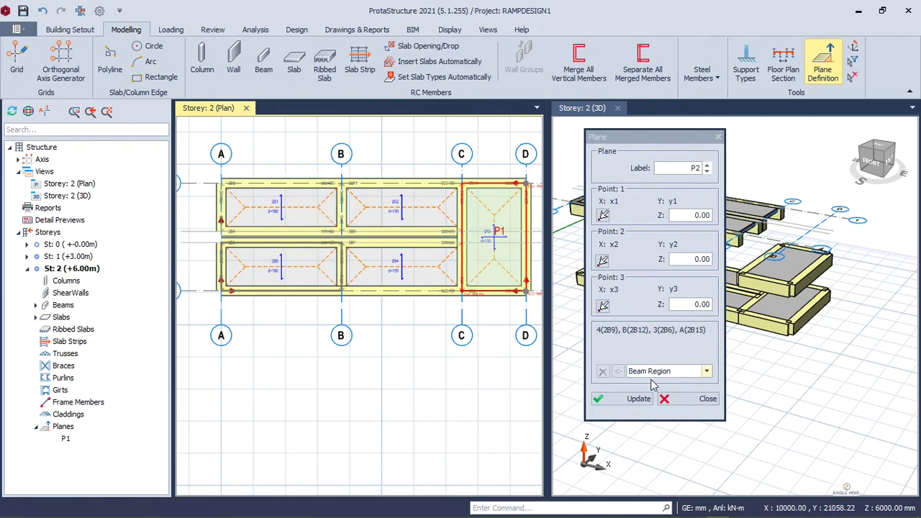
pyautogui.click(701, 371)
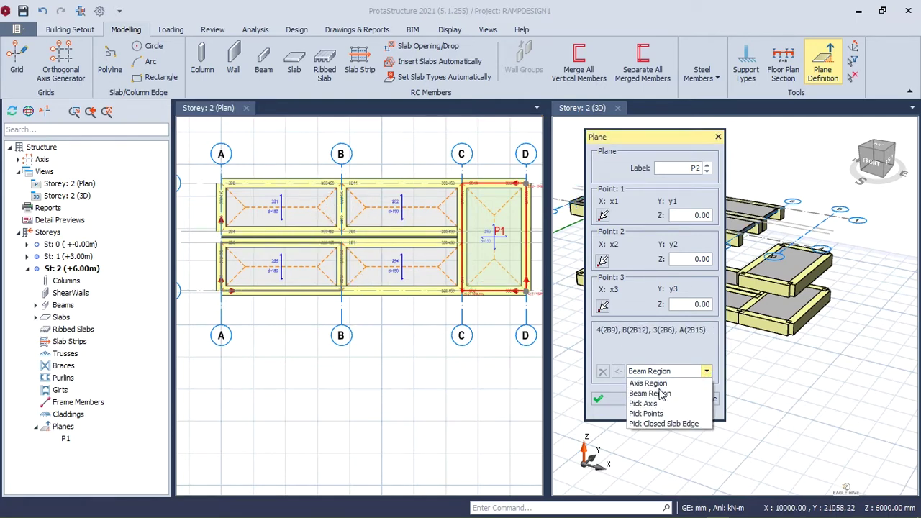
pyautogui.click(645, 413)
# - Outline plane P2 over the ramp flight by picking its corner intersections on axes A, 4, C and 3
pyautogui.scroll(5, 430, 221)
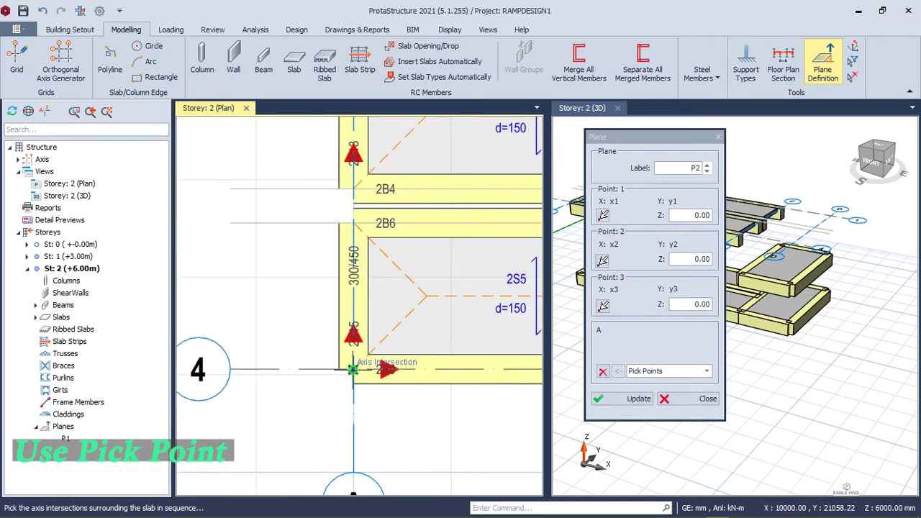
pyautogui.scroll(-5, 359, 333)
pyautogui.moveTo(453, 305); pyautogui.dragTo(286, 284, button='middle')
pyautogui.scroll(5, 373, 285)
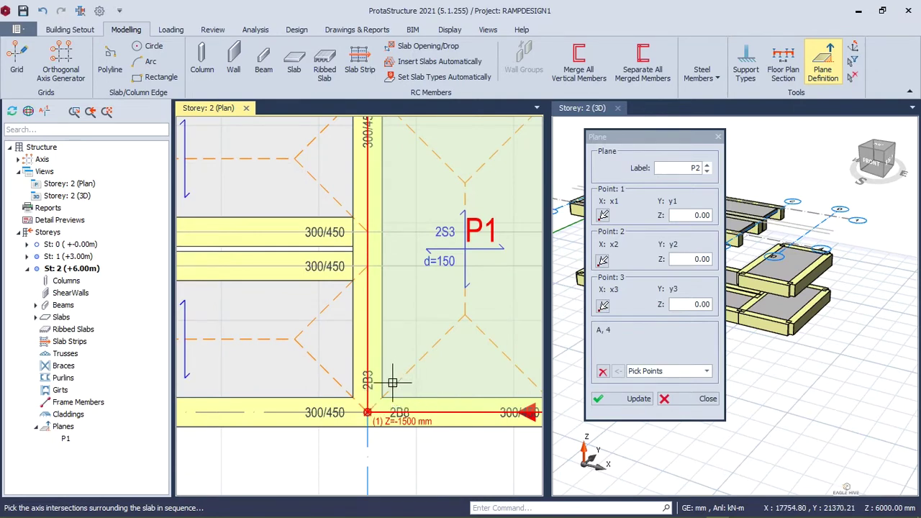
pyautogui.scroll(-3, 393, 379)
pyautogui.click(378, 317)
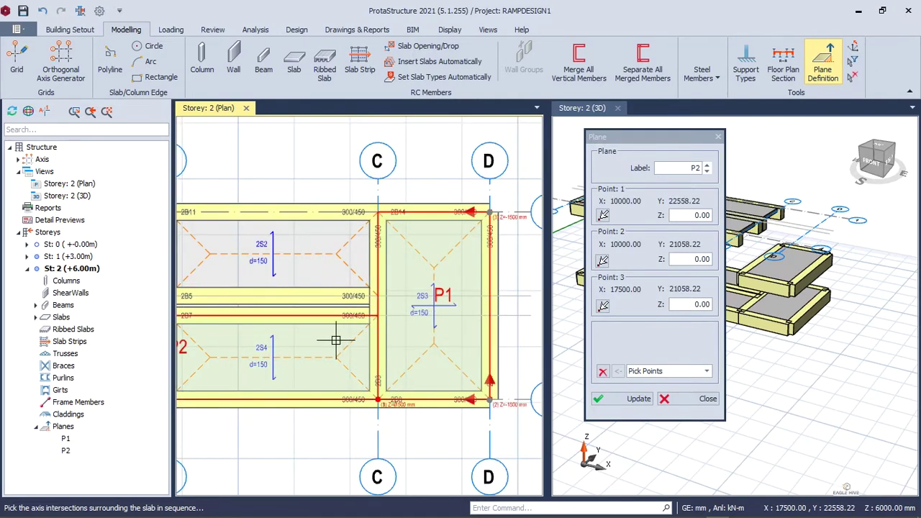
# - Examine the point labels at the corners of plane P2 to identify which point lies at the landing end
pyautogui.scroll(-3, 391, 323)
pyautogui.scroll(5, 324, 323)
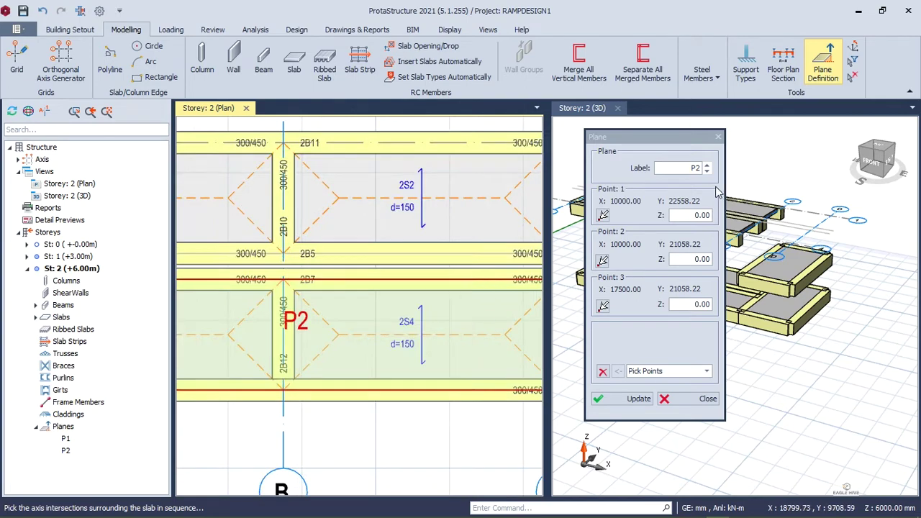
pyautogui.scroll(-3, 472, 308)
pyautogui.scroll(6, 431, 274)
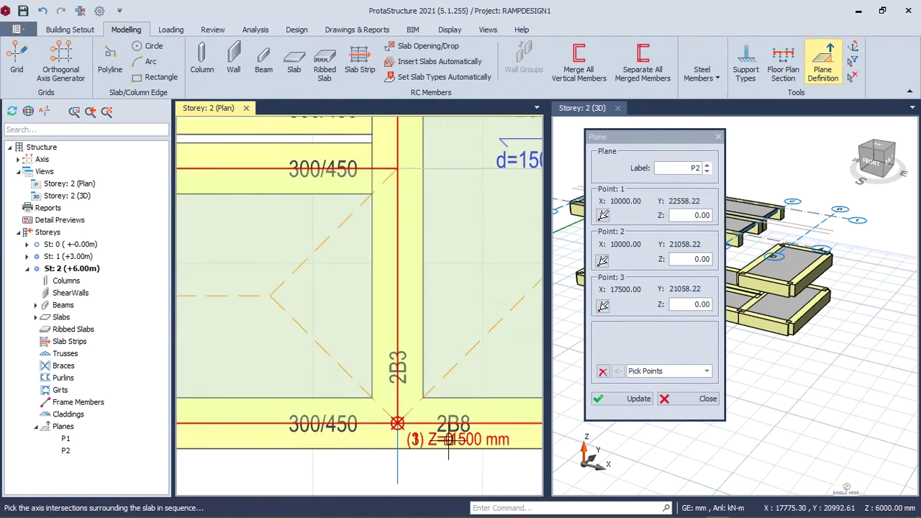
pyautogui.scroll(4, 401, 417)
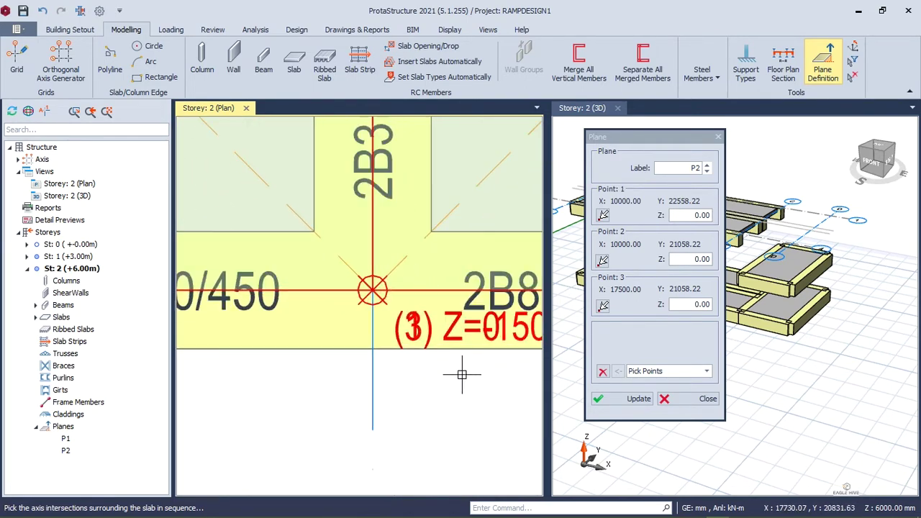
pyautogui.scroll(-3, 398, 344)
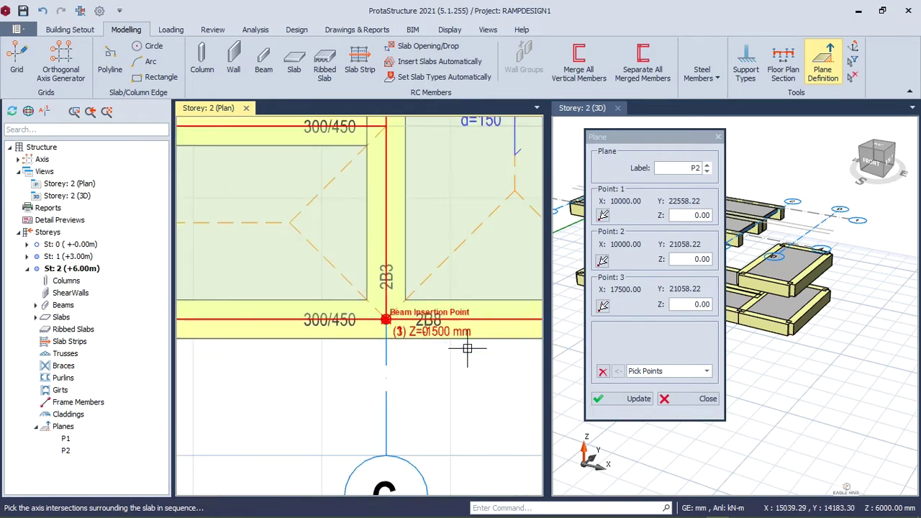
pyautogui.scroll(5, 446, 345)
pyautogui.scroll(-7, 355, 307)
pyautogui.moveTo(300, 262); pyautogui.dragTo(534, 288, button='middle')
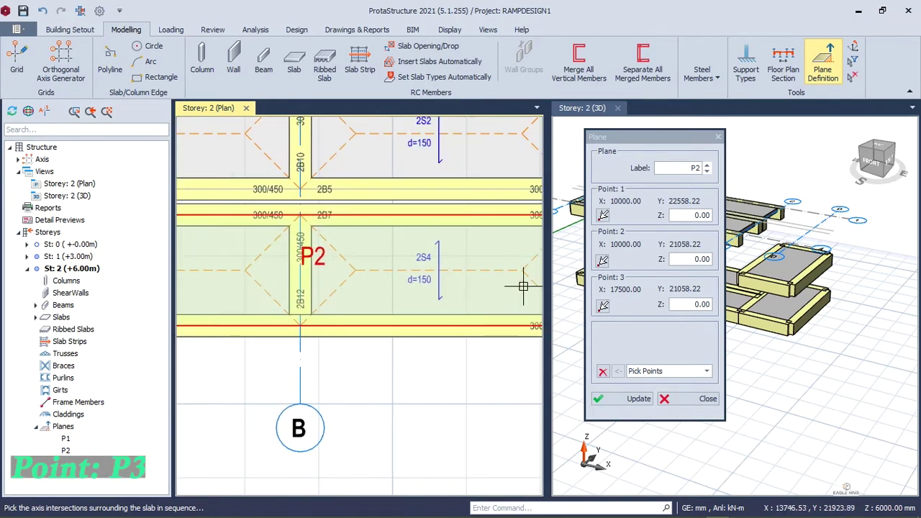
pyautogui.scroll(-3, 534, 288)
pyautogui.scroll(4, 227, 259)
pyautogui.scroll(-5, 235, 391)
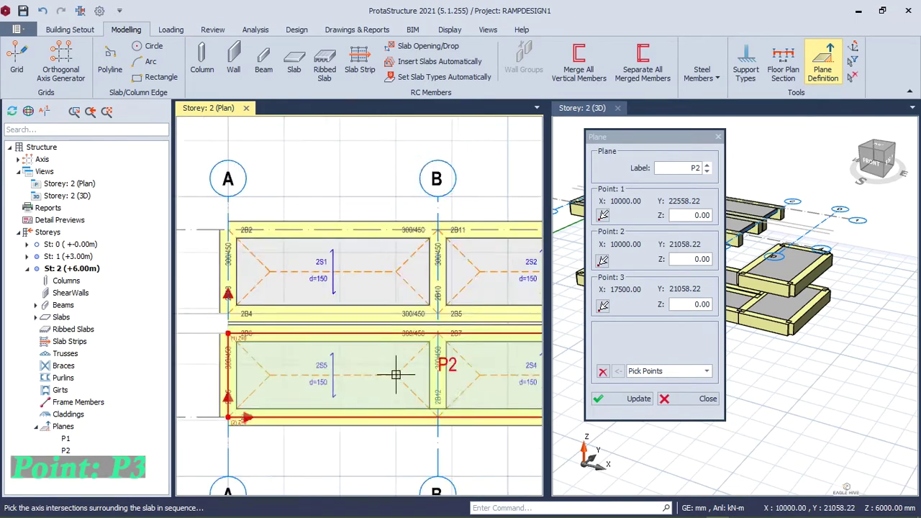
pyautogui.scroll(5, 438, 385)
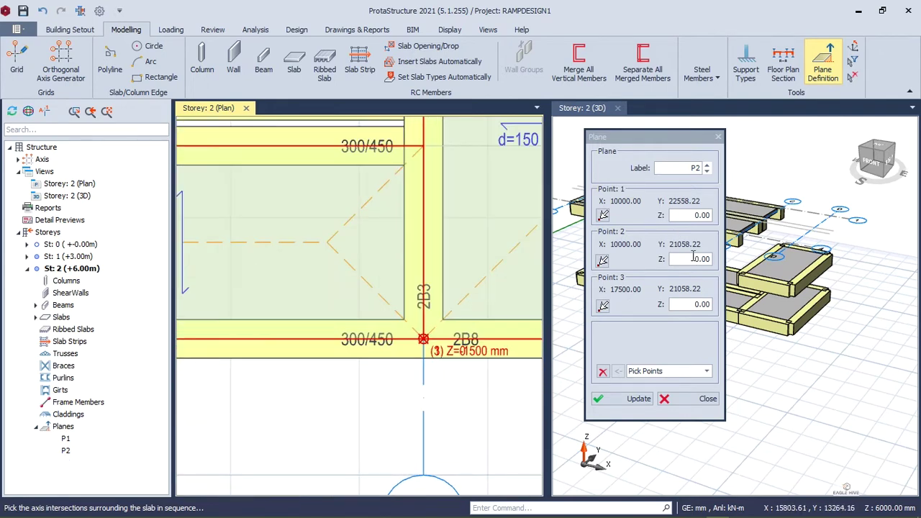
# - Set the Z of point 3 of plane P2 to -1500 and move the ramp members to that plane
pyautogui.click(689, 304)
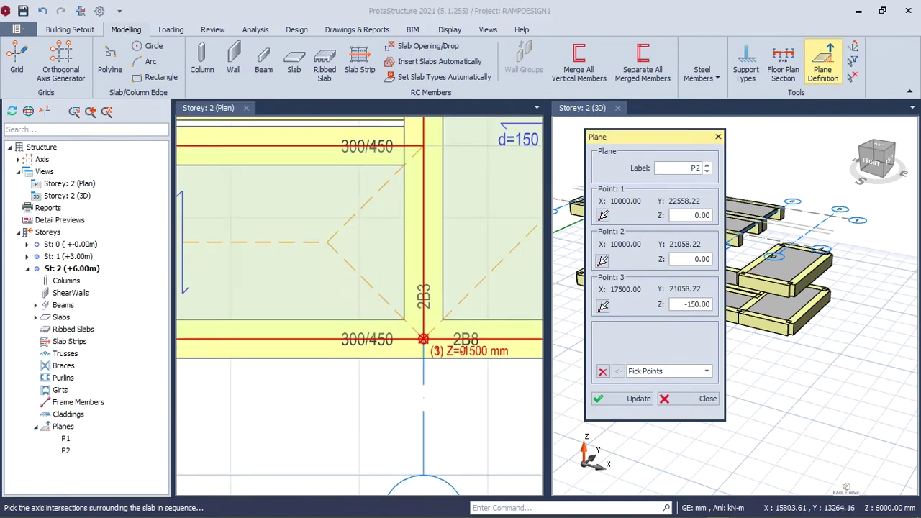
pyautogui.click(623, 406)
pyautogui.scroll(-5, 362, 279)
pyautogui.scroll(5, 361, 280)
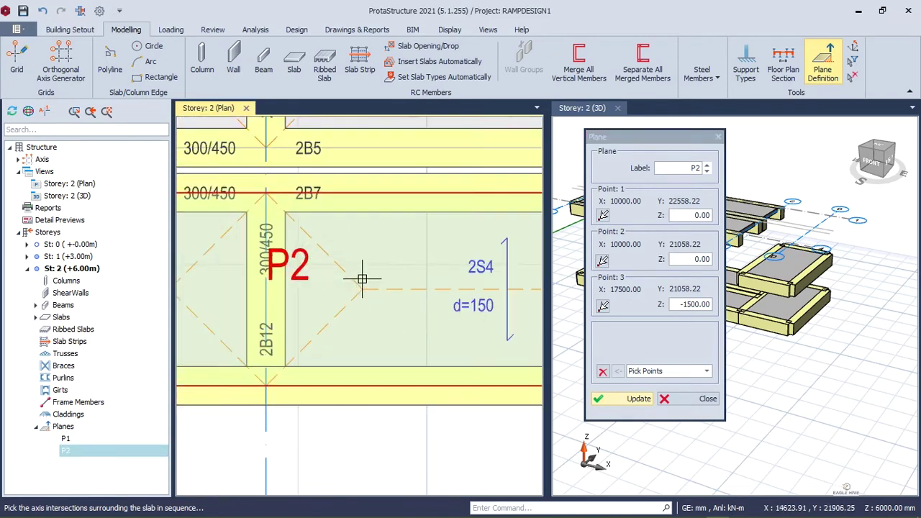
pyautogui.rightClick(298, 274)
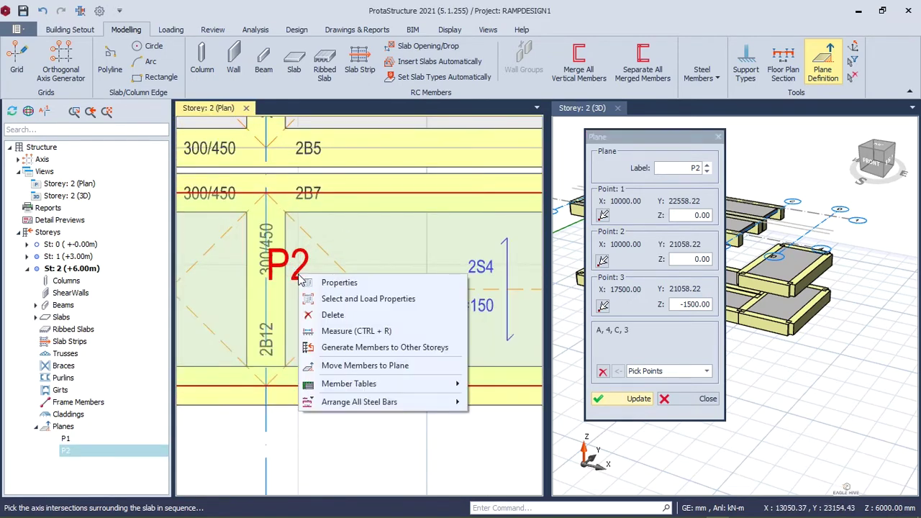
pyautogui.click(353, 366)
pyautogui.click(528, 373)
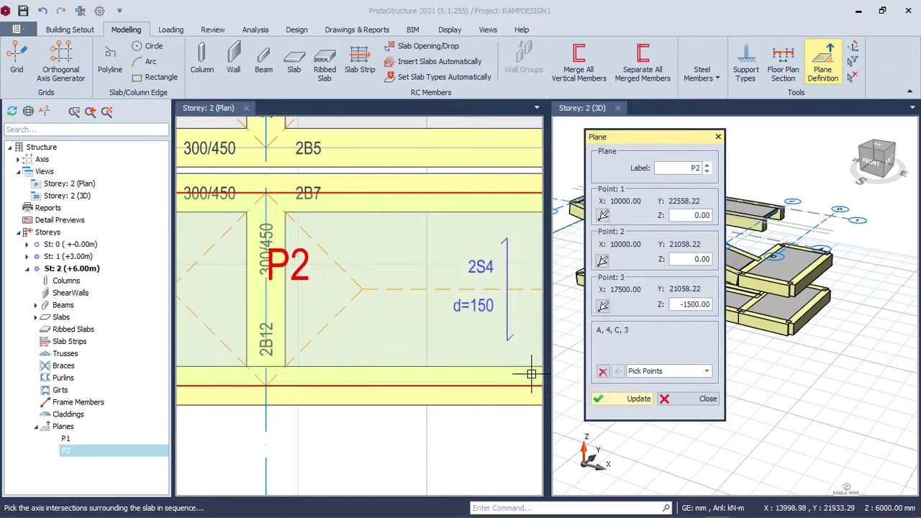
# - Finish plane P2 and outline plane P3 over the storey 2 ramp flight beside axis 1, from axis A to axis C
pyautogui.moveTo(611, 138); pyautogui.dragTo(413, 174)
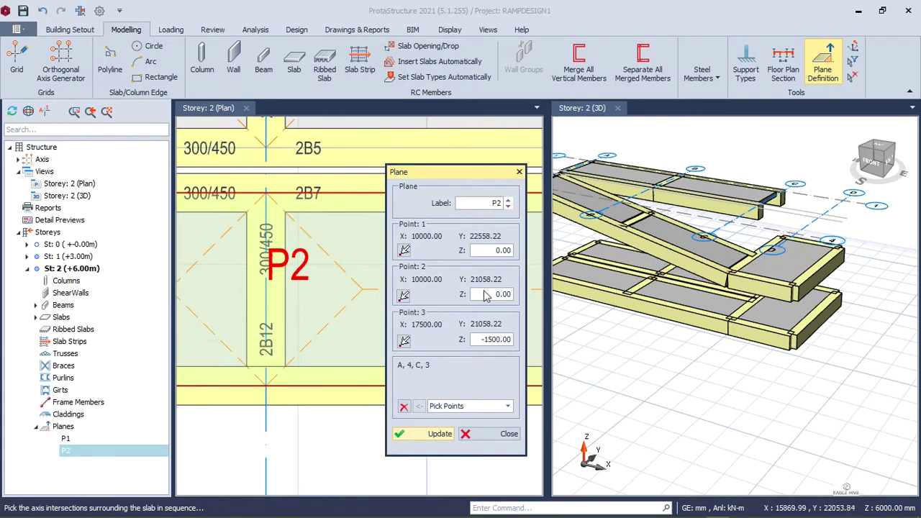
pyautogui.click(469, 432)
pyautogui.scroll(-3, 455, 348)
pyautogui.scroll(-3, 463, 215)
pyautogui.moveTo(462, 216); pyautogui.dragTo(419, 257, button='middle')
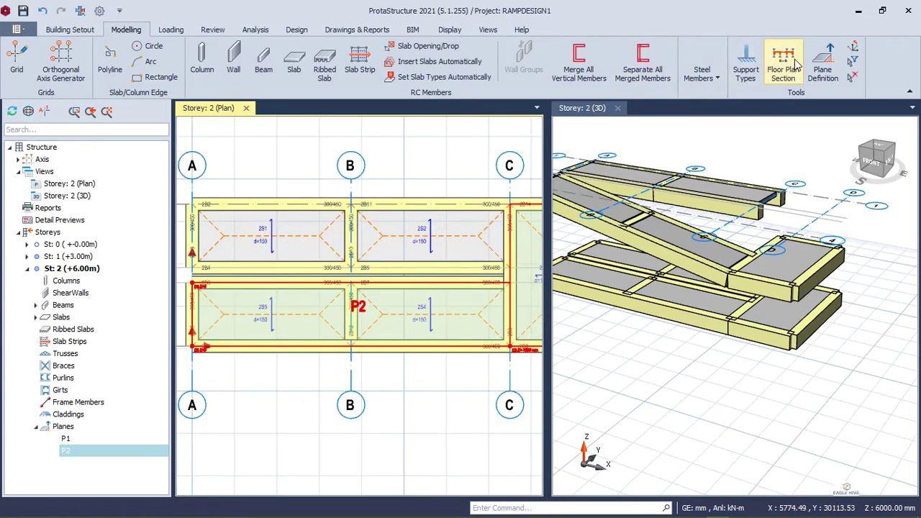
pyautogui.click(822, 61)
pyautogui.scroll(5, 313, 216)
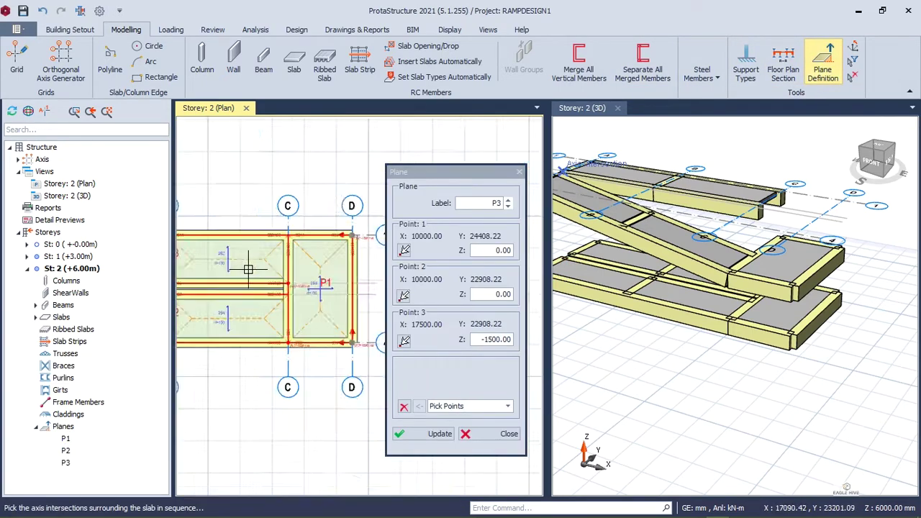
pyautogui.moveTo(246, 269); pyautogui.dragTo(367, 269, button='middle')
pyautogui.scroll(5, 223, 306)
pyautogui.scroll(-4, 224, 307)
pyautogui.moveTo(224, 306); pyautogui.dragTo(353, 308, button='middle')
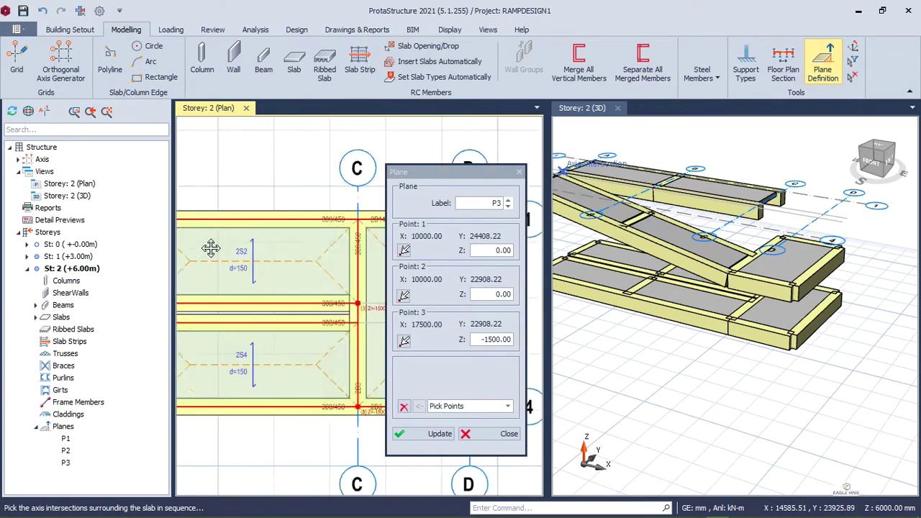
pyautogui.scroll(3, 350, 264)
# - Set the Z of point 3 of plane P3 to 1500 and move the ramp members to that plane
pyautogui.rightClick(350, 264)
pyautogui.click(392, 358)
pyautogui.click(520, 372)
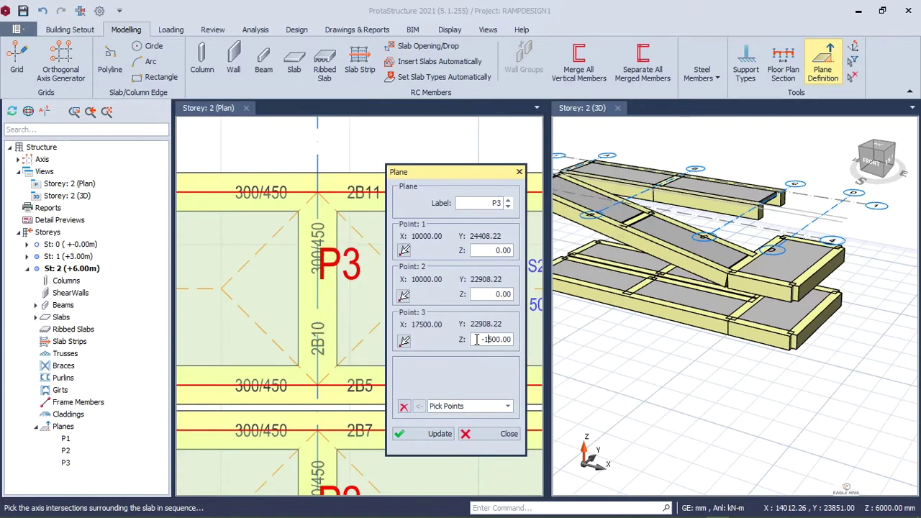
pyautogui.write('1')
pyautogui.click(429, 434)
pyautogui.scroll(-4, 338, 304)
pyautogui.moveTo(363, 308); pyautogui.dragTo(187, 307, button='middle')
pyautogui.scroll(3, 323, 339)
pyautogui.scroll(-6, 323, 339)
pyautogui.scroll(6, 237, 313)
pyautogui.rightClick(235, 305)
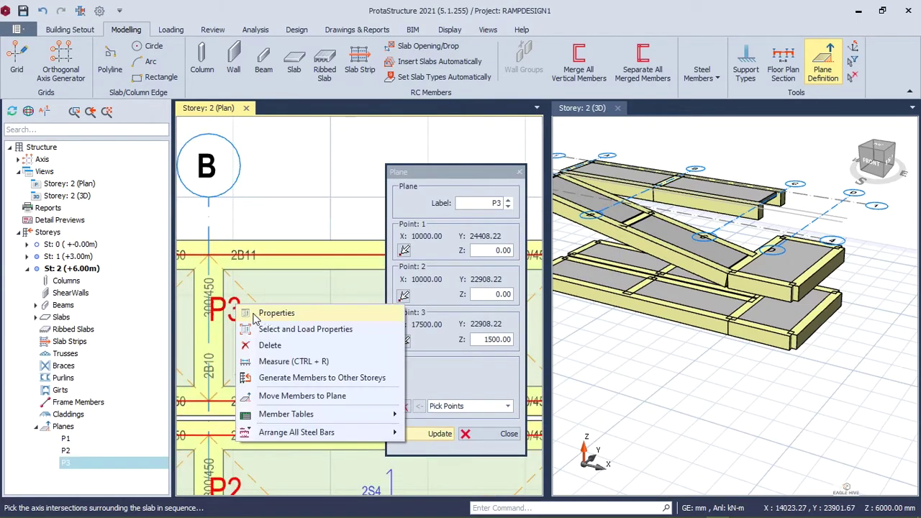
pyautogui.click(295, 395)
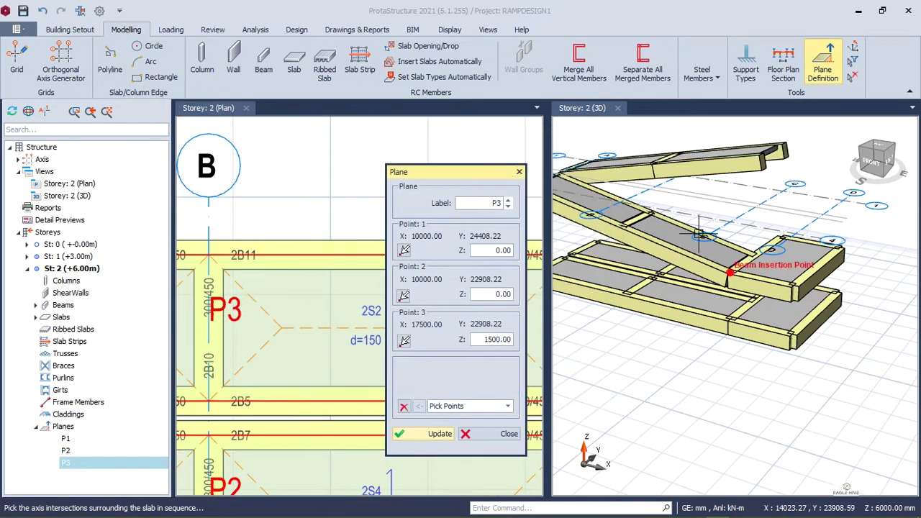
pyautogui.click(519, 172)
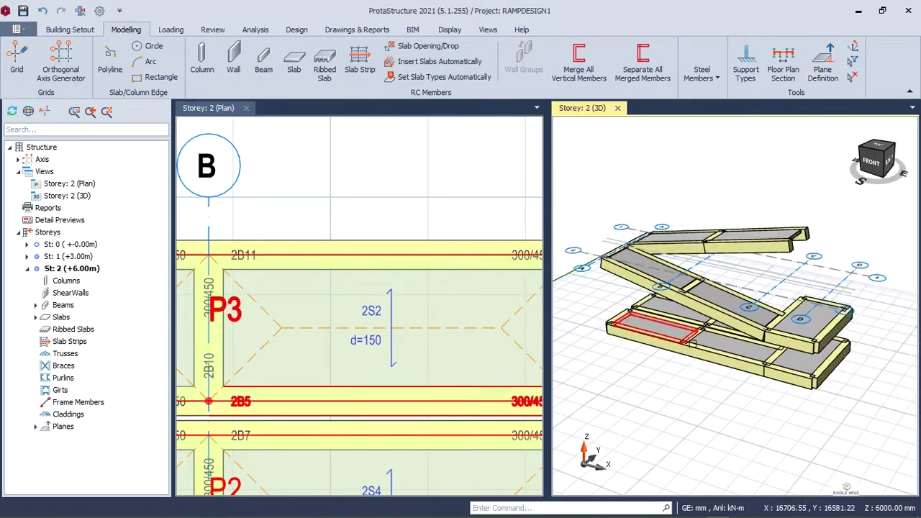
# - Make storey 1 the active storey in the plan and 3D views
pyautogui.scroll(-3, 333, 206)
pyautogui.doubleClick(62, 260)
pyautogui.scroll(-3, 365, 325)
pyautogui.click(216, 213)
pyautogui.doubleClick(71, 256)
pyautogui.moveTo(288, 288); pyautogui.dragTo(288, 267, button='middle')
pyautogui.moveTo(637, 399); pyautogui.dragTo(605, 410, button='middle')
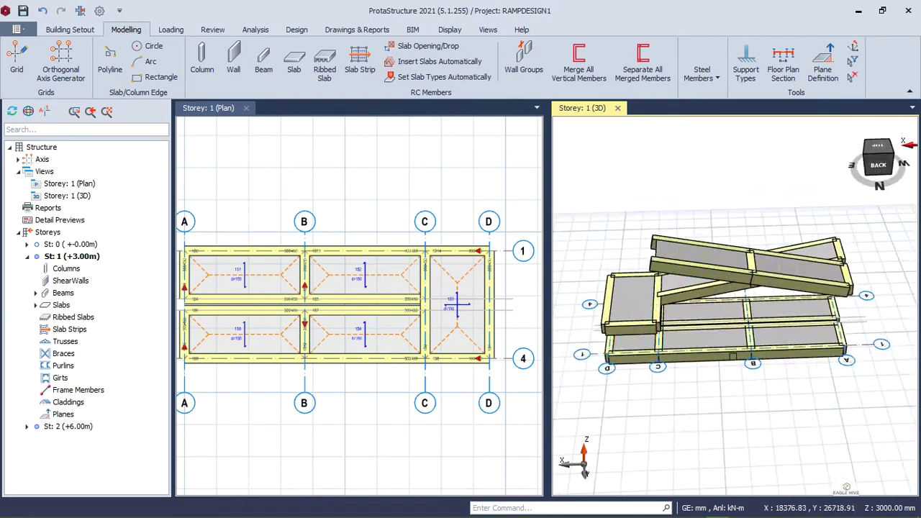
pyautogui.scroll(3, 287, 216)
pyautogui.moveTo(726, 338); pyautogui.dragTo(763, 348, button='middle')
pyautogui.scroll(-3, 309, 292)
# - Outline plane P1 over the storey 1 ramp flight beside axis 1 by picking its corner intersections on axes A and C
pyautogui.click(823, 62)
pyautogui.scroll(4, 223, 288)
pyautogui.click(496, 434)
pyautogui.moveTo(223, 288); pyautogui.dragTo(316, 289, button='middle')
pyautogui.click(822, 63)
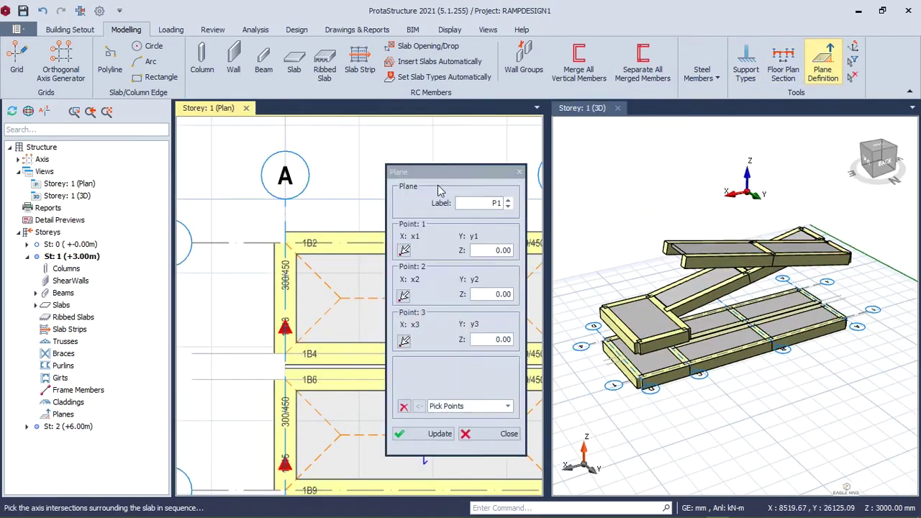
pyautogui.moveTo(441, 173); pyautogui.dragTo(631, 136)
pyautogui.click(285, 243)
pyautogui.scroll(-4, 285, 242)
pyautogui.scroll(3, 455, 231)
pyautogui.click(370, 266)
pyautogui.click(370, 350)
pyautogui.scroll(-2, 455, 266)
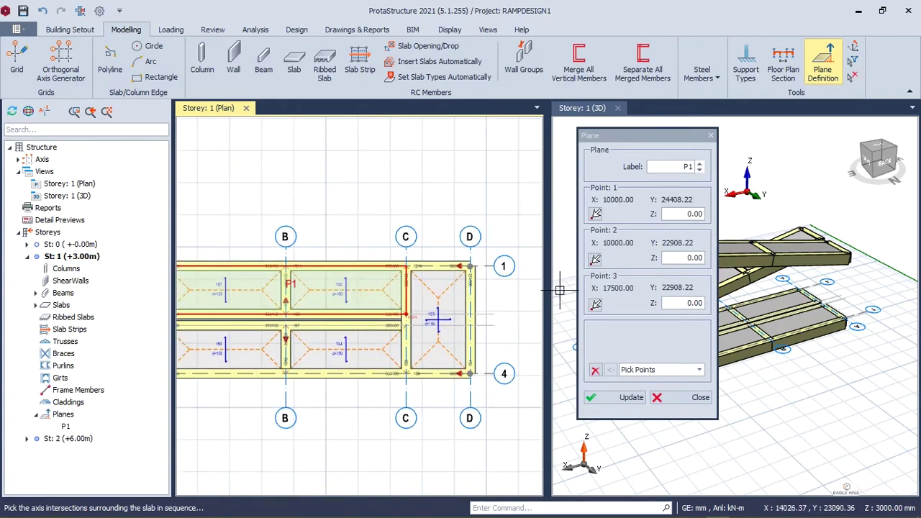
# - Set the Z of point 3 of storey 1 plane P1 to 1500 and move the ramp members to that plane
pyautogui.scroll(4, 374, 278)
pyautogui.scroll(1, 483, 400)
pyautogui.doubleClick(677, 303)
pyautogui.write('1500')
pyautogui.click(618, 400)
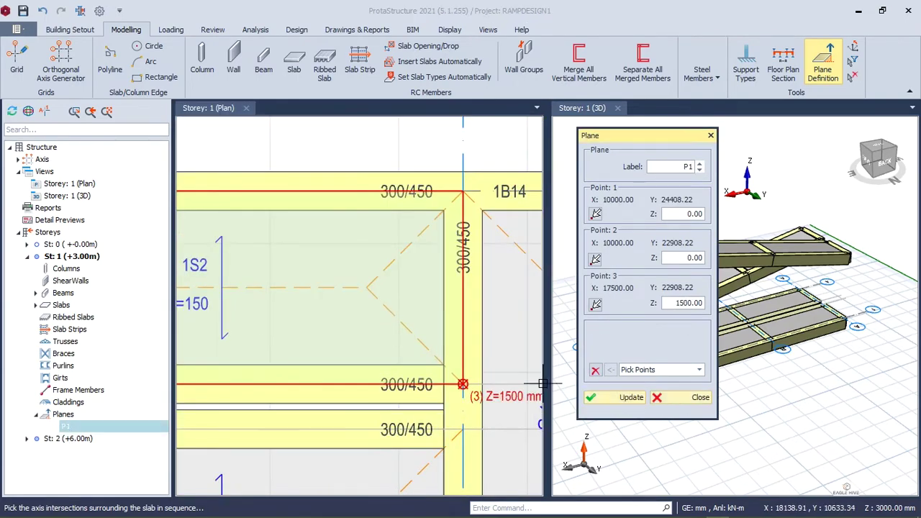
pyautogui.scroll(-6, 543, 384)
pyautogui.scroll(3, 305, 381)
pyautogui.rightClick(319, 310)
pyautogui.click(365, 172)
pyautogui.moveTo(607, 137); pyautogui.dragTo(319, 186)
pyautogui.click(403, 445)
# - Examine the flights and landings of storeys 1 and 2 in 3D, alternating the active storey, to check how they connect
pyautogui.moveTo(709, 346); pyautogui.dragTo(879, 347, button='middle')
pyautogui.scroll(-2, 410, 351)
pyautogui.scroll(-3, 668, 342)
pyautogui.moveTo(667, 342)
pyautogui.mouseDown(button='middle')
pyautogui.moveTo(731, 355)
pyautogui.moveTo(817, 305)
pyautogui.mouseUp(button='middle')
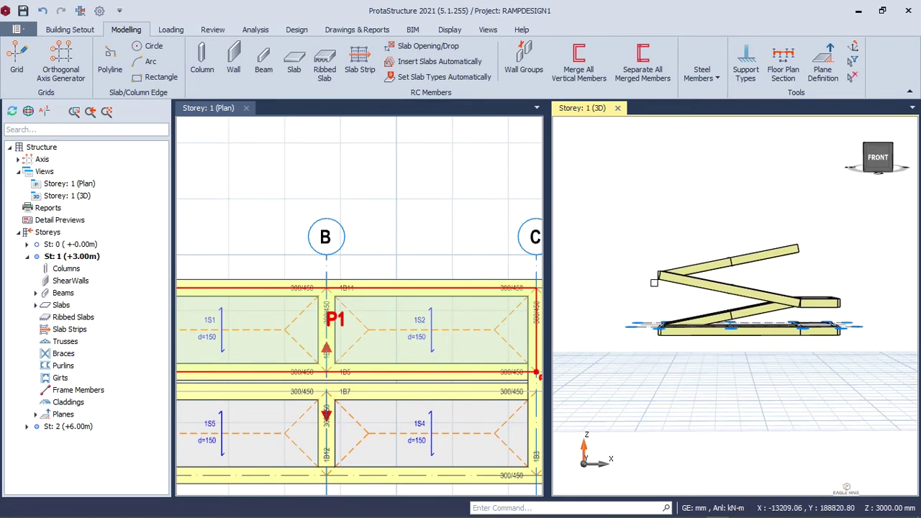
pyautogui.moveTo(634, 279); pyautogui.dragTo(676, 294, button='middle')
pyautogui.press('pageup')
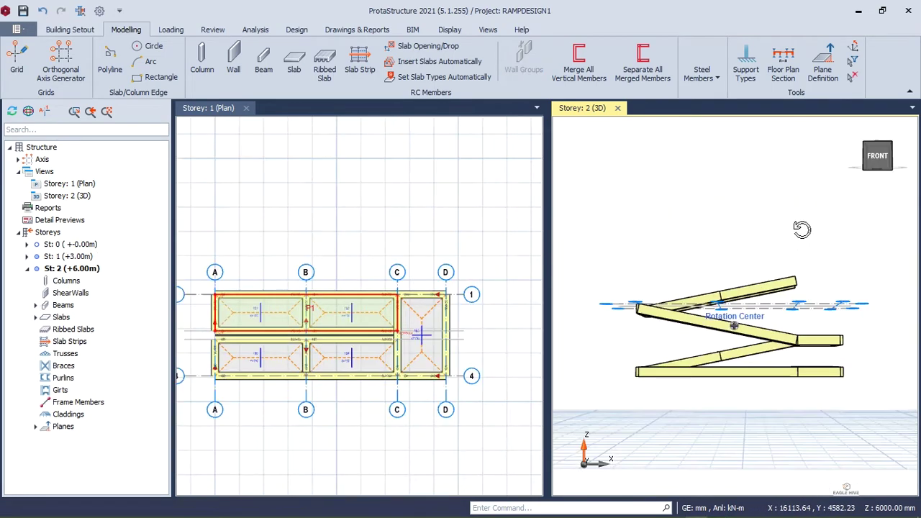
pyautogui.doubleClick(81, 257)
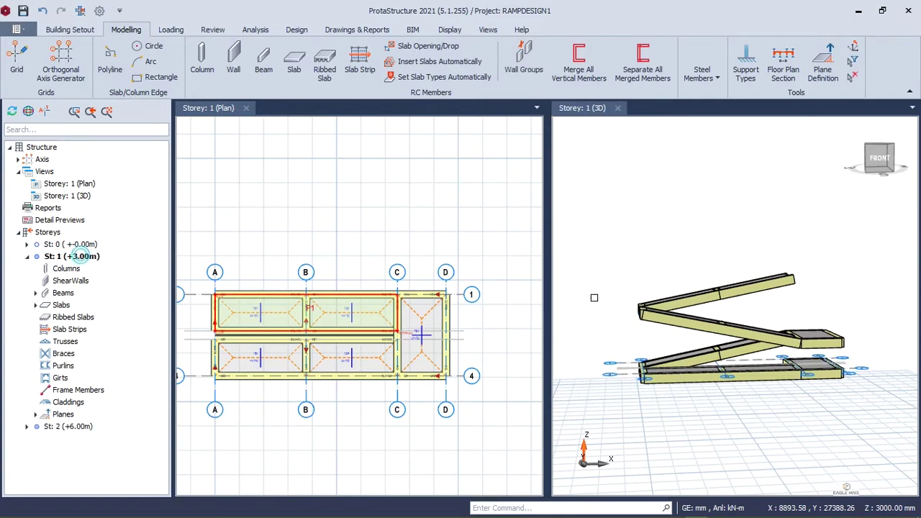
pyautogui.moveTo(772, 382); pyautogui.dragTo(768, 375, button='middle')
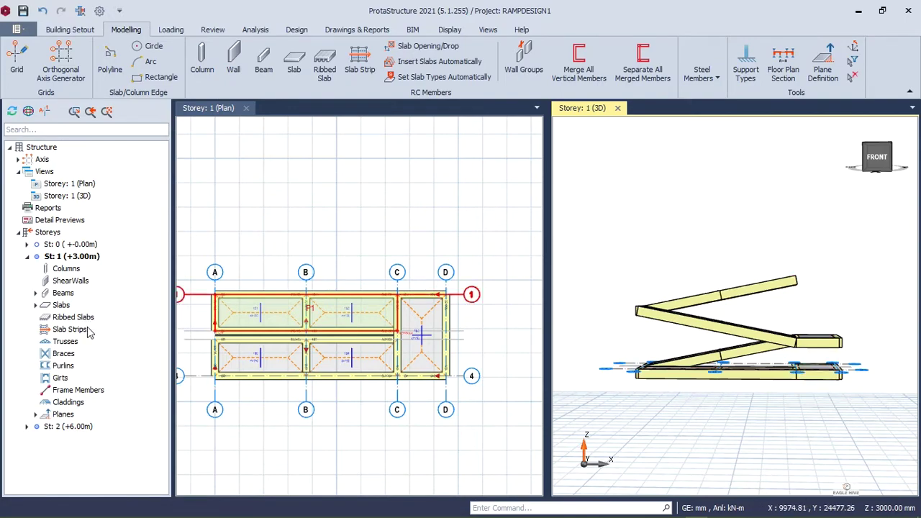
pyautogui.doubleClick(90, 428)
pyautogui.moveTo(826, 297); pyautogui.dragTo(803, 305, button='middle')
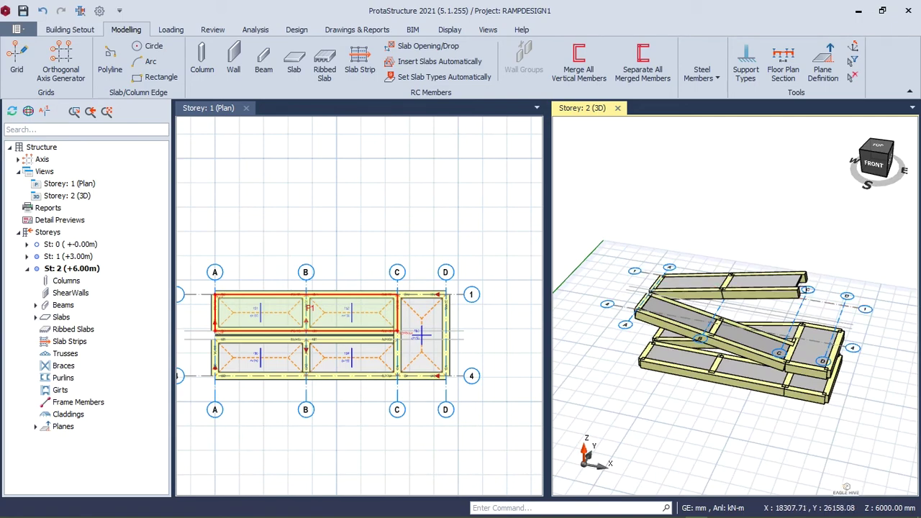
pyautogui.moveTo(851, 304); pyautogui.dragTo(869, 264, button='middle')
pyautogui.moveTo(824, 287); pyautogui.dragTo(827, 295, button='right')
pyautogui.click(836, 255)
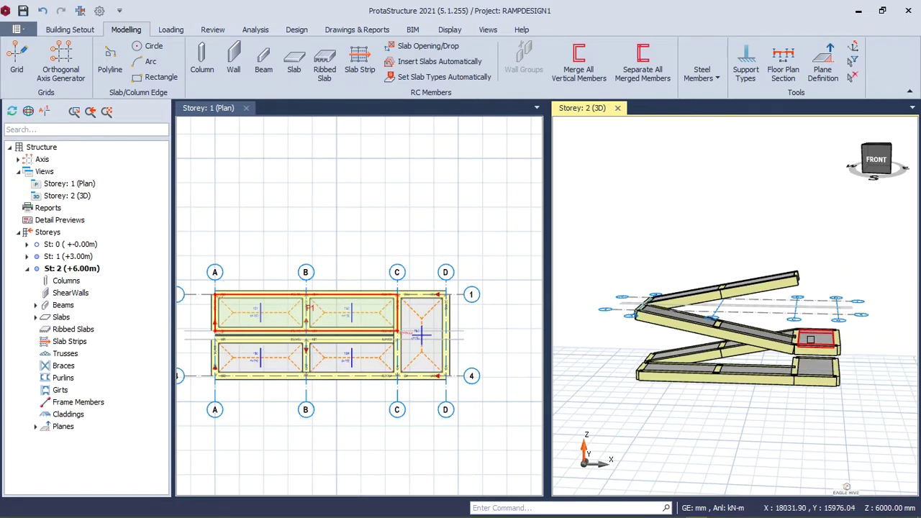
pyautogui.moveTo(845, 387); pyautogui.dragTo(850, 363, button='right')
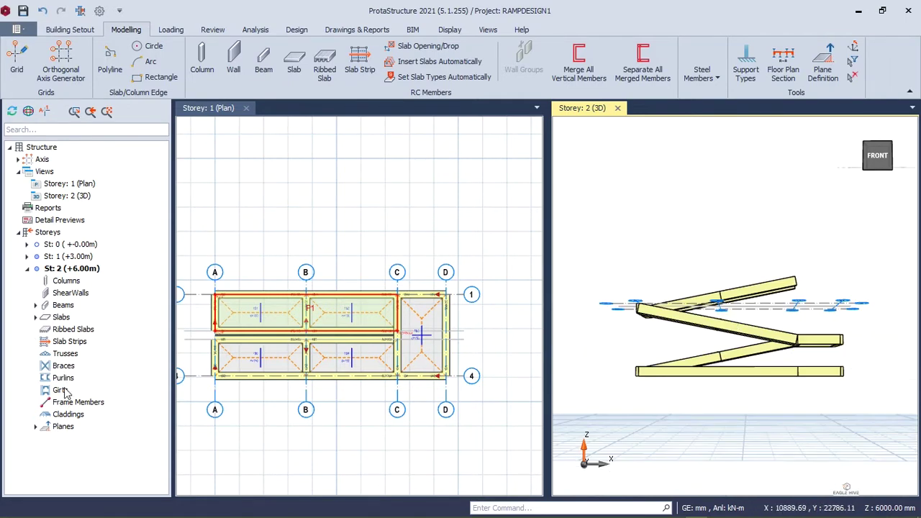
pyautogui.doubleClick(74, 256)
pyautogui.moveTo(686, 305); pyautogui.dragTo(708, 339, button='right')
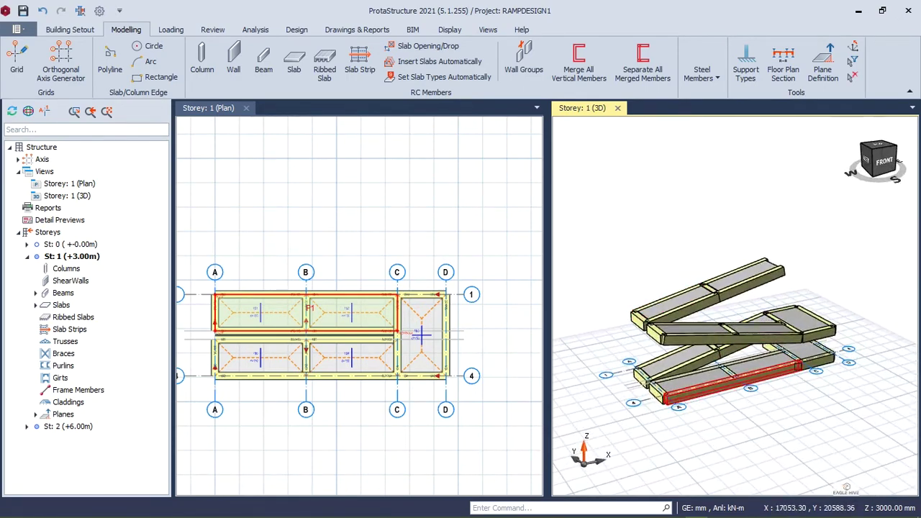
pyautogui.moveTo(811, 364); pyautogui.dragTo(740, 349, button='right')
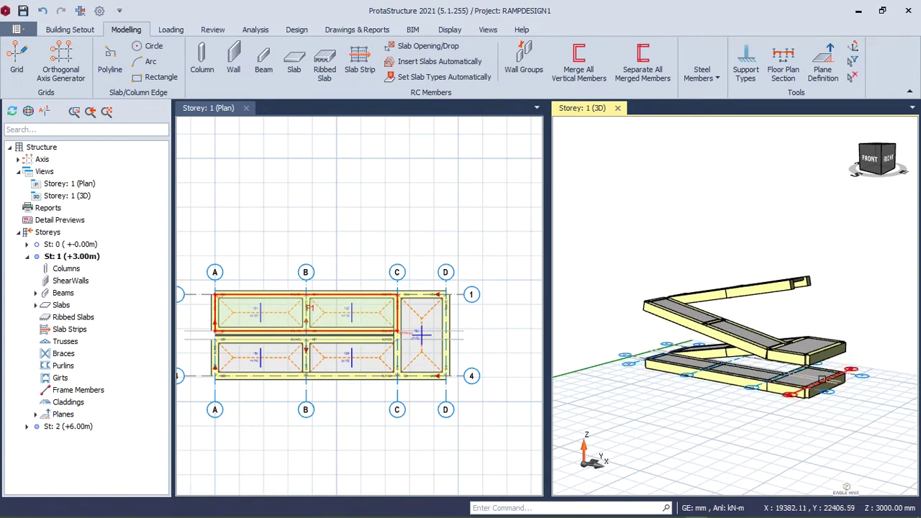
pyautogui.moveTo(869, 367); pyautogui.dragTo(859, 383, button='right')
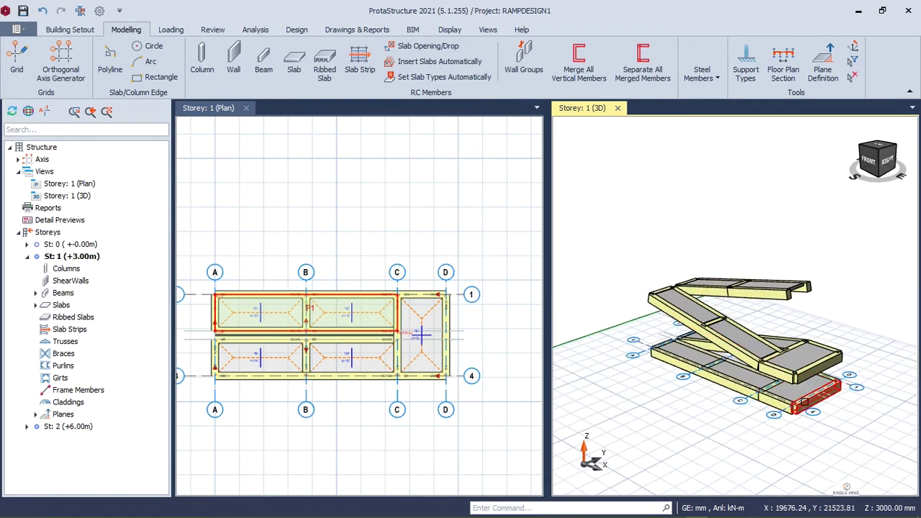
pyautogui.moveTo(843, 319); pyautogui.dragTo(893, 290, button='right')
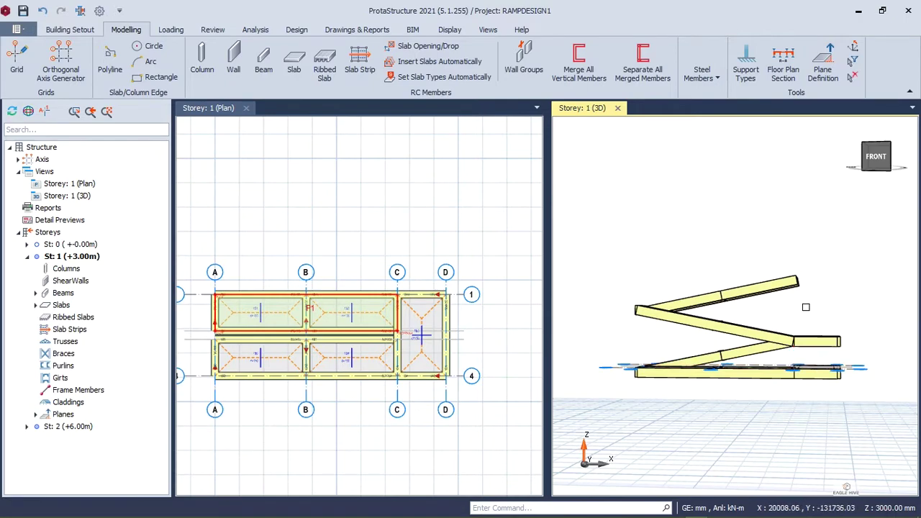
# - Set delZ-I and delZ-J of storey 1 landing beam 1B1 on axis D to 4500 mm
pyautogui.moveTo(850, 351); pyautogui.dragTo(834, 379, button='right')
pyautogui.scroll(5, 835, 378)
pyautogui.click(834, 378)
pyautogui.rightClick(836, 381)
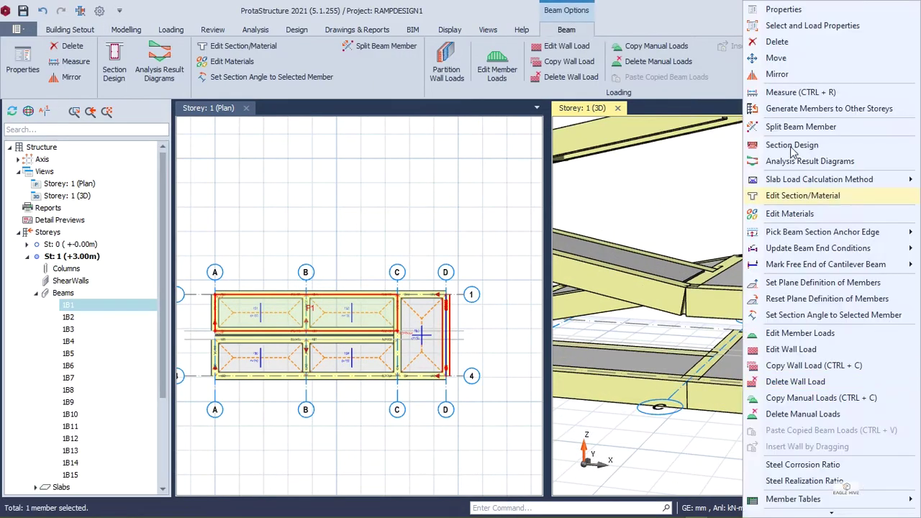
pyautogui.click(784, 9)
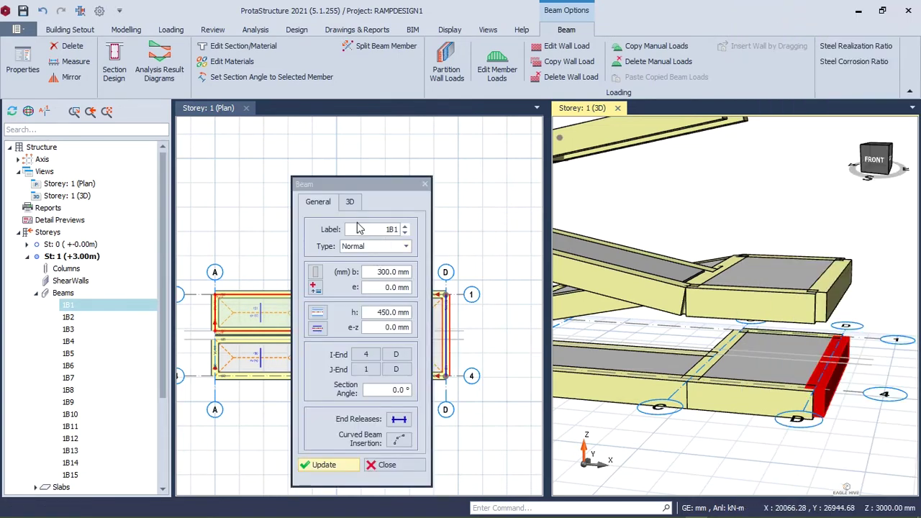
pyautogui.click(350, 202)
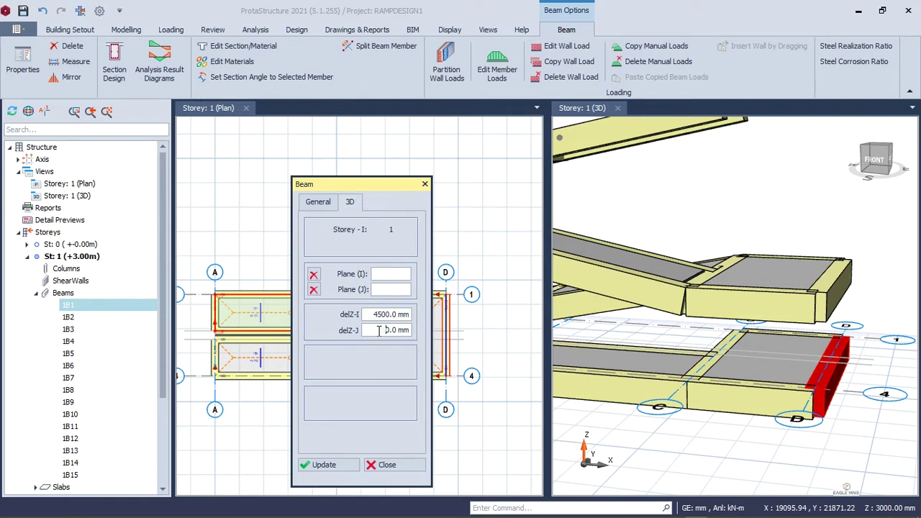
pyautogui.click(324, 466)
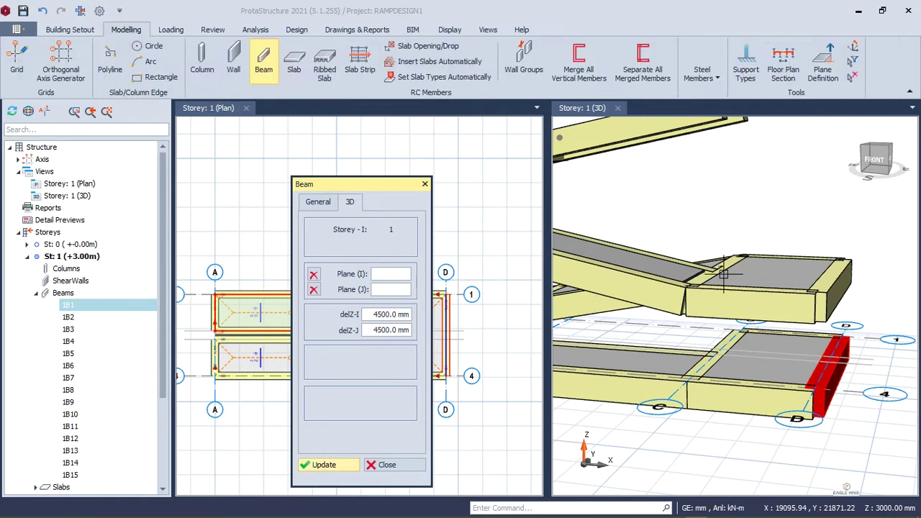
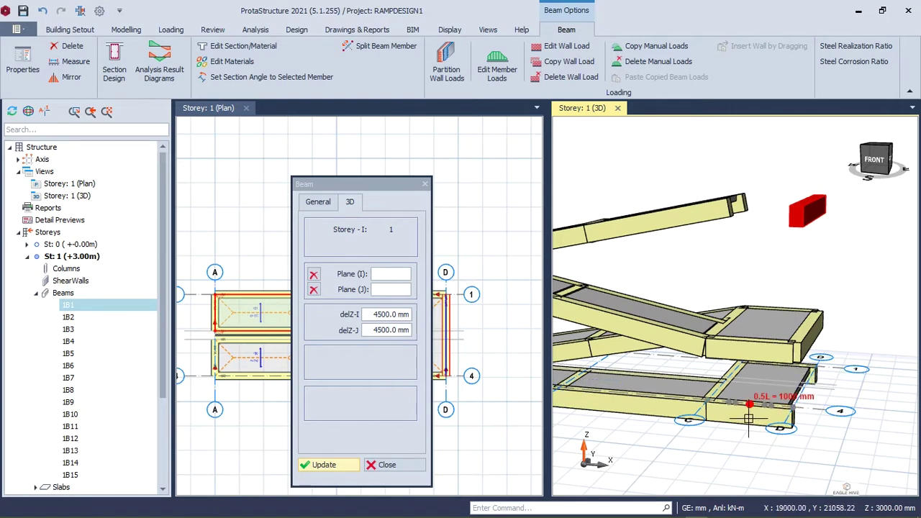
pyautogui.click(425, 184)
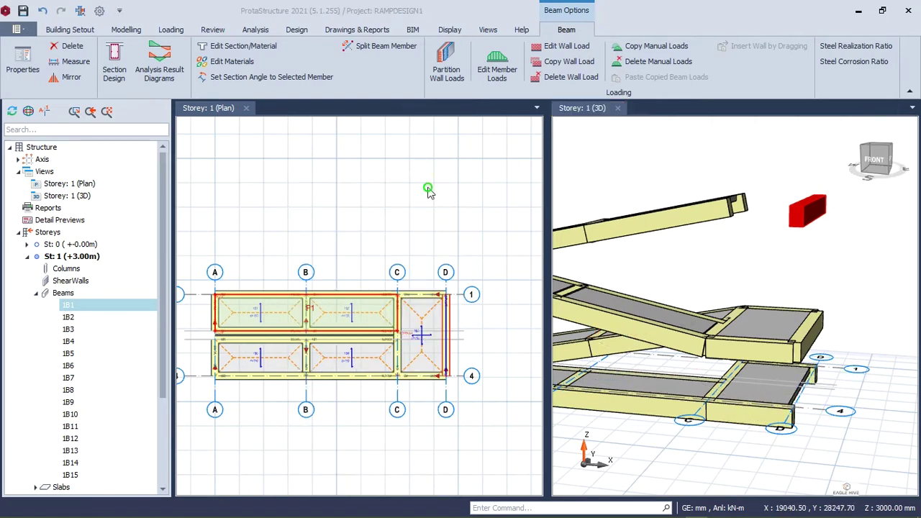
# - Set the left and right dZ of landing beams 1B8, 1B3 and 1B14 to 4500 mm in the summary table
pyautogui.click(809, 455)
pyautogui.click(764, 412)
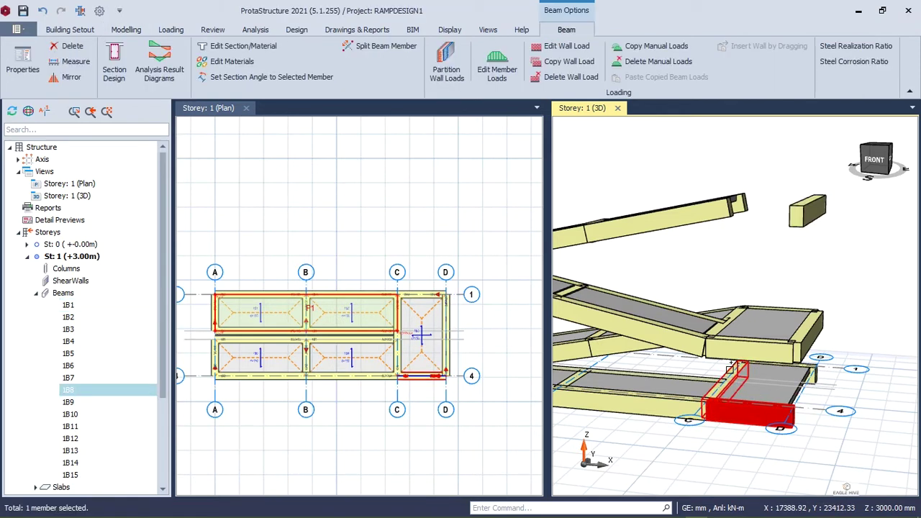
pyautogui.click(728, 370)
pyautogui.click(820, 384)
pyautogui.rightClick(819, 387)
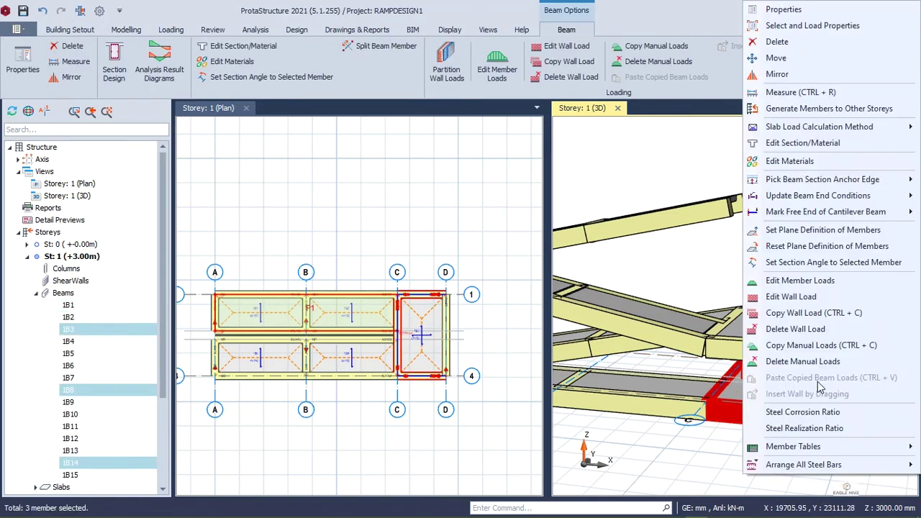
pyautogui.click(784, 9)
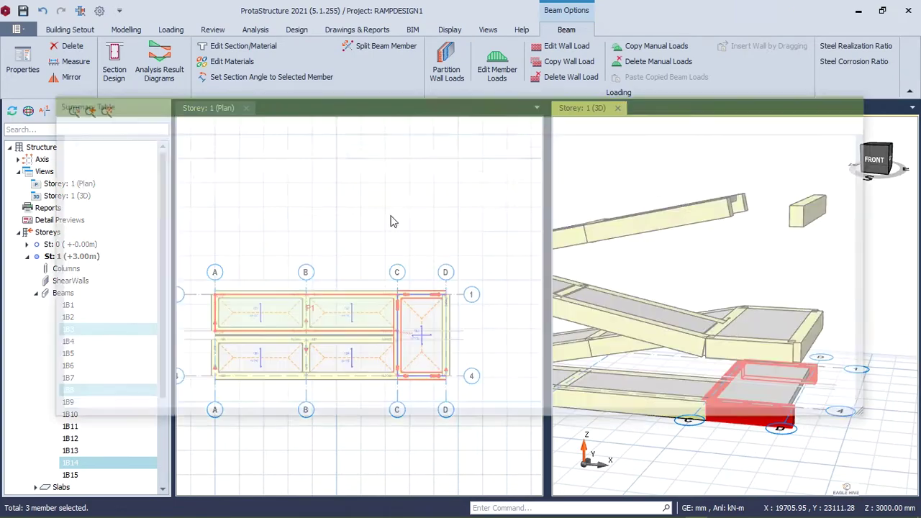
pyautogui.click(655, 189)
pyautogui.click(671, 203)
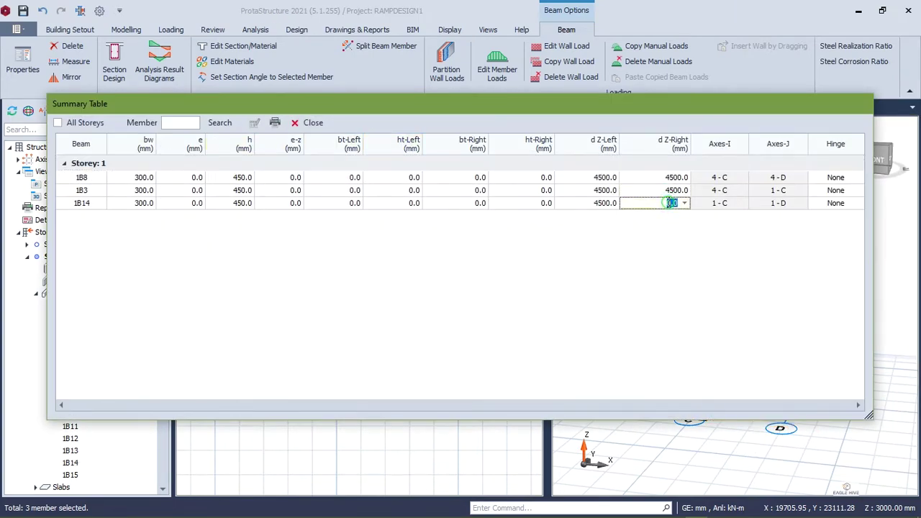
pyautogui.click(309, 122)
# - Raise the storey 1 landing slab between axes C and D by 4500 mm to match its beams
pyautogui.click(756, 401)
pyautogui.rightClick(756, 401)
pyautogui.moveTo(809, 373)
pyautogui.click(669, 458)
pyautogui.click(795, 177)
pyautogui.write('4500')
pyautogui.click(310, 123)
pyautogui.moveTo(798, 277); pyautogui.dragTo(732, 336, button='middle')
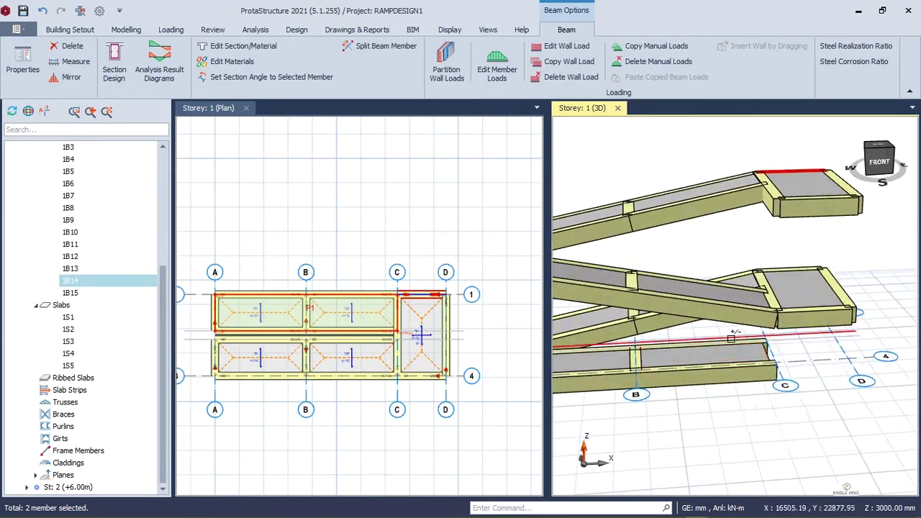
pyautogui.scroll(-2, 752, 318)
pyautogui.moveTo(766, 253); pyautogui.dragTo(740, 204, button='middle')
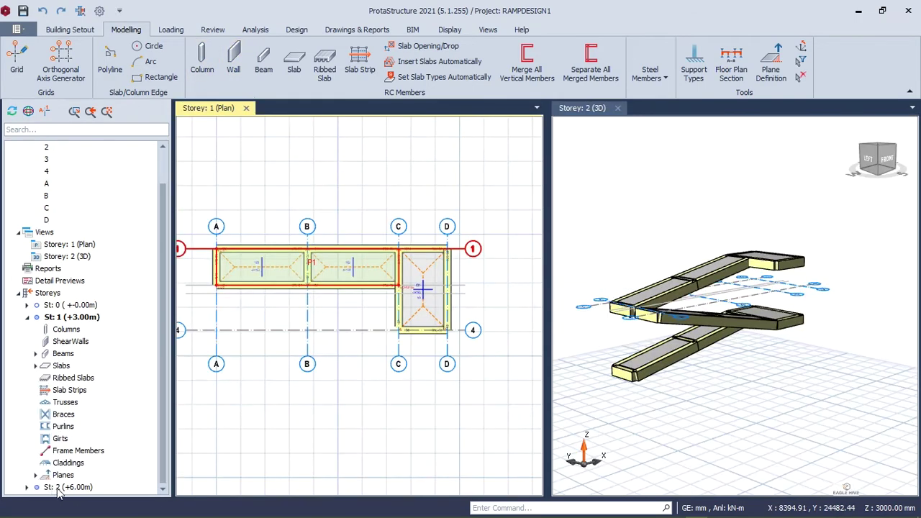
# - Activate storey 2 and place 300 x 300 mm columns at all axis intersections of the ramp plan
pyautogui.doubleClick(59, 488)
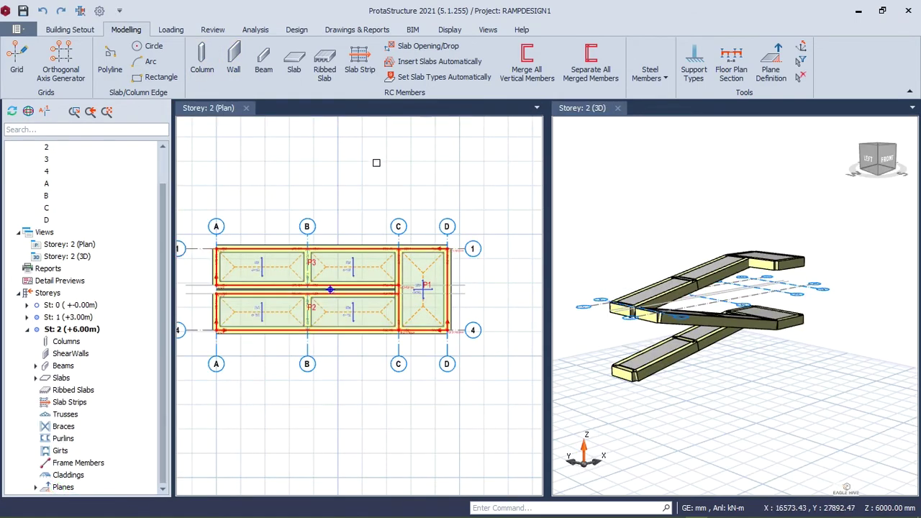
pyautogui.click(201, 63)
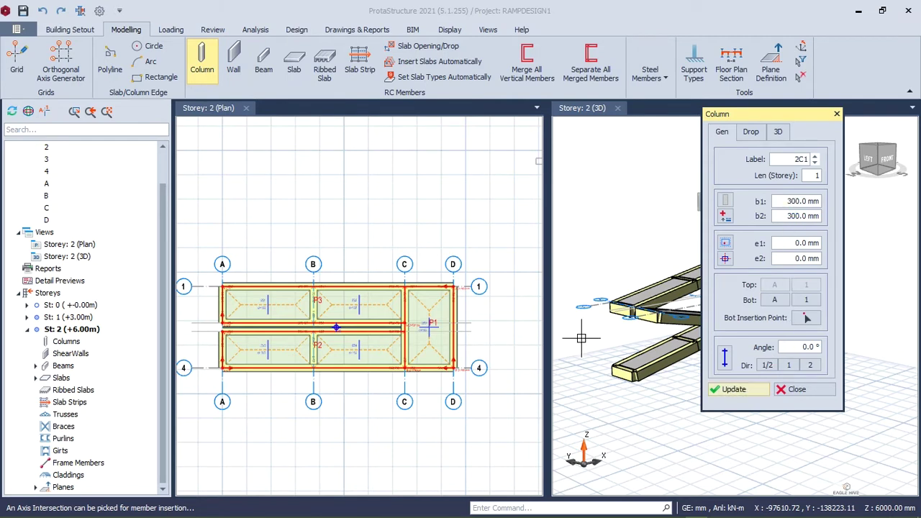
pyautogui.moveTo(492, 234); pyautogui.dragTo(204, 413)
pyautogui.scroll(5, 313, 320)
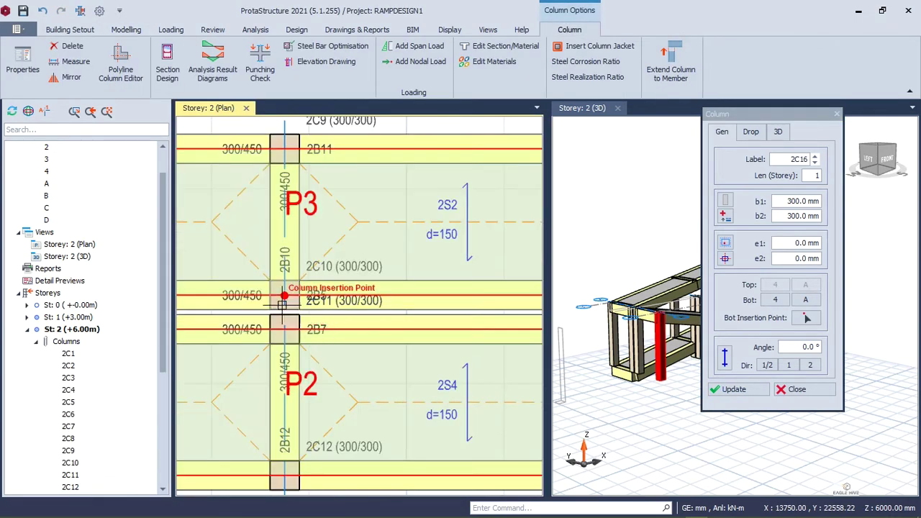
pyautogui.scroll(-3, 588, 318)
pyautogui.moveTo(587, 319); pyautogui.dragTo(737, 352)
pyautogui.scroll(-5, 291, 248)
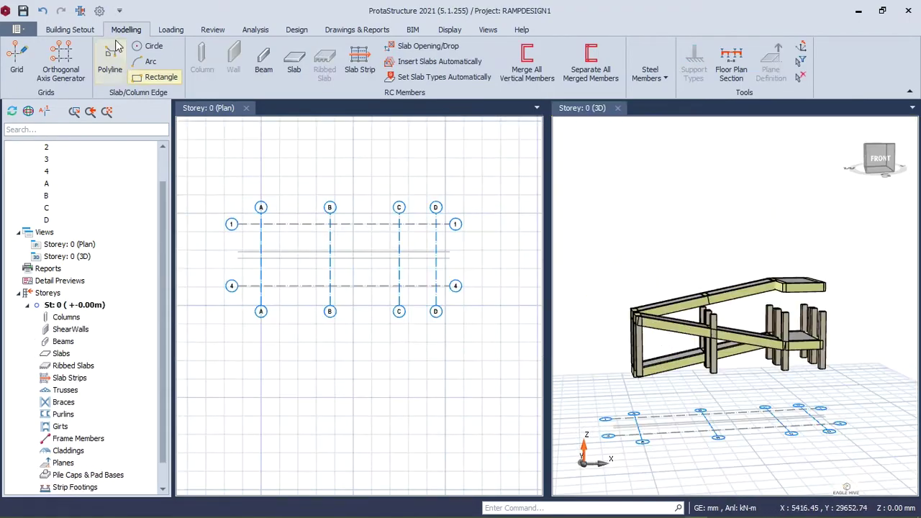
# - Generate storey 1 from storey 2 with all member types included
pyautogui.scroll(1, 180, 72)
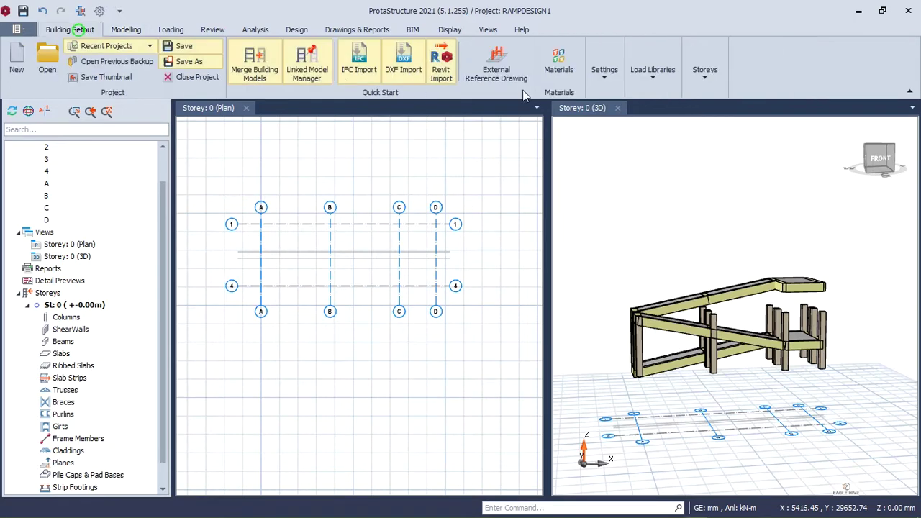
pyautogui.click(705, 70)
pyautogui.click(718, 136)
pyautogui.click(689, 269)
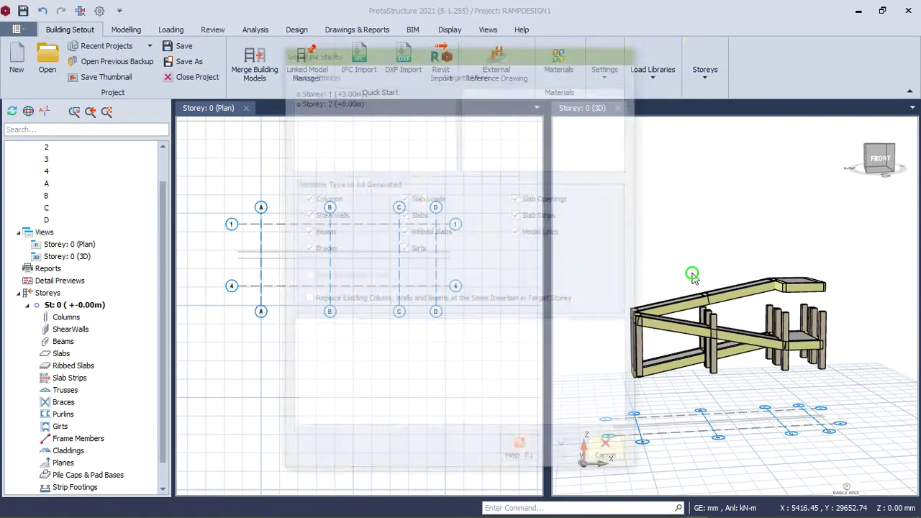
pyautogui.click(325, 100)
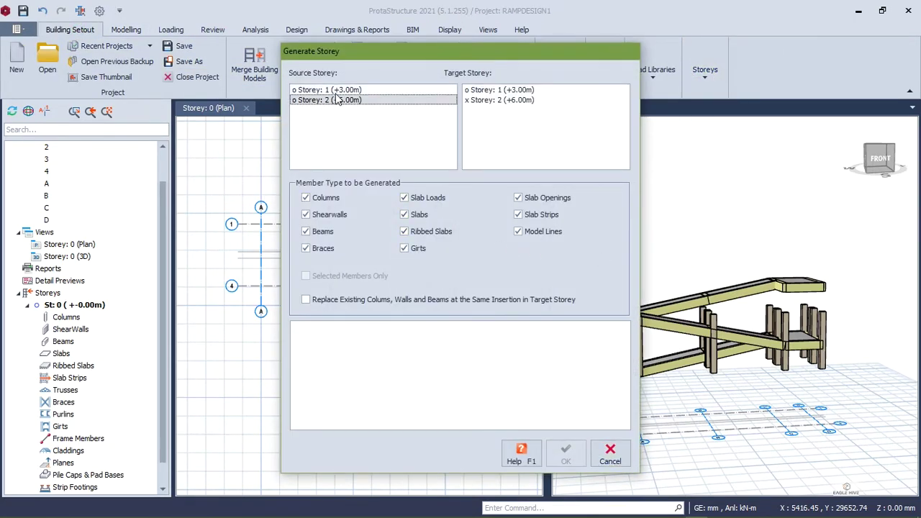
pyautogui.click(531, 91)
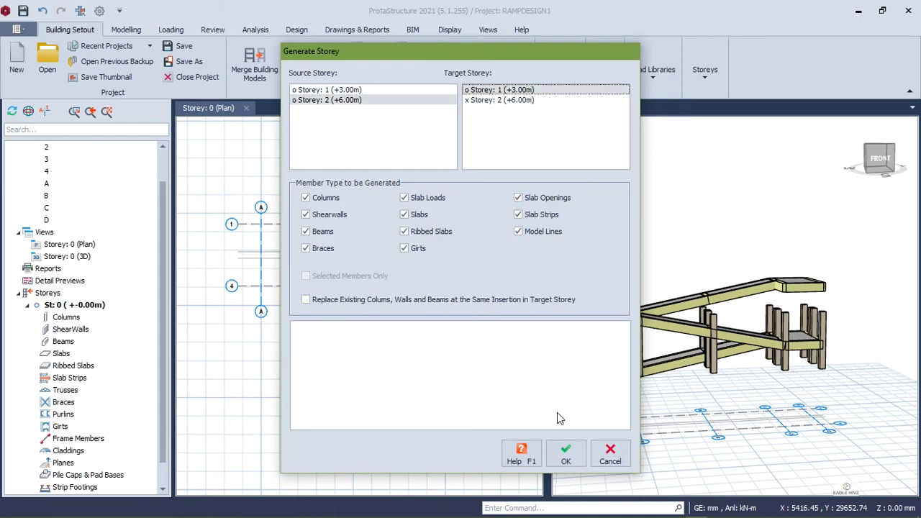
pyautogui.click(567, 454)
pyautogui.click(524, 372)
pyautogui.click(524, 372)
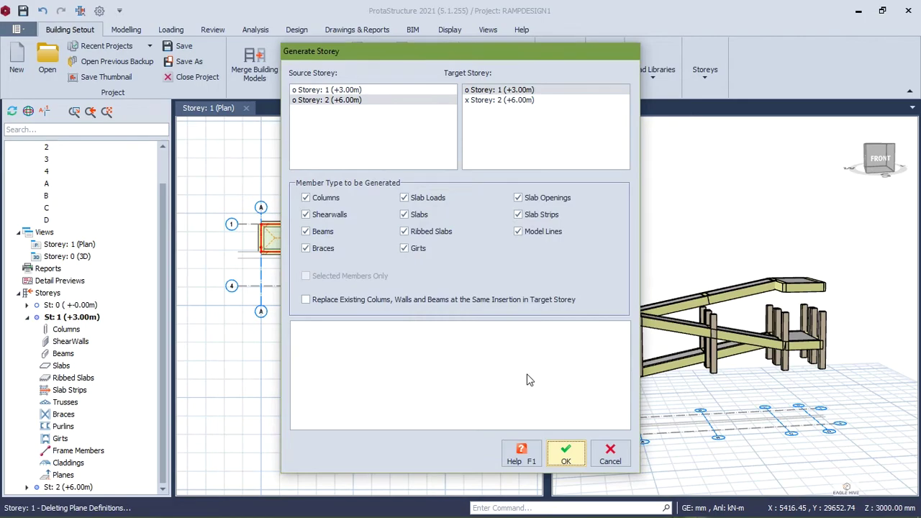
pyautogui.click(609, 460)
# - Add a storey on top of the building by setting the total number of storeys to 3
pyautogui.moveTo(829, 371); pyautogui.dragTo(794, 363, button='middle')
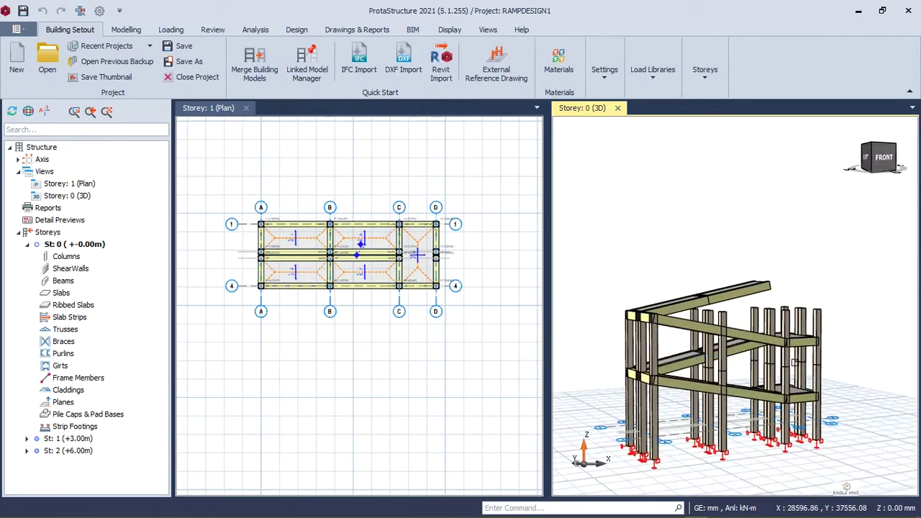
pyautogui.click(373, 357)
pyautogui.moveTo(722, 367); pyautogui.dragTo(792, 371, button='middle')
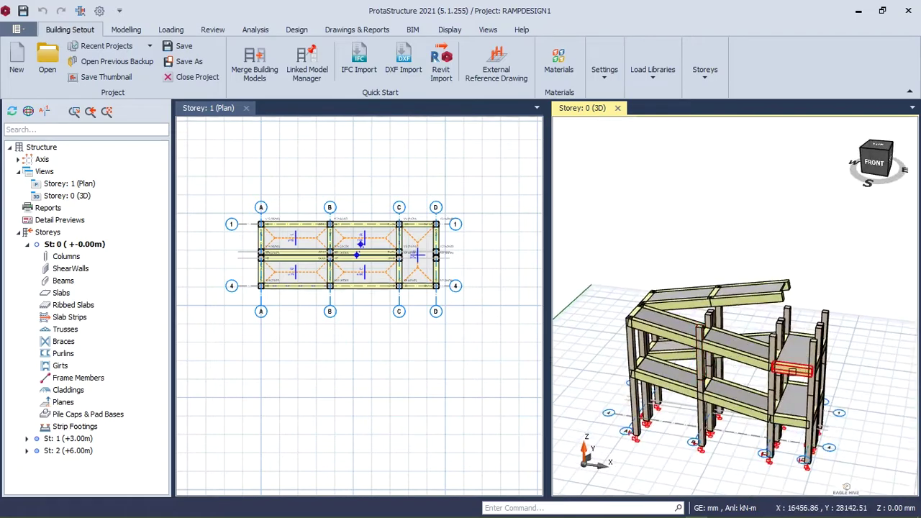
pyautogui.moveTo(816, 278); pyautogui.dragTo(807, 300, button='middle')
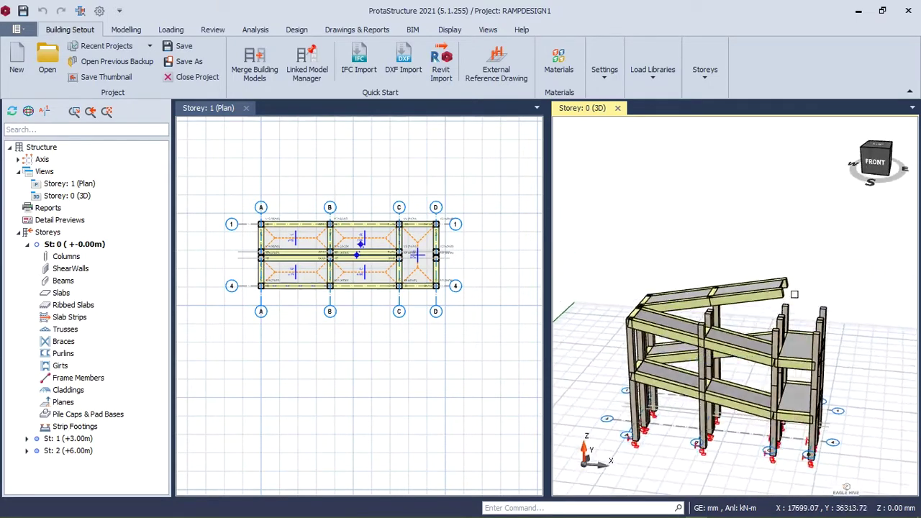
pyautogui.click(505, 267)
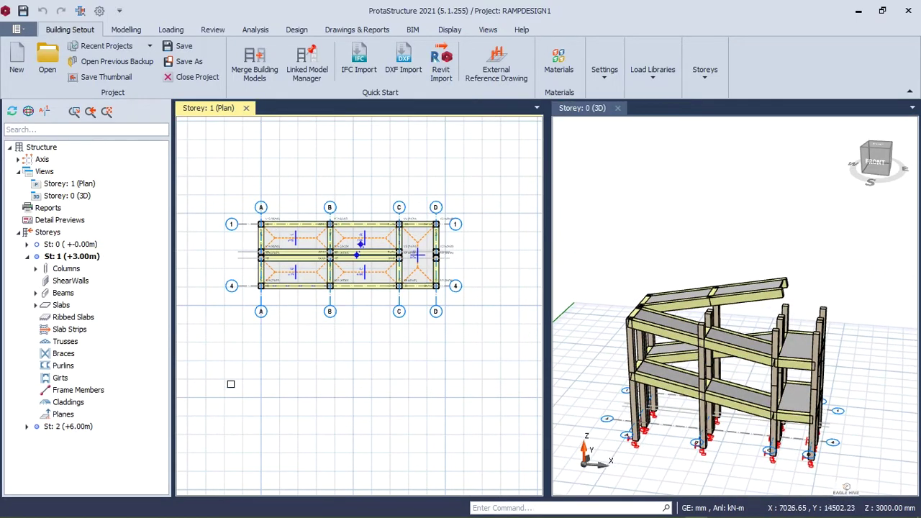
pyautogui.rightClick(78, 427)
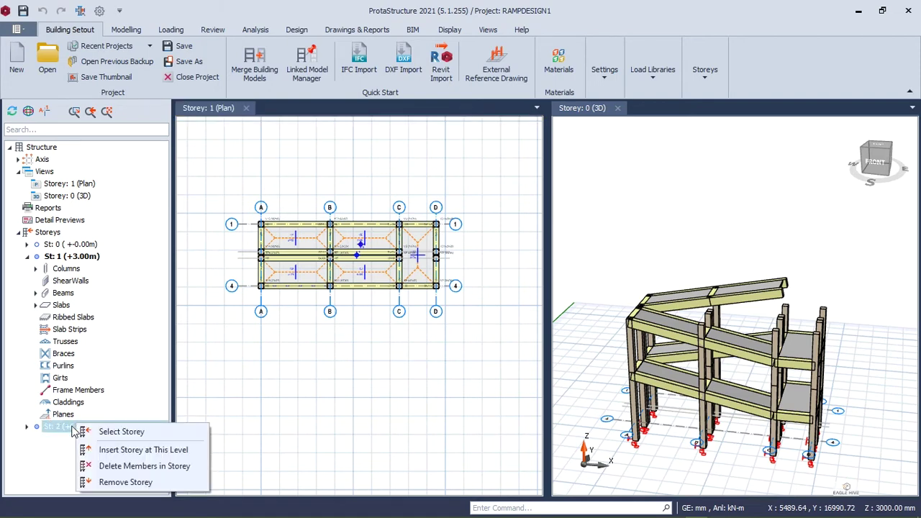
pyautogui.click(704, 69)
pyautogui.click(709, 134)
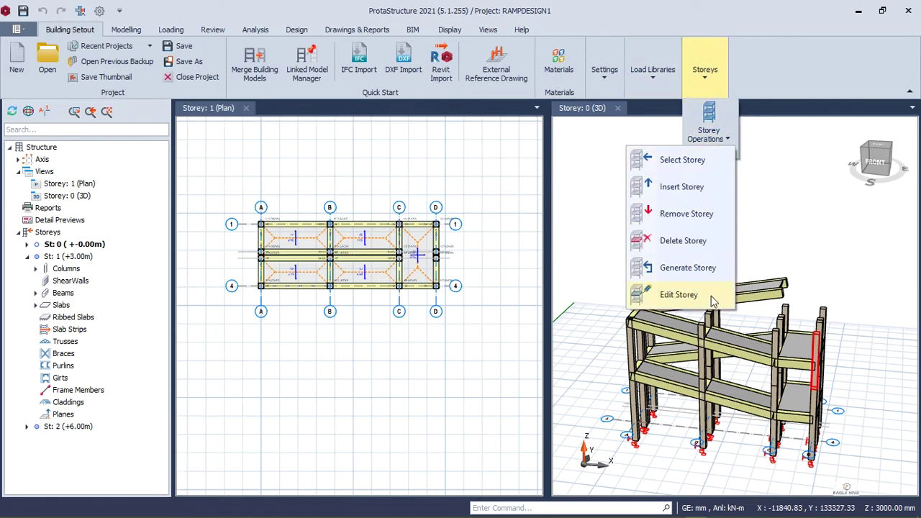
pyautogui.click(688, 193)
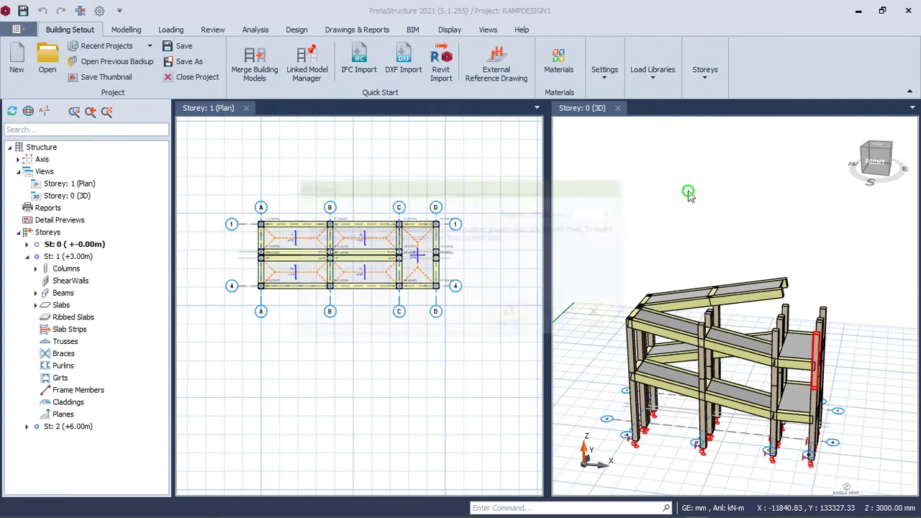
pyautogui.doubleClick(604, 214)
pyautogui.write('3')
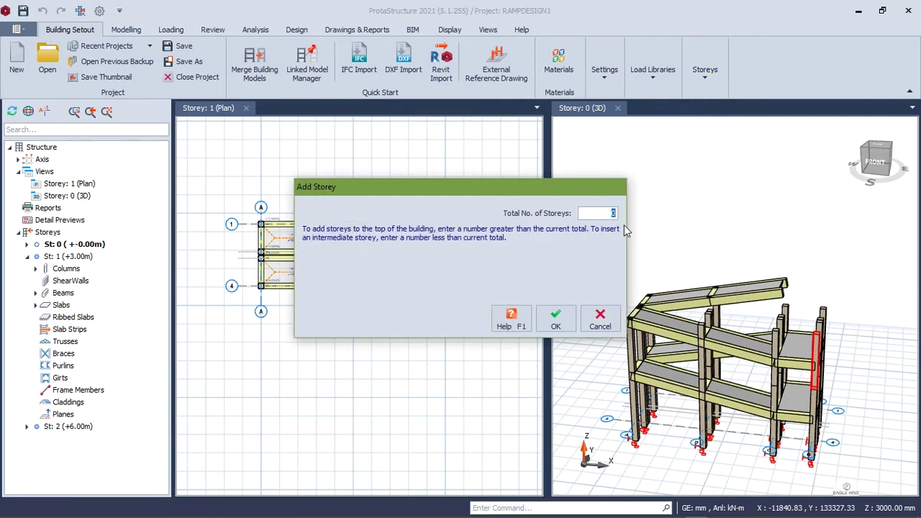
pyautogui.click(556, 319)
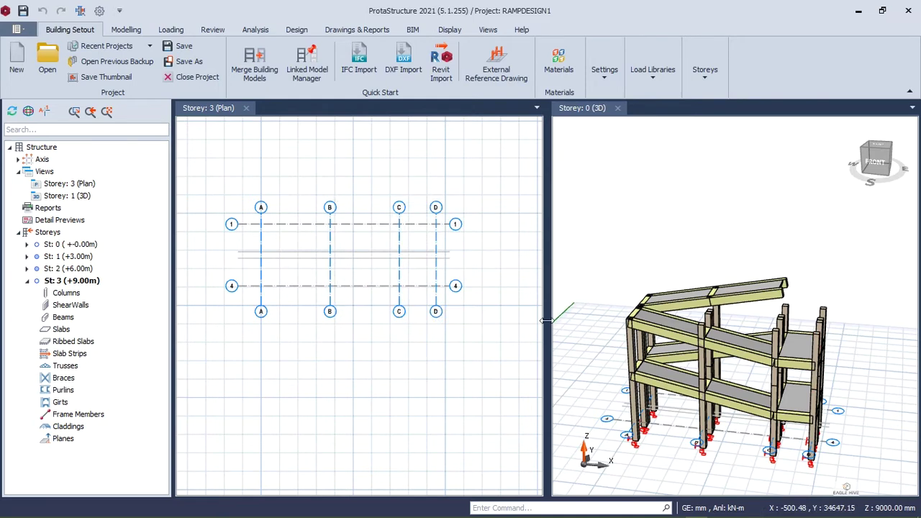
# - Insert 300/450 mm beams on storey 3 around the landing bounded by axes C, D, 1 and 4
pyautogui.click(70, 280)
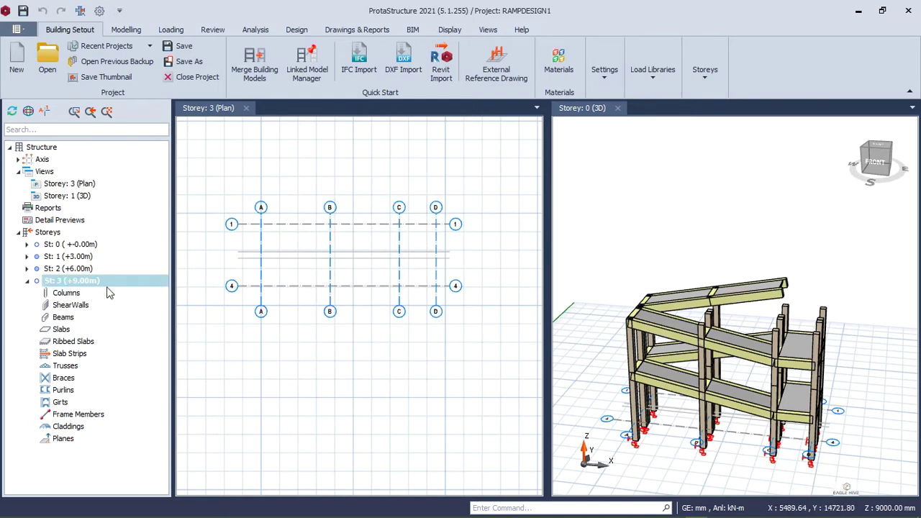
pyautogui.scroll(3, 426, 238)
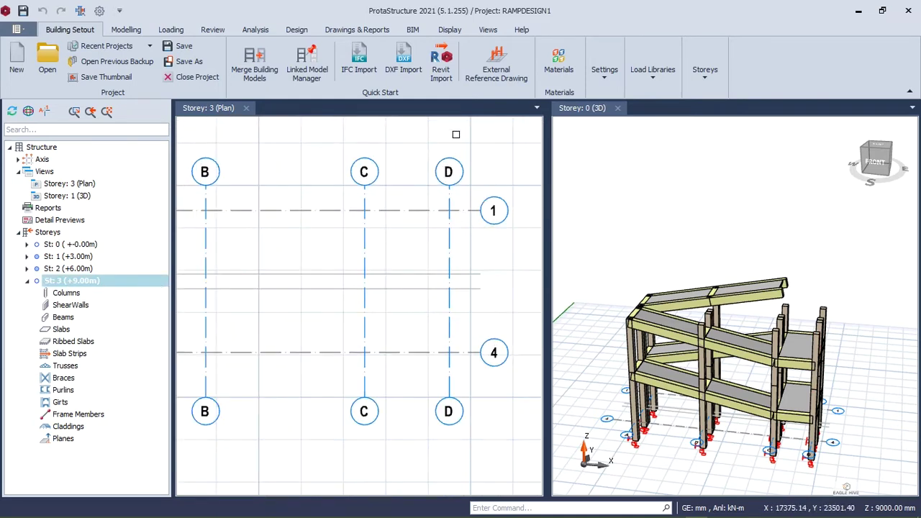
pyautogui.click(127, 29)
pyautogui.click(264, 61)
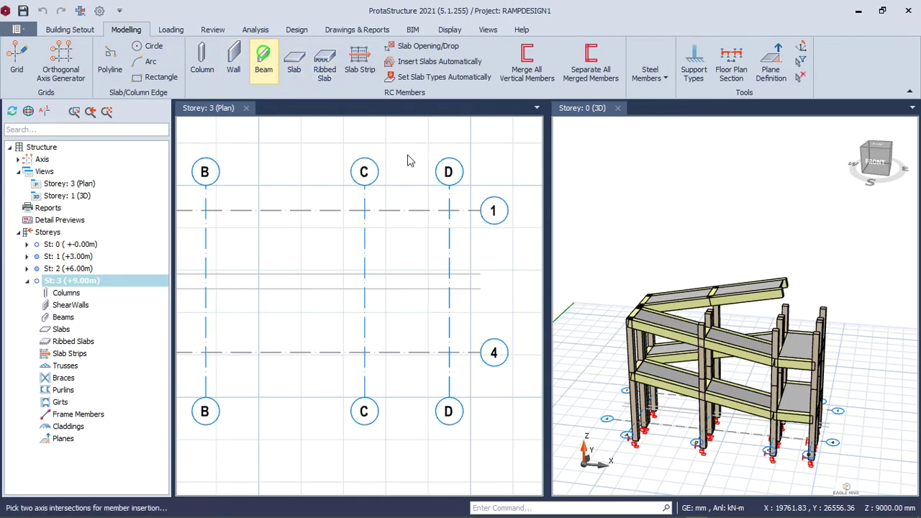
pyautogui.click(791, 201)
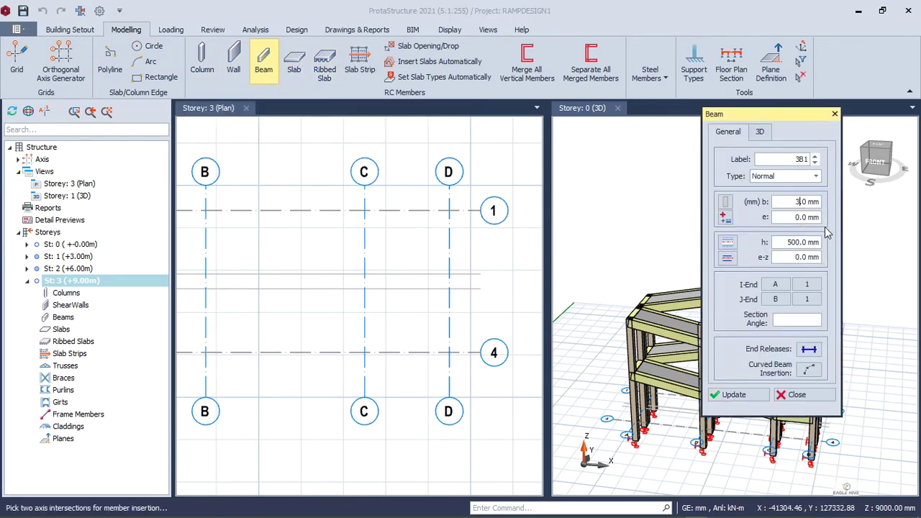
pyautogui.write('450')
pyautogui.click(364, 210)
pyautogui.click(448, 351)
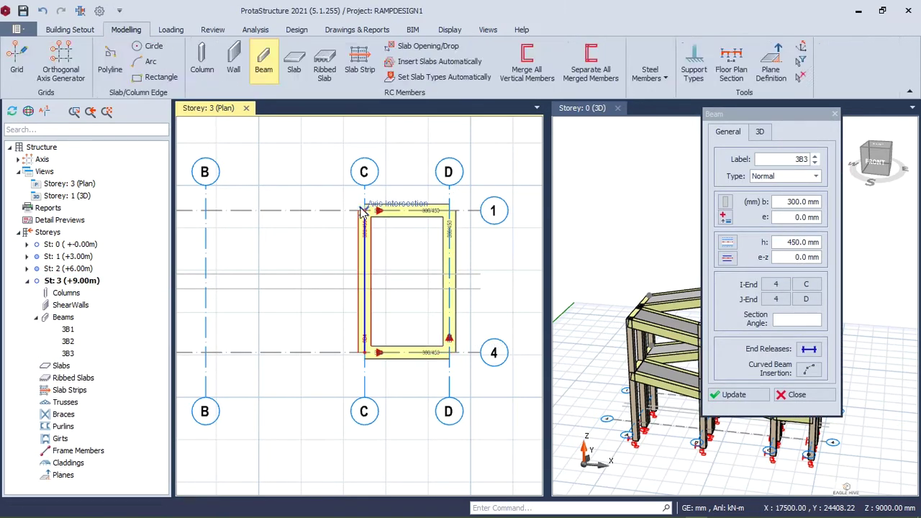
# - Insert a 150 mm slab in the storey 3 beam region between axes C and D
pyautogui.click(125, 30)
pyautogui.click(294, 61)
pyautogui.click(773, 377)
pyautogui.click(771, 397)
pyautogui.click(403, 267)
pyautogui.click(834, 114)
pyautogui.scroll(5, 811, 261)
pyautogui.moveTo(735, 305); pyautogui.dragTo(787, 296, button='middle')
pyautogui.scroll(-1, 511, 251)
pyautogui.scroll(1, 511, 251)
pyautogui.moveTo(495, 251); pyautogui.dragTo(442, 253, button='middle')
pyautogui.moveTo(463, 165); pyautogui.dragTo(376, 328)
pyautogui.click(234, 402)
pyautogui.click(192, 184)
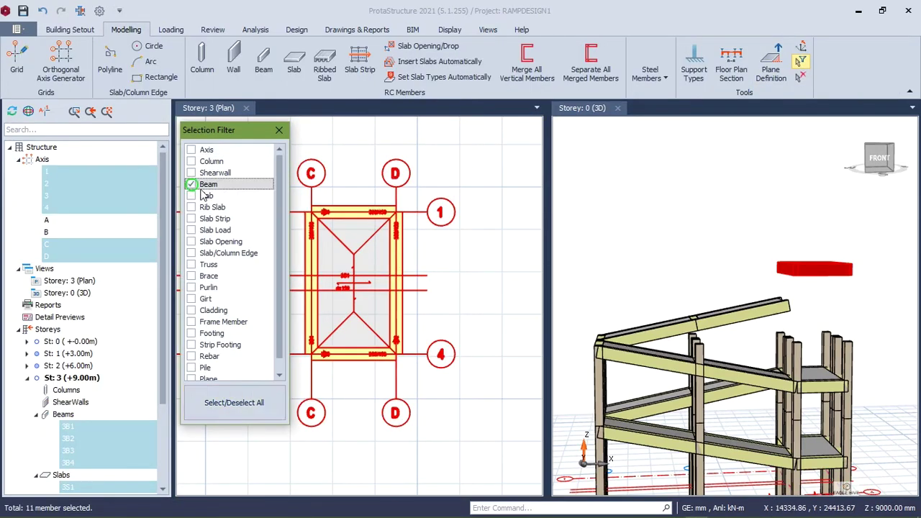
pyautogui.click(279, 131)
pyautogui.press('Escape')
pyautogui.hotkey('ctrl', 'a')
pyautogui.press('Escape')
# - Restrict the selection to beams, select the four storey 3 landing beams and open their summary table
pyautogui.click(802, 61)
pyautogui.click(210, 186)
pyautogui.click(233, 402)
pyautogui.click(234, 403)
pyautogui.click(192, 185)
pyautogui.moveTo(441, 185); pyautogui.dragTo(300, 368)
pyautogui.rightClick(405, 254)
pyautogui.click(529, 147)
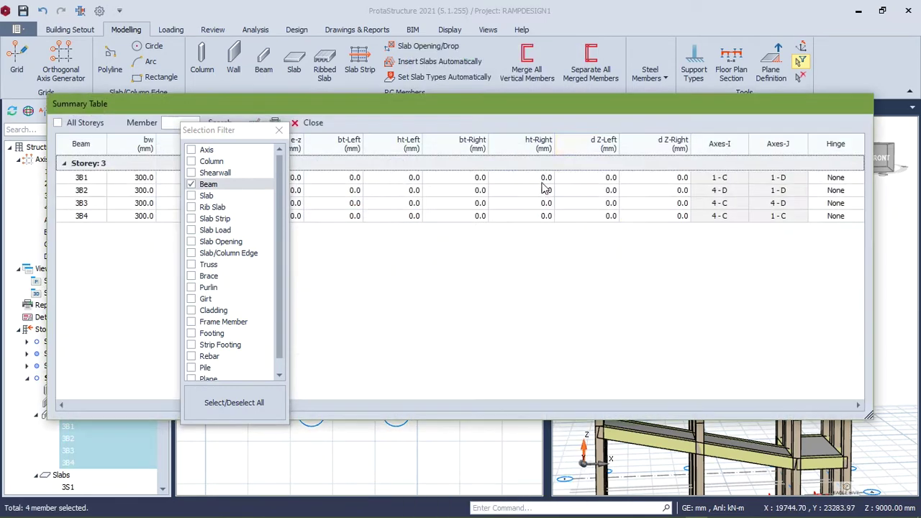
# - Set the left and right dZ of the four storey 3 landing beams to -1500 mm
pyautogui.moveTo(377, 110); pyautogui.dragTo(438, 87)
pyautogui.click(719, 121)
pyautogui.click(651, 121)
pyautogui.click(316, 101)
pyautogui.doubleClick(440, 222)
pyautogui.write('-1500')
pyautogui.click(545, 265)
pyautogui.click(719, 120)
pyautogui.click(315, 101)
pyautogui.click(544, 265)
pyautogui.click(374, 100)
# - Lower the relative level of the storey 3 landing slab between axes C and D to match its beams
pyautogui.rightClick(784, 265)
pyautogui.moveTo(851, 319)
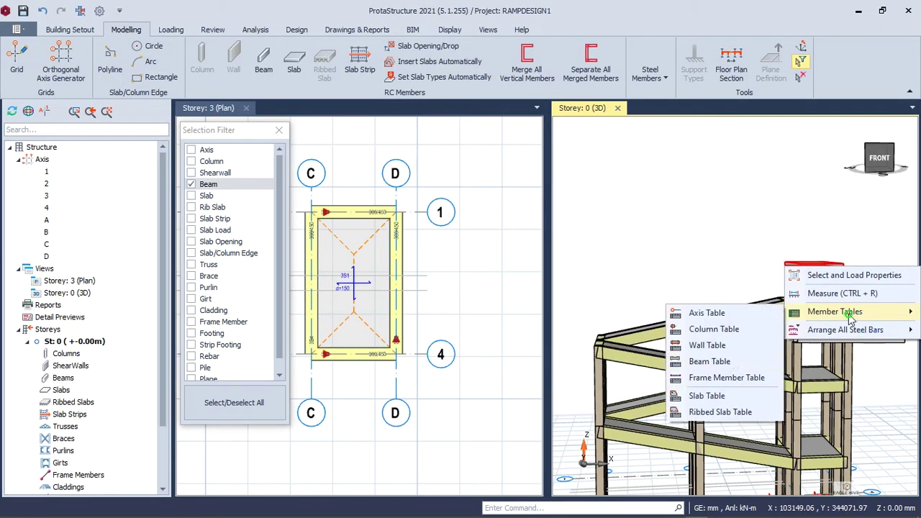
pyautogui.click(703, 396)
pyautogui.click(362, 104)
pyautogui.doubleClick(343, 248)
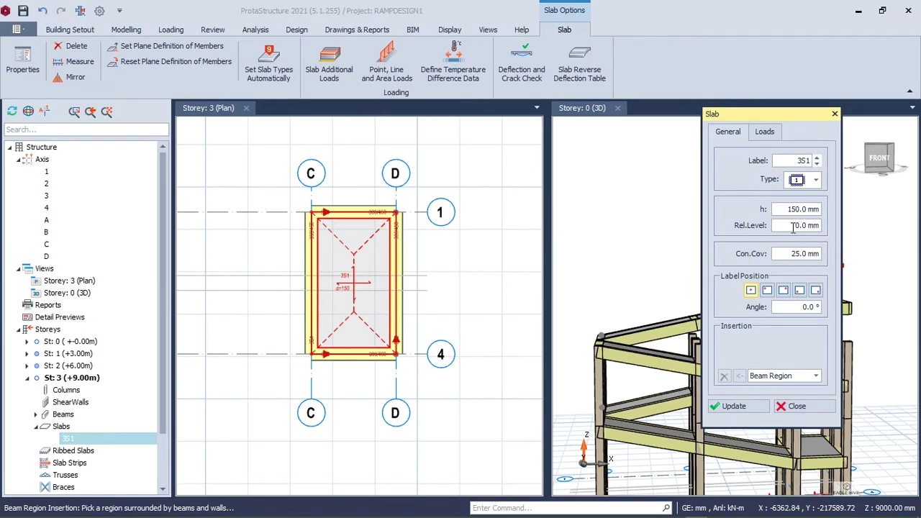
pyautogui.click(735, 406)
pyautogui.moveTo(743, 115); pyautogui.dragTo(661, 116)
pyautogui.click(712, 406)
pyautogui.moveTo(735, 306); pyautogui.dragTo(861, 362, button='middle')
pyautogui.moveTo(871, 326); pyautogui.dragTo(750, 354)
pyautogui.rightClick(749, 354)
pyautogui.press('Escape')
pyautogui.moveTo(907, 288)
pyautogui.mouseDown(button='middle')
pyautogui.moveTo(883, 324)
pyautogui.moveTo(899, 317)
pyautogui.moveTo(878, 331)
pyautogui.mouseUp(button='middle')
pyautogui.press('Escape')
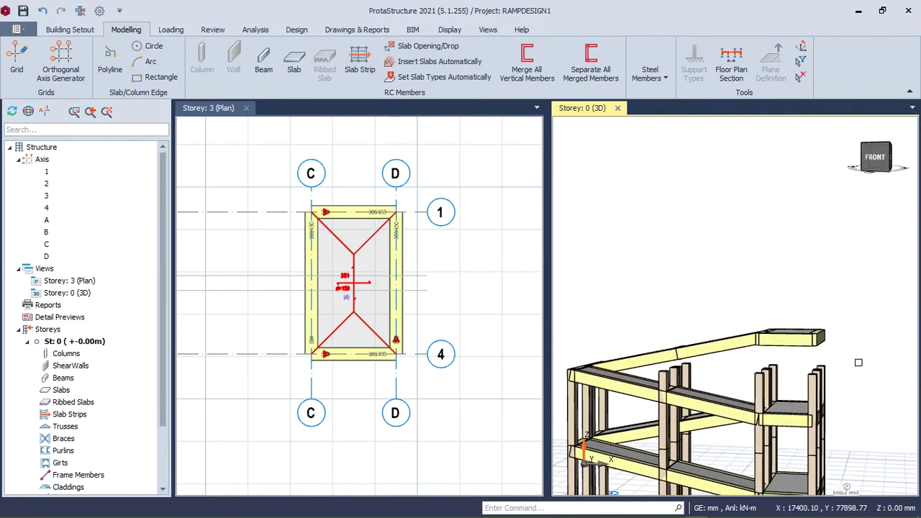
# - Raise the dZ-Top of the eight storey 2 columns on axes C and D to reach the upper landing
pyautogui.moveTo(853, 358); pyautogui.dragTo(742, 389)
pyautogui.rightClick(746, 388)
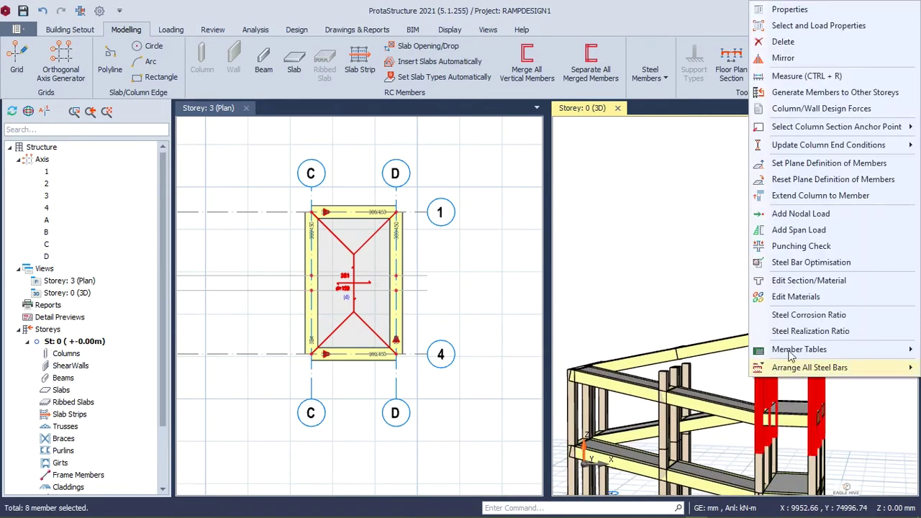
pyautogui.click(827, 10)
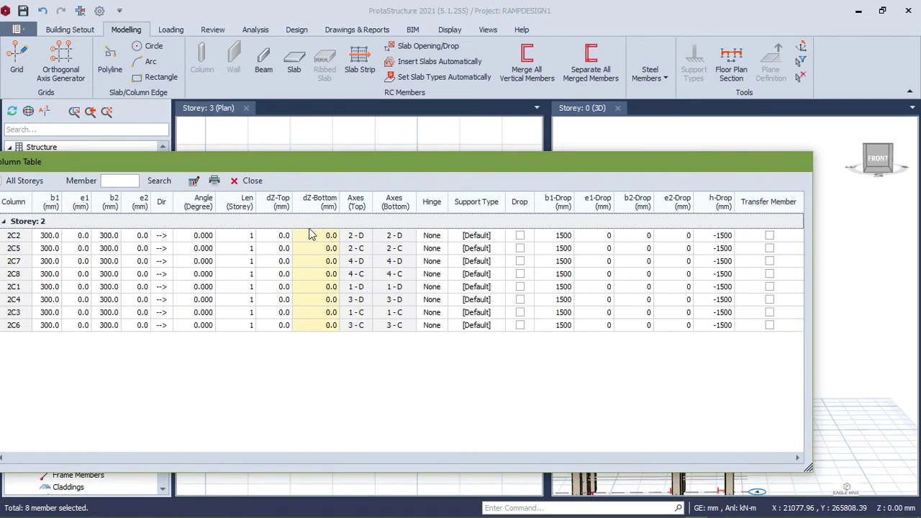
pyautogui.click(280, 201)
pyautogui.click(194, 180)
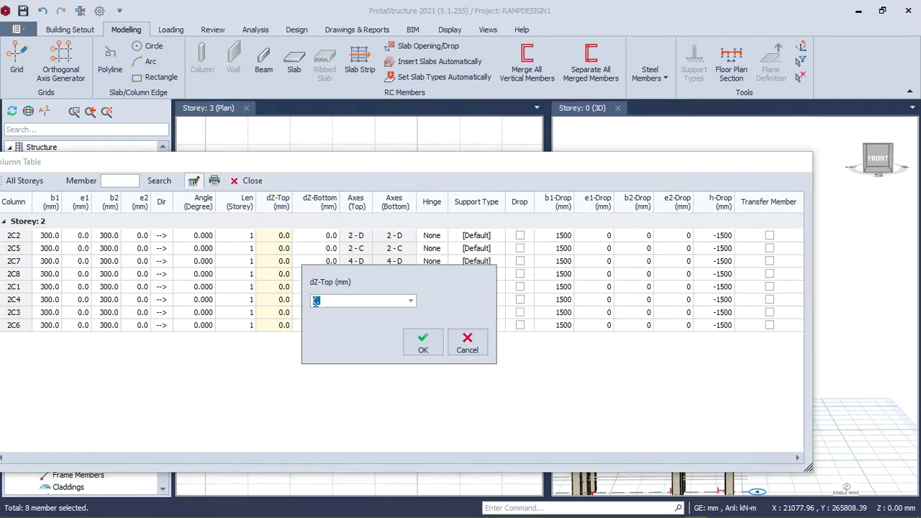
pyautogui.click(424, 345)
pyautogui.moveTo(761, 154); pyautogui.dragTo(658, 154)
pyautogui.click(156, 186)
# - Select the four upper columns on axis B and open their column table for editing dZ-Top
pyautogui.moveTo(711, 255); pyautogui.dragTo(879, 267)
pyautogui.click(722, 339)
pyautogui.scroll(5, 723, 337)
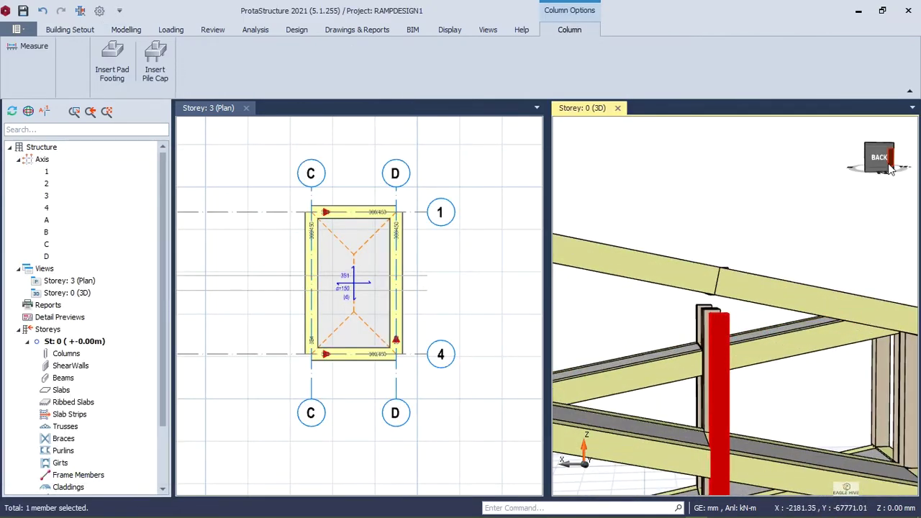
pyautogui.click(878, 159)
pyautogui.scroll(5, 772, 267)
pyautogui.rightClick(730, 246)
pyautogui.click(777, 216)
pyautogui.moveTo(705, 169); pyautogui.dragTo(602, 149)
pyautogui.click(189, 189)
# - Try a dZ-Top of 300 mm for the four axis B columns
pyautogui.click(101, 165)
pyautogui.click(240, 284)
pyautogui.press('BackSpace')
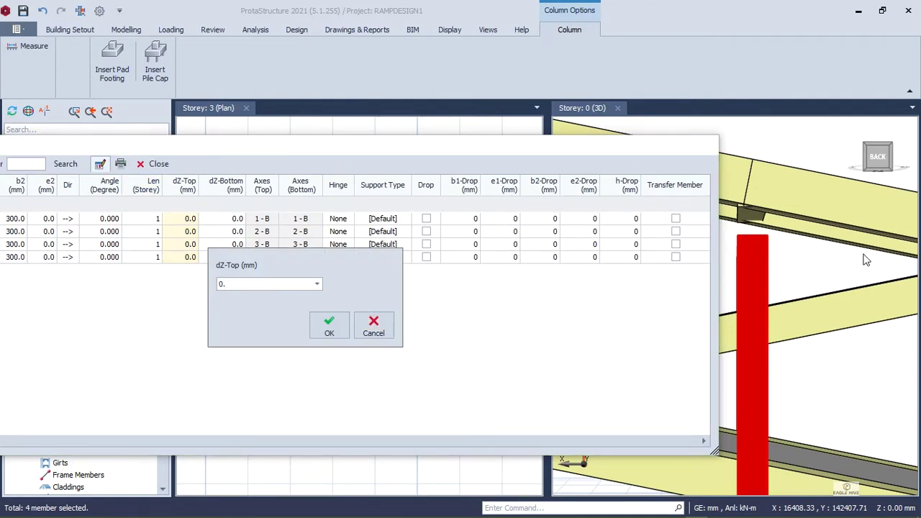
pyautogui.write('300')
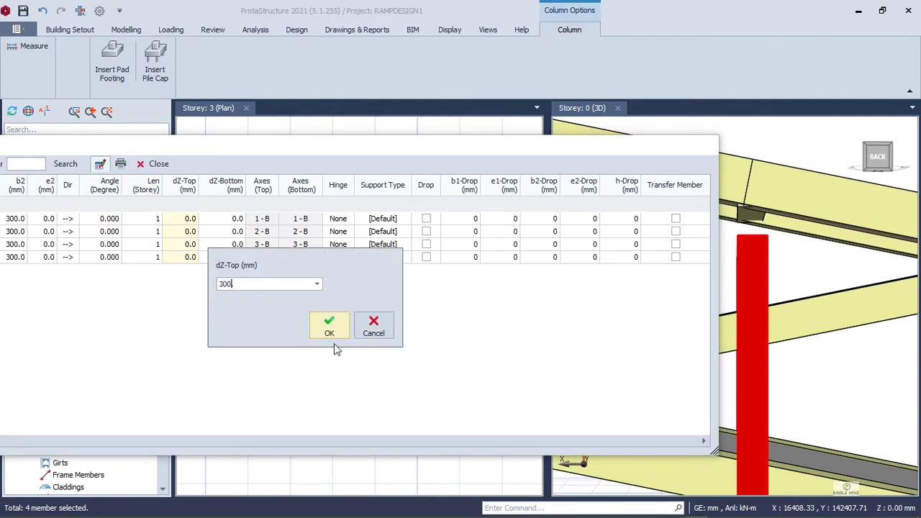
pyautogui.click(333, 335)
# - Try a dZ-Top of 450 mm for the four upper columns on axis B
pyautogui.click(99, 163)
pyautogui.click(238, 284)
pyautogui.write('150.')
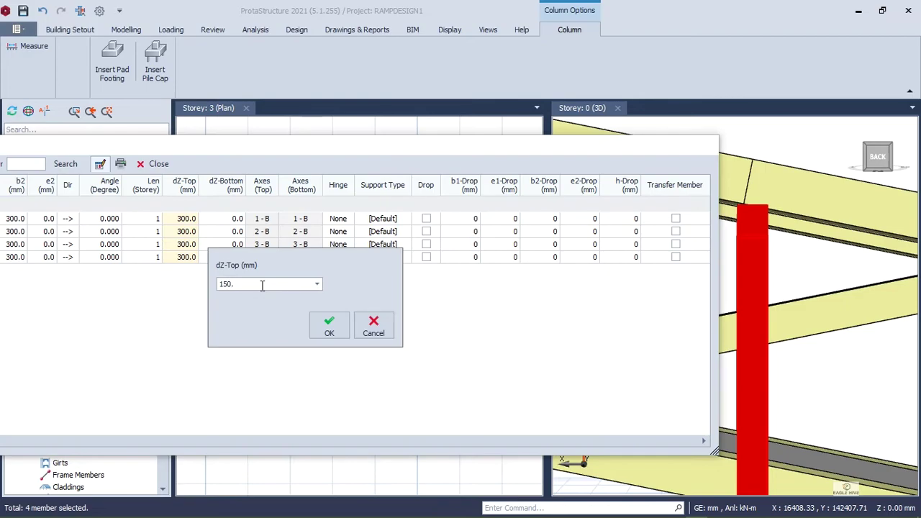
pyautogui.click(320, 326)
pyautogui.click(181, 230)
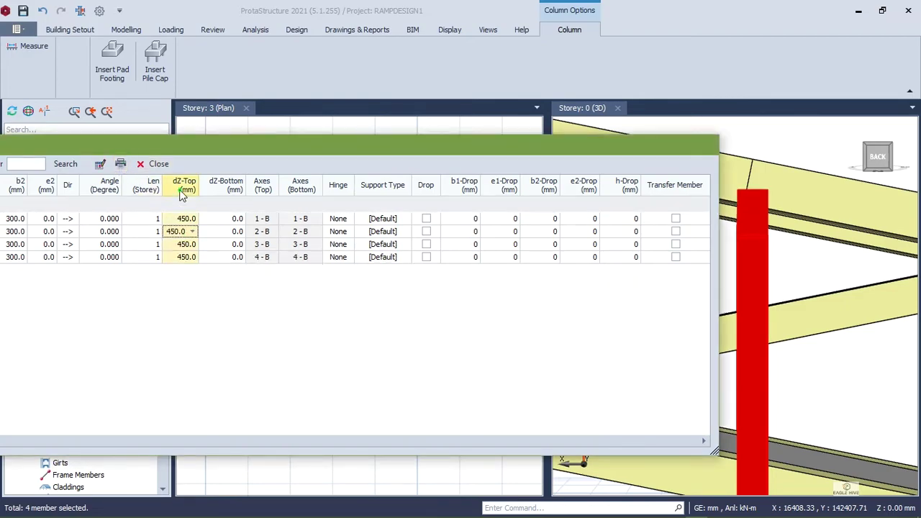
# - Try a dZ-Top of 600 mm for the axis B columns and close the column table
pyautogui.click(99, 163)
pyautogui.click(236, 284)
pyautogui.write('600')
pyautogui.click(326, 332)
pyautogui.click(159, 165)
# - Reopen the table of the four selected axis B columns, set their dZ-Top to 1500 mm and clear the selection
pyautogui.scroll(-5, 734, 306)
pyautogui.moveTo(734, 306); pyautogui.dragTo(554, 316, button='middle')
pyautogui.rightClick(779, 350)
pyautogui.click(830, 6)
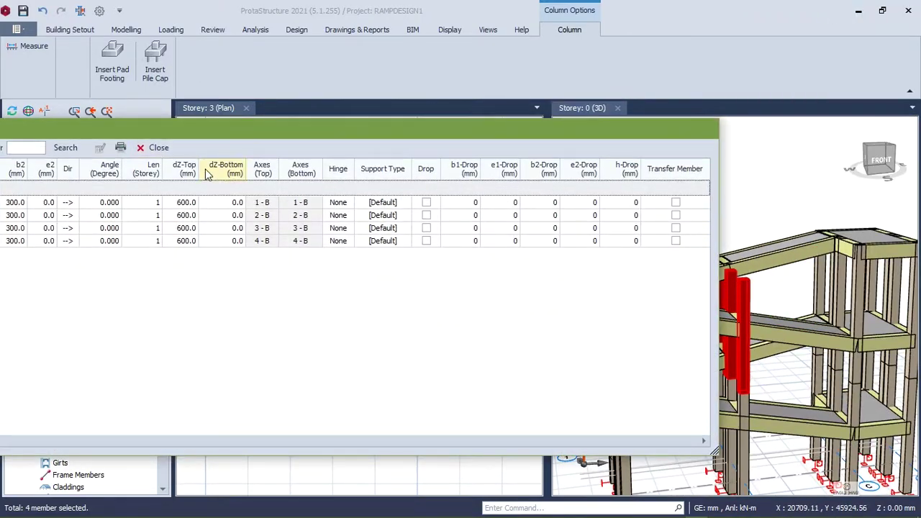
pyautogui.click(181, 205)
pyautogui.click(100, 148)
pyautogui.click(233, 276)
pyautogui.write('1500')
pyautogui.click(330, 318)
pyautogui.click(158, 148)
pyautogui.moveTo(719, 230); pyautogui.dragTo(651, 215, button='middle')
pyautogui.press('Escape')
pyautogui.moveTo(791, 367); pyautogui.dragTo(800, 412, button='middle')
pyautogui.scroll(-3, 437, 296)
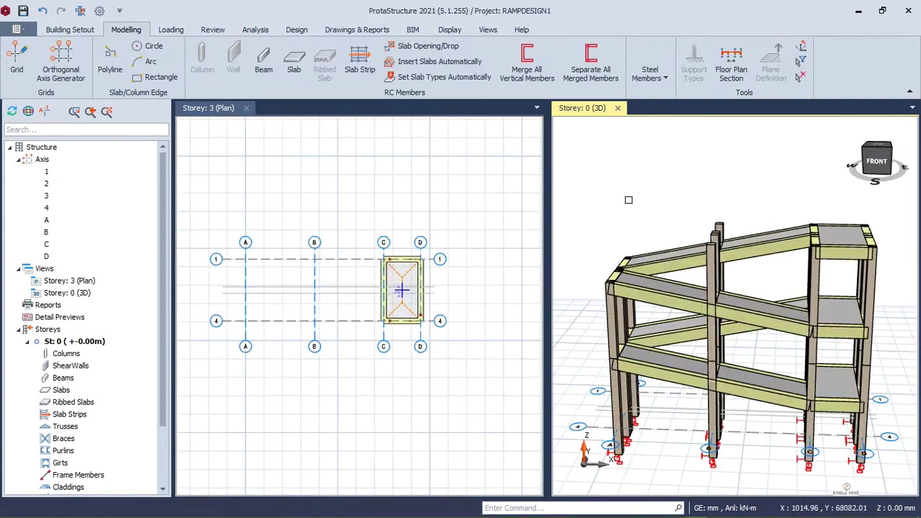
# - Run the building analysis with column/wall and beam reinforcement design, bar re-selection and steel member design check, then close the analysis dialog
pyautogui.click(256, 30)
pyautogui.click(19, 63)
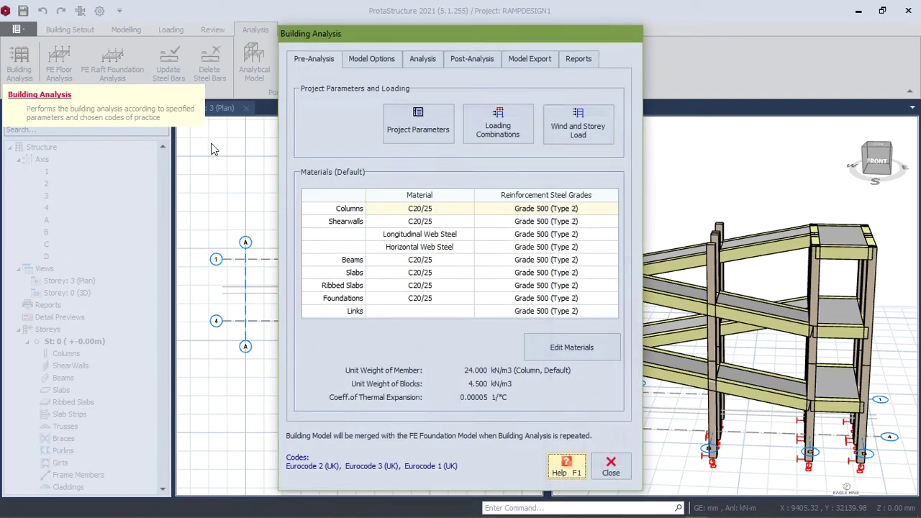
pyautogui.click(373, 61)
pyautogui.click(430, 61)
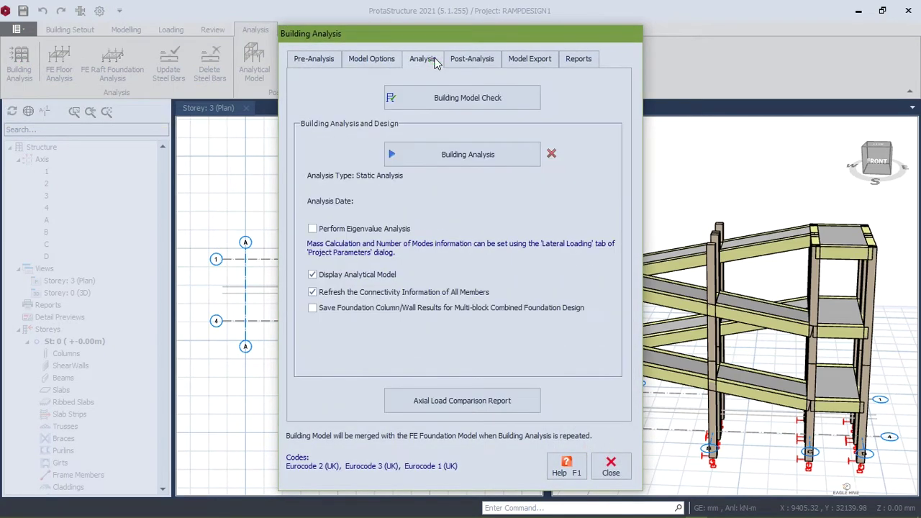
pyautogui.click(422, 155)
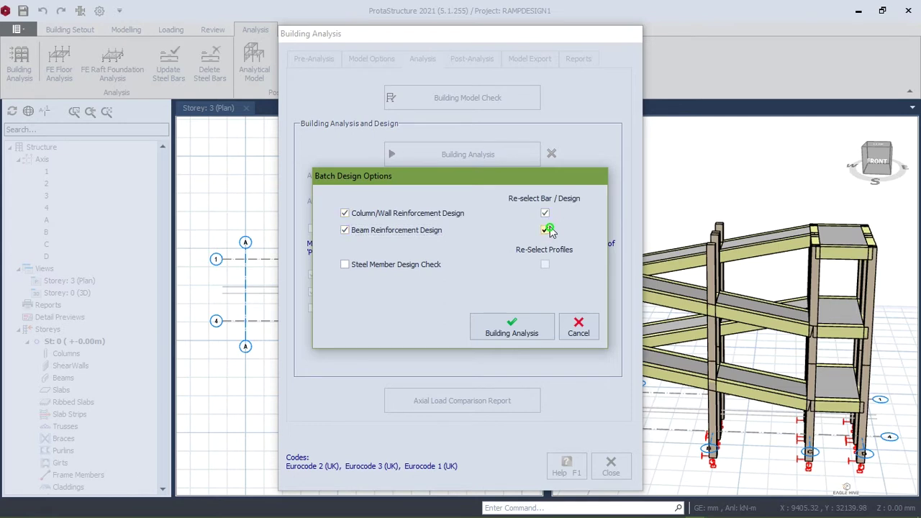
pyautogui.click(404, 264)
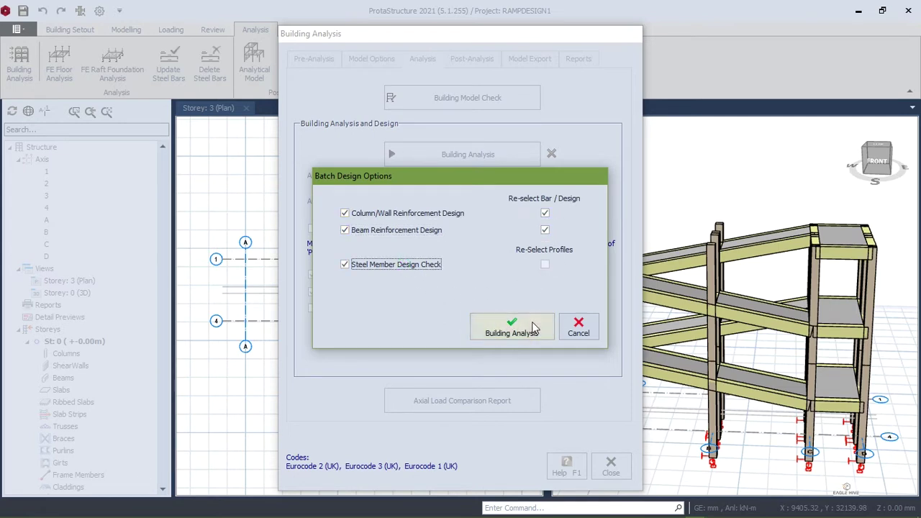
pyautogui.click(511, 328)
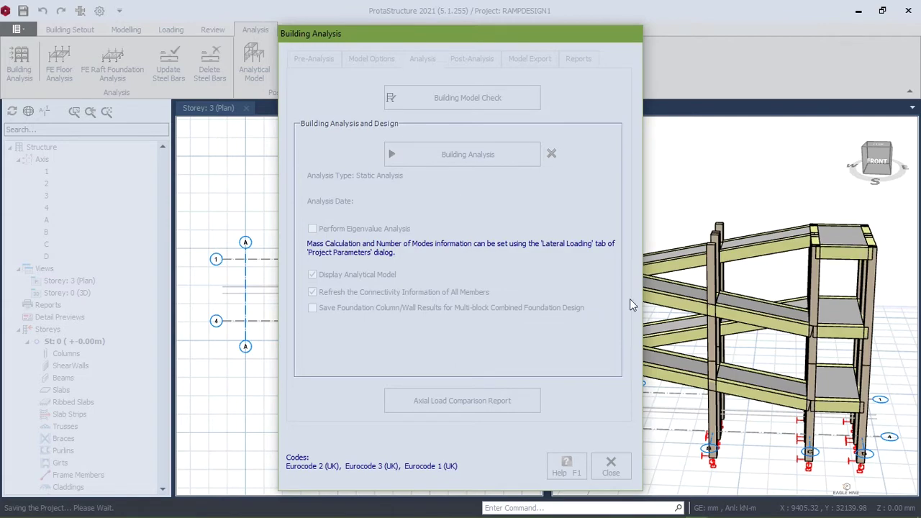
pyautogui.hotkey('alt', 'Tab')
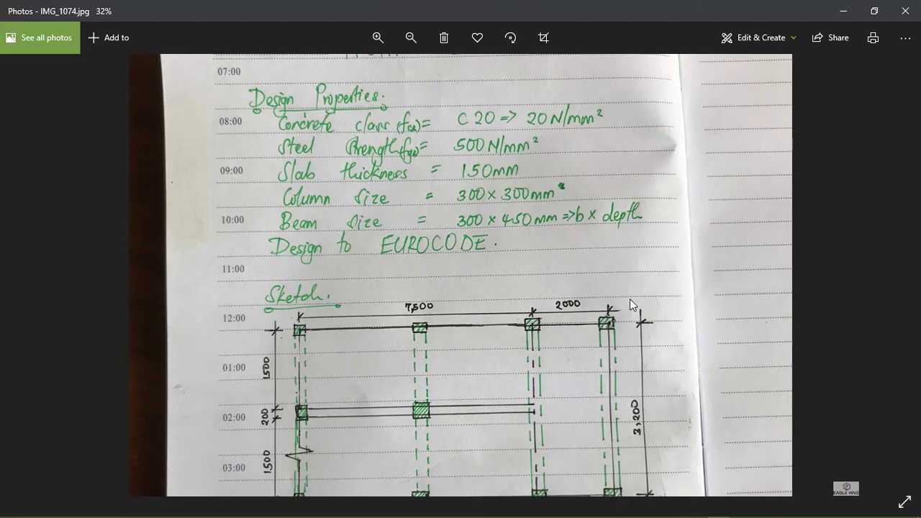
pyautogui.click(596, 376)
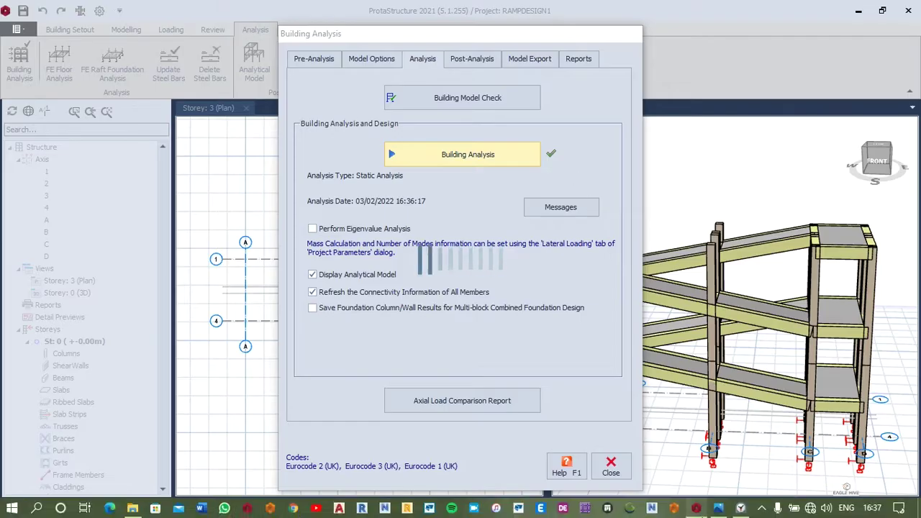
pyautogui.click(610, 466)
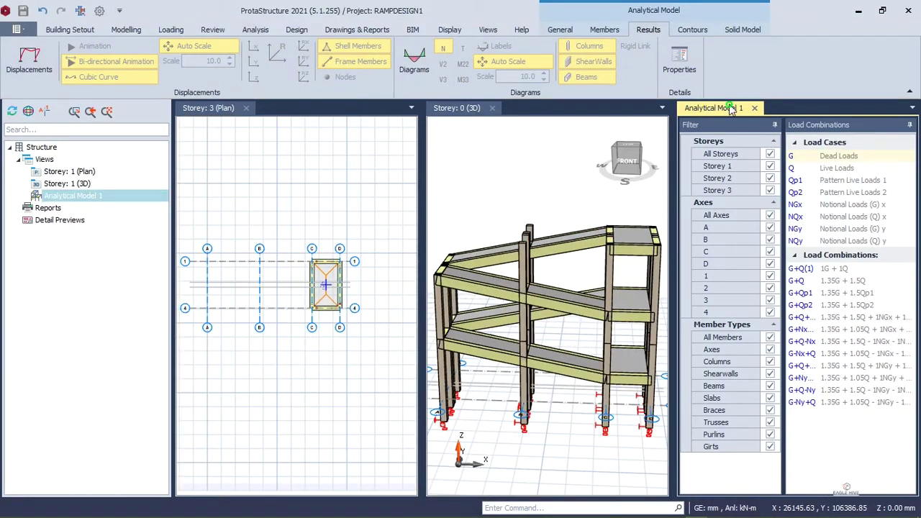
# - Close the storey 3 plan view and inspect the analytical model alongside the 3D ramp model
pyautogui.click(245, 108)
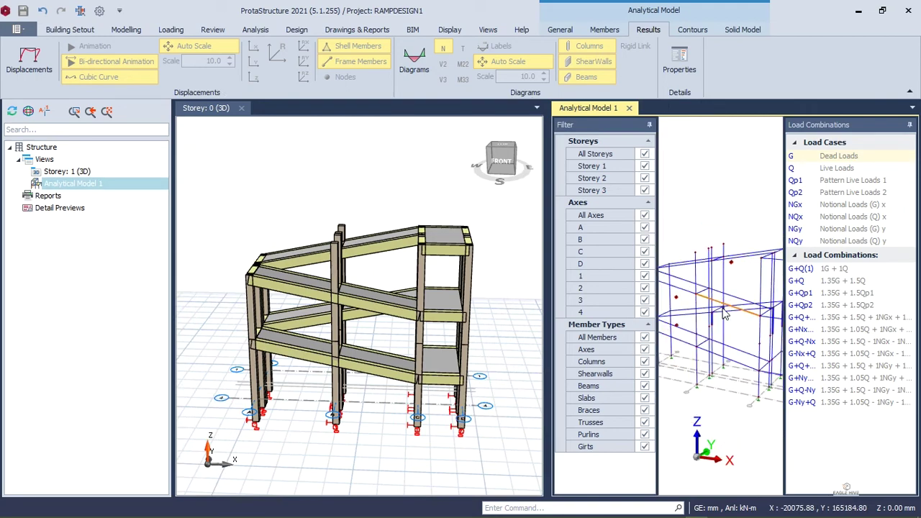
pyautogui.scroll(-2, 740, 318)
pyautogui.moveTo(741, 320); pyautogui.dragTo(729, 306, button='middle')
pyautogui.scroll(2, 411, 317)
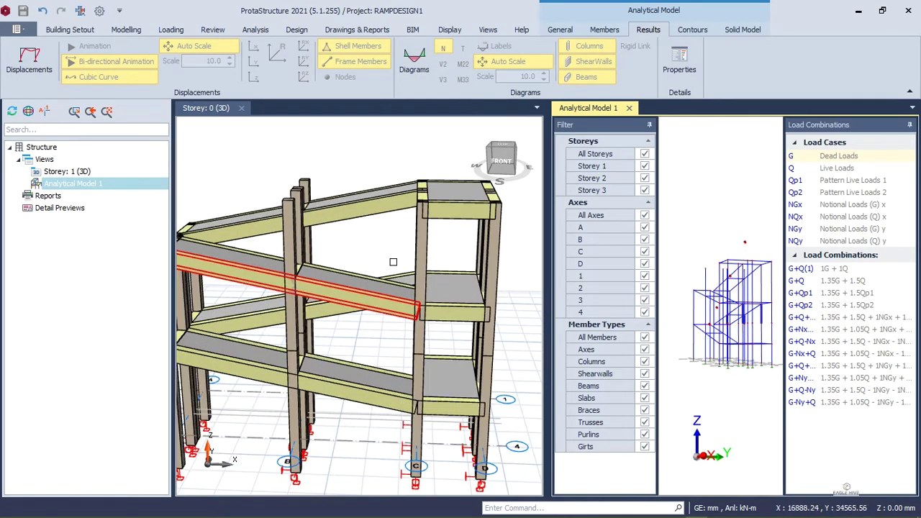
pyautogui.scroll(-1, 351, 232)
pyautogui.click(361, 289)
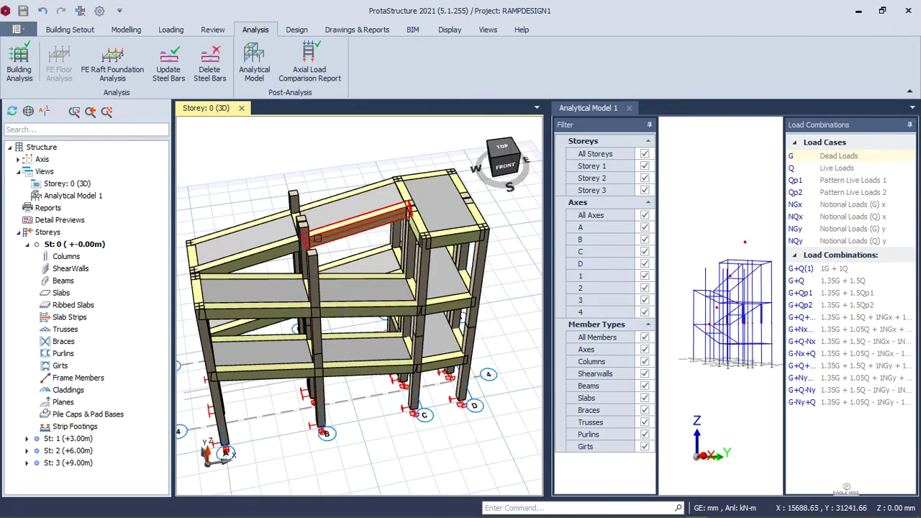
# - Set the storey diaphragm model in the building analysis slab options to No Rigid Diaphragm Floor Levels
pyautogui.click(20, 63)
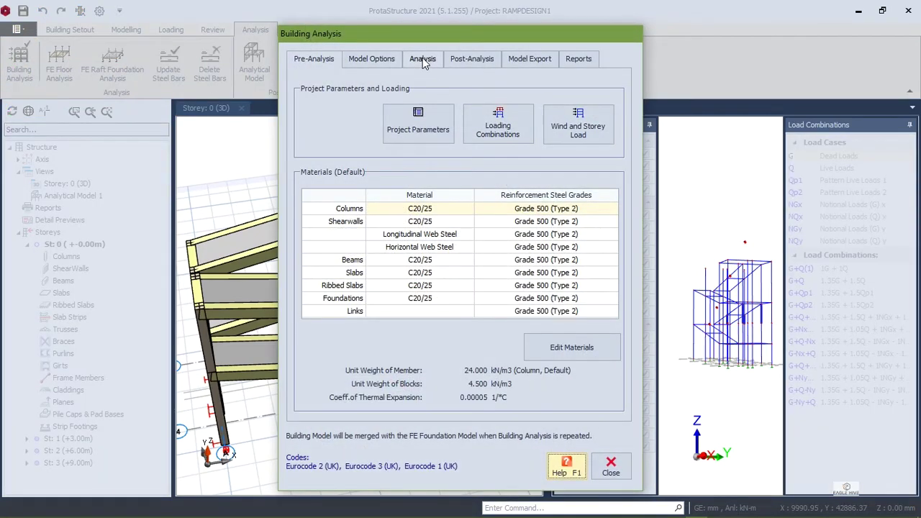
pyautogui.click(423, 60)
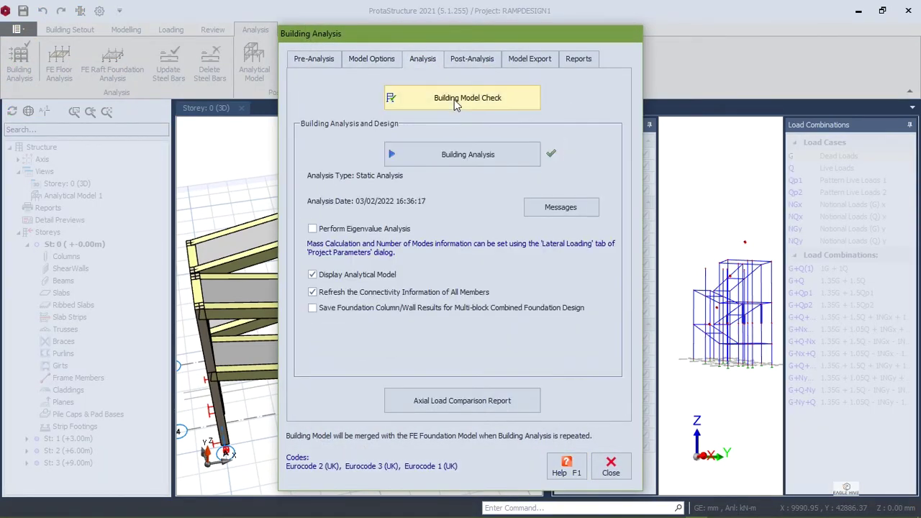
pyautogui.click(371, 59)
pyautogui.click(417, 84)
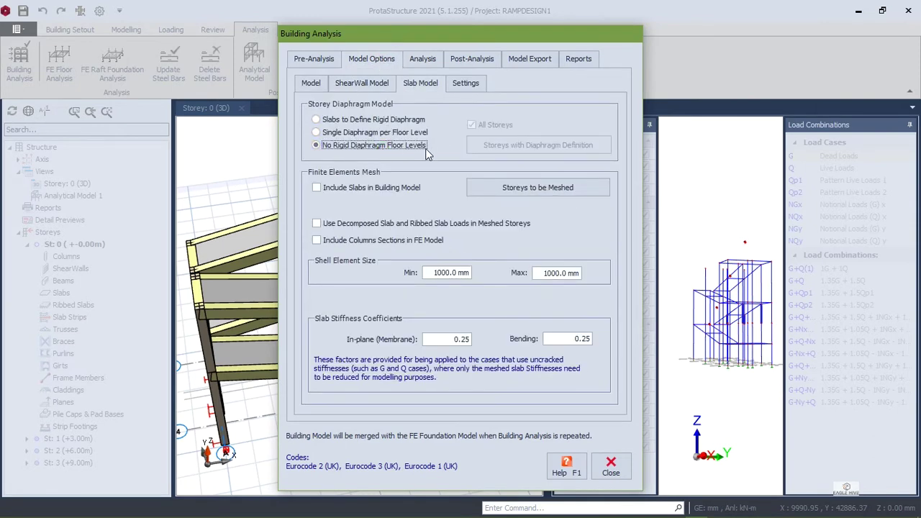
# - Rerun the building analysis with bars re-selected for the column/wall and beam reinforcement design
pyautogui.click(424, 60)
pyautogui.click(468, 158)
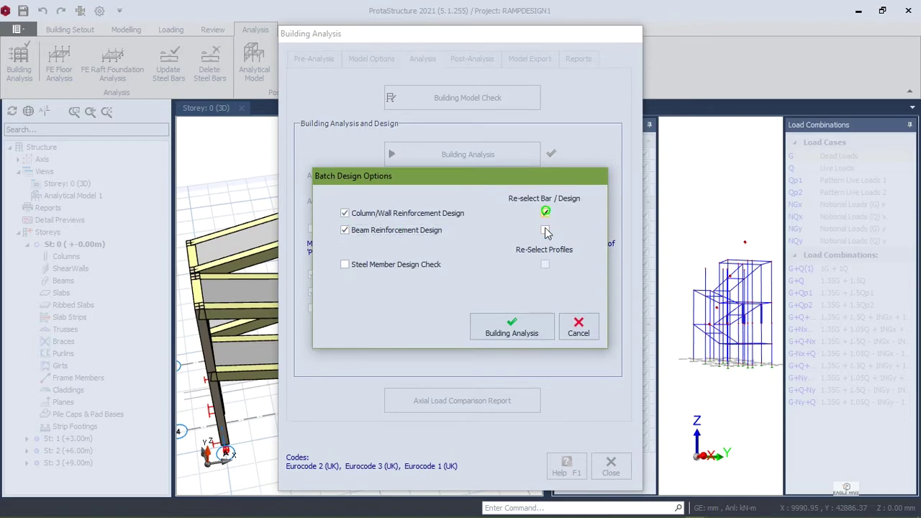
pyautogui.click(533, 325)
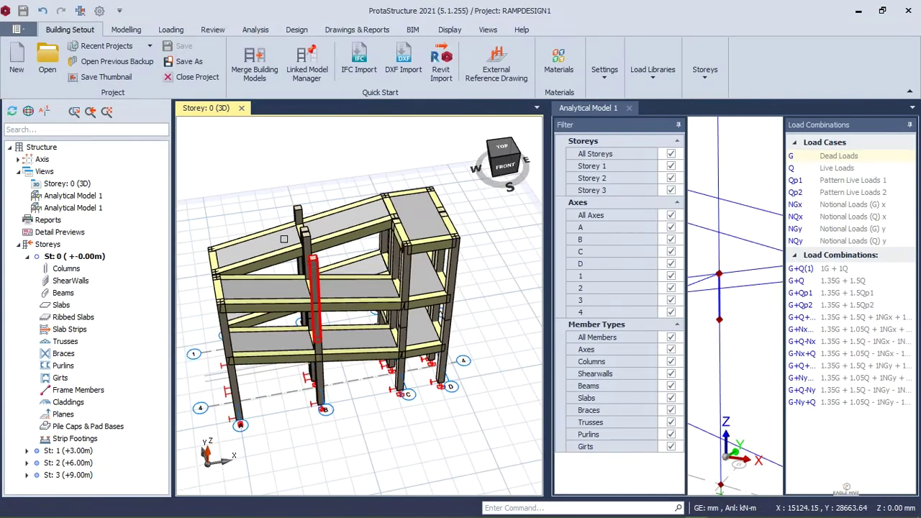
# - Merge all connected vertical members in the structure and inspect the columns at the landing in the 3D view
pyautogui.click(126, 29)
pyautogui.click(526, 67)
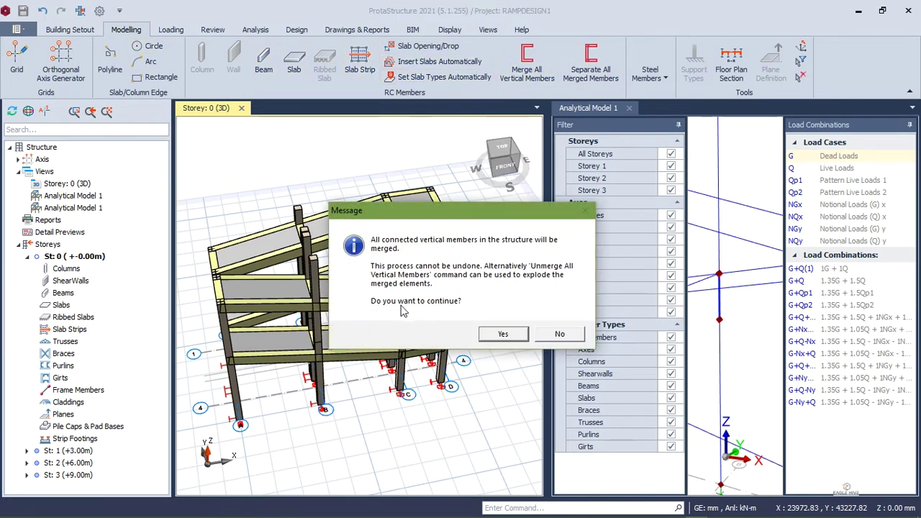
pyautogui.click(502, 333)
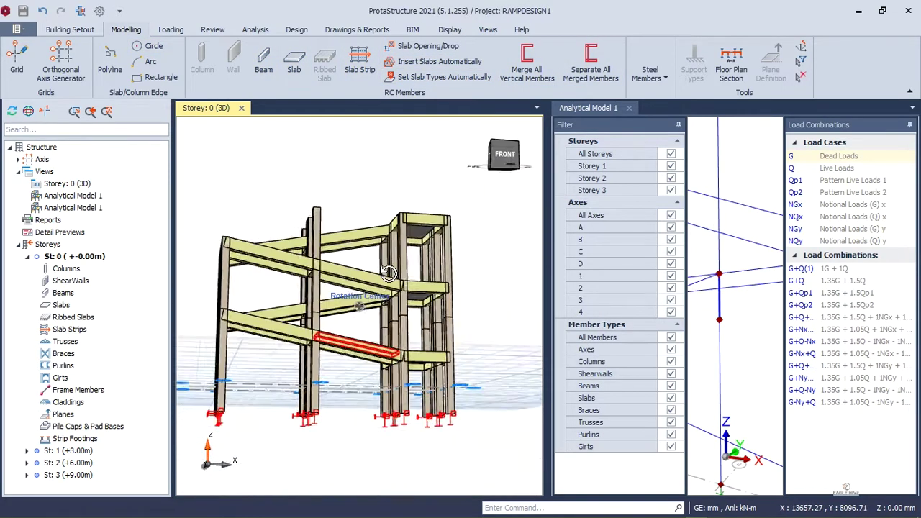
pyautogui.scroll(3, 416, 351)
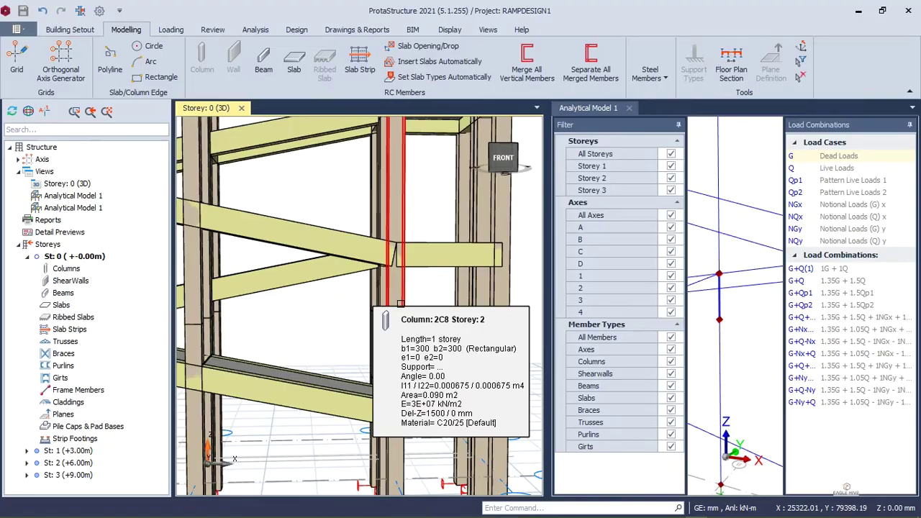
pyautogui.click(400, 303)
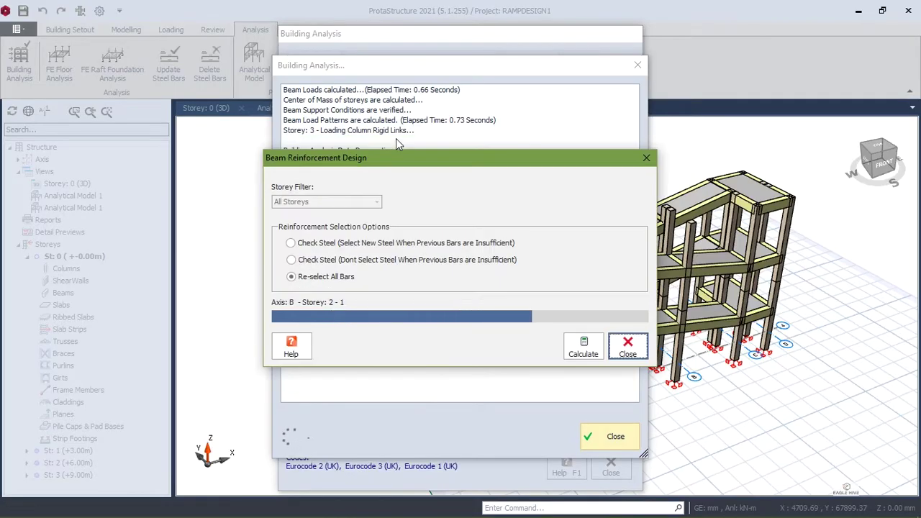
# - Close the completed analysis log and review the design status and steel bars in the column reinforcement design table
pyautogui.click(622, 371)
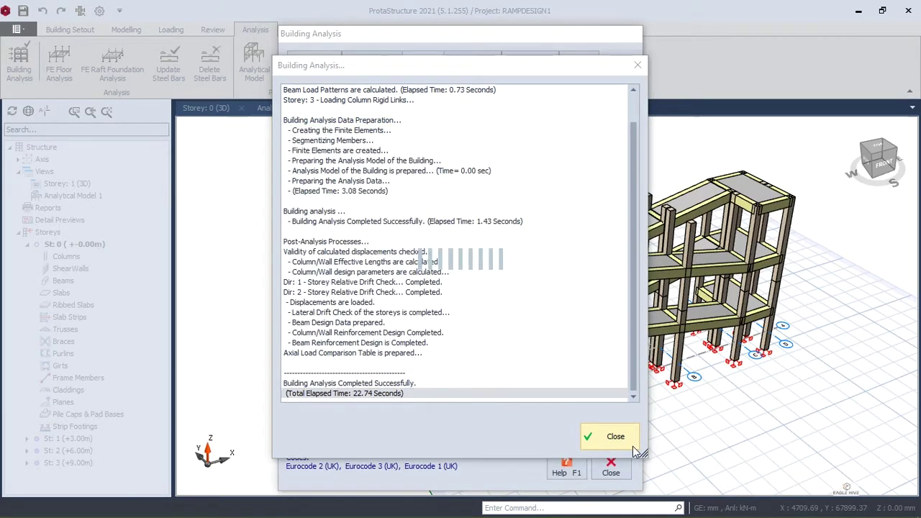
pyautogui.click(616, 439)
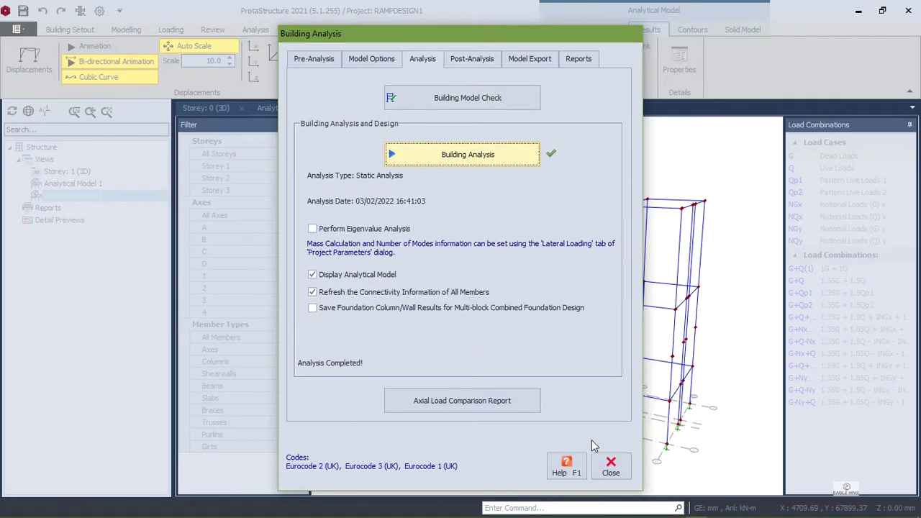
pyautogui.click(471, 60)
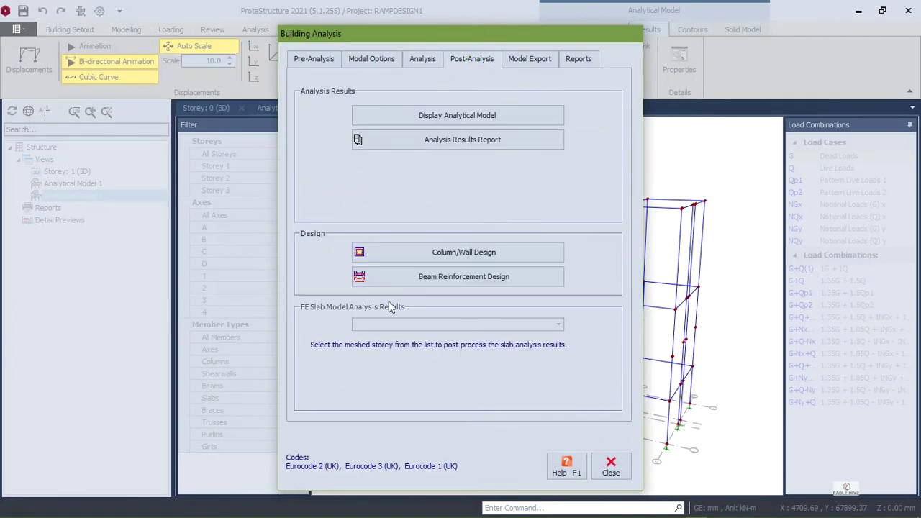
pyautogui.click(475, 253)
pyautogui.scroll(-3, 364, 324)
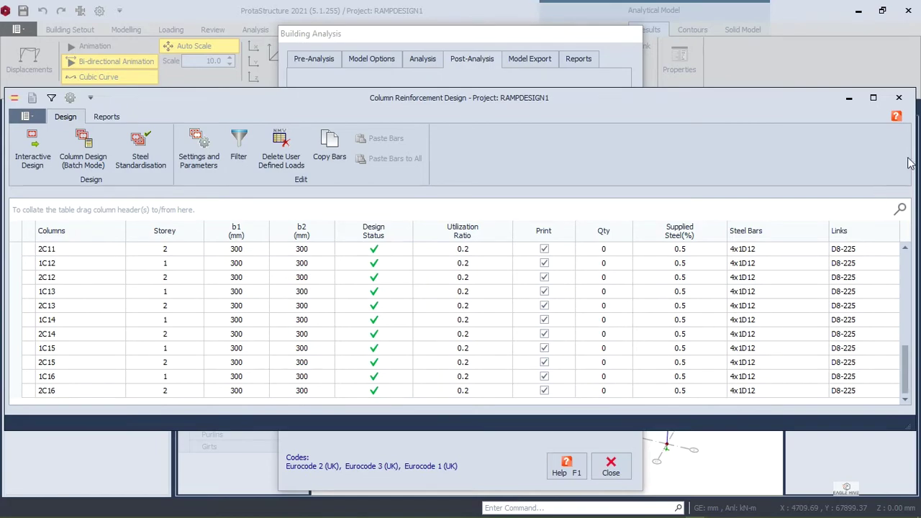
pyautogui.click(898, 97)
# - Review the beam reinforcement design, including the rebar details of storey 2 beams 2B2 - 2B11 on axis 1, and close the analysis dialog
pyautogui.click(389, 280)
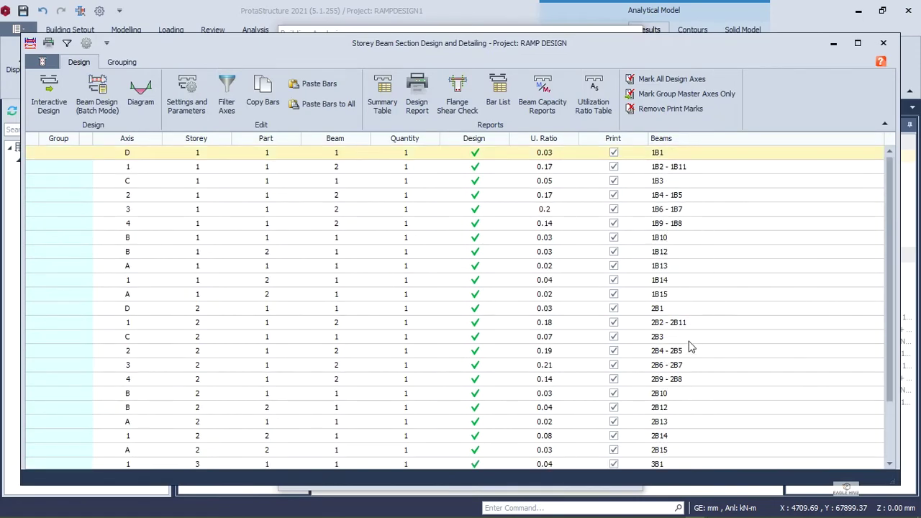
pyautogui.click(689, 328)
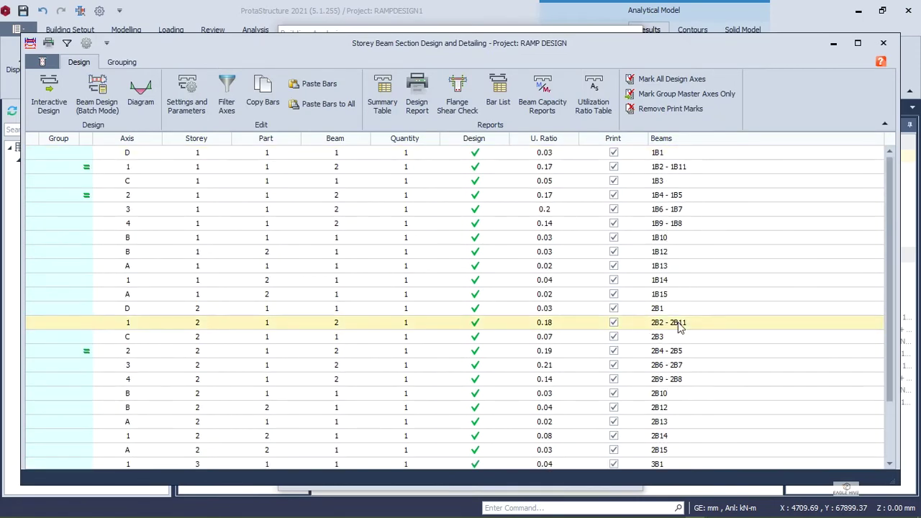
pyautogui.doubleClick(680, 325)
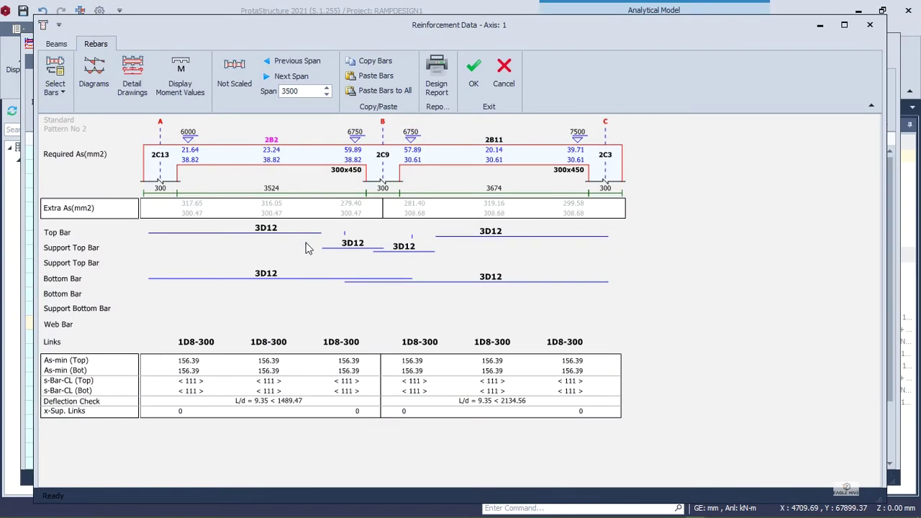
pyautogui.click(503, 71)
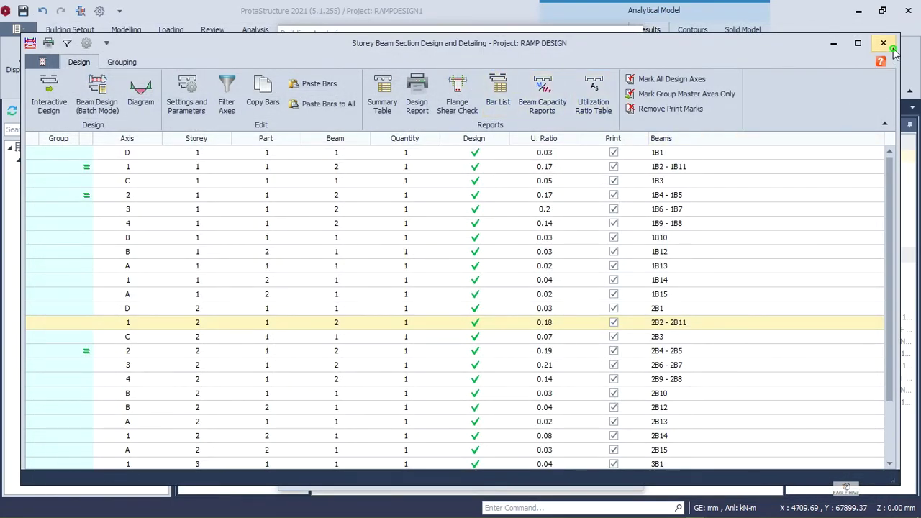
pyautogui.click(883, 44)
pyautogui.click(611, 466)
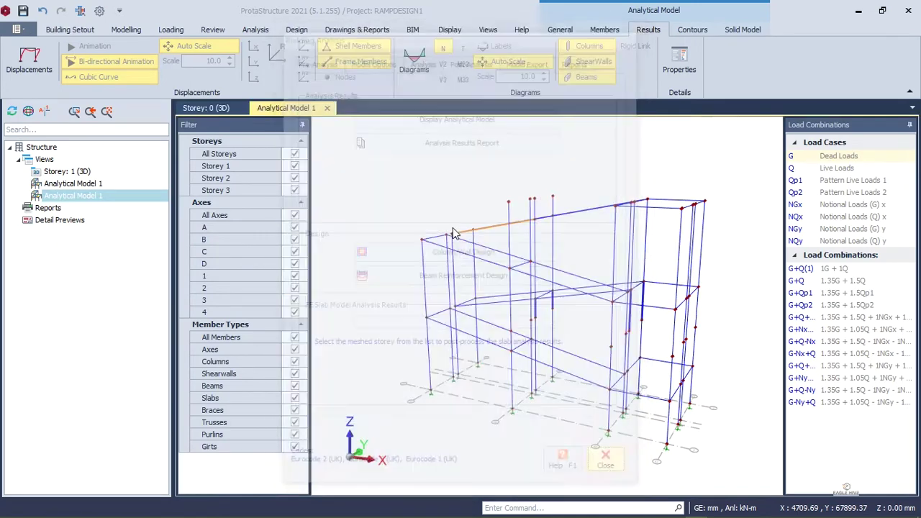
# - Set the live load q of all slabs on all storeys to 4.000 kN/m2 in the slab table
pyautogui.click(212, 109)
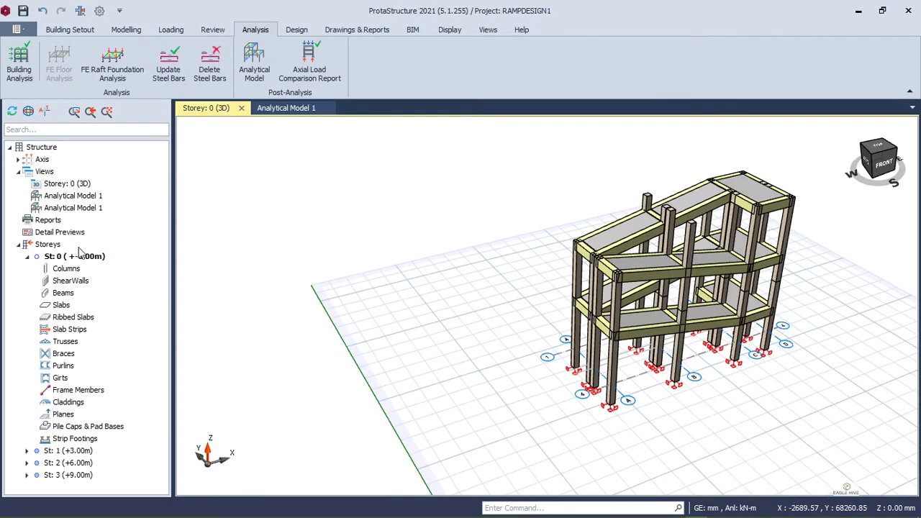
pyautogui.rightClick(68, 306)
pyautogui.click(93, 329)
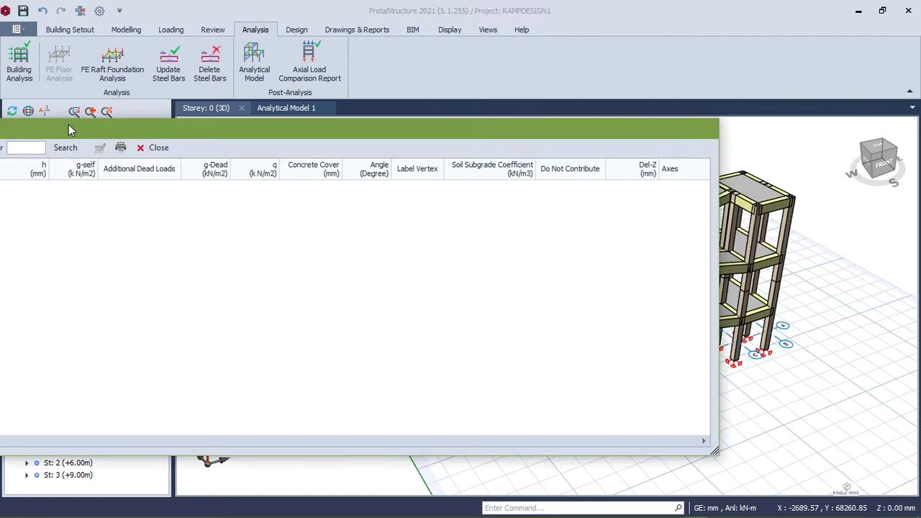
pyautogui.moveTo(69, 125); pyautogui.dragTo(316, 78)
pyautogui.moveTo(474, 78); pyautogui.dragTo(375, 78)
pyautogui.click(395, 128)
pyautogui.click(328, 99)
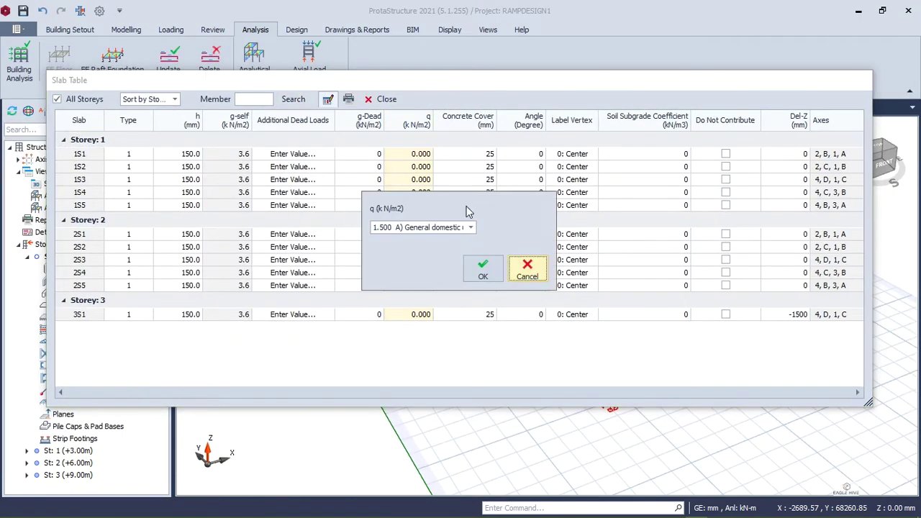
pyautogui.click(470, 227)
pyautogui.click(464, 270)
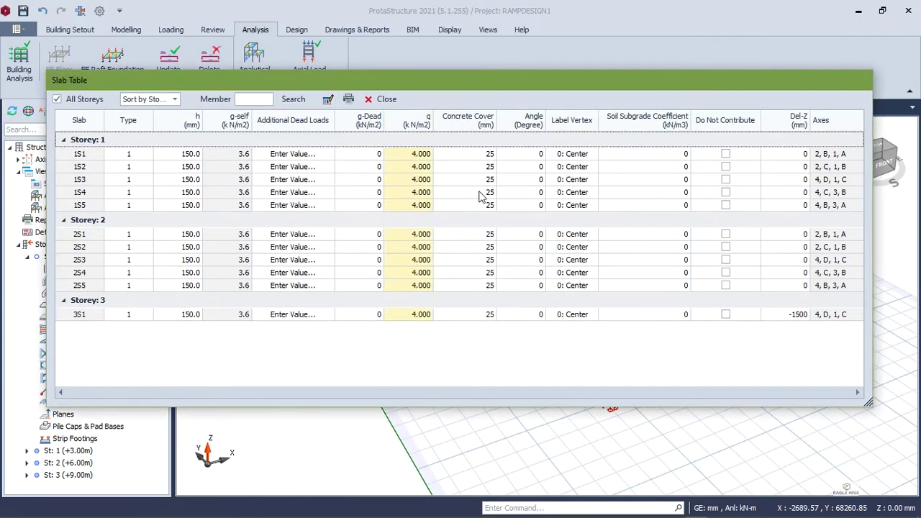
pyautogui.click(381, 99)
# - Determine the slab types automatically, using a 70% minimum edge coverage length ratio for continuity
pyautogui.click(126, 30)
pyautogui.click(440, 77)
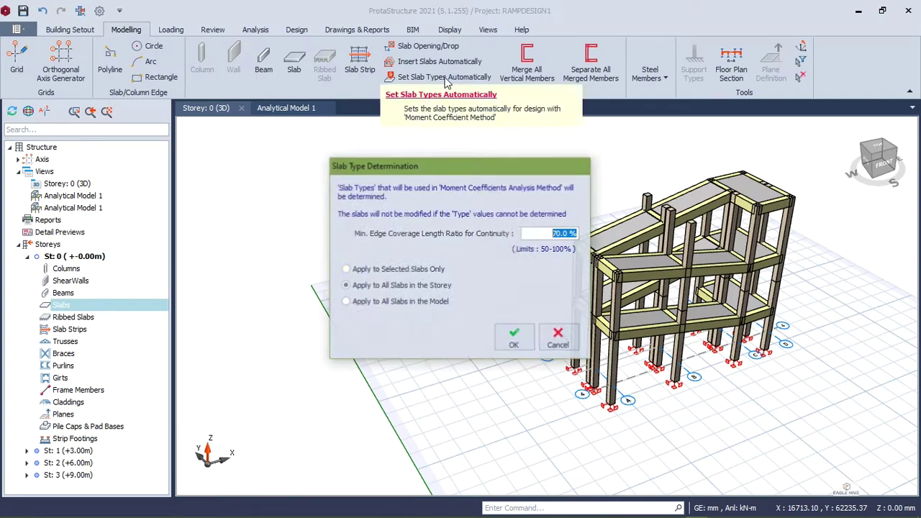
pyautogui.click(517, 335)
# - Rerun the building analysis and close the analysis log and dialog
pyautogui.click(256, 30)
pyautogui.click(19, 69)
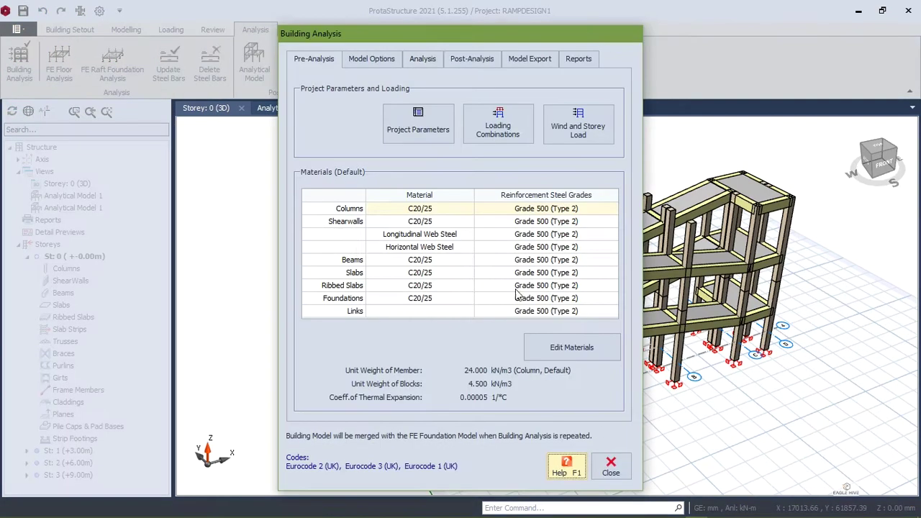
pyautogui.click(423, 58)
pyautogui.click(442, 165)
pyautogui.click(525, 328)
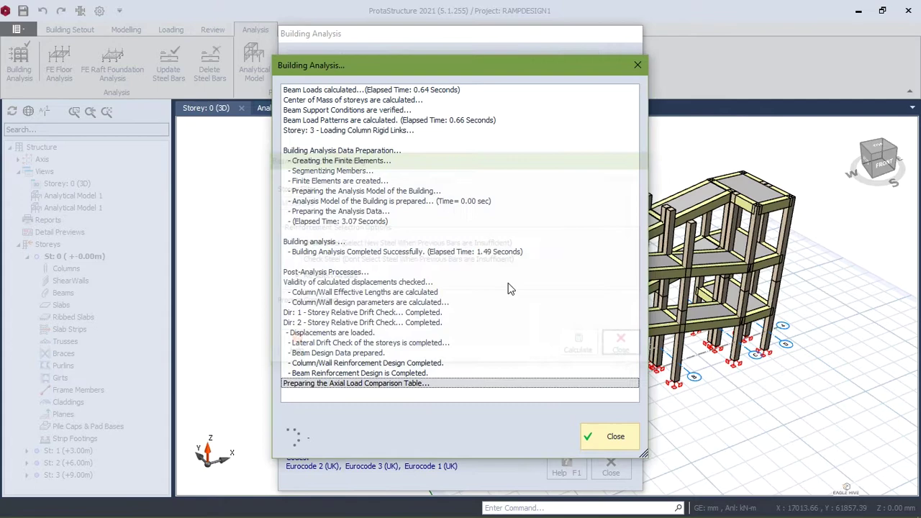
pyautogui.press('Return')
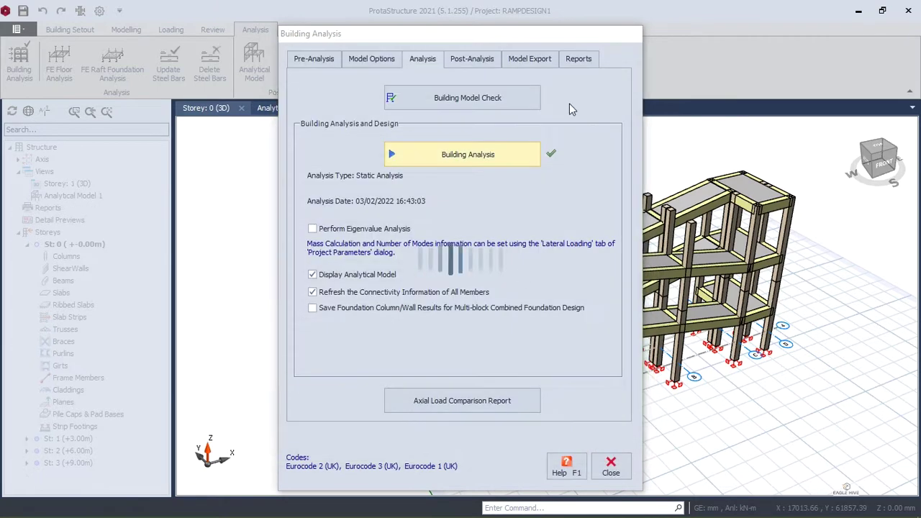
pyautogui.click(609, 469)
# - Examine the displaced shape of the analytical model under Q, Qp2, NGx, G+Q and G-Ny+Q
pyautogui.moveTo(635, 430); pyautogui.dragTo(532, 280, button='middle')
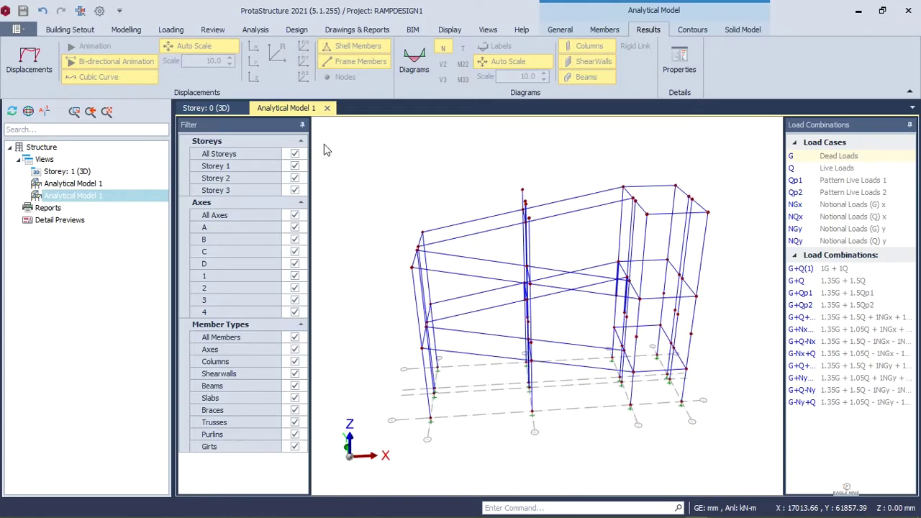
pyautogui.moveTo(458, 310); pyautogui.dragTo(694, 408, button='middle')
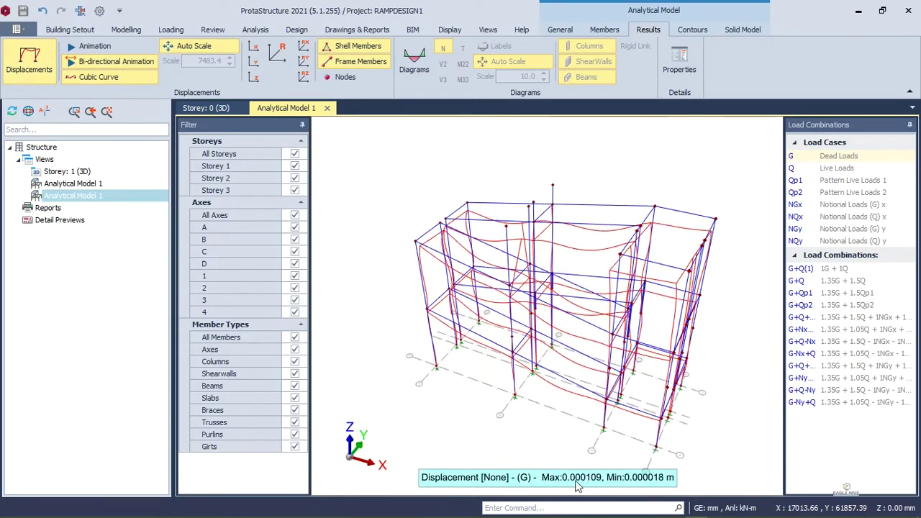
pyautogui.click(841, 168)
pyautogui.click(852, 192)
pyautogui.click(853, 204)
pyautogui.click(843, 281)
pyautogui.click(853, 402)
pyautogui.moveTo(489, 316); pyautogui.dragTo(539, 209, button='middle')
# - Display the frame force diagrams and inspect the T, M22 and M33 results on the analytical model
pyautogui.click(414, 61)
pyautogui.moveTo(520, 307); pyautogui.dragTo(506, 250, button='middle')
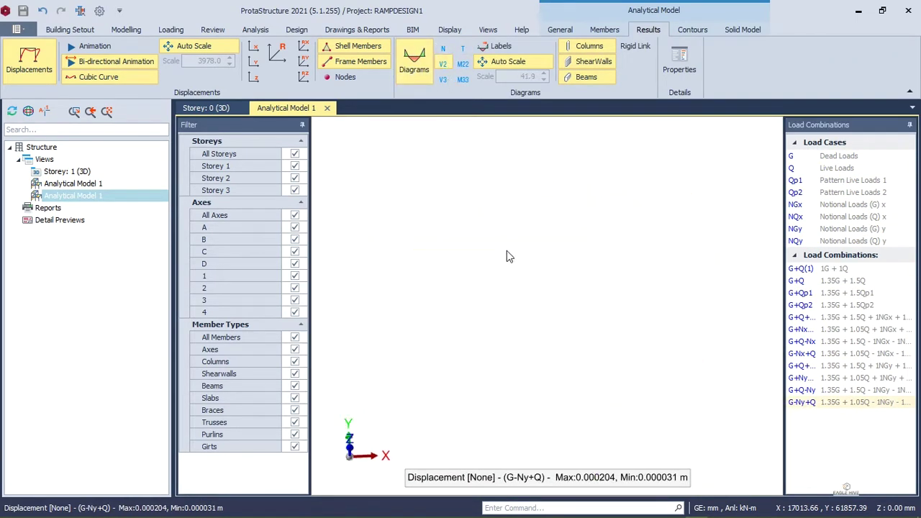
pyautogui.moveTo(503, 287); pyautogui.dragTo(417, 288, button='middle')
pyautogui.click(462, 49)
pyautogui.click(463, 64)
pyautogui.click(462, 79)
pyautogui.moveTo(418, 288); pyautogui.dragTo(498, 223, button='middle')
# - Show the solid model coloured by axial force N and inspect the frame members
pyautogui.click(101, 47)
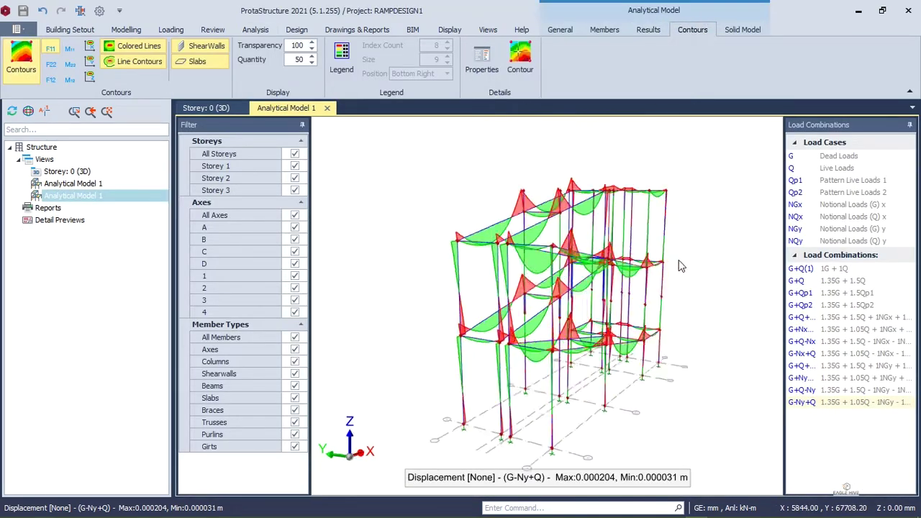
pyautogui.moveTo(642, 361); pyautogui.dragTo(638, 281, button='middle')
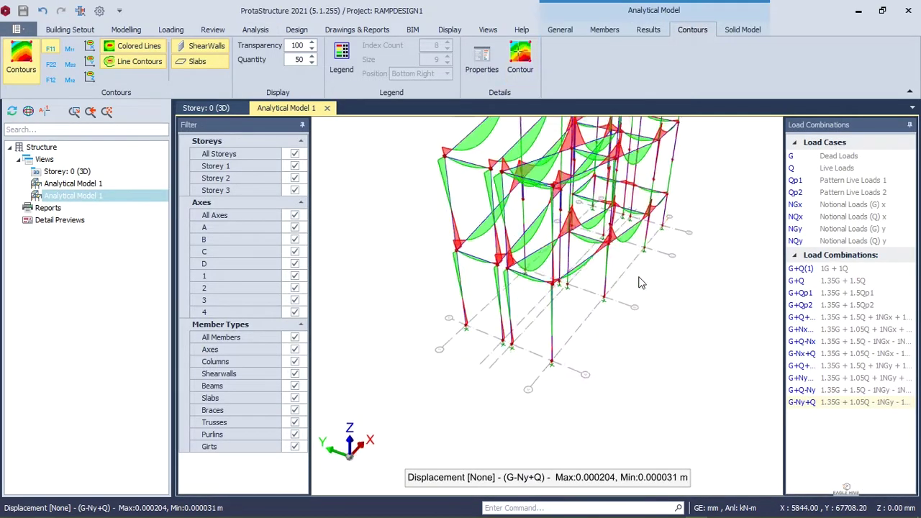
pyautogui.click(743, 30)
pyautogui.click(12, 48)
pyautogui.moveTo(646, 166); pyautogui.dragTo(645, 238, button='middle')
pyautogui.moveTo(586, 374); pyautogui.dragTo(625, 284, button='middle')
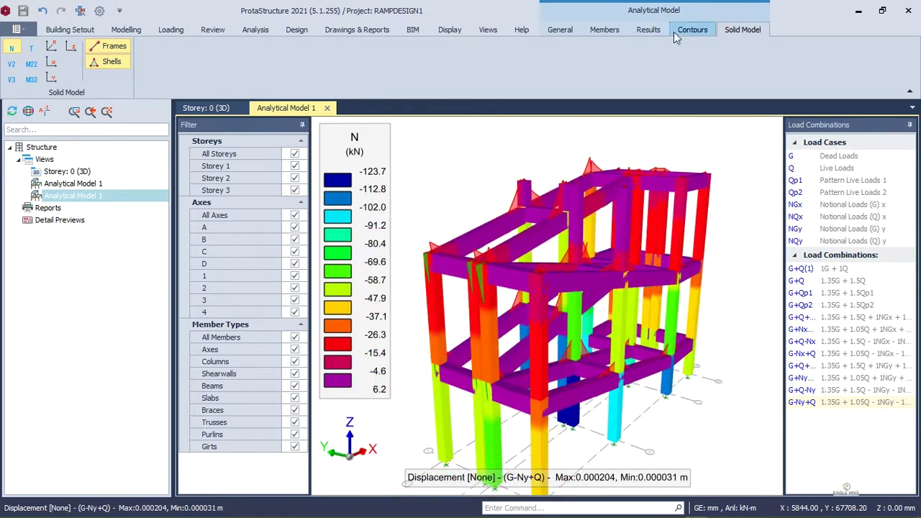
# - Check the frame load display and examine the analytical model in plan view
pyautogui.click(604, 30)
pyautogui.click(446, 58)
pyautogui.click(446, 59)
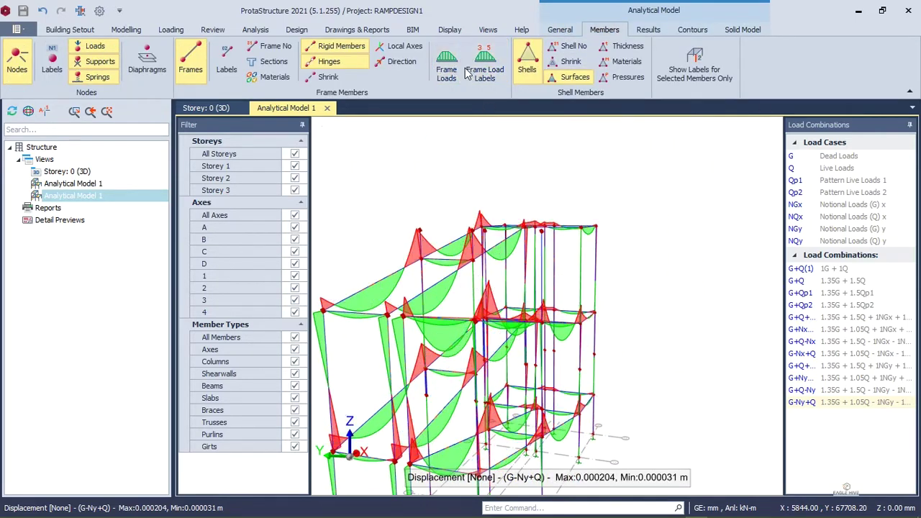
pyautogui.click(559, 30)
pyautogui.click(51, 60)
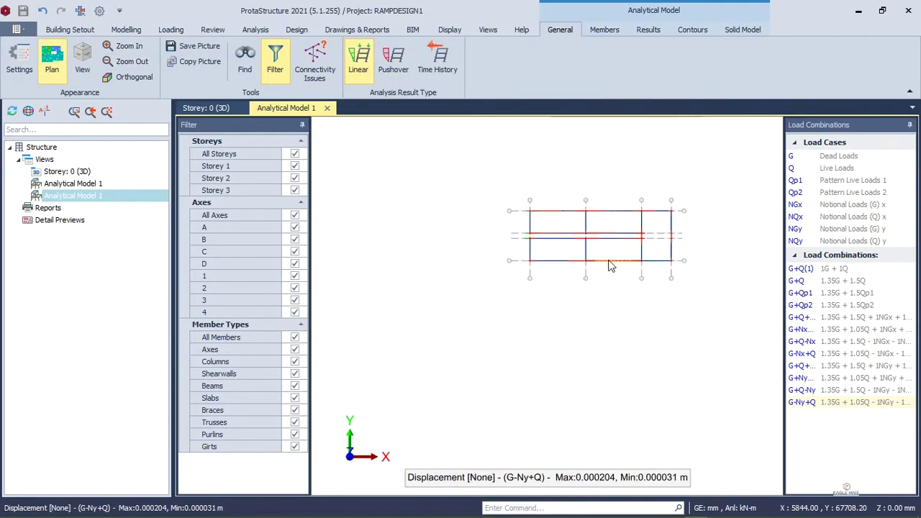
pyautogui.scroll(5, 626, 201)
pyautogui.moveTo(626, 201); pyautogui.dragTo(613, 381, button='middle')
pyautogui.click(692, 30)
pyautogui.click(604, 29)
pyautogui.click(562, 31)
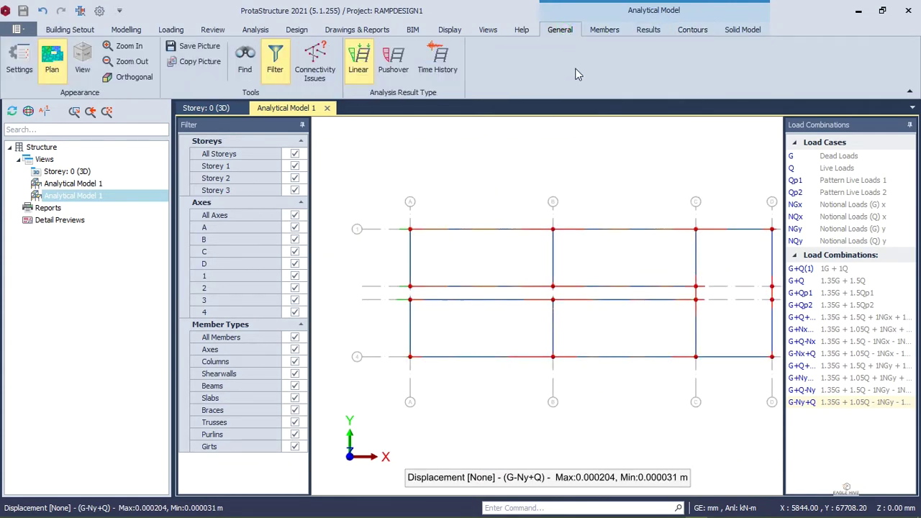
# - Return to the storey 0 3D model and open a plan view of storey 0
pyautogui.click(210, 110)
pyautogui.scroll(2, 568, 285)
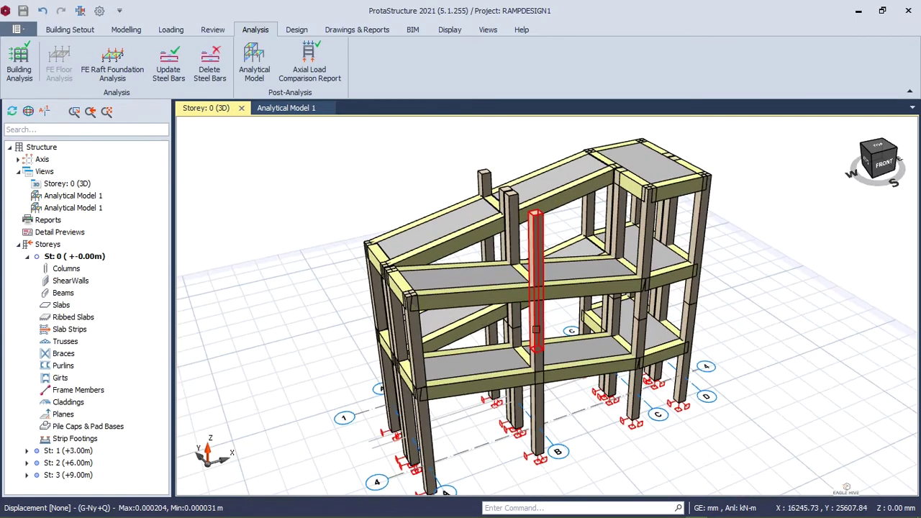
pyautogui.click(296, 29)
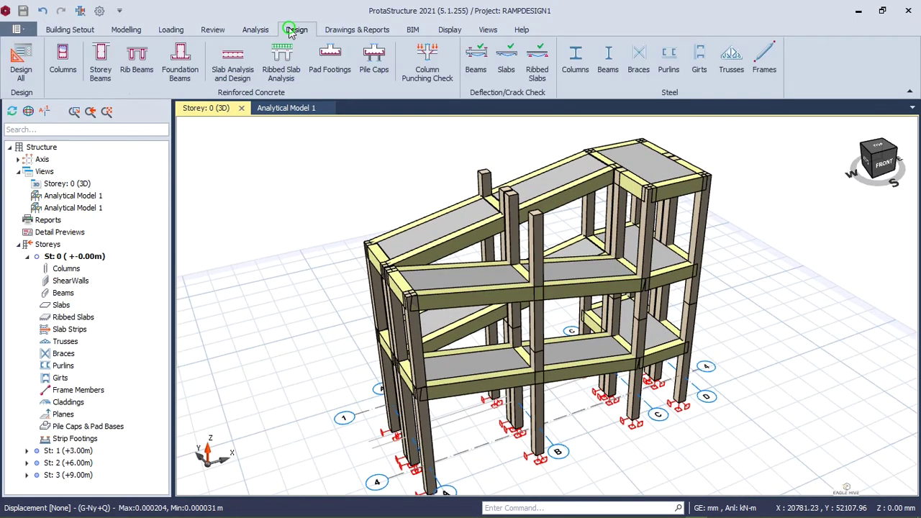
pyautogui.click(76, 257)
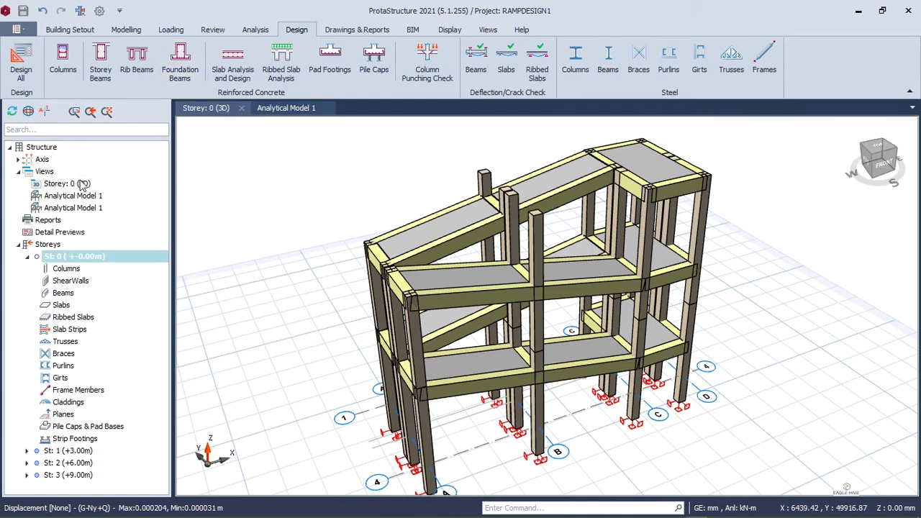
pyautogui.rightClick(41, 172)
pyautogui.click(86, 186)
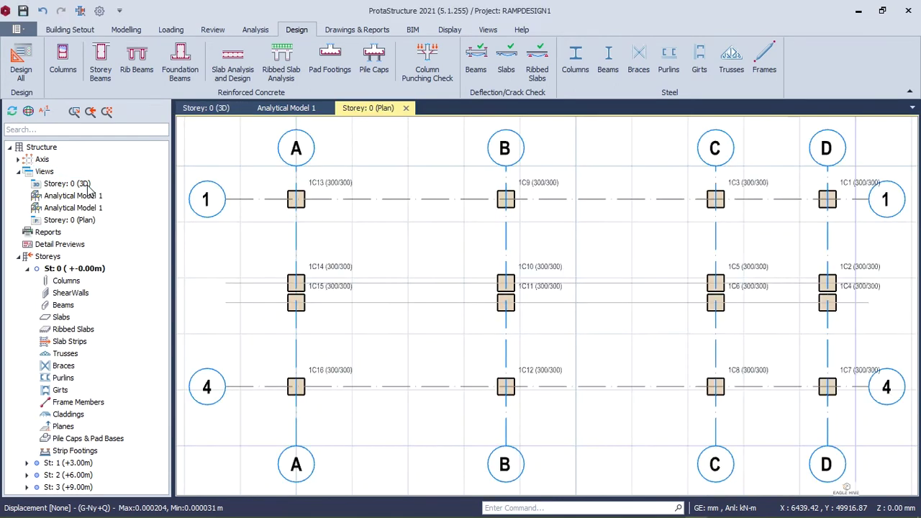
# - Start a pad footing for column 1C13 at axes A and 1, forcing a square footing for design
pyautogui.scroll(3, 286, 195)
pyautogui.click(315, 199)
pyautogui.rightClick(319, 192)
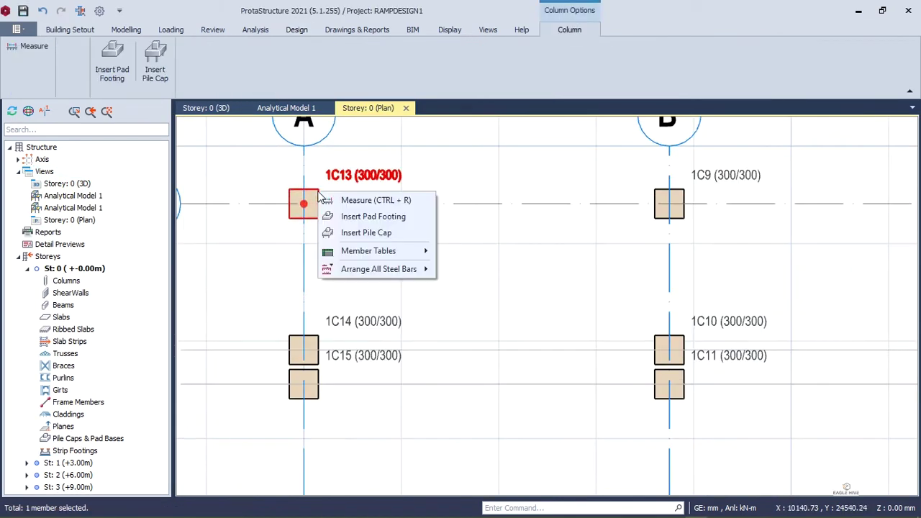
pyautogui.click(393, 220)
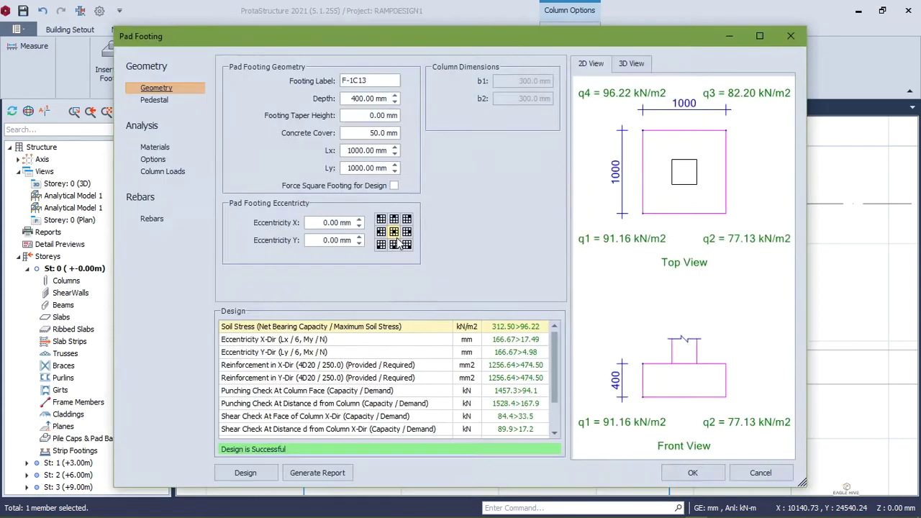
pyautogui.click(393, 186)
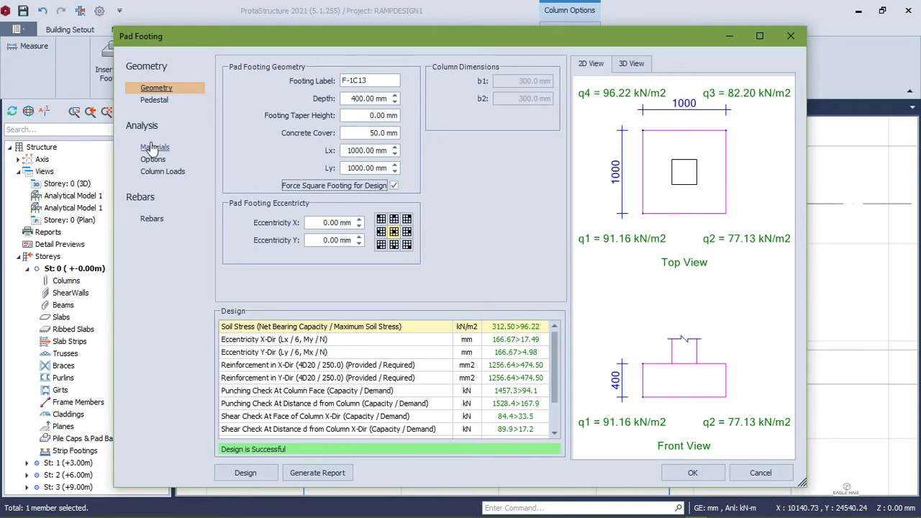
# - Remove the bobs from the footing's top rebars in the X and Y directions
pyautogui.click(158, 219)
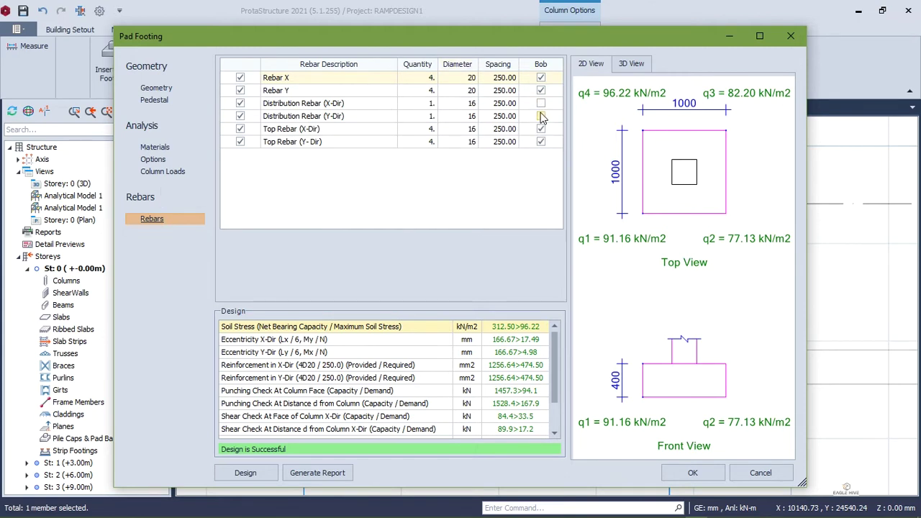
pyautogui.click(540, 129)
pyautogui.click(540, 142)
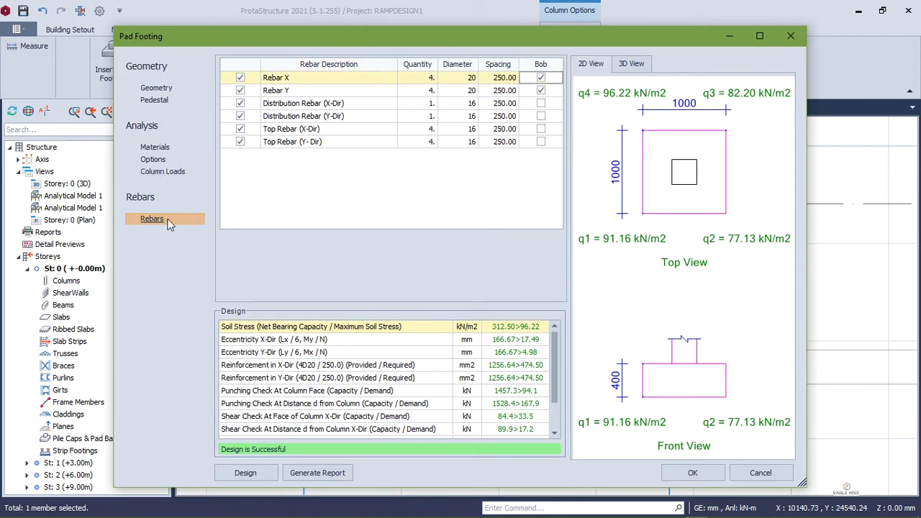
# - Review the footing's column loads, options, materials, pedestal and geometry settings, along with its design checks
pyautogui.click(180, 171)
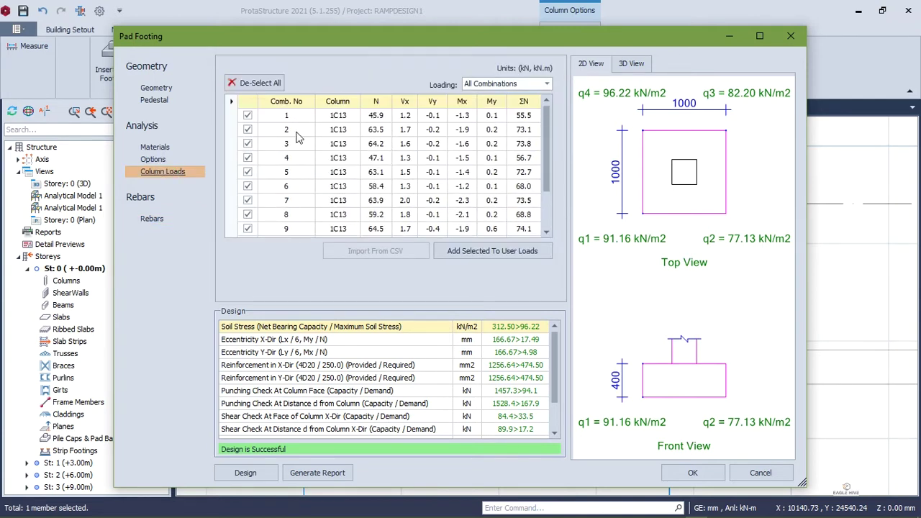
pyautogui.click(152, 158)
pyautogui.click(156, 150)
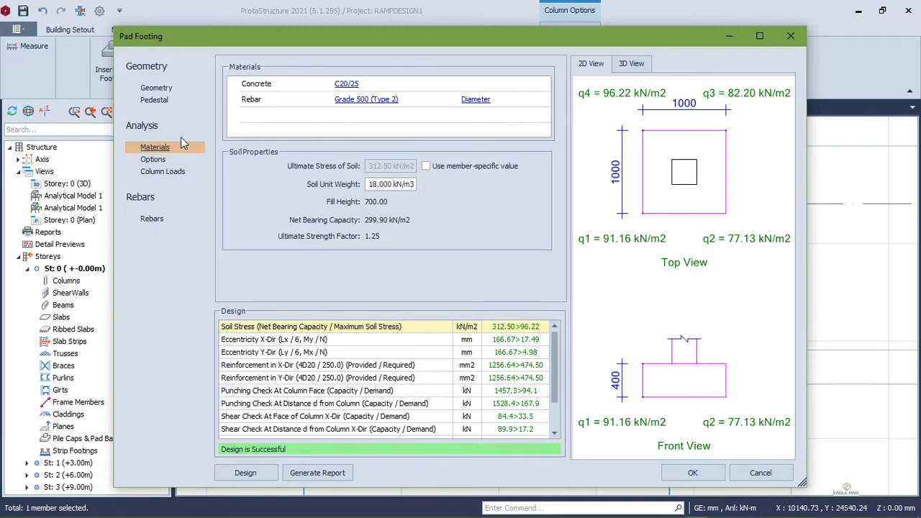
pyautogui.click(154, 100)
pyautogui.click(156, 88)
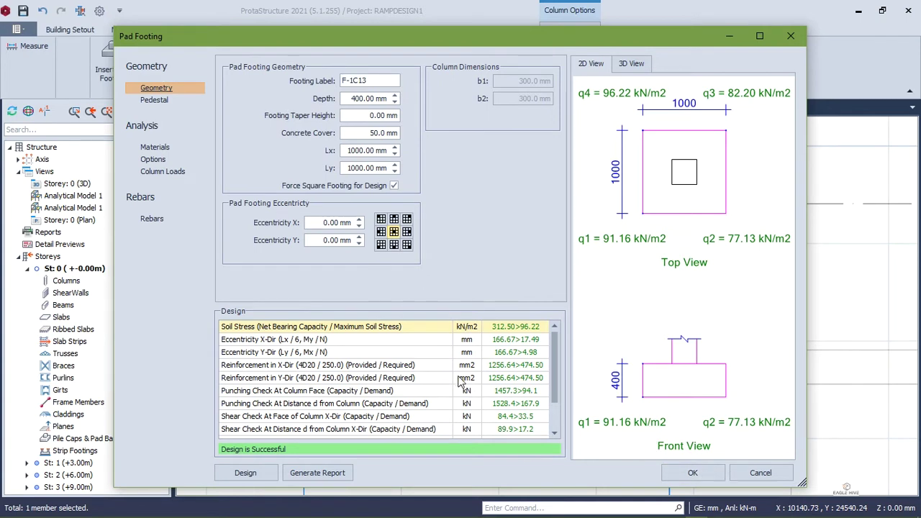
pyautogui.scroll(-2, 460, 382)
pyautogui.scroll(2, 455, 394)
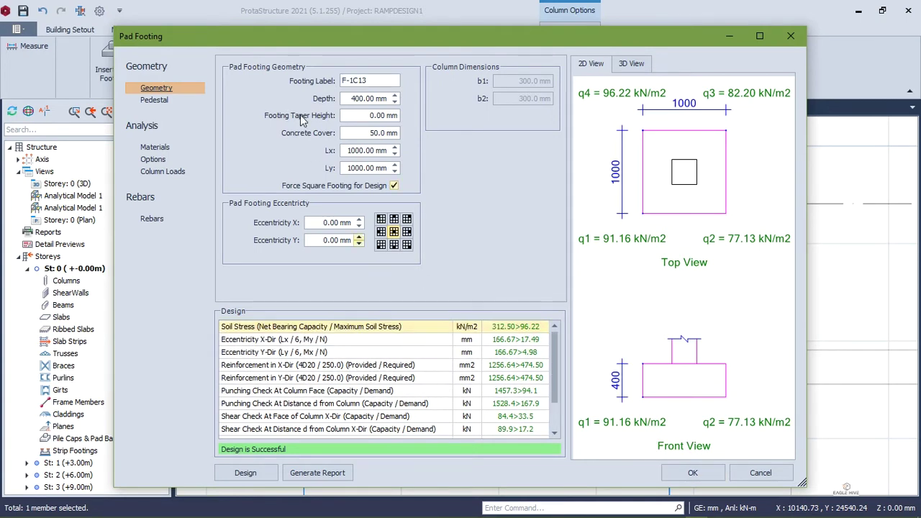
# - Set the footing depth to 450 mm and view the footing in 3D
pyautogui.click(394, 101)
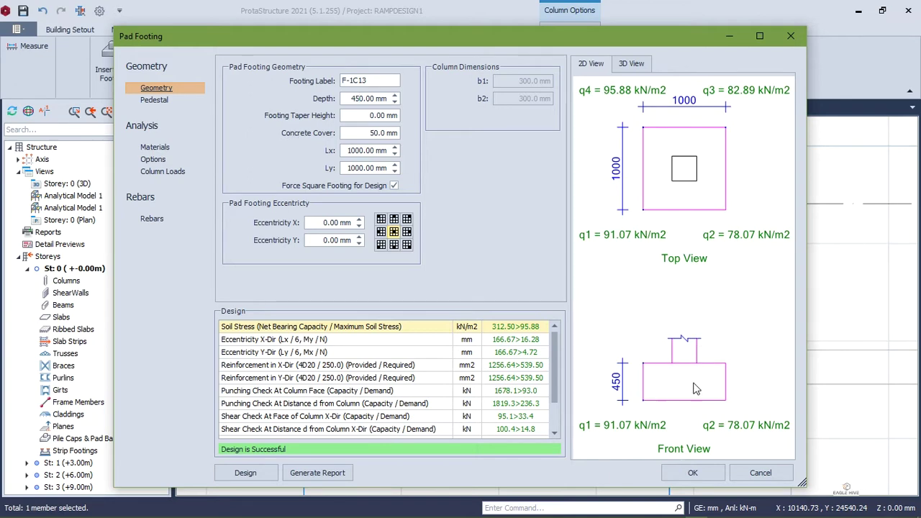
pyautogui.click(623, 63)
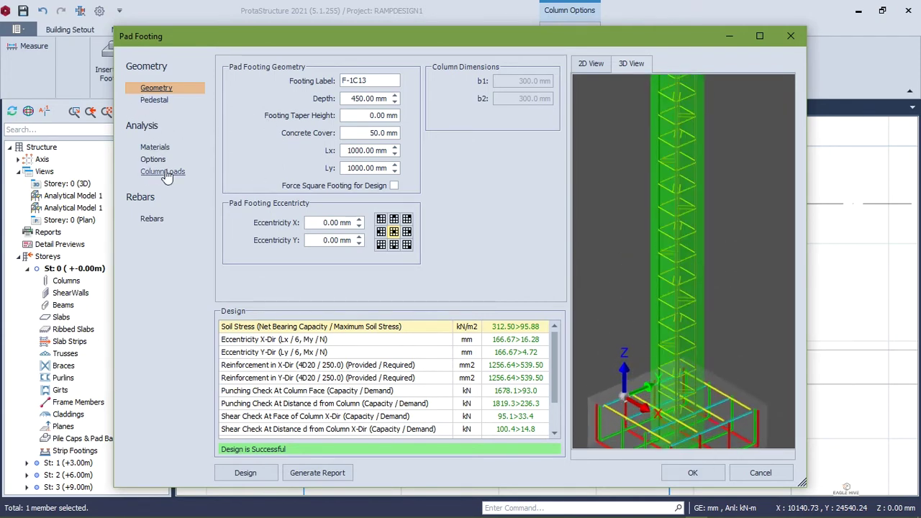
# - Disable the footing's top rebars in both directions and inspect the remaining reinforcement in 3D
pyautogui.click(152, 218)
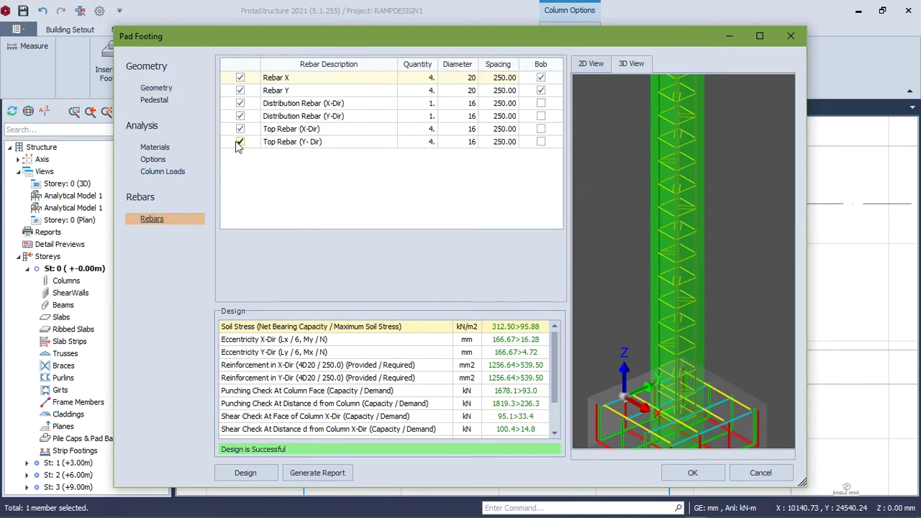
pyautogui.click(240, 141)
pyautogui.click(239, 128)
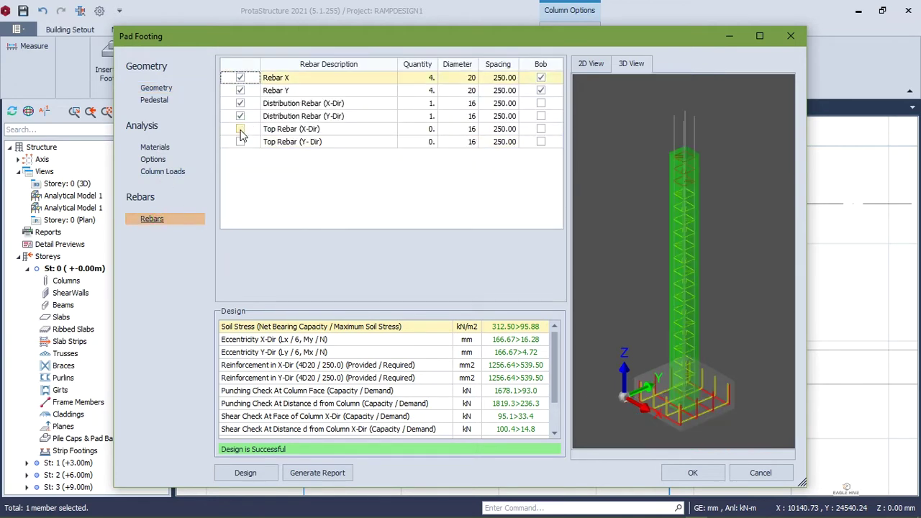
pyautogui.scroll(5, 714, 407)
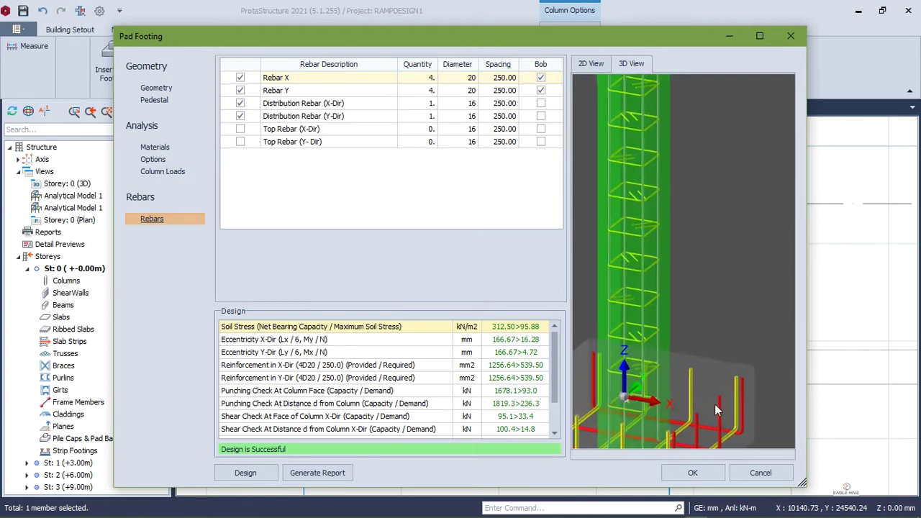
# - Inspect the footing's bottom reinforcement in 3D, generate the pad footing's design report and read through it
pyautogui.moveTo(696, 416); pyautogui.dragTo(685, 404, button='middle')
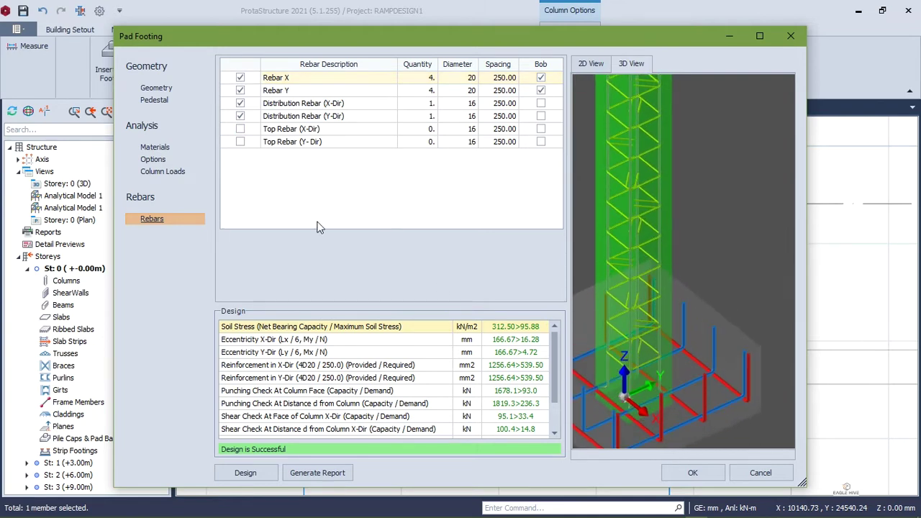
pyautogui.moveTo(705, 340); pyautogui.dragTo(728, 350, button='middle')
pyautogui.click(338, 472)
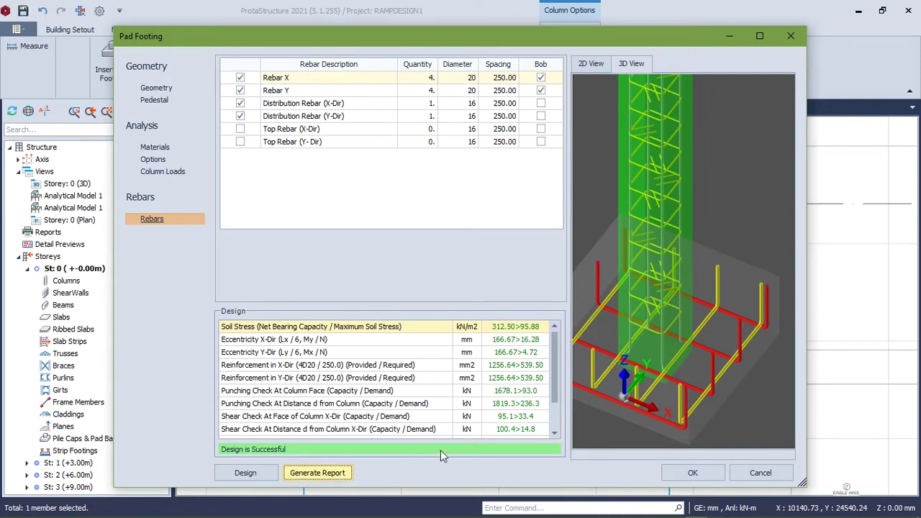
pyautogui.scroll(-15, 616, 283)
pyautogui.moveTo(864, 280); pyautogui.dragTo(869, 372)
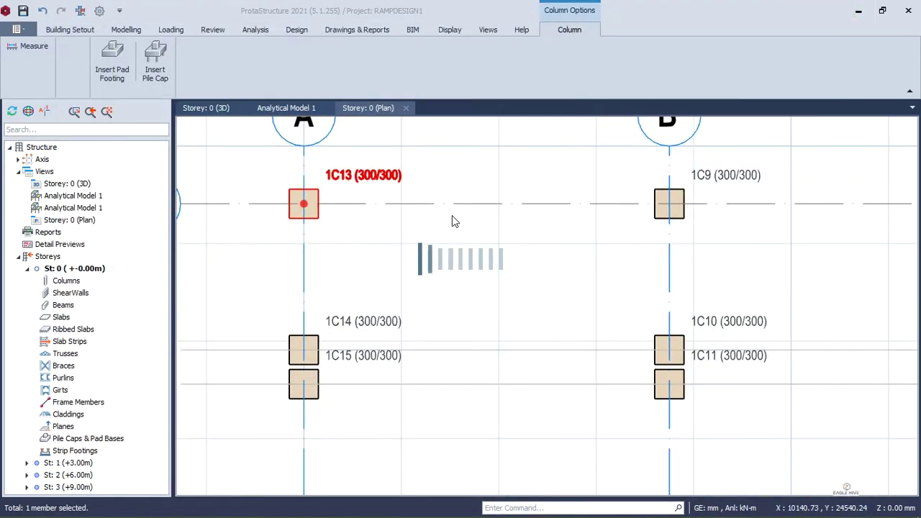
# - Delete the pad footing at column 1C13 from the storey 0 plan
pyautogui.scroll(-2, 329, 228)
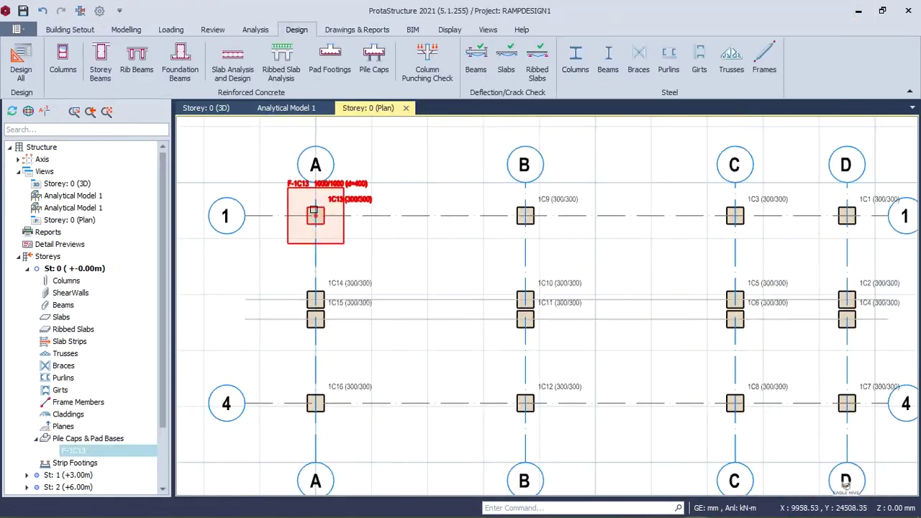
pyautogui.scroll(-2, 561, 223)
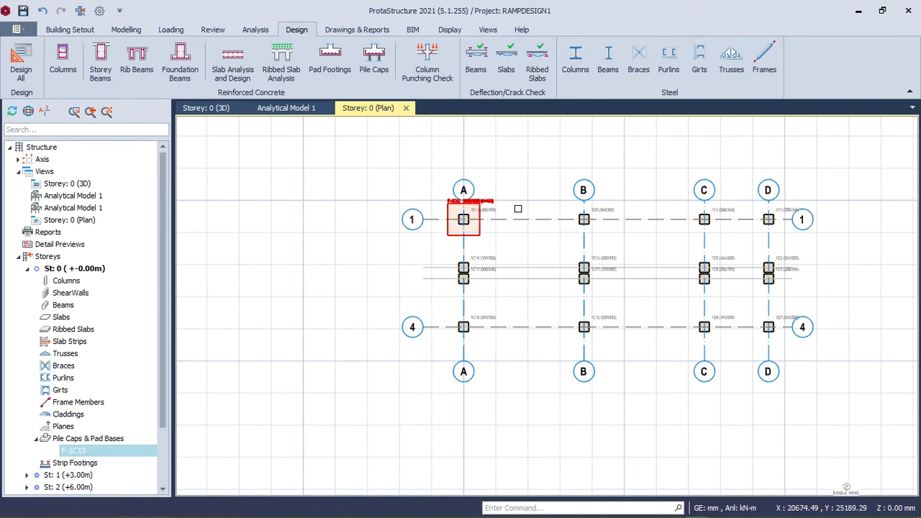
pyautogui.scroll(4, 468, 212)
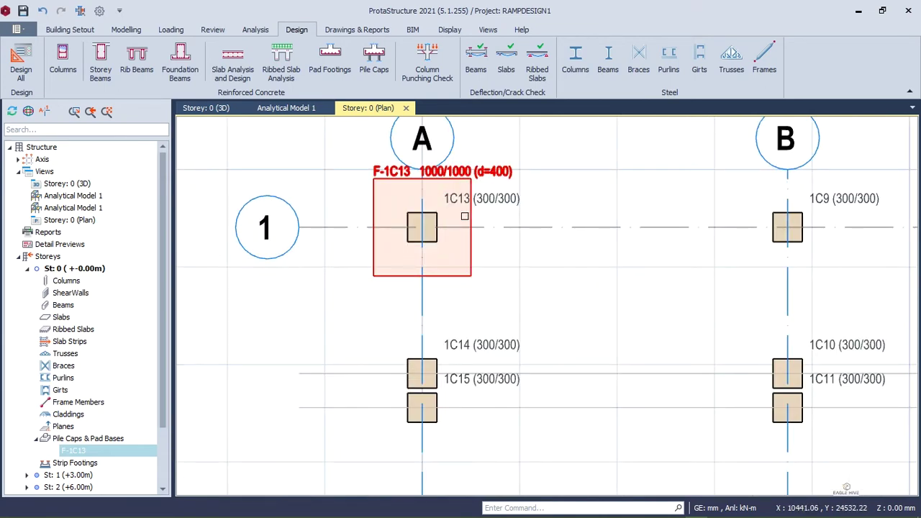
pyautogui.click(467, 216)
# - Select all columns along axes 1 and 4 in the storey 0 plan and open the commands available for them
pyautogui.scroll(-4, 581, 208)
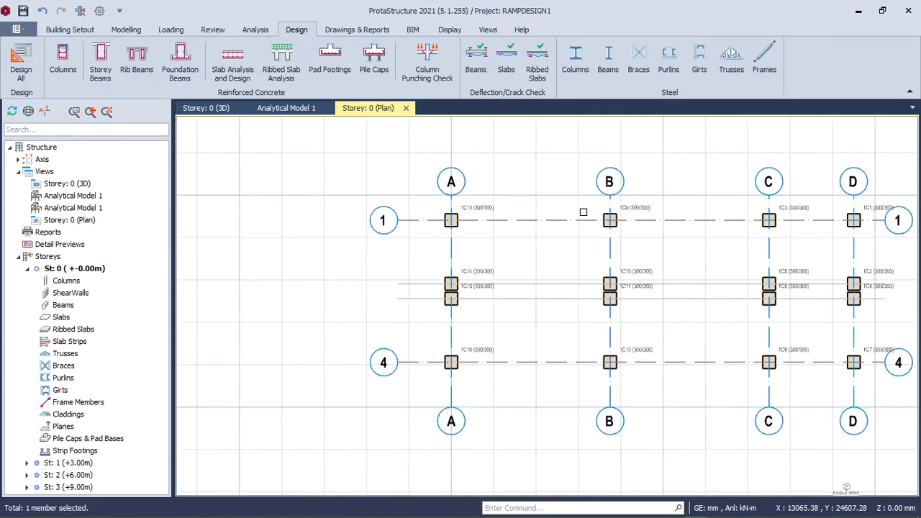
pyautogui.moveTo(723, 204); pyautogui.dragTo(348, 268)
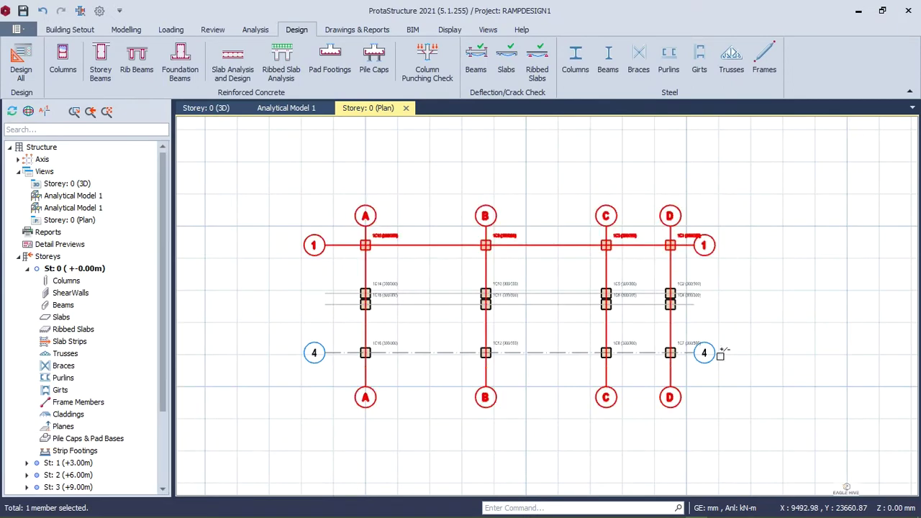
pyautogui.moveTo(705, 332); pyautogui.dragTo(328, 383)
pyautogui.scroll(2, 657, 326)
pyautogui.scroll(2, 660, 331)
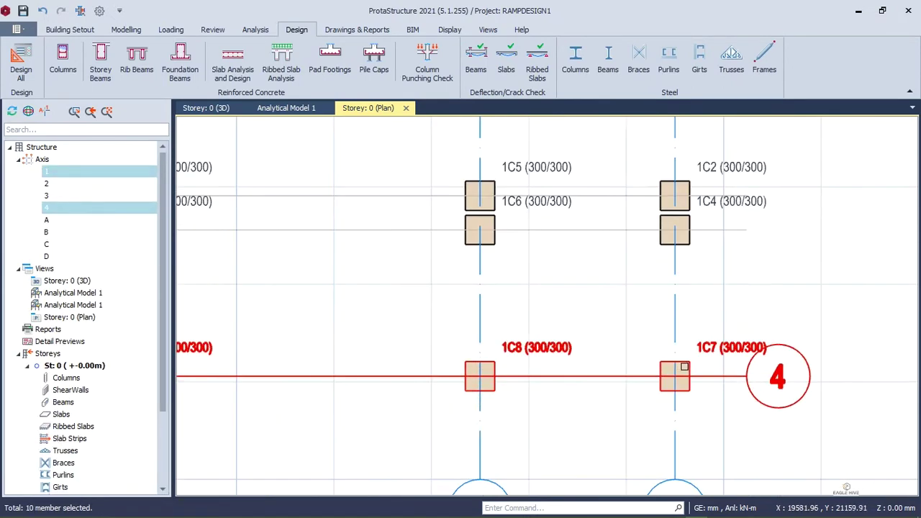
pyautogui.rightClick(689, 365)
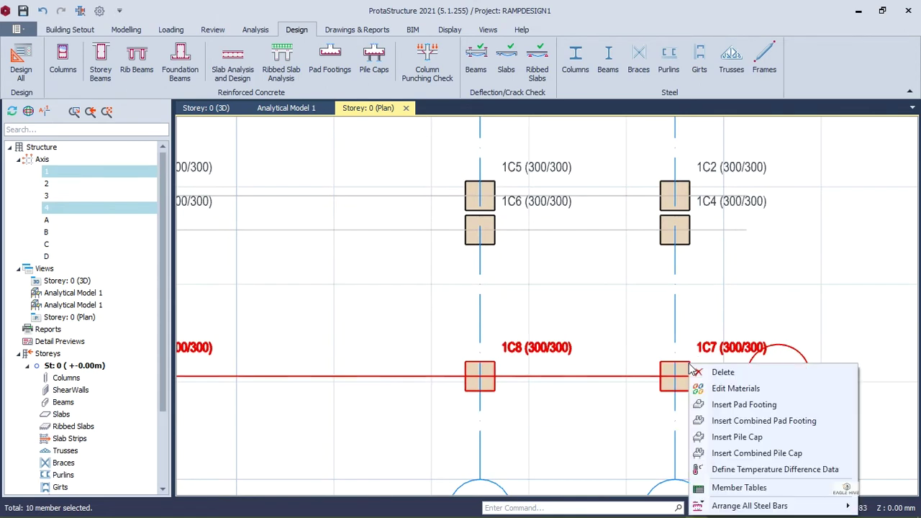
# - Insert pad footings under the selected columns and set the depth to 450 mm for every footing from F-1C9 through F-1C7
pyautogui.click(761, 405)
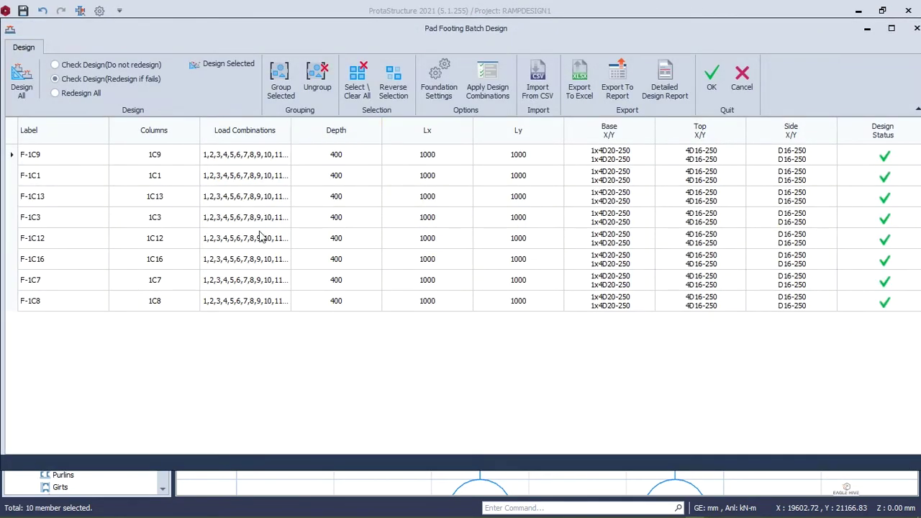
pyautogui.click(363, 156)
pyautogui.write('450.')
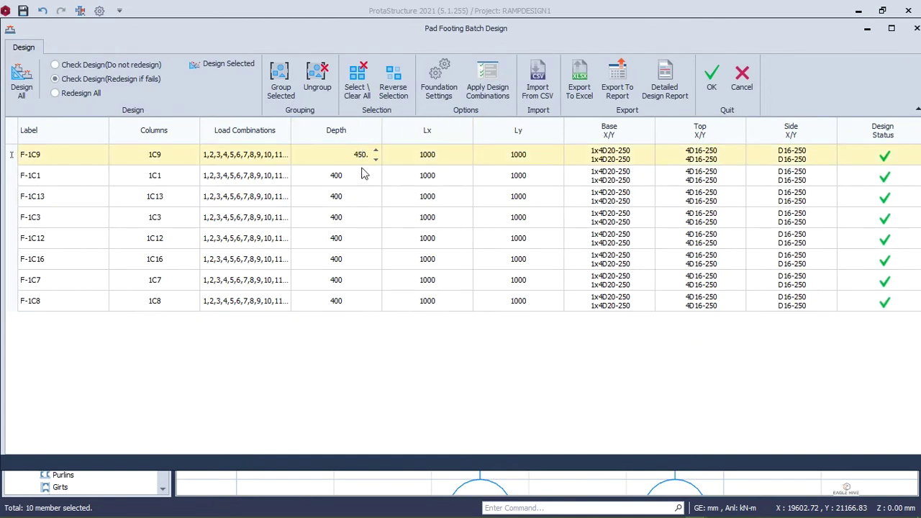
pyautogui.click(362, 175)
pyautogui.write('450')
pyautogui.click(351, 197)
pyautogui.write('450')
pyautogui.click(360, 215)
pyautogui.write('450')
pyautogui.click(359, 237)
pyautogui.write('450')
pyautogui.click(358, 257)
pyautogui.write('450')
pyautogui.click(351, 282)
pyautogui.write('450')
# - Accept the batch pad footing design, scroll through the resulting report and close it
pyautogui.click(352, 307)
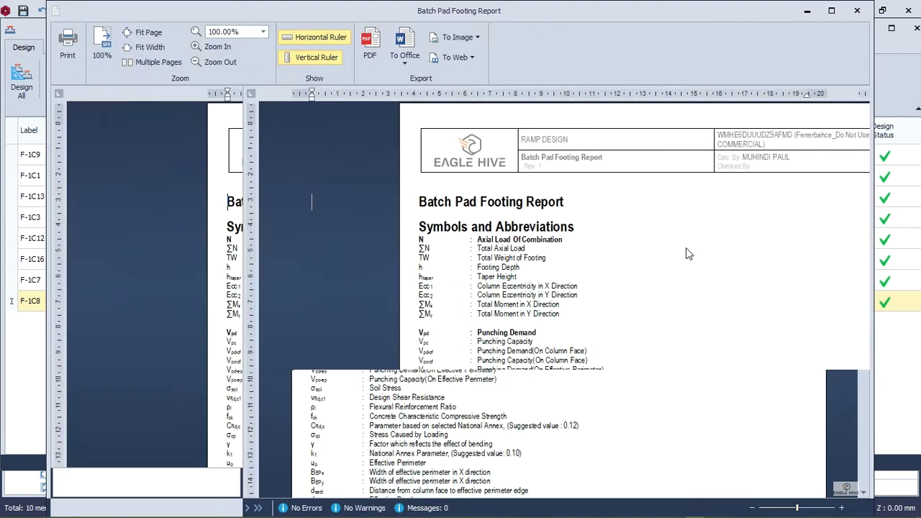
pyautogui.moveTo(863, 102); pyautogui.dragTo(863, 484)
pyautogui.click(861, 15)
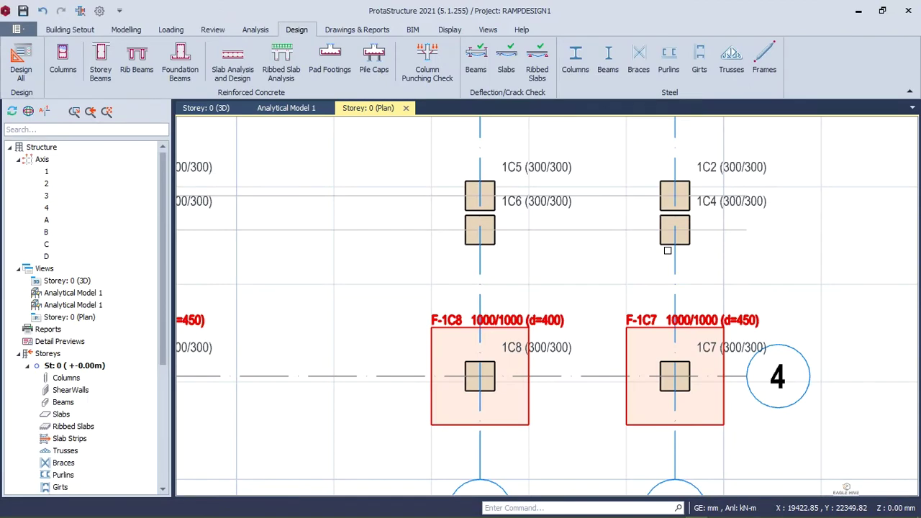
pyautogui.scroll(-2, 667, 251)
pyautogui.scroll(-1, 737, 250)
pyautogui.moveTo(736, 250); pyautogui.dragTo(368, 304)
pyautogui.scroll(3, 390, 282)
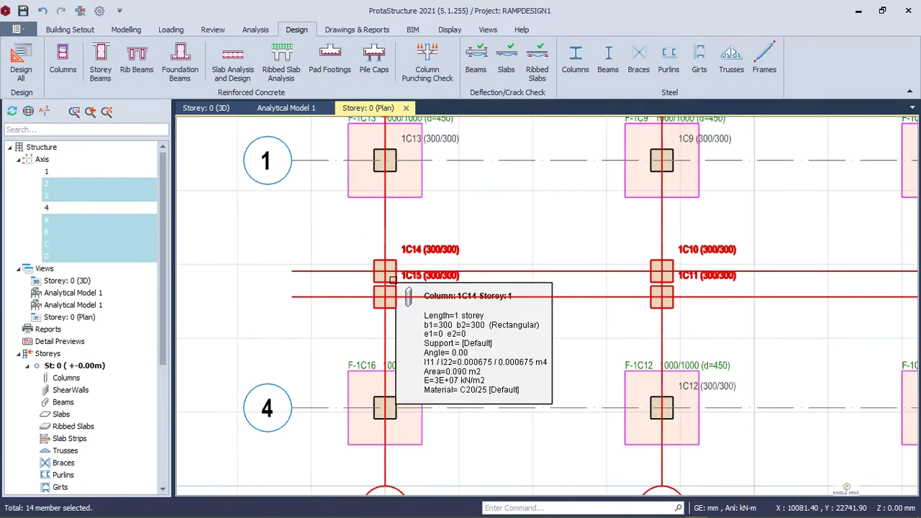
pyautogui.scroll(1, 392, 279)
pyautogui.press('Escape')
# - Insert a combined pad footing with a depth of 450 mm under columns 1C14 and 1C15
pyautogui.moveTo(310, 238); pyautogui.dragTo(218, 373)
pyautogui.rightClick(262, 341)
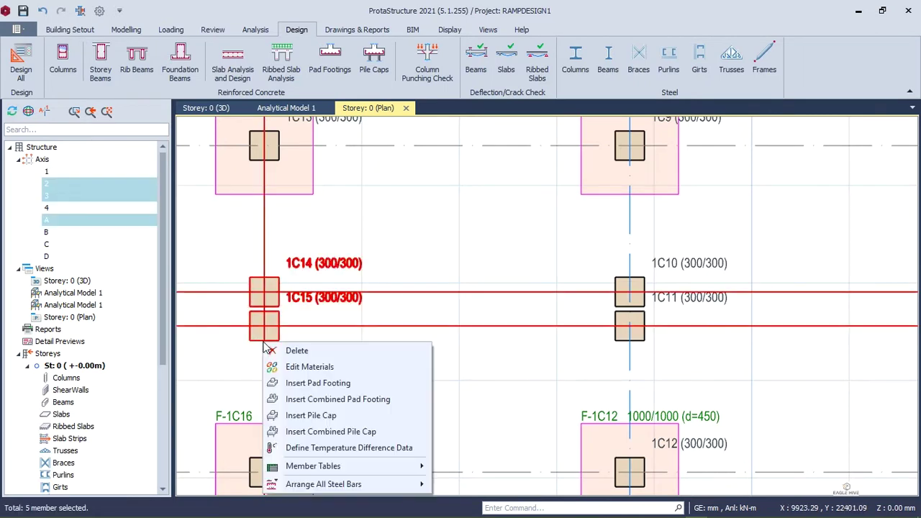
pyautogui.click(351, 404)
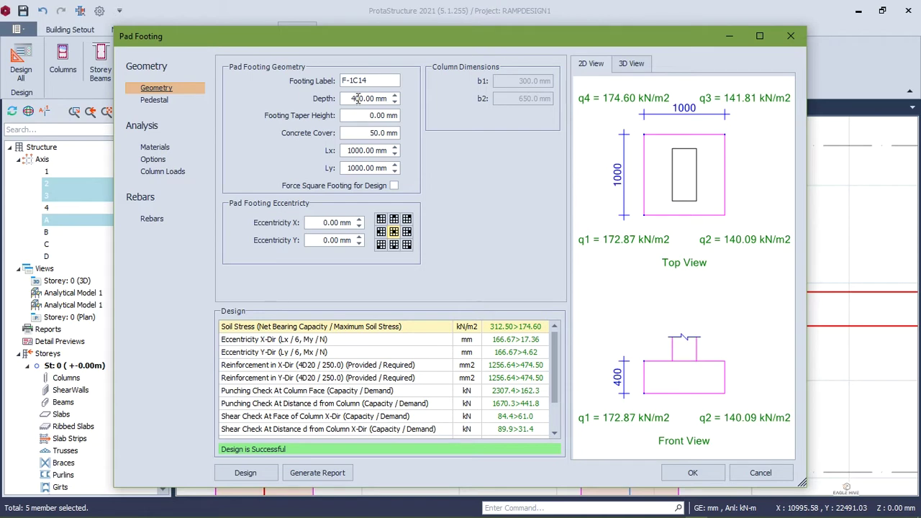
pyautogui.press('BackSpace')
pyautogui.write('5')
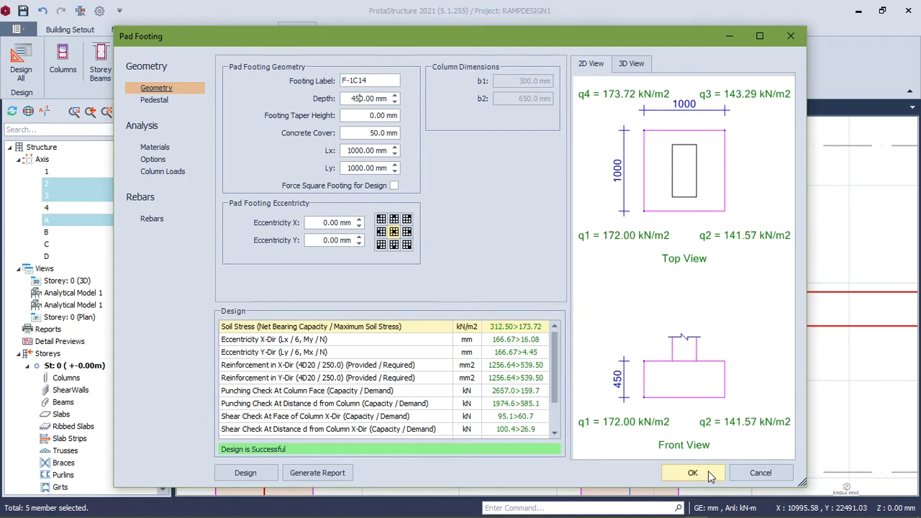
pyautogui.click(692, 472)
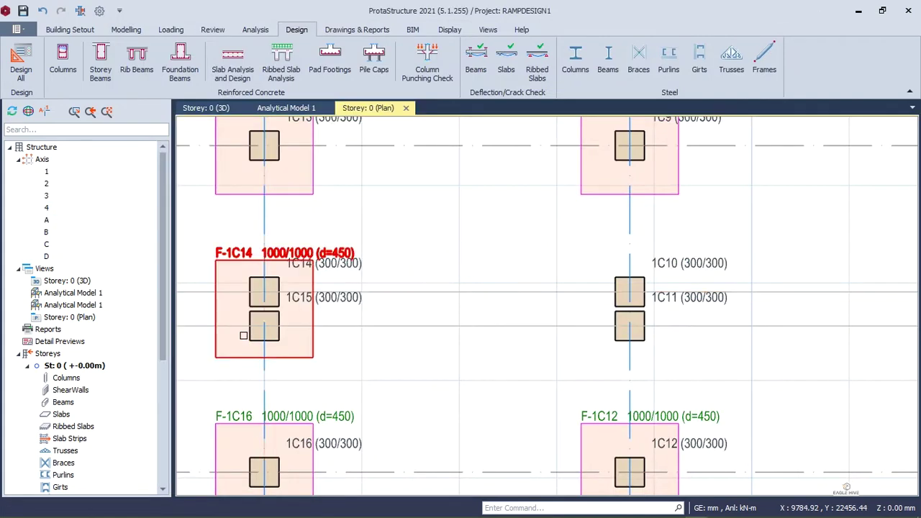
# - Insert a combined pad footing under columns 1C10 and 1C11 on axis B
pyautogui.scroll(-2, 549, 314)
pyautogui.moveTo(549, 315); pyautogui.dragTo(411, 319, button='middle')
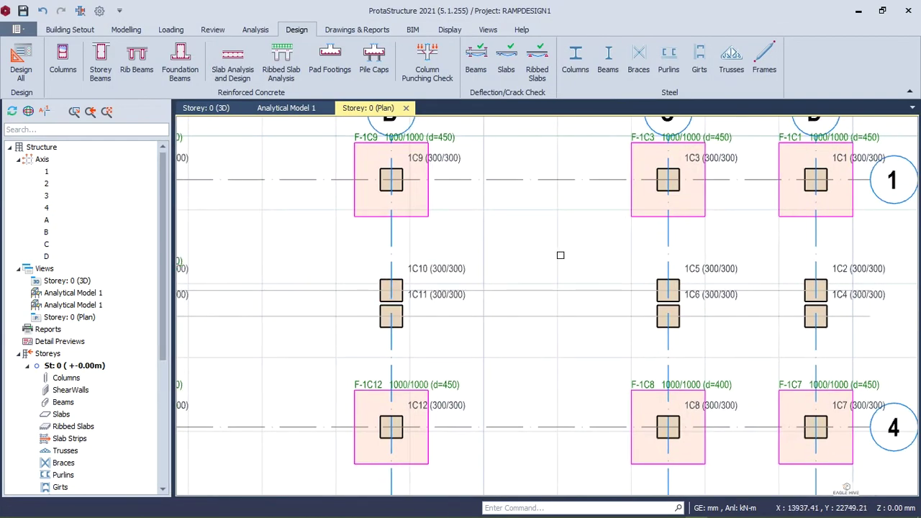
pyautogui.scroll(-2, 561, 254)
pyautogui.moveTo(792, 251); pyautogui.dragTo(427, 305)
pyautogui.scroll(3, 491, 282)
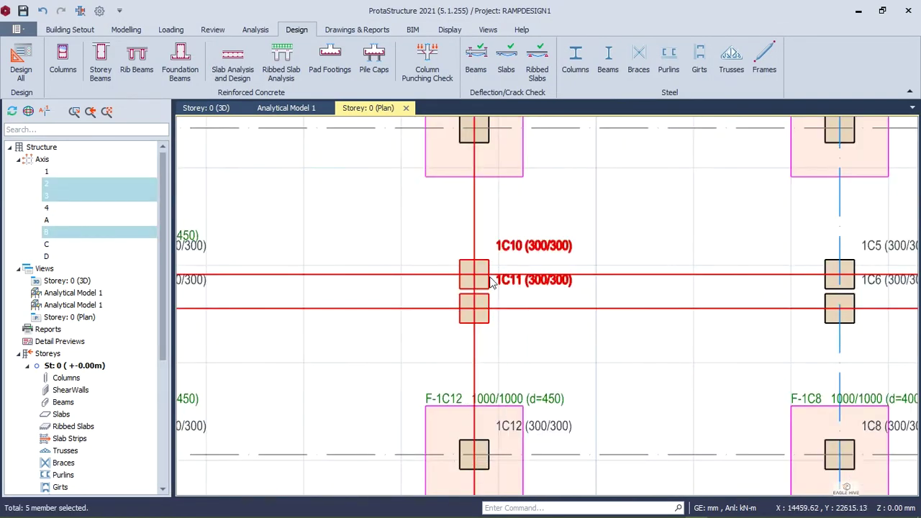
pyautogui.doubleClick(432, 281)
pyautogui.click(690, 473)
# - Insert a combined pad footing under columns 1C5 and 1C6 on axis C with a depth of 450 mm
pyautogui.rightClick(651, 316)
pyautogui.click(694, 367)
pyautogui.rightClick(657, 314)
pyautogui.click(703, 372)
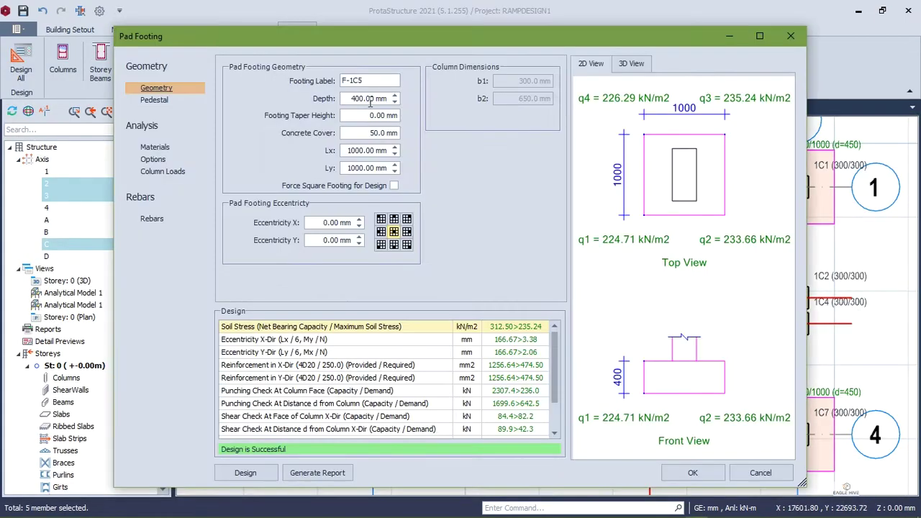
pyautogui.doubleClick(370, 100)
pyautogui.write('450')
pyautogui.click(692, 472)
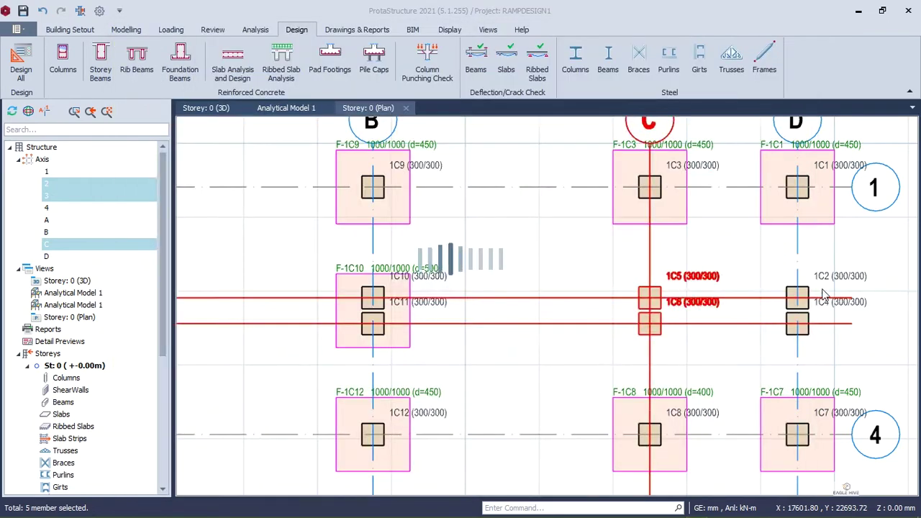
# - Insert a combined pad footing under columns 1C2 and 1C4 on axis D
pyautogui.moveTo(822, 288); pyautogui.dragTo(666, 290, button='middle')
pyautogui.moveTo(666, 290); pyautogui.dragTo(625, 333)
pyautogui.rightClick(631, 314)
pyautogui.click(684, 372)
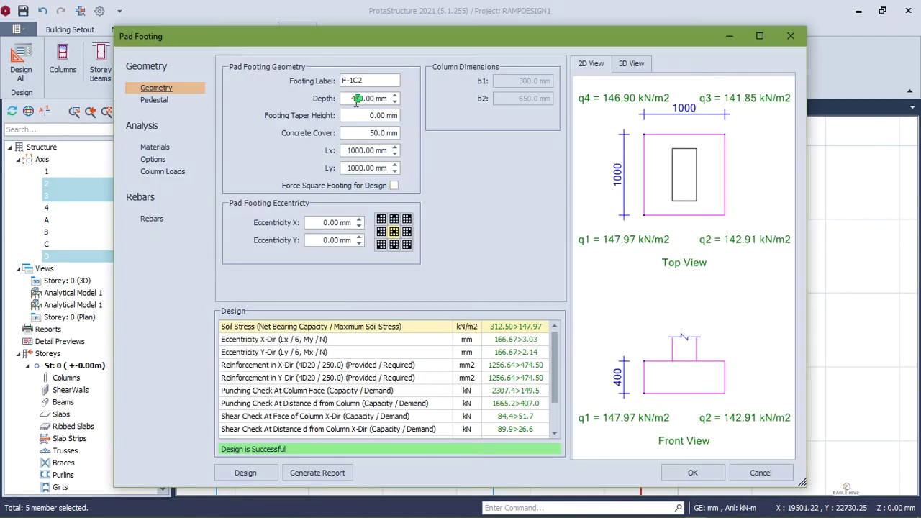
pyautogui.click(690, 472)
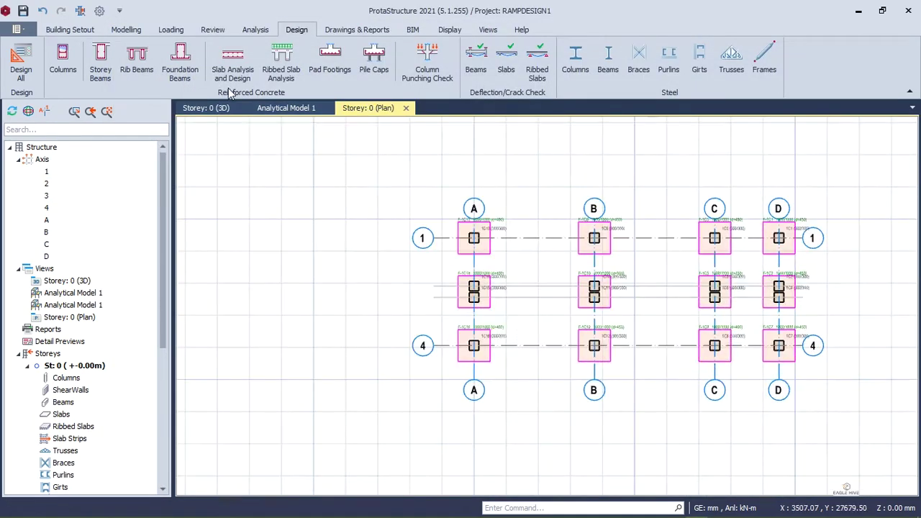
# - Show the Storey 0 model in 3D and run the batch design for column/wall and beam reinforcement
pyautogui.click(206, 107)
pyautogui.scroll(-2, 630, 352)
pyautogui.moveTo(630, 359)
pyautogui.mouseDown(button='middle')
pyautogui.moveTo(675, 315)
pyautogui.moveTo(703, 347)
pyautogui.moveTo(611, 309)
pyautogui.mouseUp(button='middle')
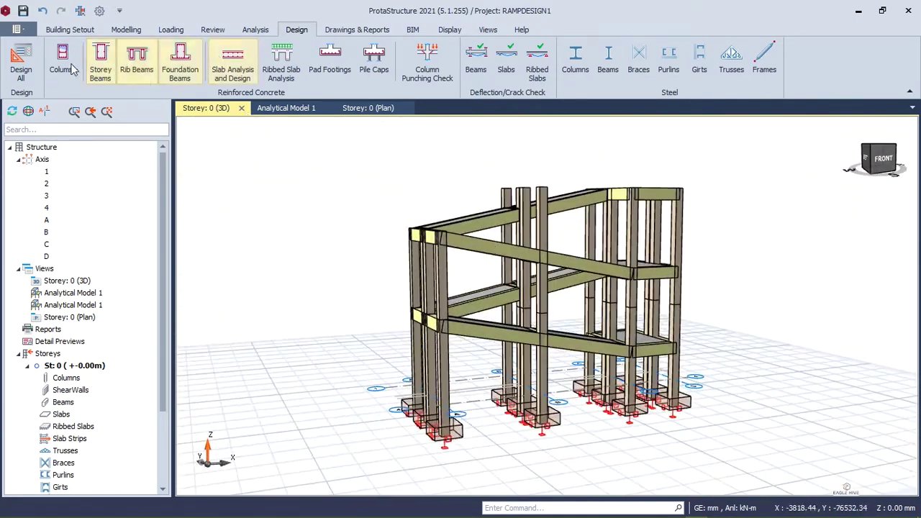
pyautogui.click(20, 67)
pyautogui.click(388, 214)
pyautogui.click(387, 230)
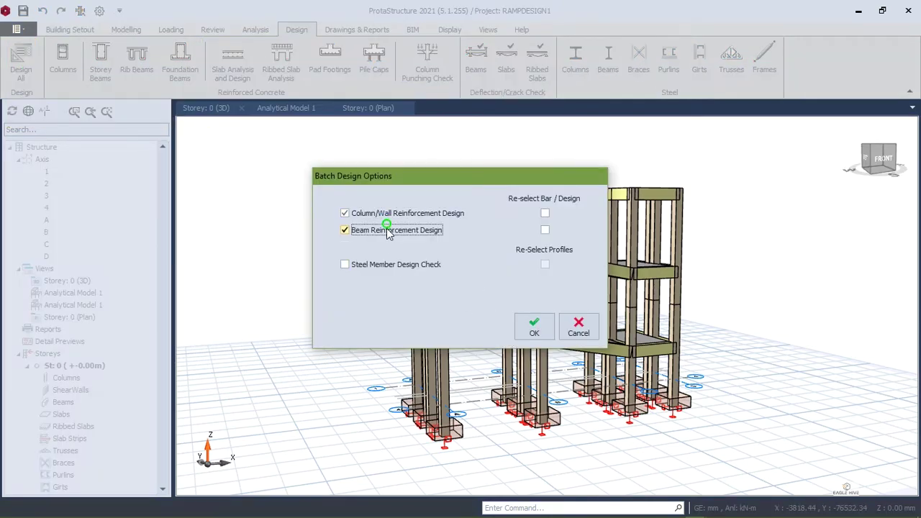
pyautogui.click(534, 325)
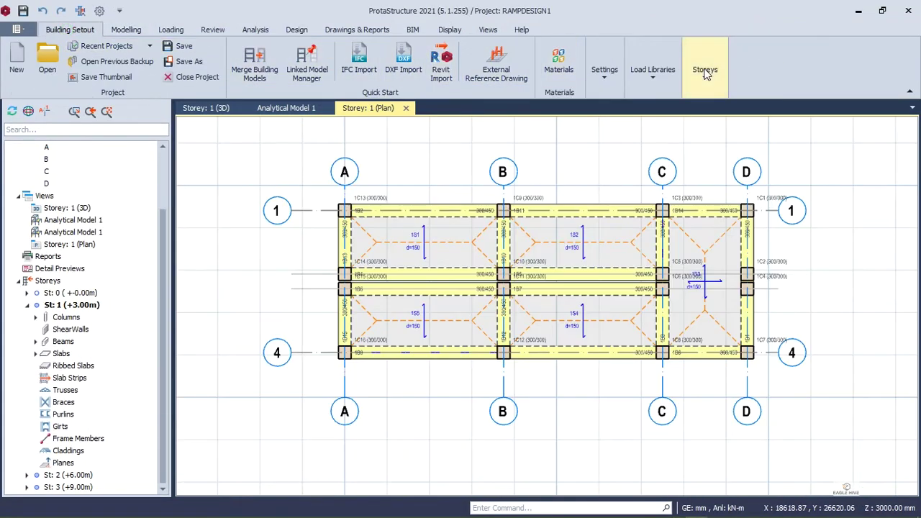
# - Set the interior support top steel extension length to 0.33 in the project's slab settings
pyautogui.click(603, 72)
pyautogui.click(606, 126)
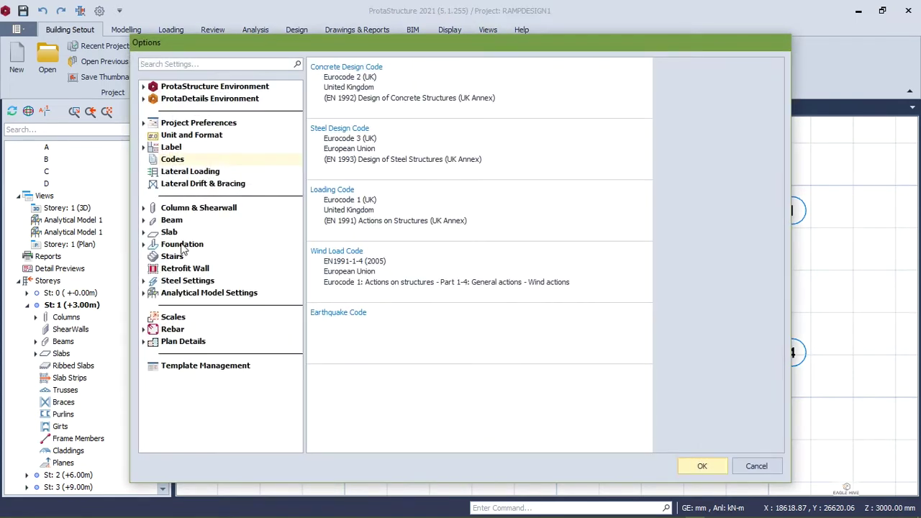
pyautogui.click(170, 232)
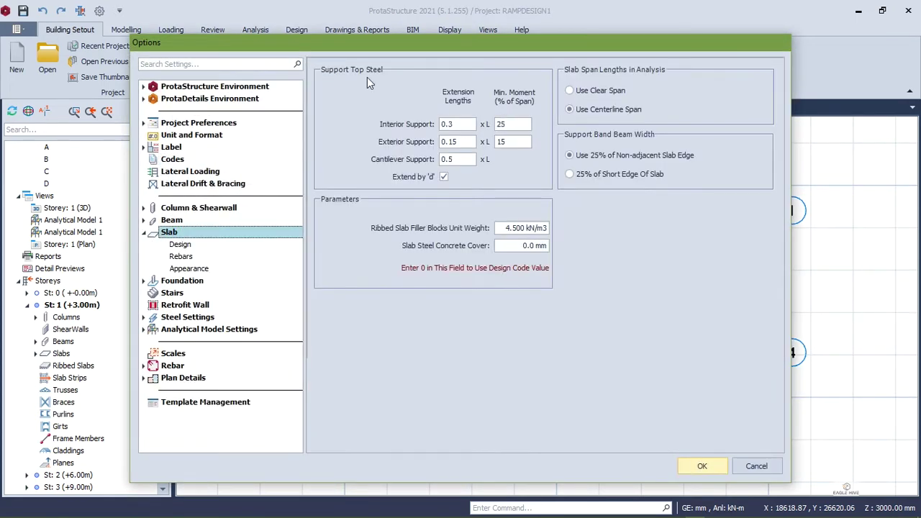
pyautogui.click(461, 124)
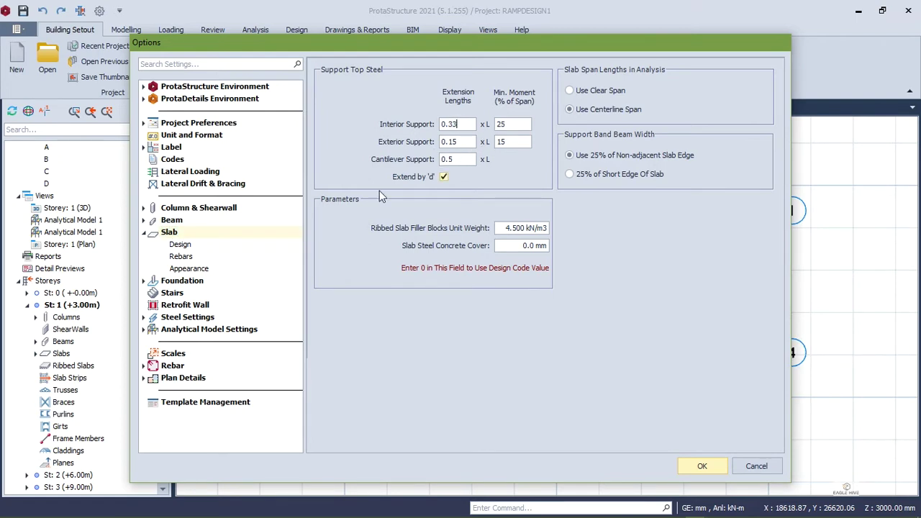
# - Try D10 as the minimum steel bar size for slab rebars, and set it back to D8
pyautogui.click(181, 256)
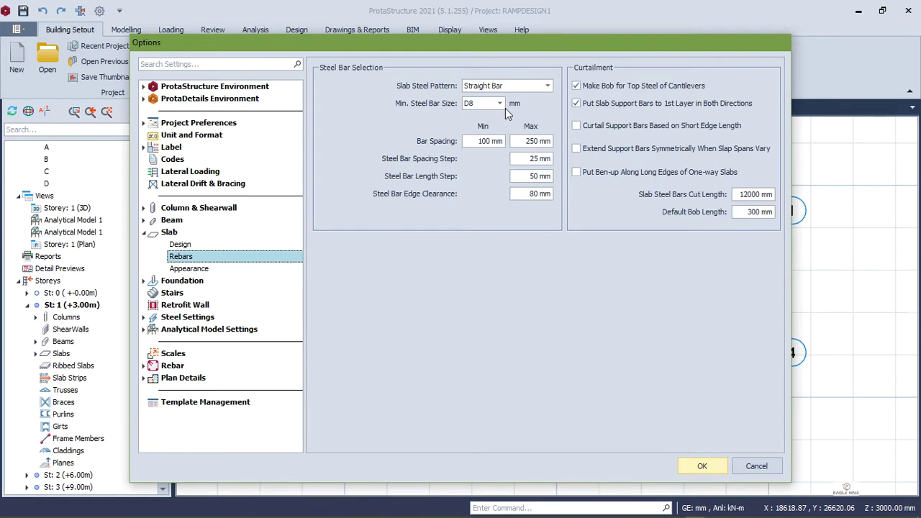
pyautogui.click(500, 104)
pyautogui.click(474, 156)
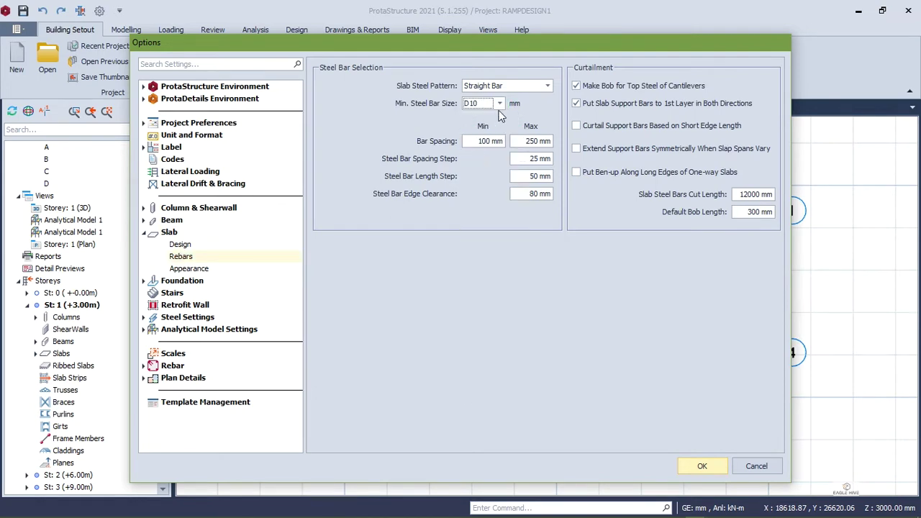
pyautogui.click(500, 104)
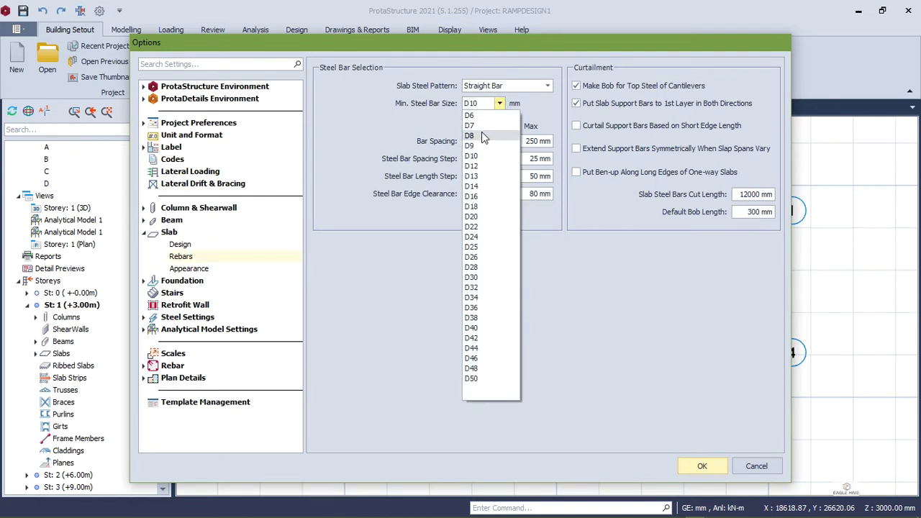
pyautogui.click(481, 140)
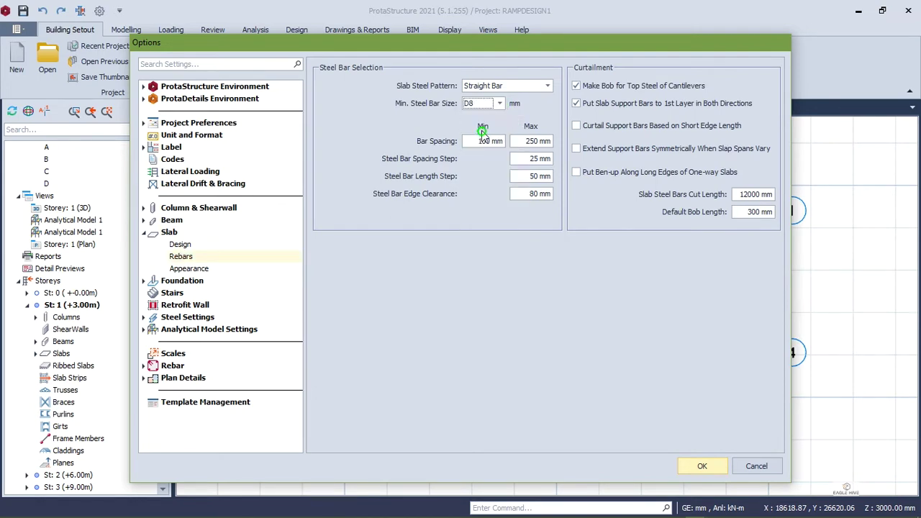
# - Disable the use of top bars in the foundation settings and apply the project options
pyautogui.click(184, 282)
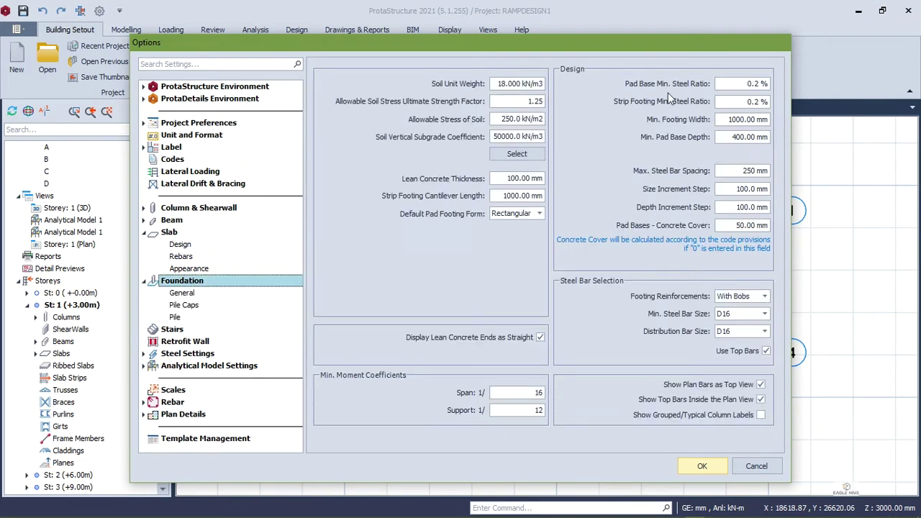
pyautogui.click(766, 351)
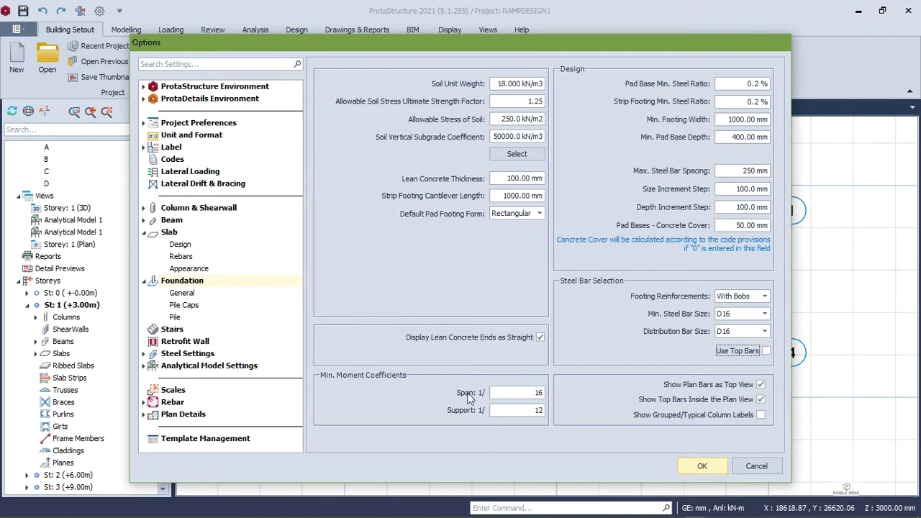
pyautogui.click(707, 470)
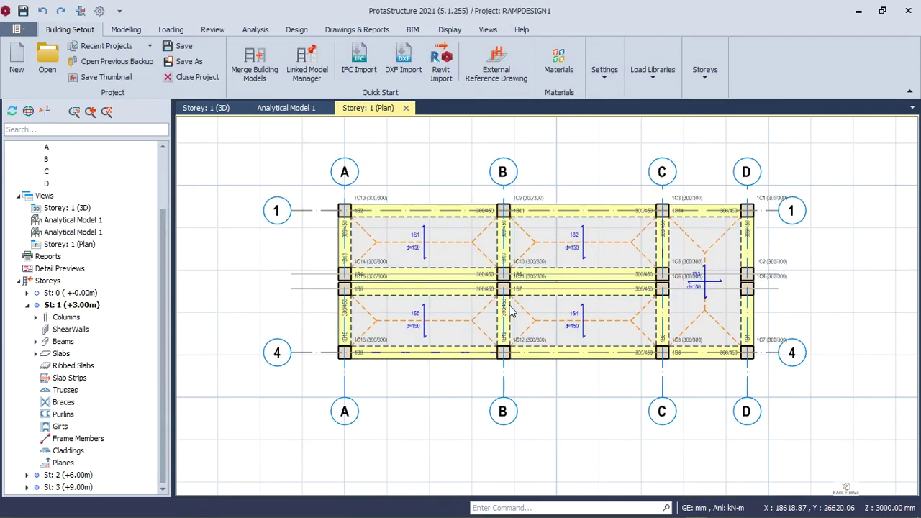
# - Insert an X-direction analytical slab strip across slab 1S1, from the beam on axis A to the beam on axis B
pyautogui.click(131, 31)
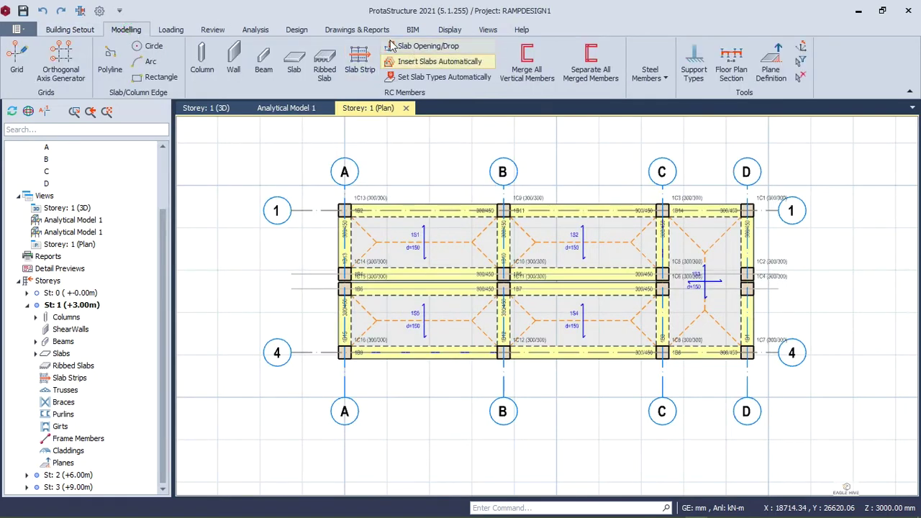
pyautogui.click(358, 67)
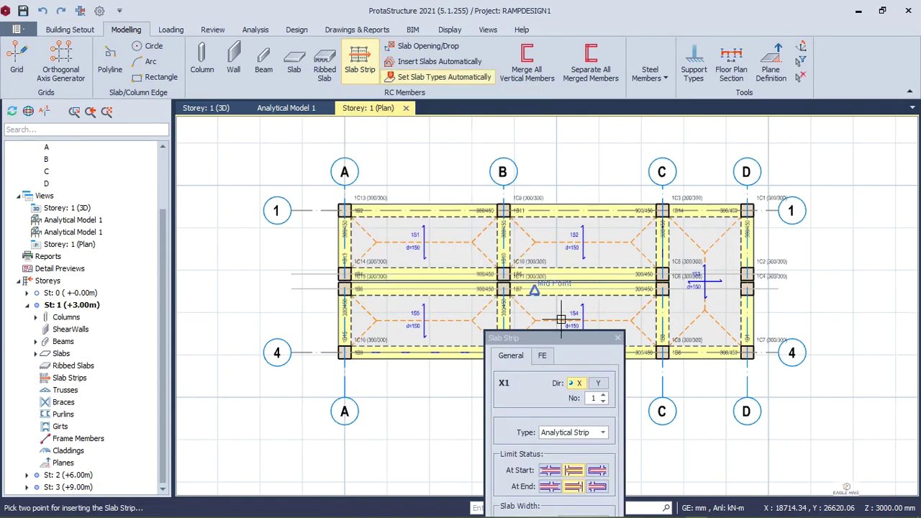
pyautogui.moveTo(555, 341); pyautogui.dragTo(203, 149)
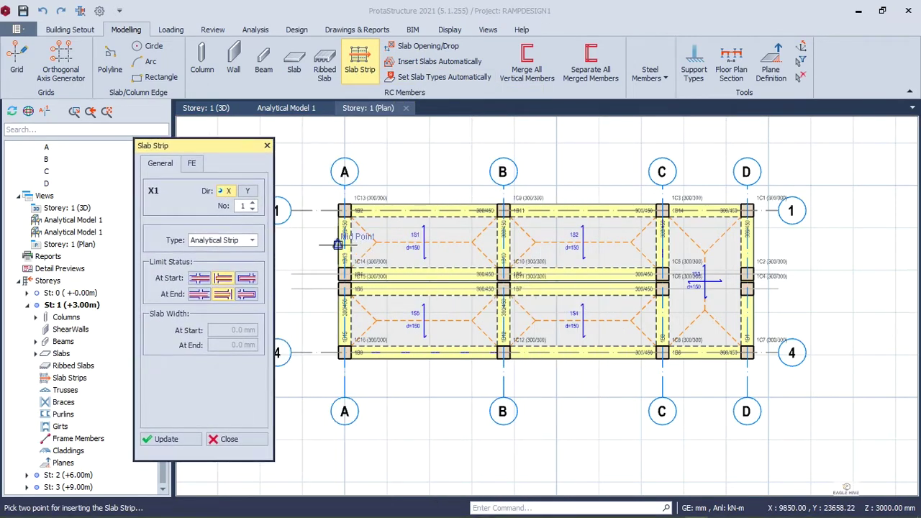
pyautogui.click(337, 245)
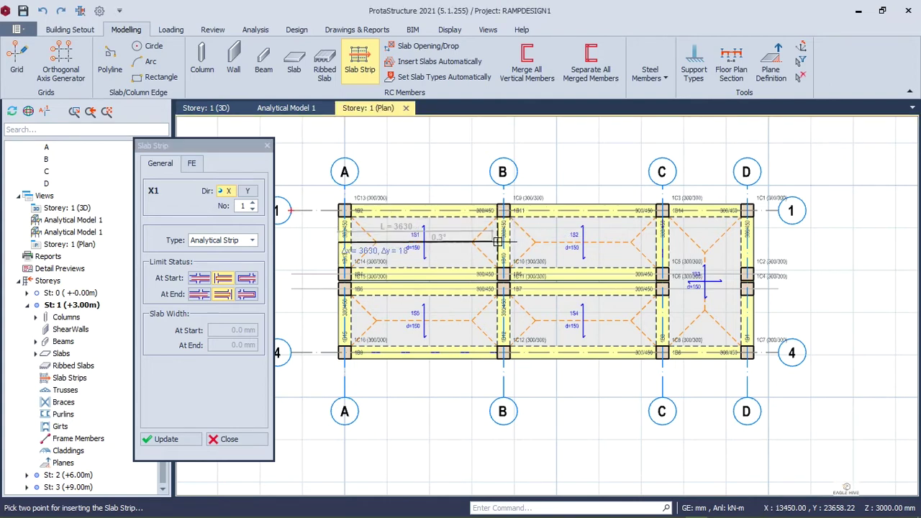
pyautogui.click(501, 243)
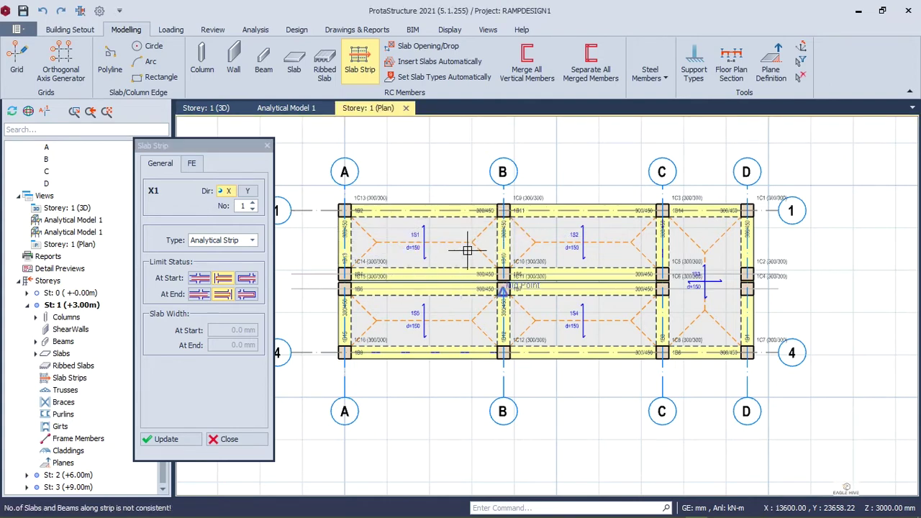
pyautogui.click(337, 242)
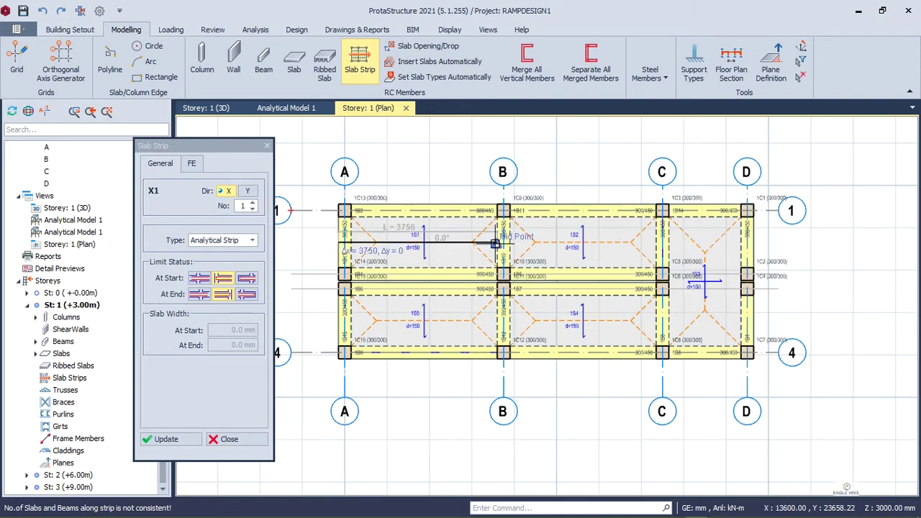
pyautogui.click(502, 241)
pyautogui.scroll(3, 507, 244)
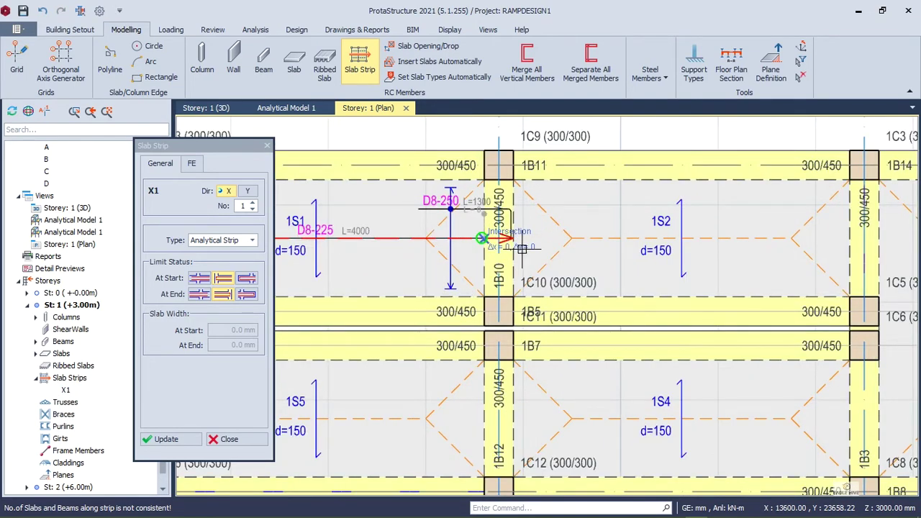
# - Continue the X-direction analytical slab strip across slab 1S2, from the beam on axis B to the beam on axis C
pyautogui.scroll(-2, 482, 238)
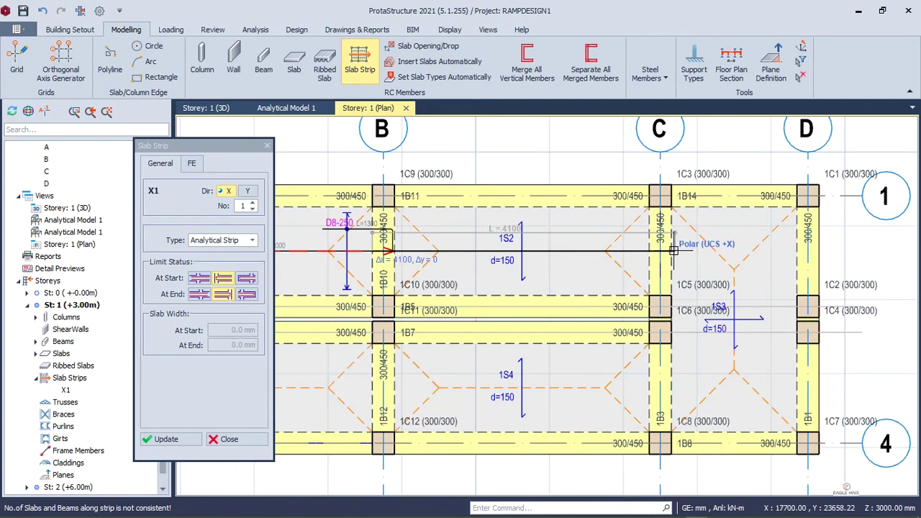
pyautogui.click(675, 256)
pyautogui.scroll(-3, 675, 257)
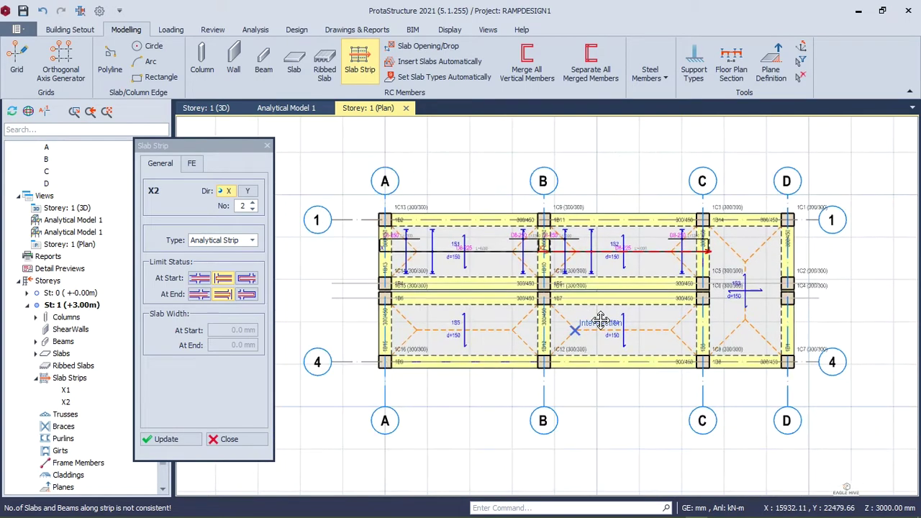
# - Insert an X-direction analytical slab strip across slab 1S5, from the beam on axis A to the beam on axis B
pyautogui.scroll(2, 502, 319)
pyautogui.scroll(-2, 502, 319)
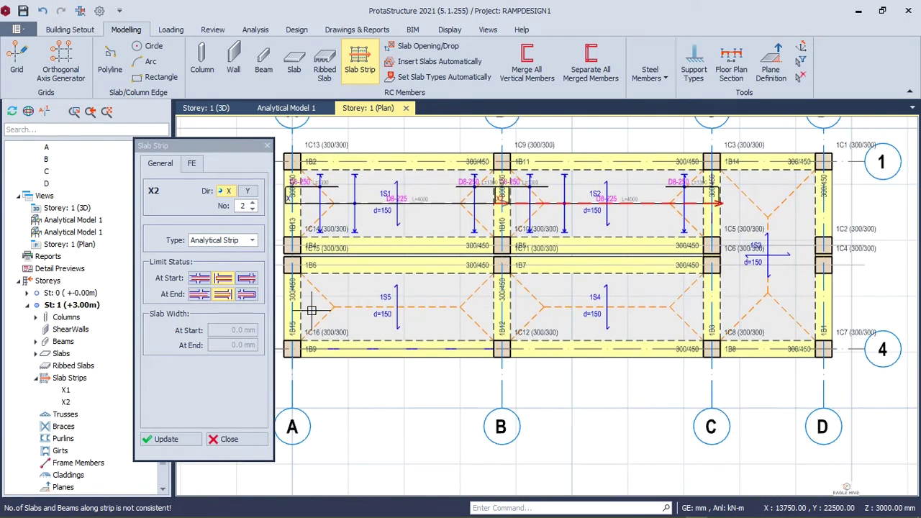
pyautogui.scroll(2, 324, 309)
pyautogui.moveTo(334, 314); pyautogui.dragTo(390, 311, button='middle')
pyautogui.click(353, 302)
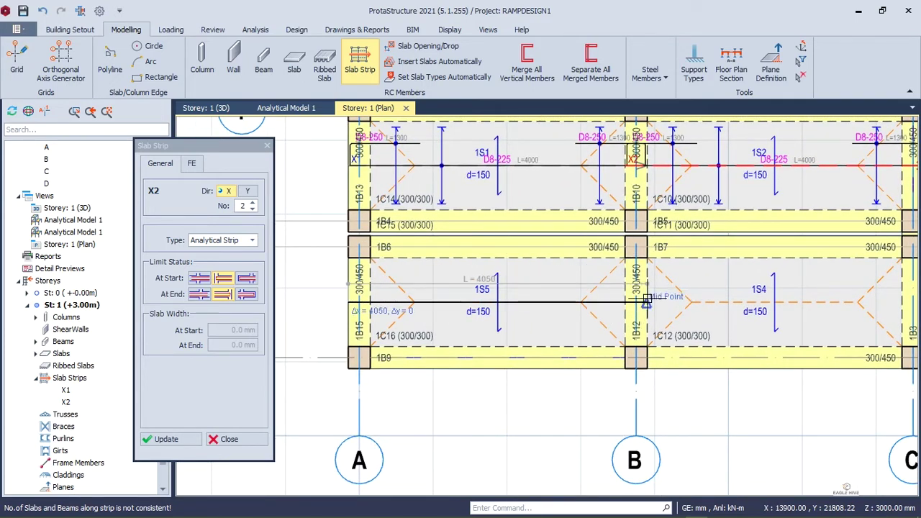
pyautogui.click(645, 305)
# - Continue the X-direction analytical slab strip across slab 1S4, from the beam on axis B to the beam on axis C
pyautogui.moveTo(894, 302); pyautogui.dragTo(694, 323, button='middle')
pyautogui.scroll(-2, 694, 323)
pyautogui.scroll(3, 714, 328)
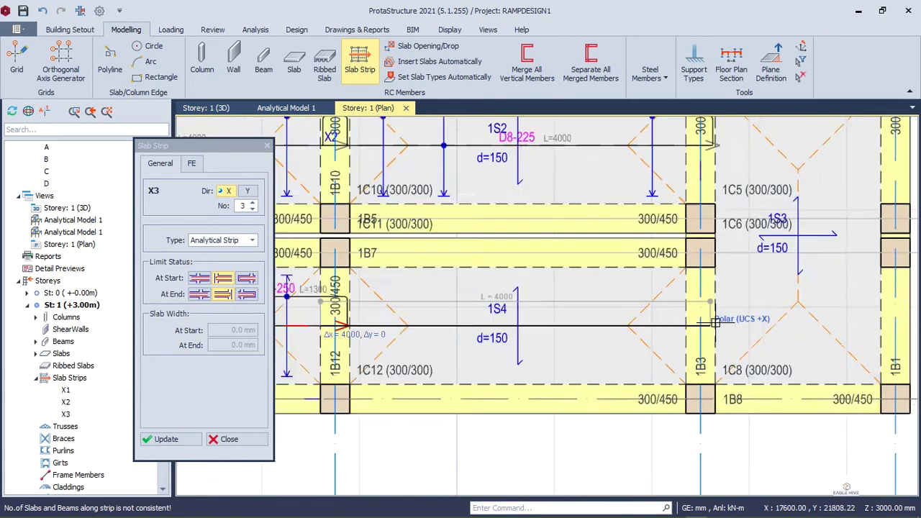
pyautogui.click(722, 340)
pyautogui.scroll(-3, 722, 339)
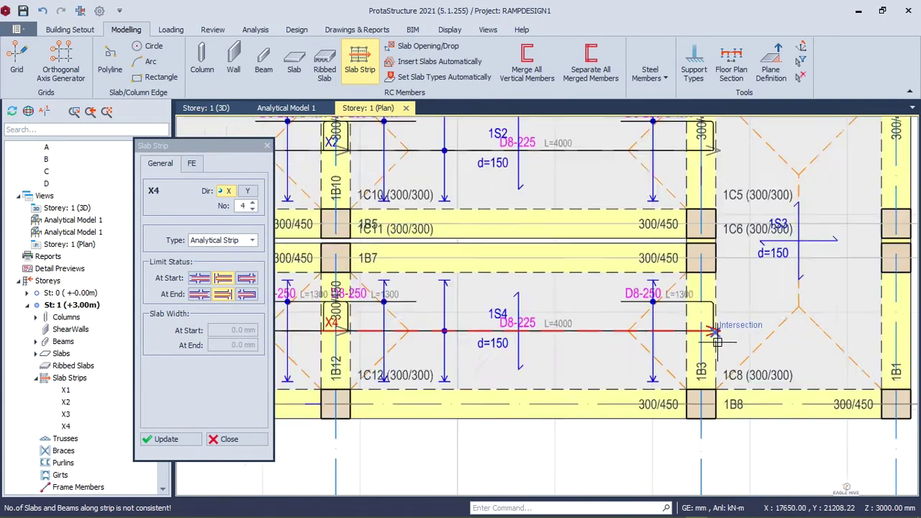
# - Try an X-direction slab strip across slab 1S3 along the gap between the middle columns, and delete it
pyautogui.scroll(4, 507, 346)
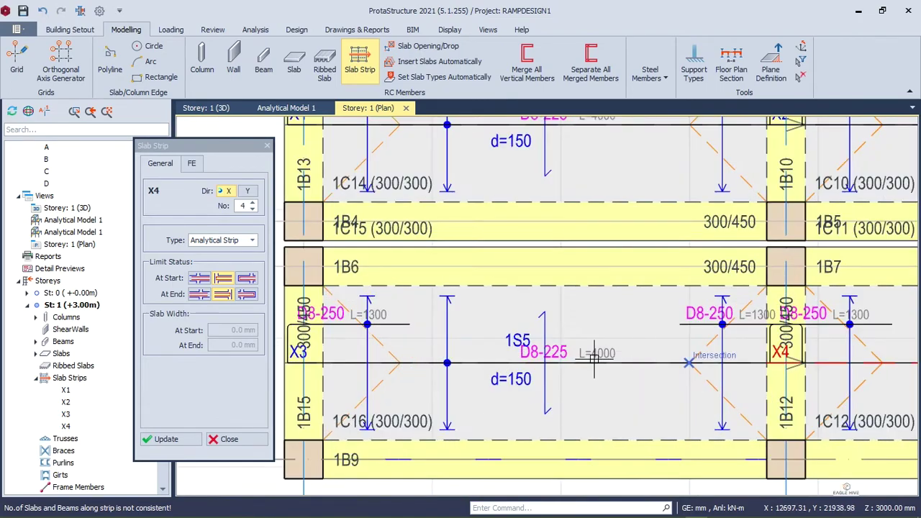
pyautogui.scroll(-2, 597, 350)
pyautogui.scroll(2, 561, 346)
pyautogui.scroll(-2, 561, 345)
pyautogui.moveTo(679, 283); pyautogui.dragTo(468, 356, button='middle')
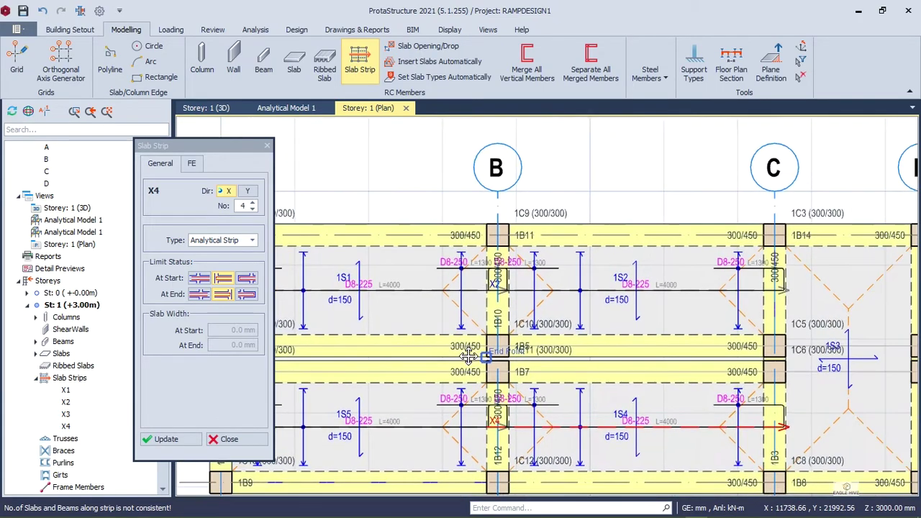
pyautogui.scroll(-1, 469, 356)
pyautogui.moveTo(713, 273); pyautogui.dragTo(601, 276, button='middle')
pyautogui.scroll(3, 601, 310)
pyautogui.scroll(4, 547, 316)
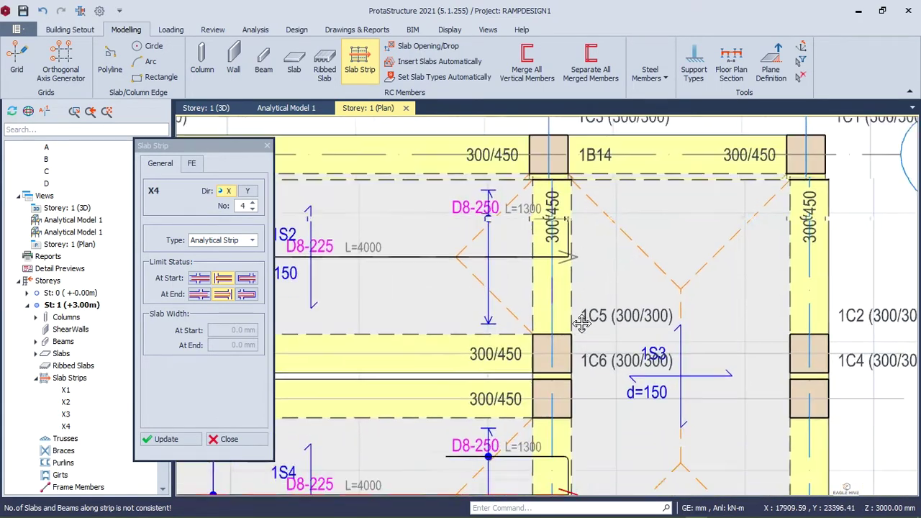
pyautogui.click(533, 288)
pyautogui.scroll(-3, 535, 288)
pyautogui.scroll(-1, 712, 284)
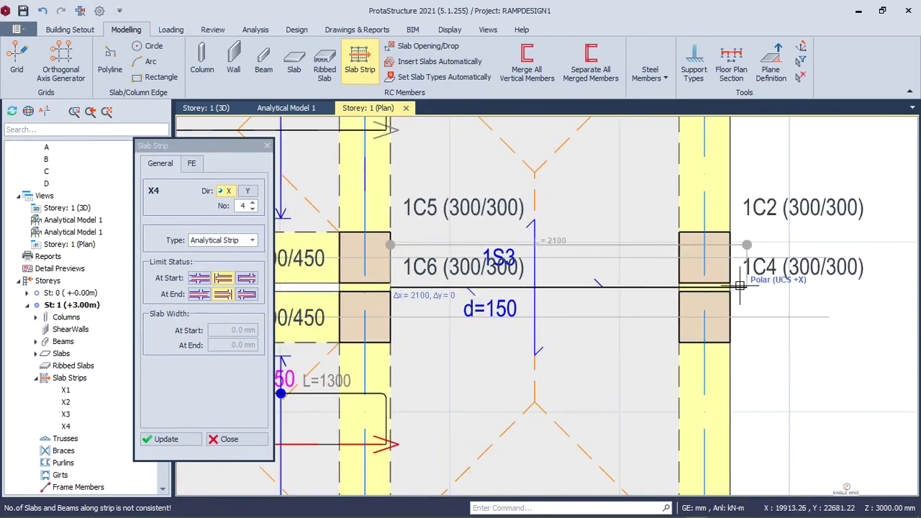
pyautogui.scroll(3, 728, 282)
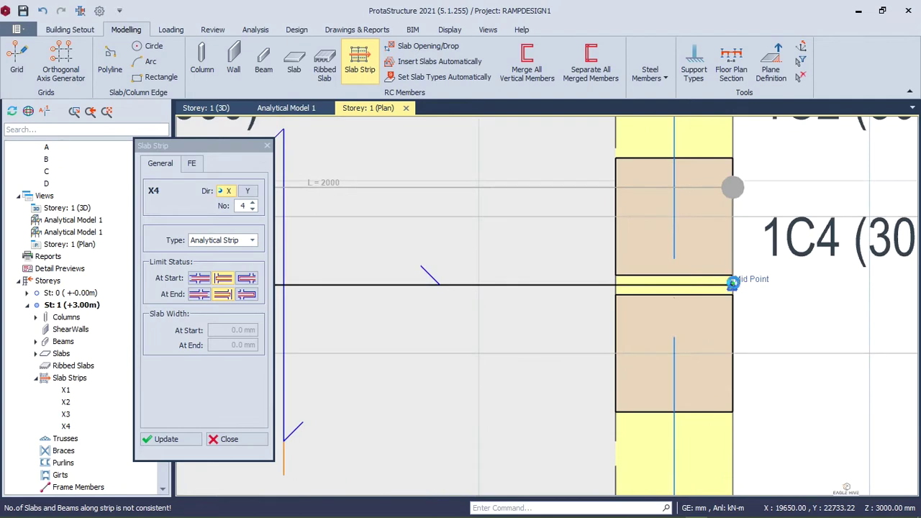
pyautogui.click(731, 284)
pyautogui.scroll(-3, 712, 288)
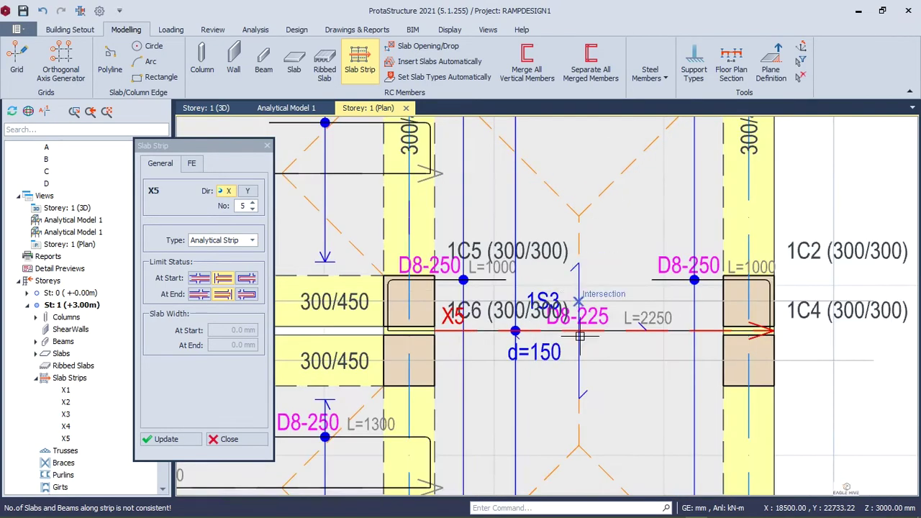
pyautogui.scroll(-2, 556, 353)
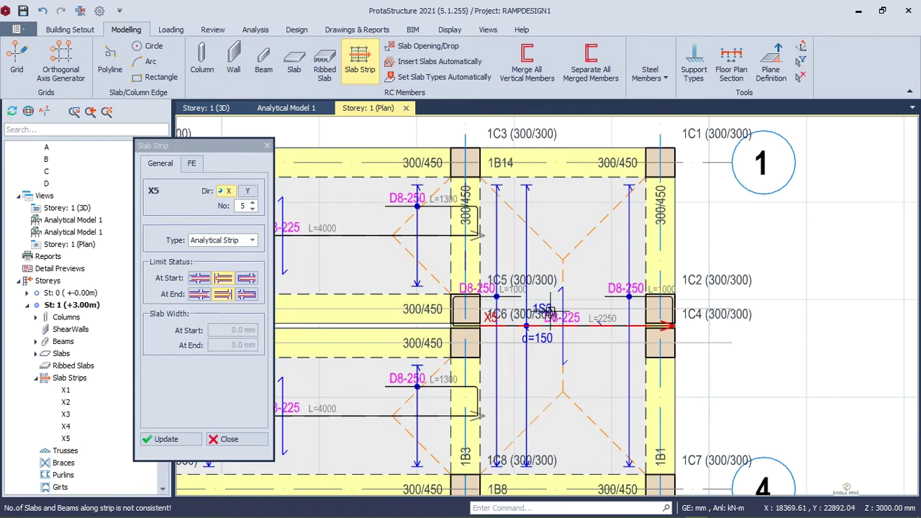
pyautogui.press('Escape')
pyautogui.press('Delete')
# - Insert an X-direction analytical slab strip across slab 1S3, from beam 1B3 to beam 1B1, in line with the strip in slab 1S4
pyautogui.moveTo(535, 332); pyautogui.dragTo(539, 221, button='middle')
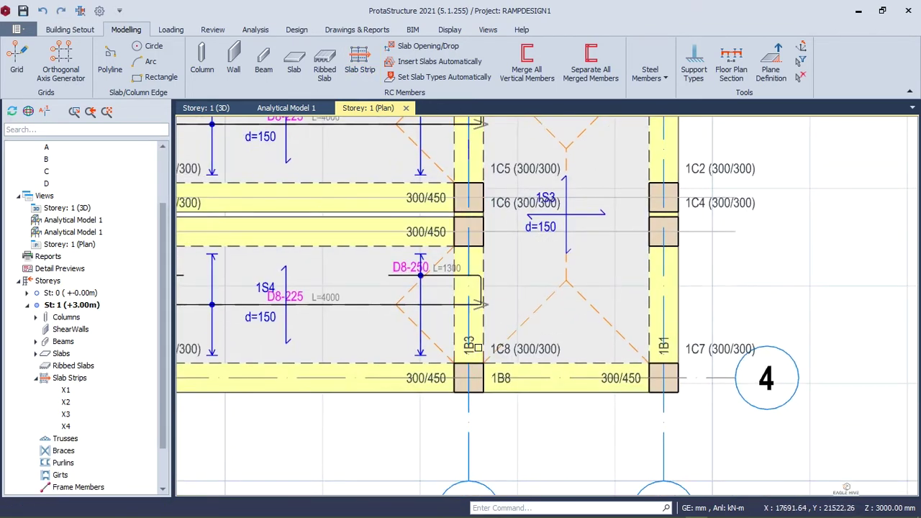
pyautogui.scroll(3, 478, 348)
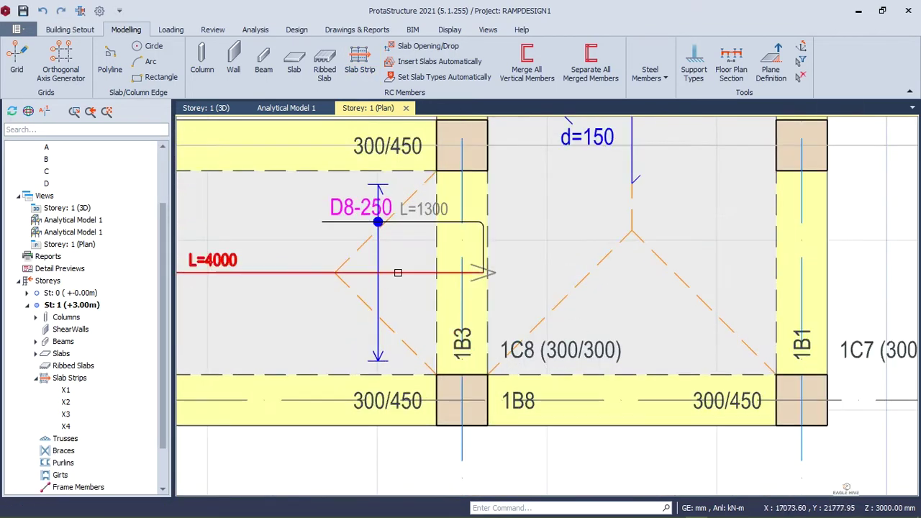
pyautogui.click(360, 59)
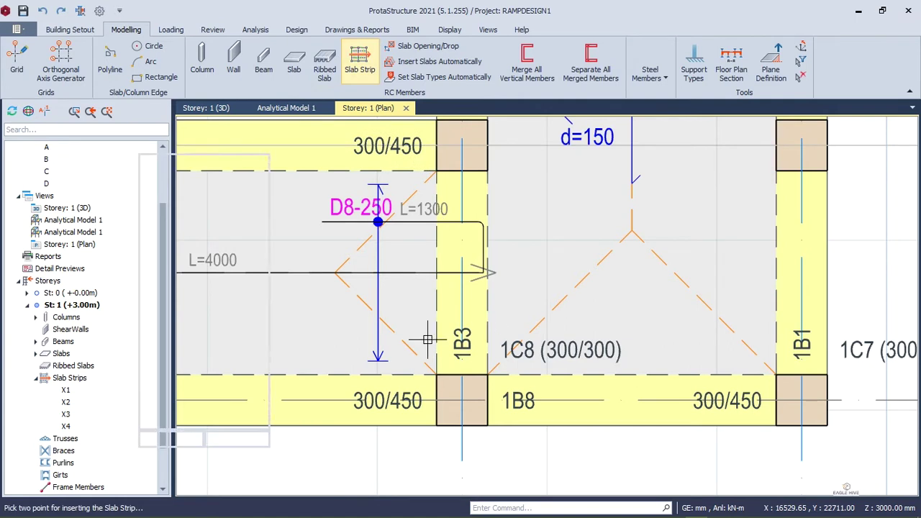
pyautogui.click(453, 266)
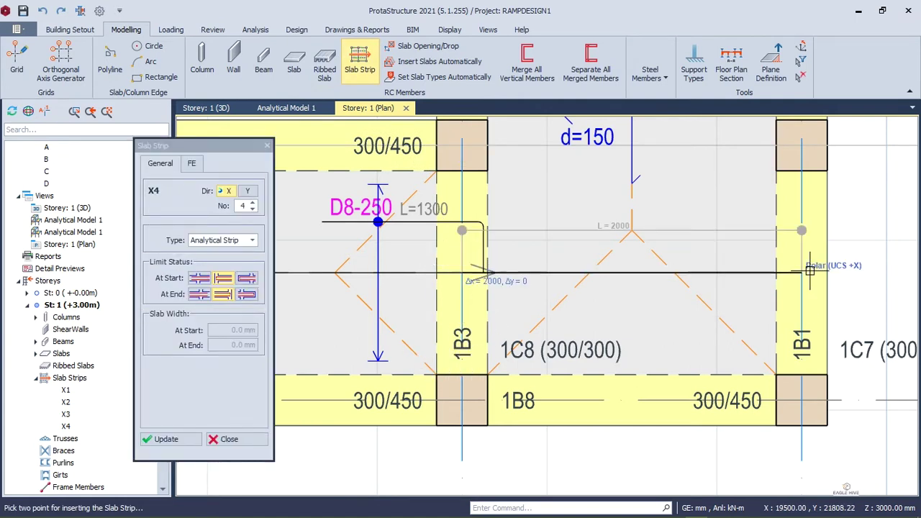
pyautogui.click(807, 272)
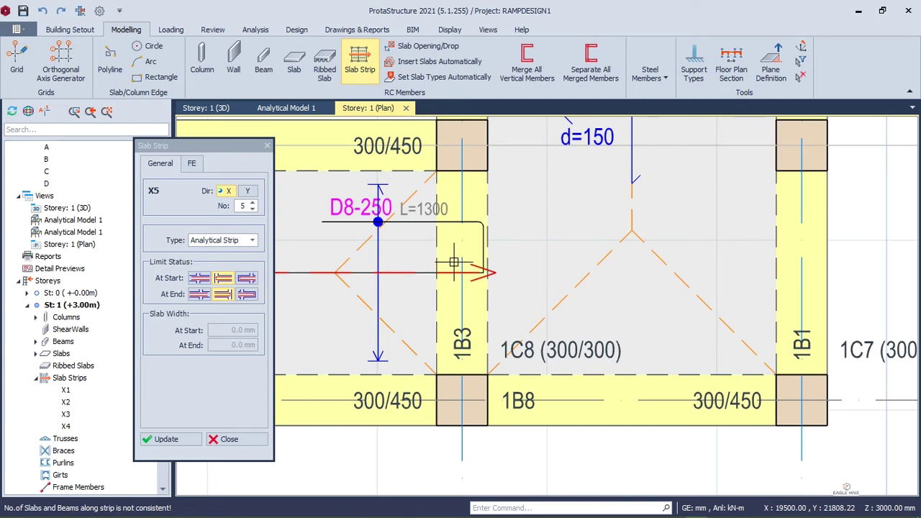
pyautogui.click(833, 269)
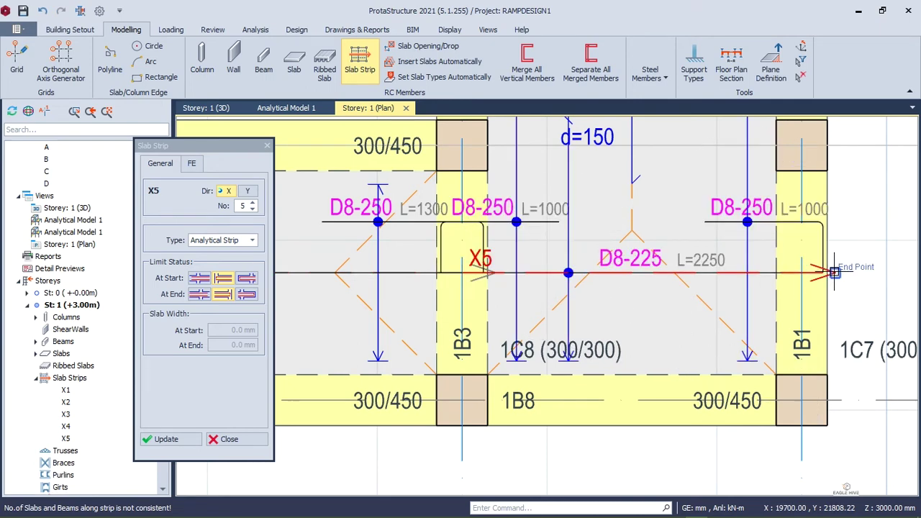
# - Examine the X-direction strips and their reinforcement across the storey 1 slabs
pyautogui.scroll(-3, 833, 268)
pyautogui.scroll(2, 746, 355)
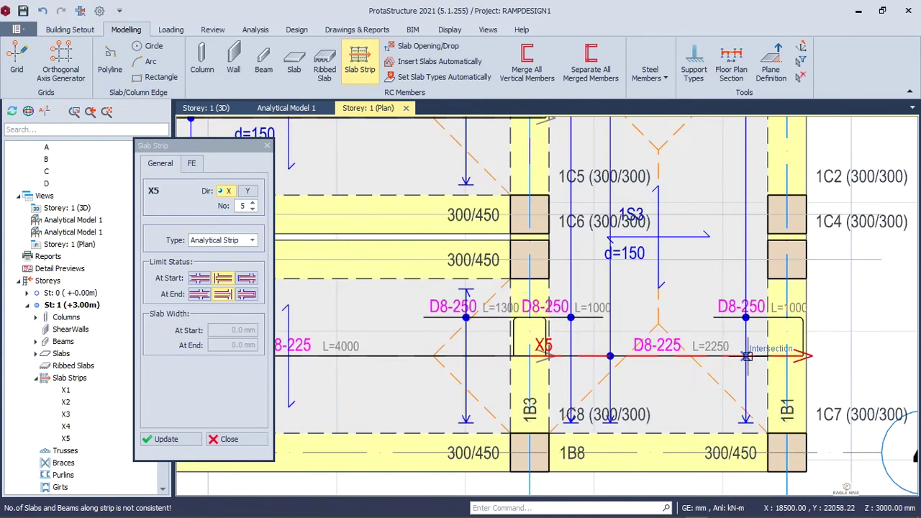
pyautogui.scroll(-1, 650, 351)
pyautogui.scroll(-1, 576, 312)
pyautogui.scroll(-1, 590, 299)
pyautogui.moveTo(511, 243); pyautogui.dragTo(523, 279, button='middle')
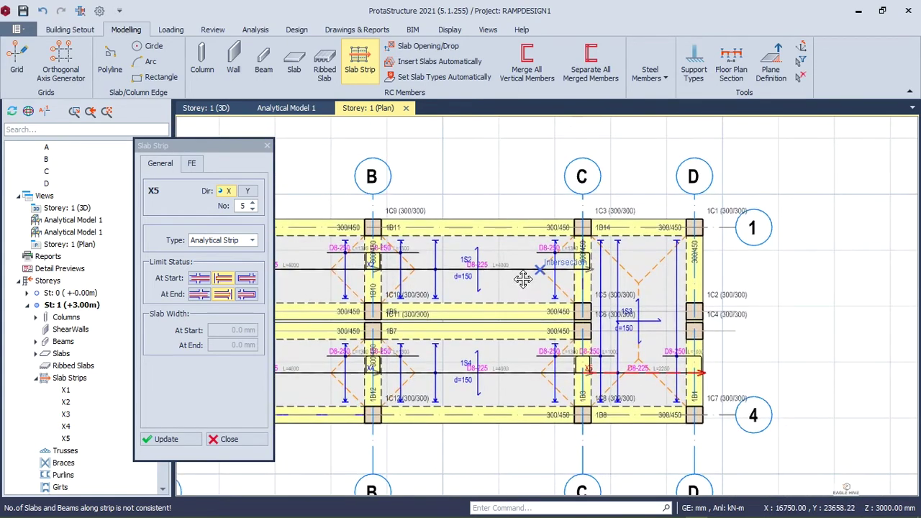
pyautogui.moveTo(360, 298); pyautogui.dragTo(524, 325, button='middle')
pyautogui.moveTo(574, 343); pyautogui.dragTo(470, 283, button='middle')
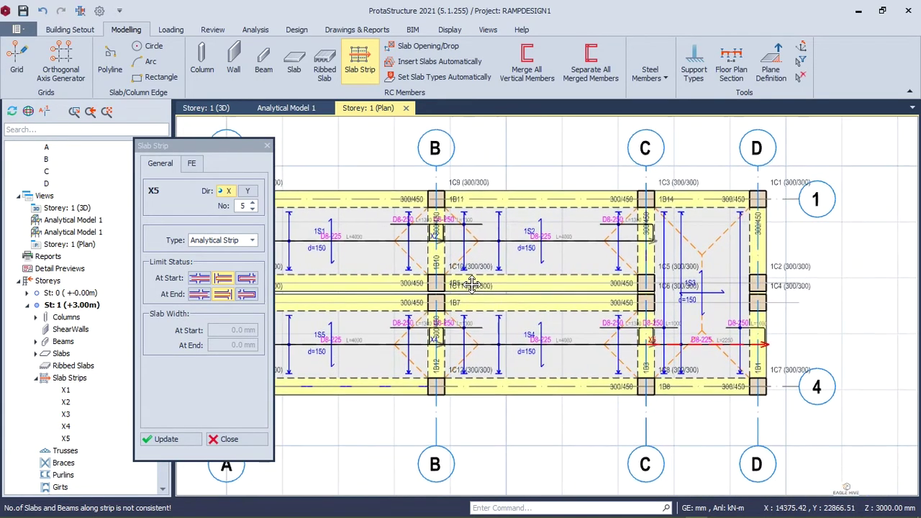
pyautogui.scroll(3, 557, 232)
pyautogui.scroll(1, 519, 271)
pyautogui.scroll(-4, 575, 247)
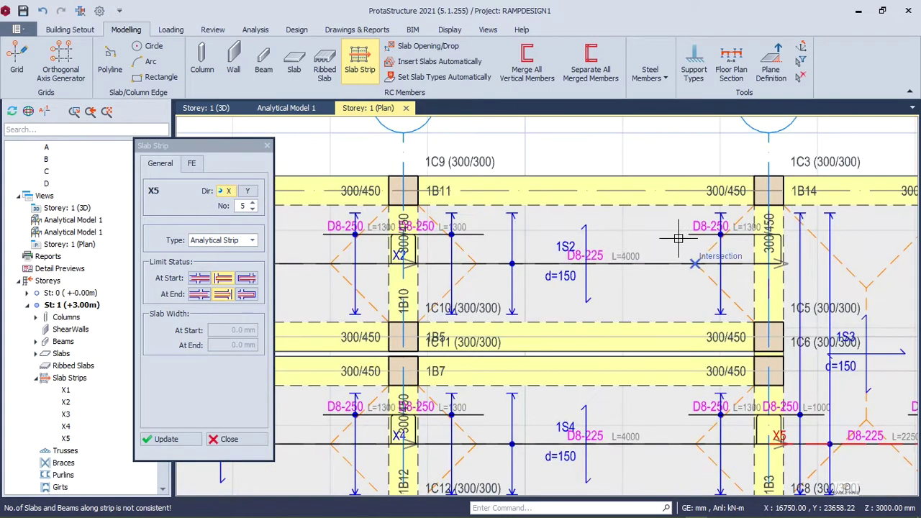
# - Switch the strip direction to Y and insert Y-direction analytical strips across slabs 1S3, 1S1 and 1S5
pyautogui.click(248, 193)
pyautogui.scroll(5, 505, 427)
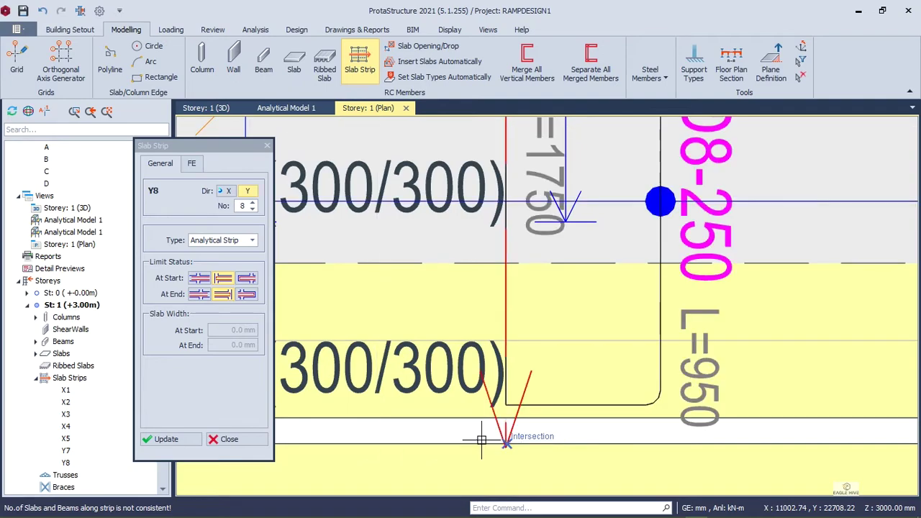
pyautogui.scroll(-5, 507, 440)
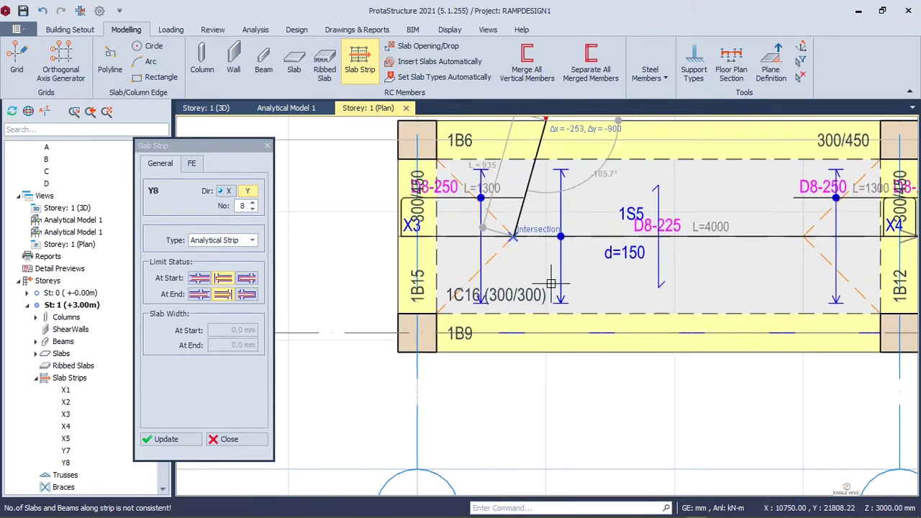
pyautogui.click(551, 375)
# - Insert a Y-direction analytical strip across slab 1S2, from above axis 1 to the gap between beams 1B5 and 1B7
pyautogui.scroll(-3, 549, 376)
pyautogui.scroll(-2, 696, 319)
pyautogui.scroll(4, 594, 227)
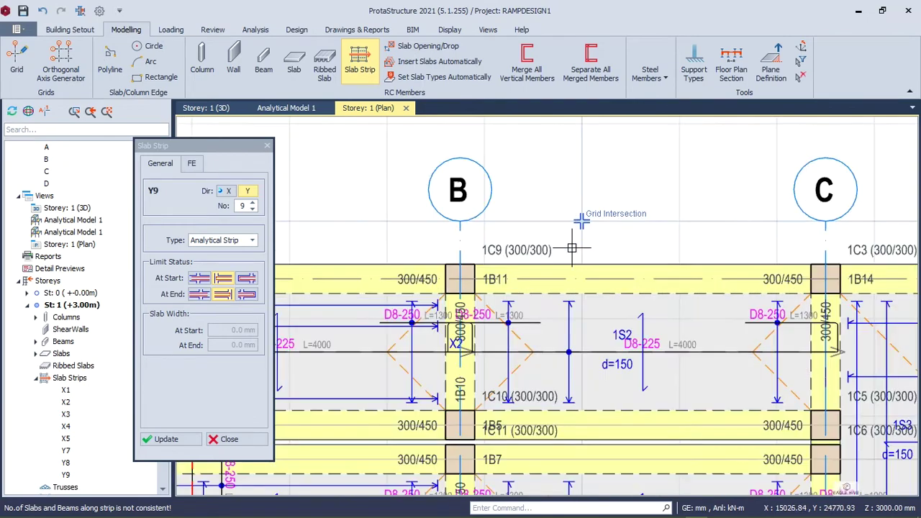
pyautogui.click(592, 193)
pyautogui.moveTo(590, 370); pyautogui.dragTo(578, 165, button='middle')
pyautogui.scroll(2, 597, 366)
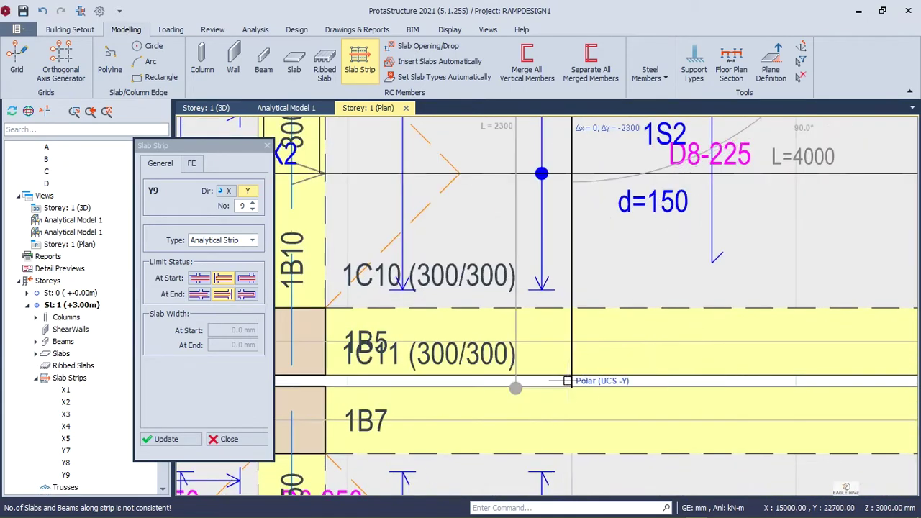
pyautogui.click(568, 382)
# - Continue the Y-direction strip across slab 1S4 to beyond axis 4, and end slab strip insertion on storey 1
pyautogui.scroll(-2, 573, 411)
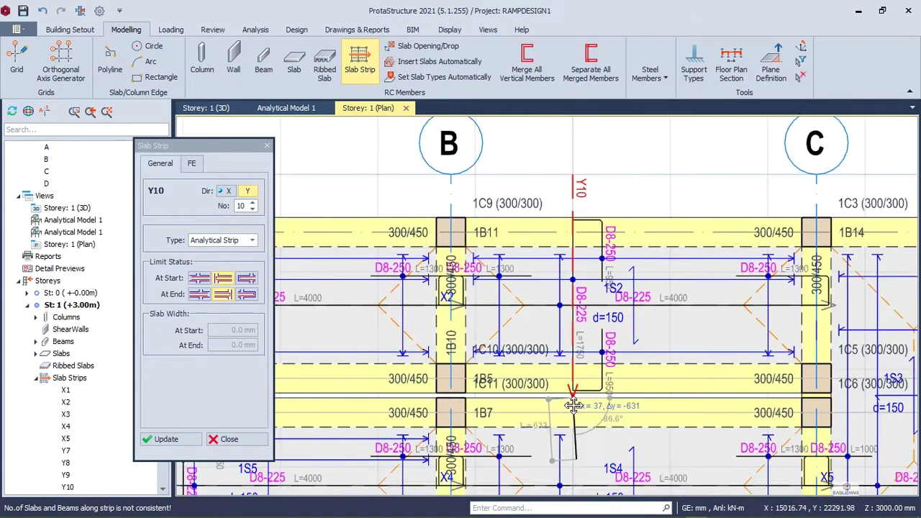
pyautogui.moveTo(576, 453); pyautogui.dragTo(575, 207, button='middle')
pyautogui.click(575, 380)
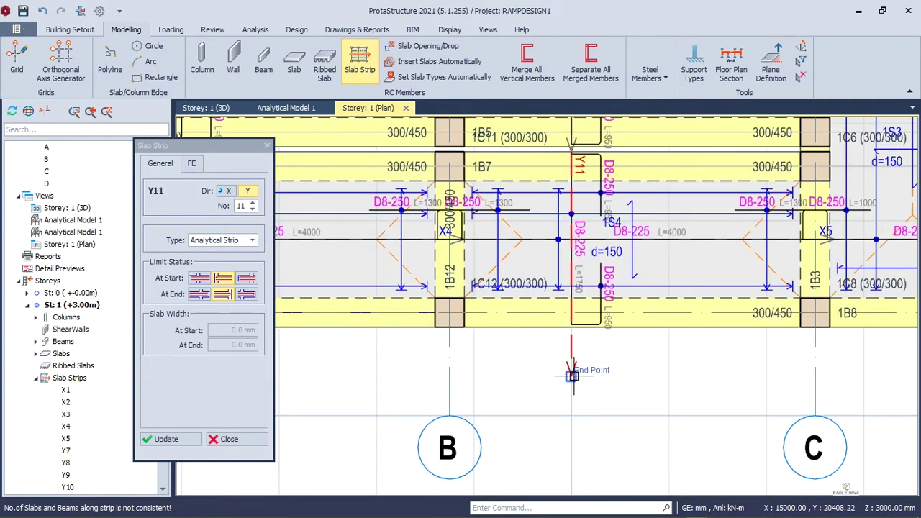
pyautogui.scroll(-3, 575, 377)
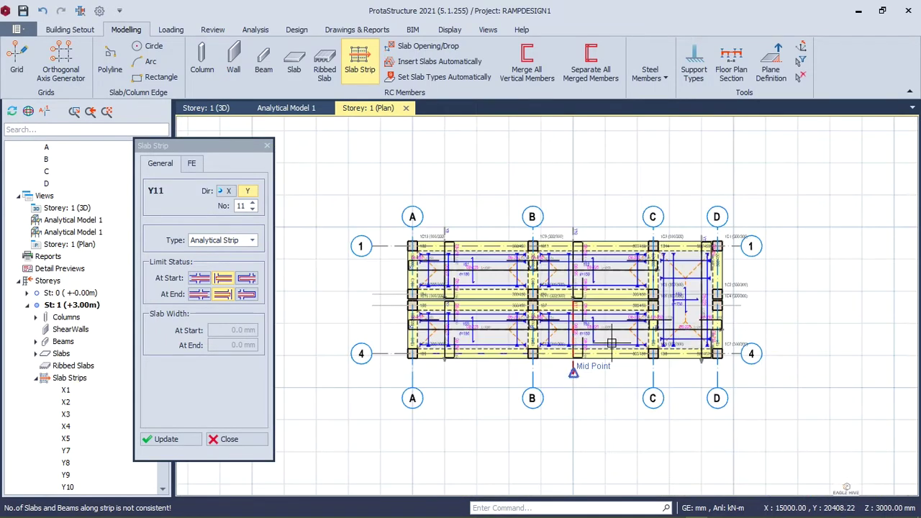
pyautogui.click(266, 147)
# - Open the plan view of storey 2 (+6.00 m)
pyautogui.scroll(5, 601, 338)
pyautogui.scroll(-2, 601, 339)
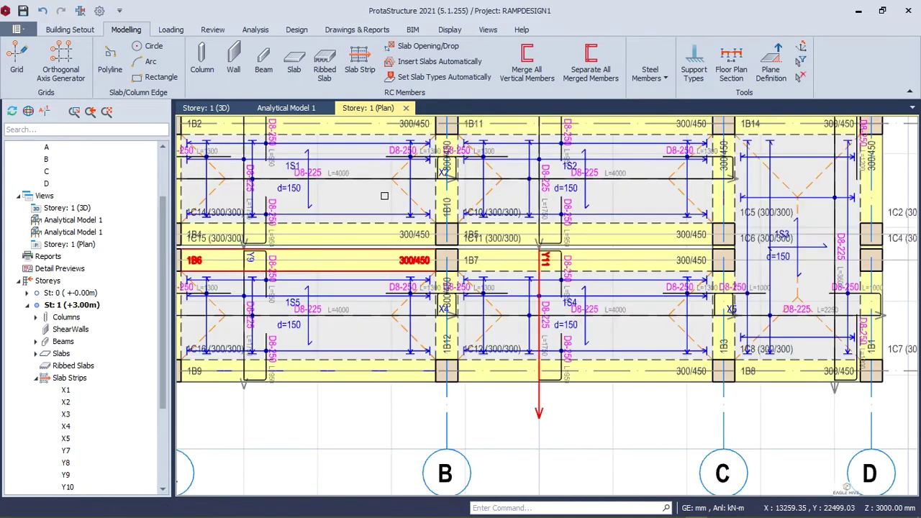
pyautogui.scroll(-3, 76, 359)
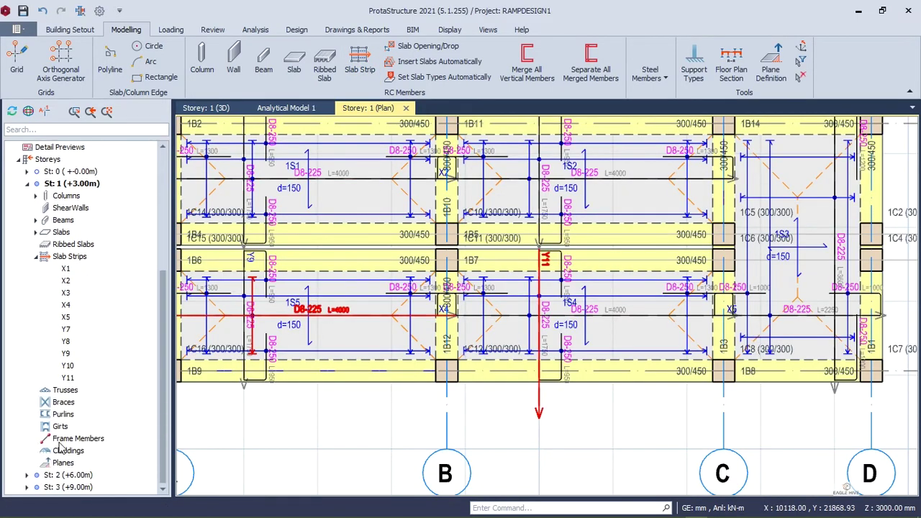
pyautogui.doubleClick(67, 476)
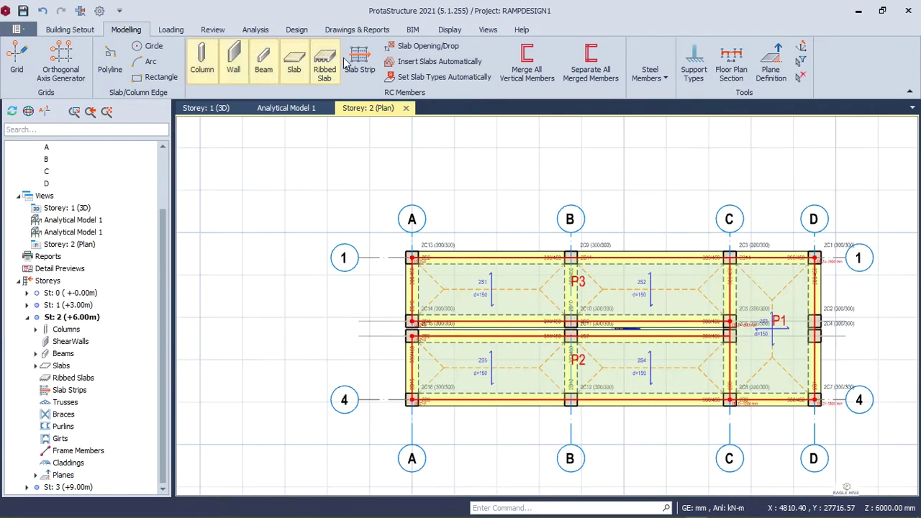
# - Insert X-direction analytical slab strips across slabs 2S1 and 2S2, running from the beam on axis A through axis B to axis C
pyautogui.click(360, 61)
pyautogui.scroll(5, 415, 262)
pyautogui.click(342, 305)
pyautogui.scroll(-2, 341, 305)
pyautogui.scroll(3, 740, 308)
pyautogui.click(792, 309)
pyautogui.scroll(-3, 791, 308)
pyautogui.click(367, 321)
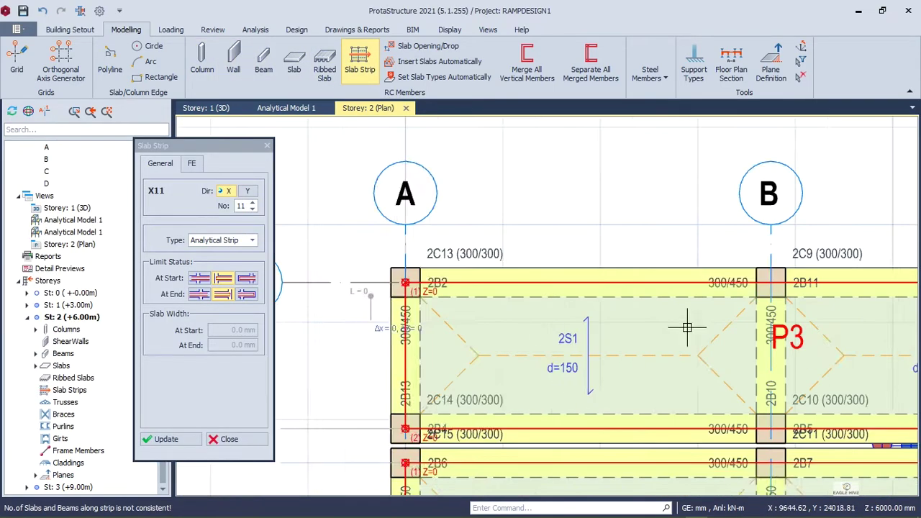
pyautogui.scroll(2, 781, 316)
pyautogui.click(807, 317)
pyautogui.scroll(-4, 648, 339)
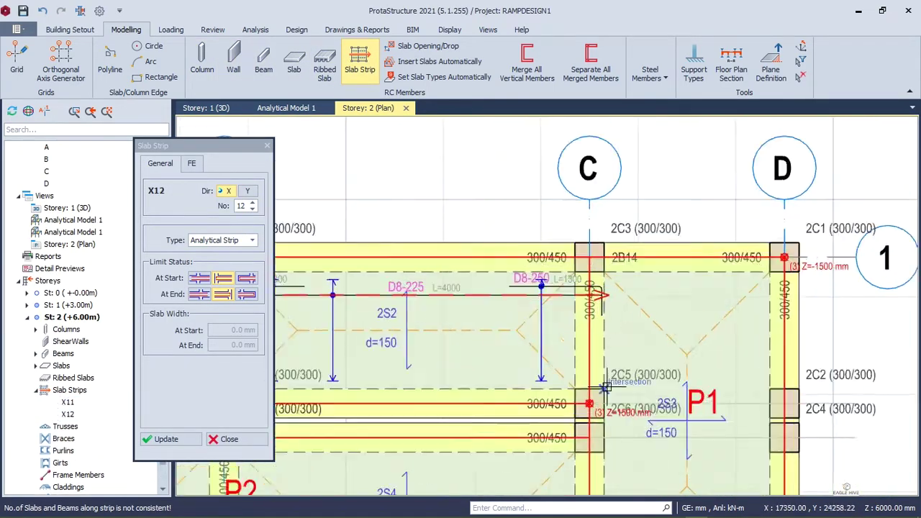
# - Insert an X-direction analytical slab strip across the slab along axis 4, from the beam on axis A to the beam on axis B
pyautogui.scroll(5, 482, 298)
pyautogui.click(481, 290)
pyautogui.click(752, 286)
pyautogui.scroll(-5, 753, 285)
pyautogui.click(509, 337)
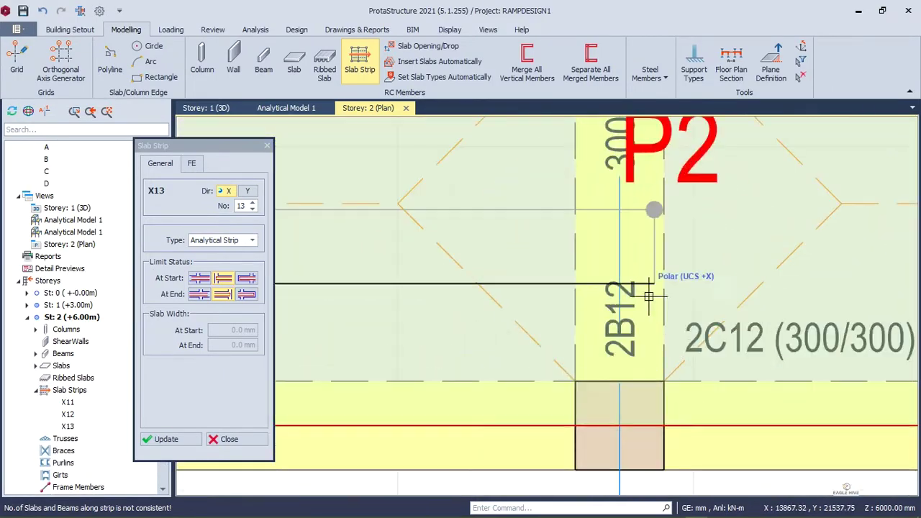
pyautogui.click(648, 296)
# - Continue the X-direction analytical strips across slabs 2S4 and 2S3, from the beam on axis B through axis C to axis D
pyautogui.click(550, 299)
pyautogui.scroll(-4, 626, 300)
pyautogui.moveTo(778, 311); pyautogui.dragTo(426, 309, button='middle')
pyautogui.scroll(-3, 426, 310)
pyautogui.click(510, 315)
pyautogui.scroll(-3, 510, 314)
# - Insert Y-direction analytical strips between axes A and B, across slab 2S1 and the slab along axis 4, from above axis 1 to below axis 4
pyautogui.click(248, 191)
pyautogui.scroll(6, 431, 217)
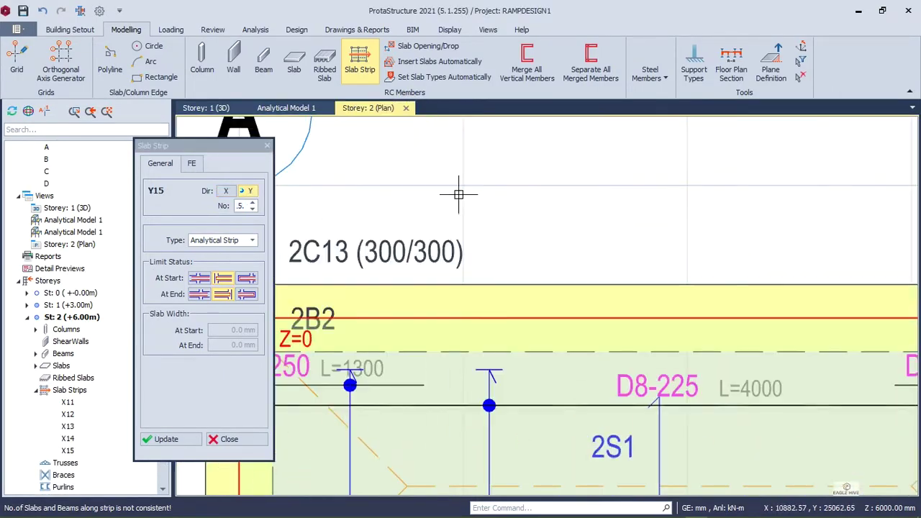
pyautogui.click(462, 195)
pyautogui.scroll(-2, 462, 196)
pyautogui.scroll(6, 486, 316)
pyautogui.click(487, 316)
pyautogui.click(487, 331)
pyautogui.scroll(-5, 479, 427)
pyautogui.click(516, 345)
# - Insert Y-direction analytical strips across slabs 2S2 and 2S4, from above axis 1 through the gap between the middle beams to below axis 4
pyautogui.scroll(-3, 518, 345)
pyautogui.scroll(3, 551, 224)
pyautogui.scroll(-2, 558, 241)
pyautogui.click(564, 220)
pyautogui.scroll(6, 574, 480)
pyautogui.click(518, 450)
pyautogui.click(518, 450)
pyautogui.scroll(-5, 518, 446)
pyautogui.scroll(-2, 520, 361)
pyautogui.click(520, 362)
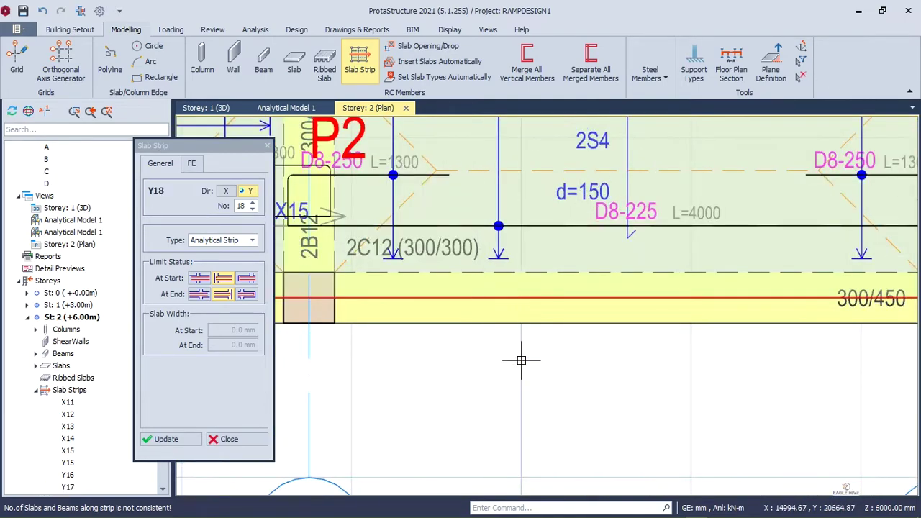
# - Insert a Y-direction analytical strip across slab 2S3 from above axis 1 to below axis 4, and end slab strip insertion
pyautogui.scroll(6, 489, 230)
pyautogui.click(484, 235)
pyautogui.scroll(-5, 489, 338)
pyautogui.scroll(3, 446, 245)
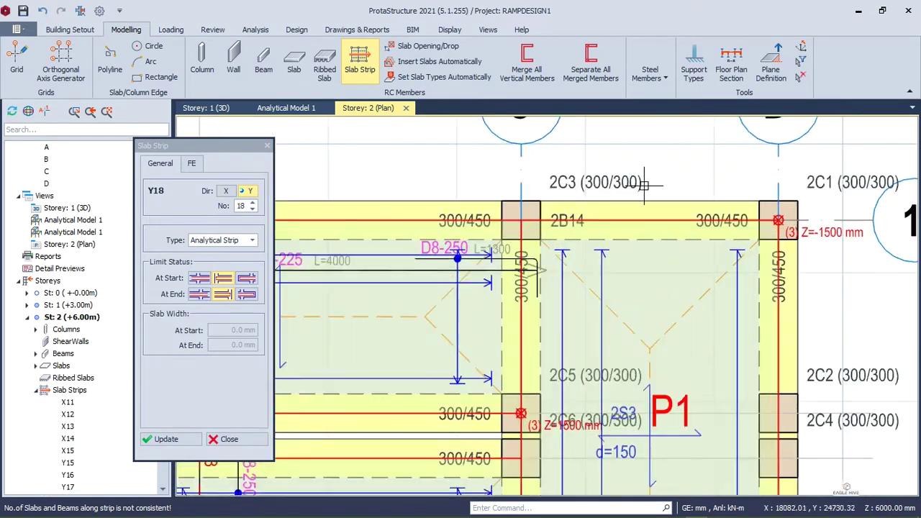
pyautogui.scroll(-1, 668, 293)
pyautogui.scroll(-6, 668, 292)
pyautogui.press('Escape')
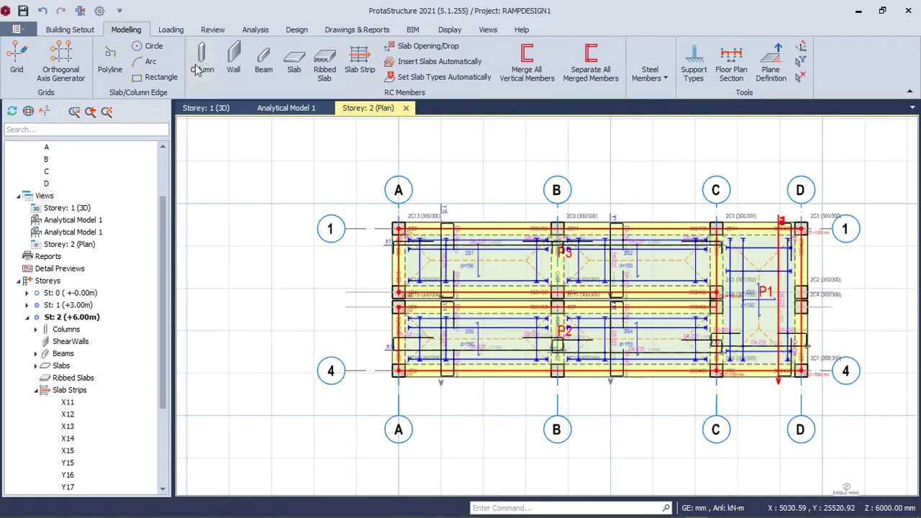
# - Calculate the concrete quantity extraction table, view its take-off report, and close the report and table
pyautogui.click(255, 29)
pyautogui.click(357, 30)
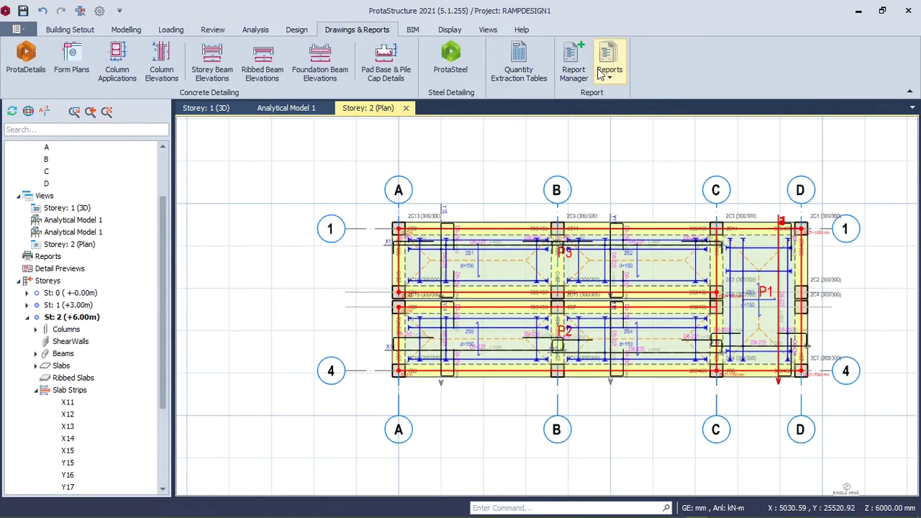
pyautogui.click(518, 61)
pyautogui.click(519, 302)
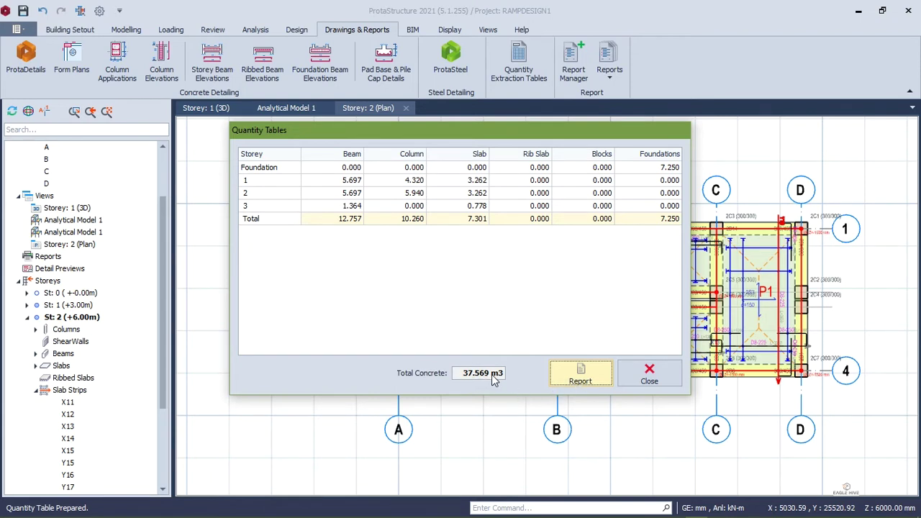
pyautogui.click(594, 379)
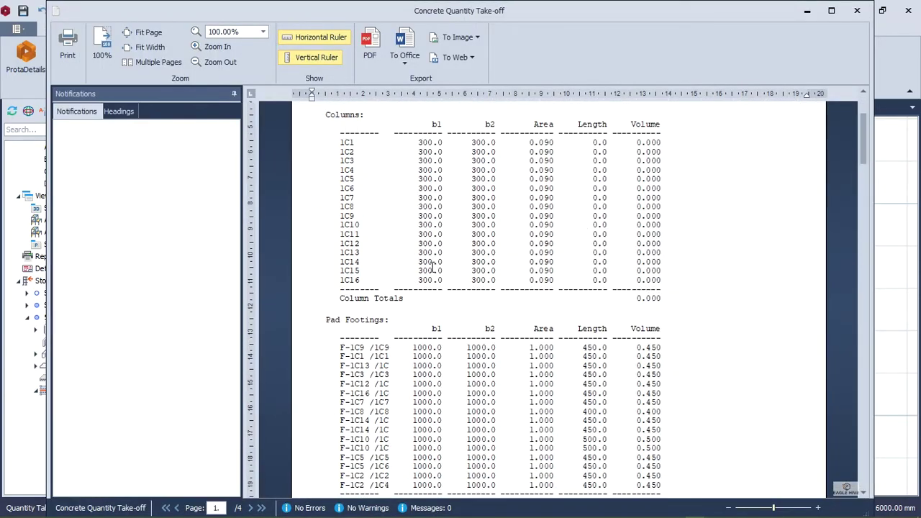
pyautogui.click(858, 10)
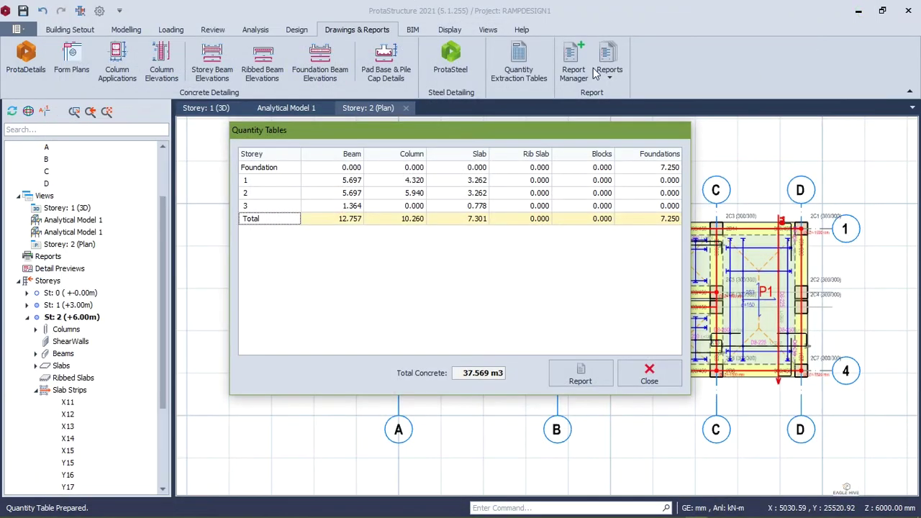
pyautogui.click(648, 373)
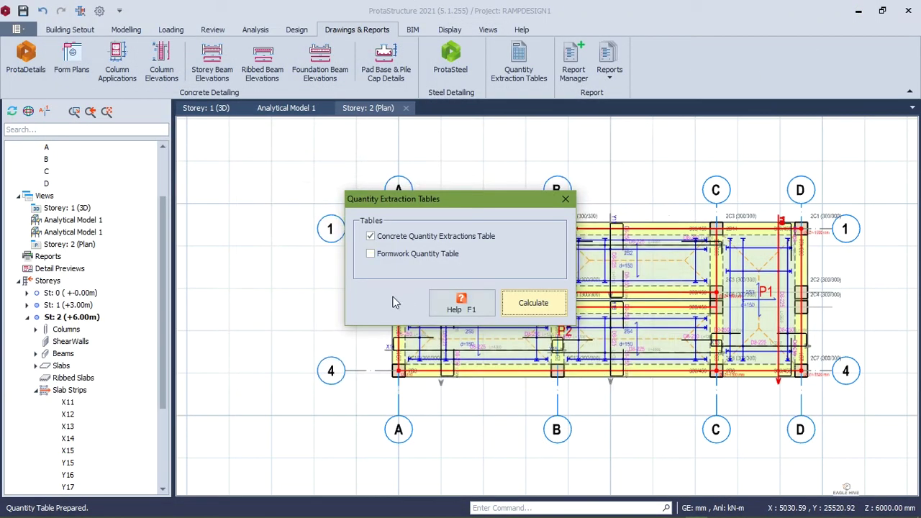
# - Calculate the formwork quantity table, view its take-off report and export options, and close the quantity extraction
pyautogui.click(404, 254)
pyautogui.click(545, 314)
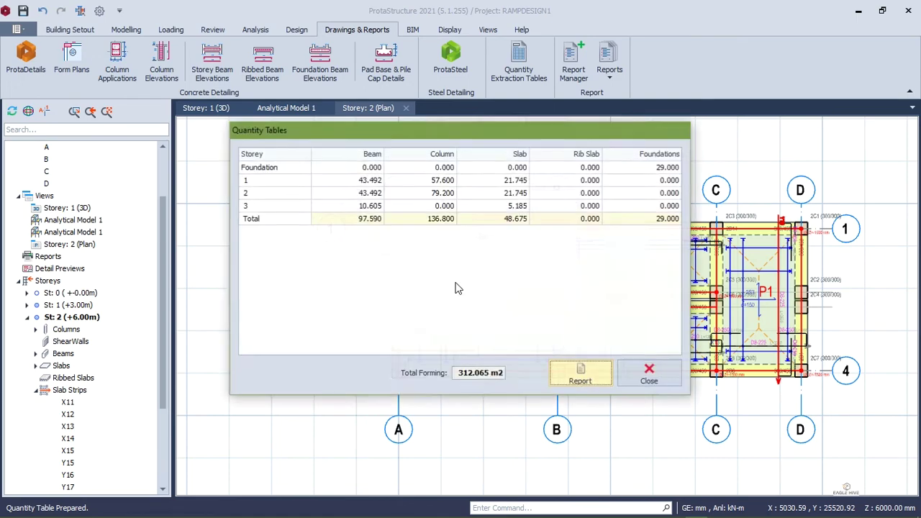
pyautogui.click(586, 381)
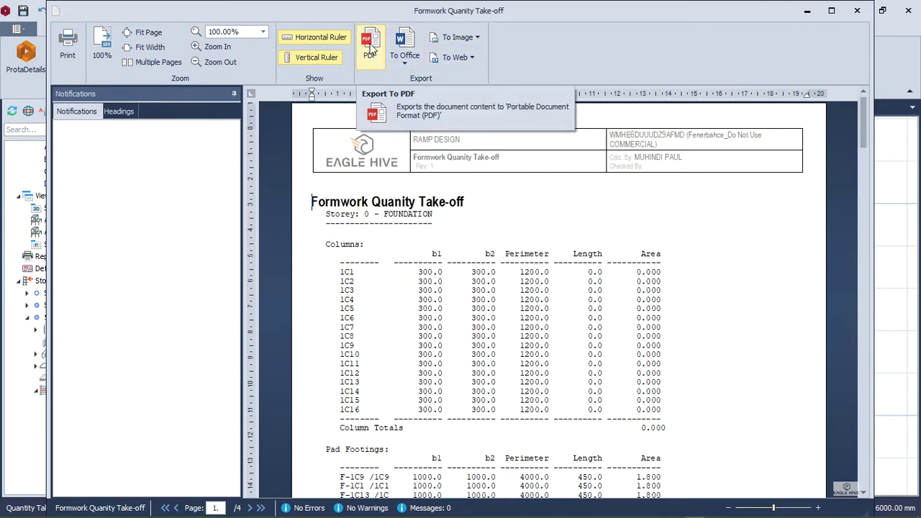
pyautogui.click(402, 64)
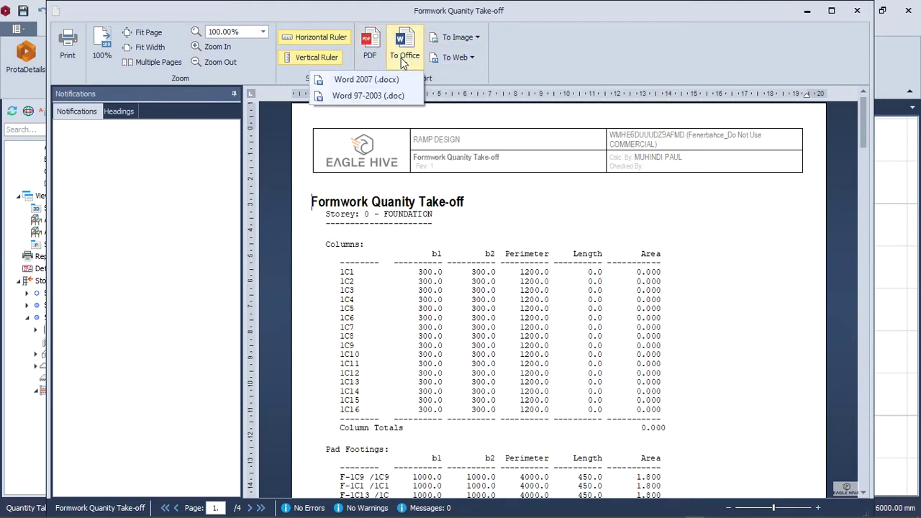
pyautogui.click(489, 54)
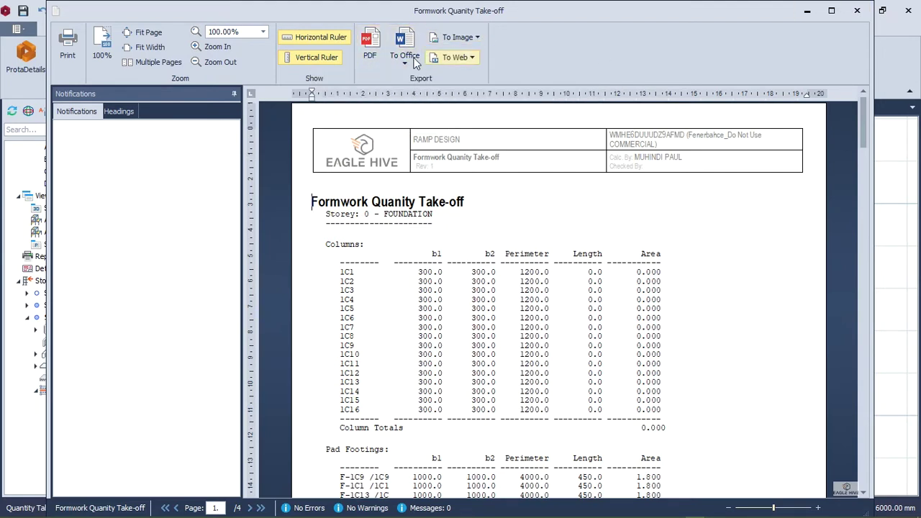
pyautogui.click(856, 11)
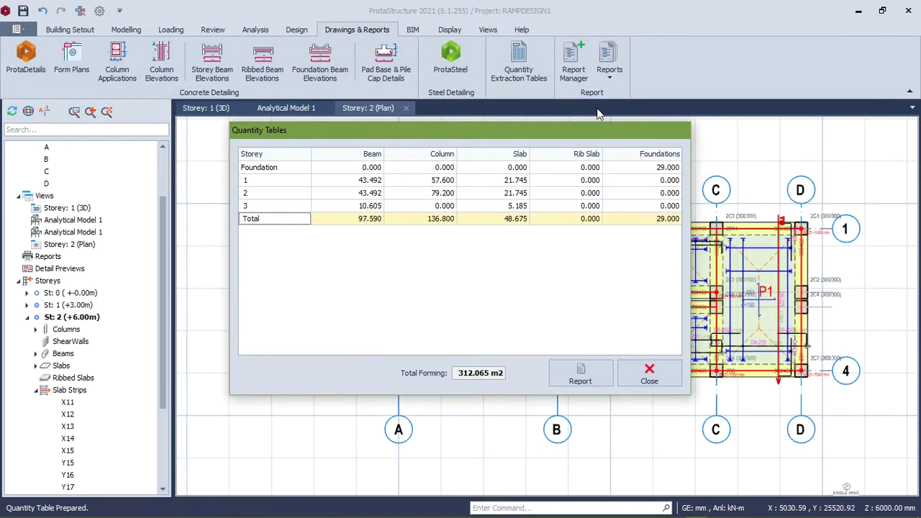
pyautogui.click(649, 374)
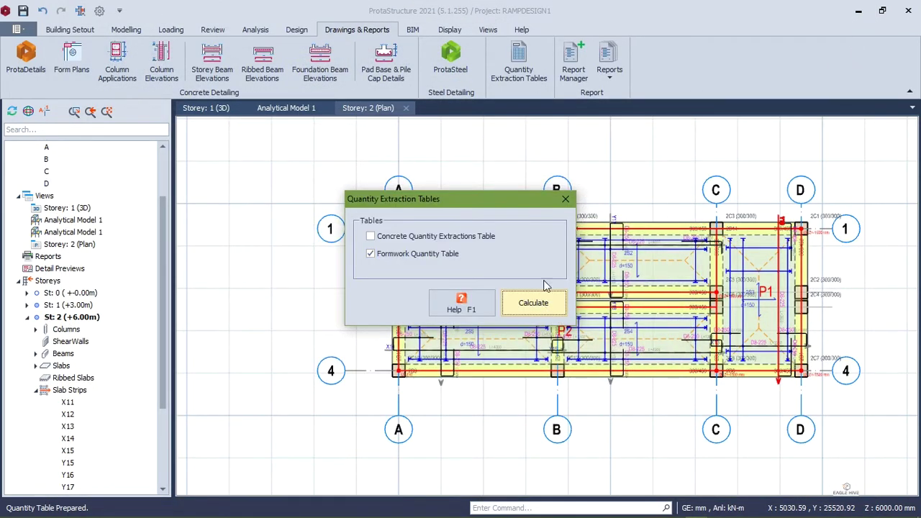
pyautogui.click(565, 199)
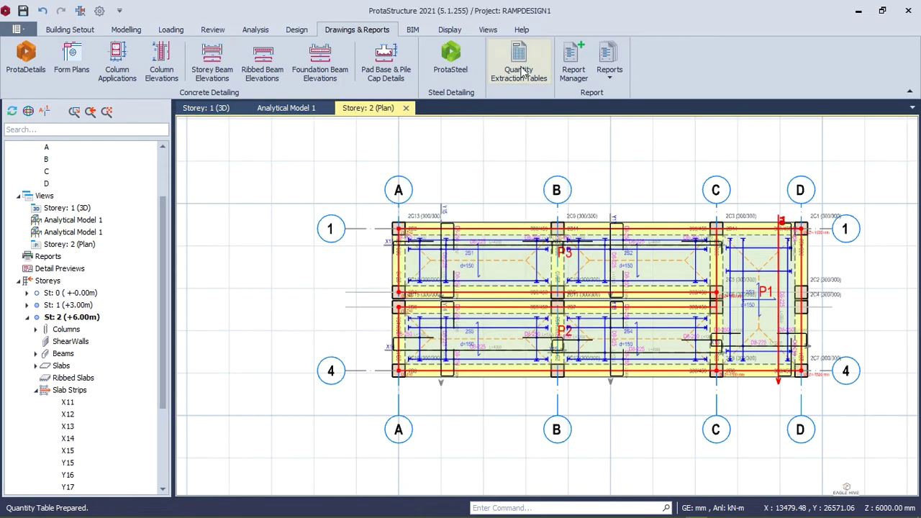
# - Add all available reports to the Default set in the report manager and open the combined report
pyautogui.click(575, 66)
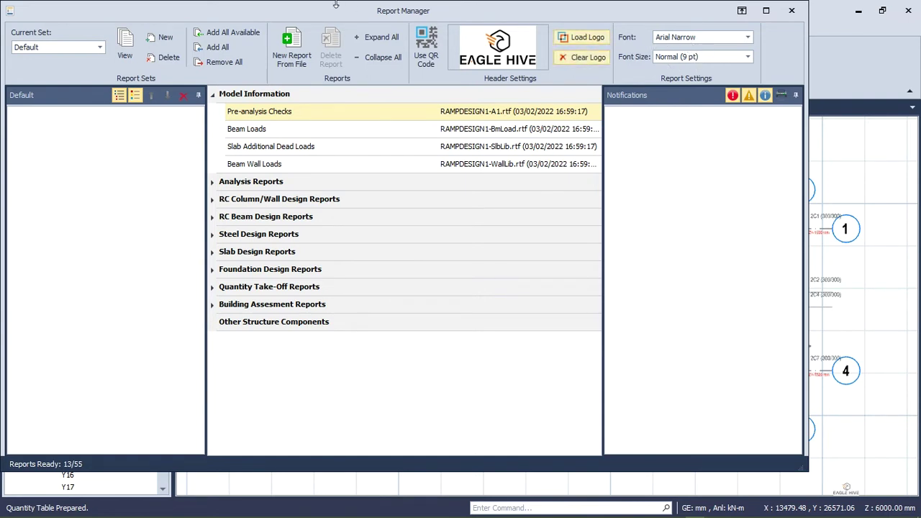
pyautogui.moveTo(330, 10); pyautogui.dragTo(493, 33)
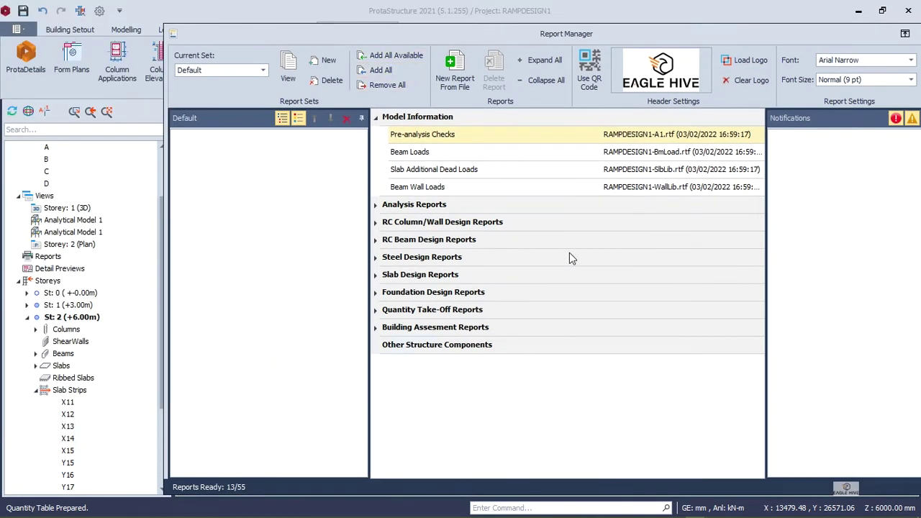
pyautogui.click(394, 55)
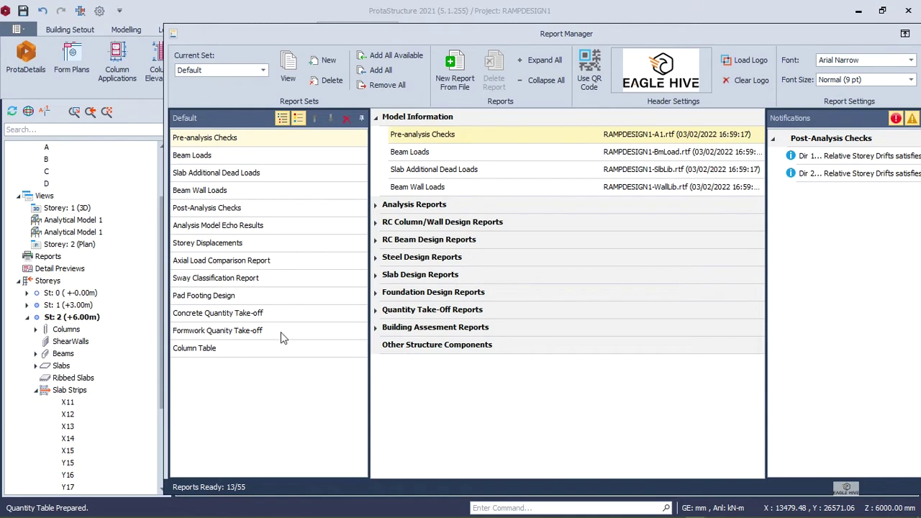
pyautogui.click(291, 69)
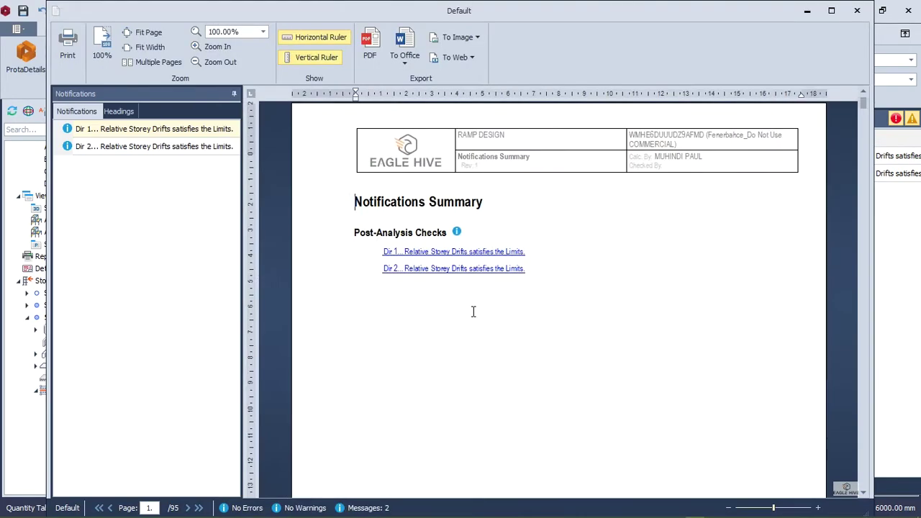
# - Look through the combined design report, and close it together with the report manager
pyautogui.scroll(-2, 474, 312)
pyautogui.scroll(2, 503, 316)
pyautogui.middleClick(522, 319)
pyautogui.moveTo(862, 101); pyautogui.dragTo(865, 333)
pyautogui.click(857, 10)
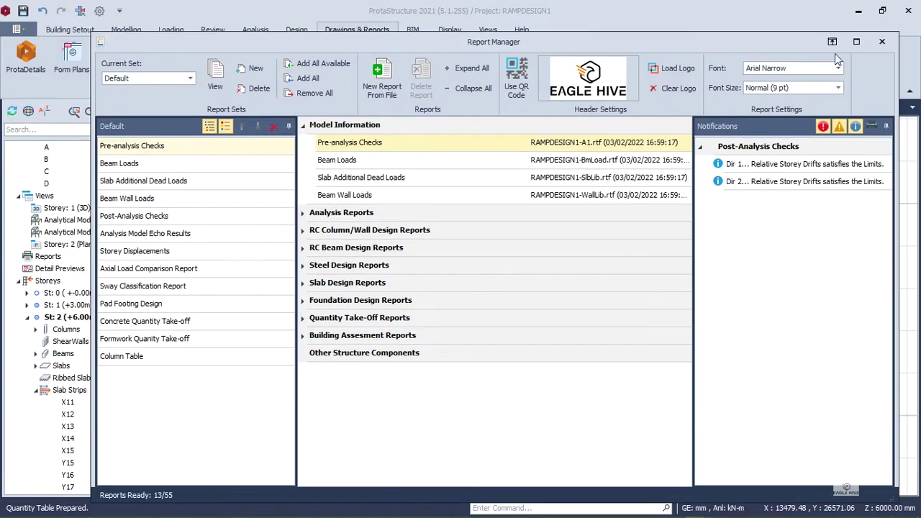
pyautogui.click(881, 41)
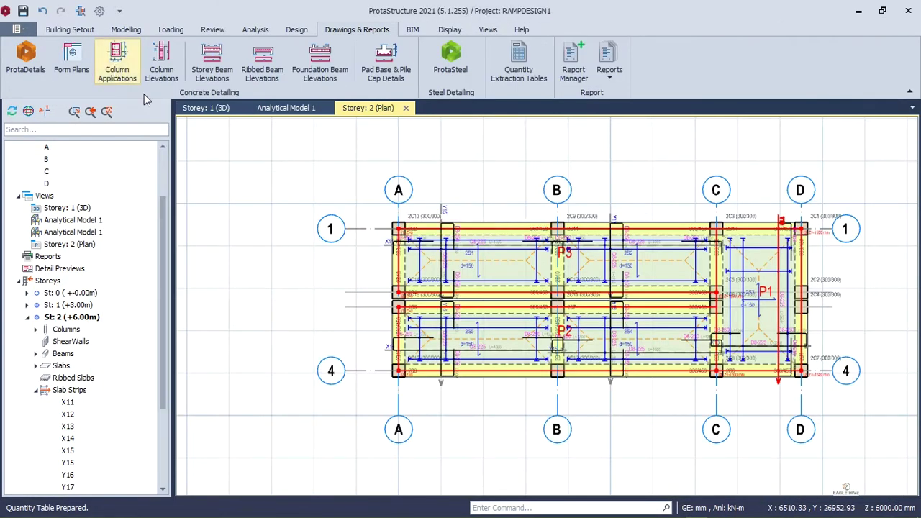
# - Preview the column application drawing for storey 2 (+6.00m) and examine the column sections, links and bar schedule
pyautogui.click(116, 60)
pyautogui.click(431, 201)
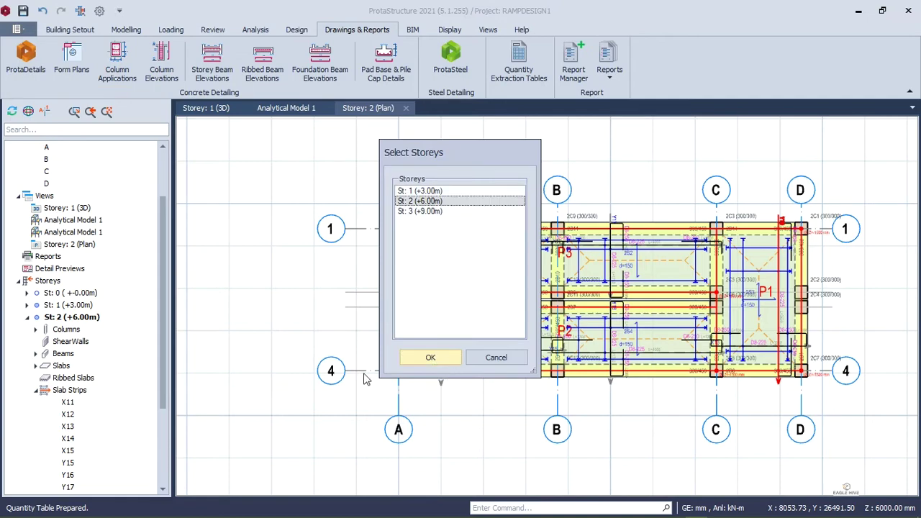
pyautogui.click(428, 358)
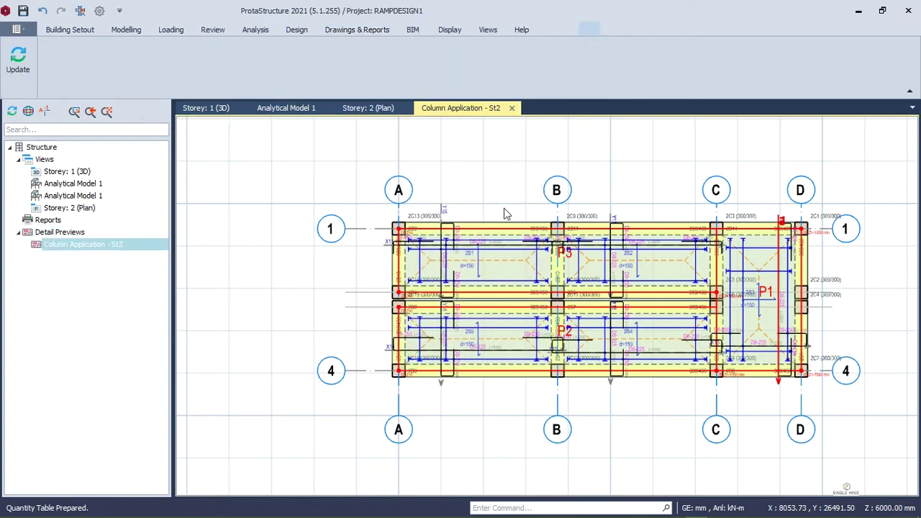
pyautogui.scroll(5, 546, 226)
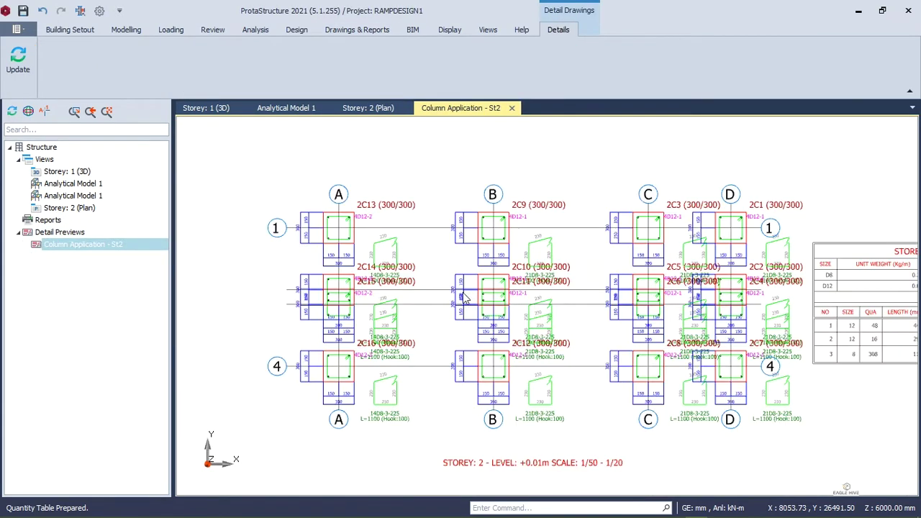
pyautogui.scroll(-5, 368, 287)
pyautogui.scroll(4, 439, 342)
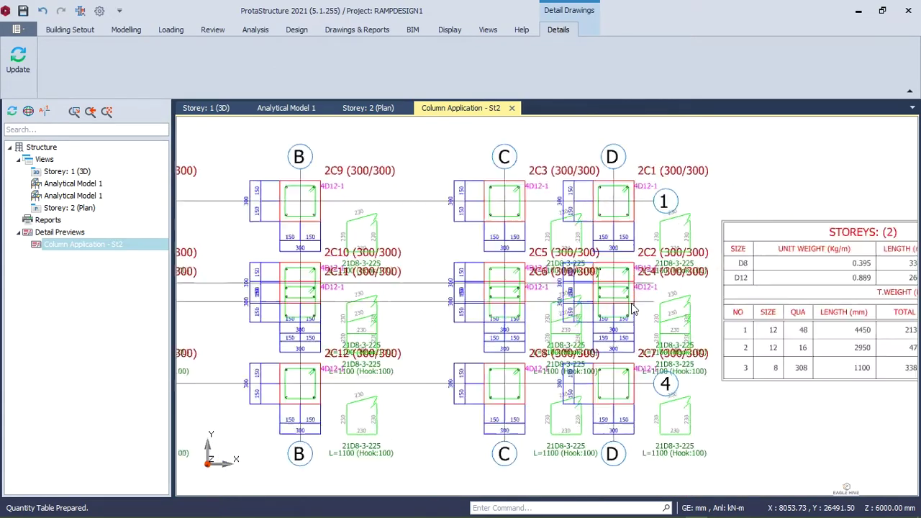
pyautogui.scroll(-5, 439, 342)
pyautogui.scroll(6, 440, 359)
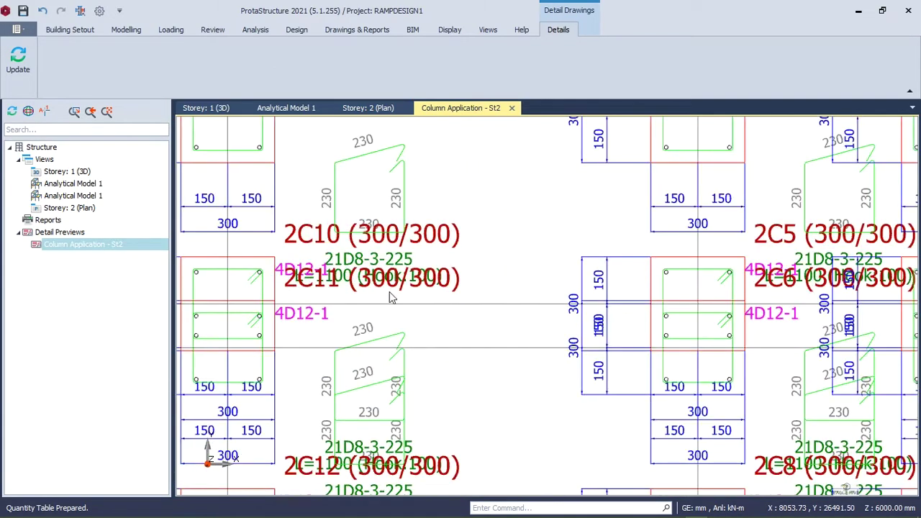
pyautogui.scroll(-1, 391, 294)
pyautogui.scroll(-5, 369, 333)
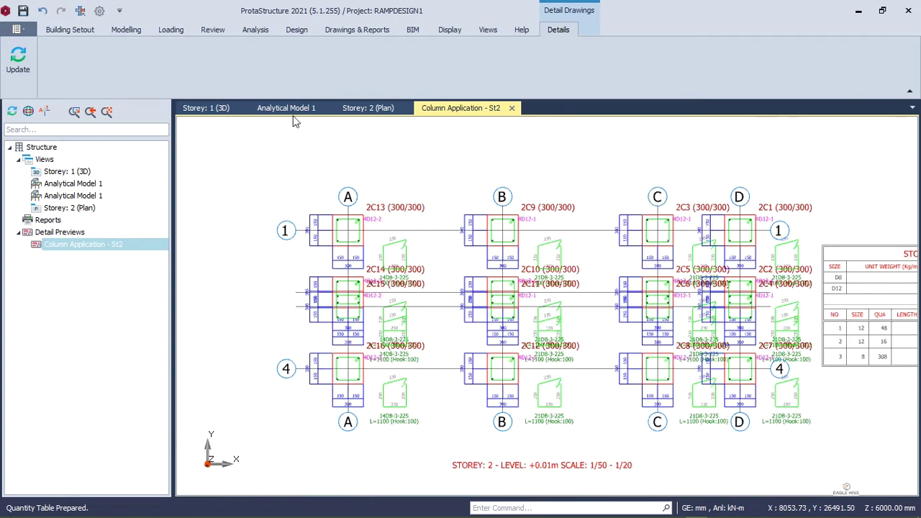
# - Return to the storey 2 plan, preview the column elevation drawing for storey 2 (+6.00m), and examine the column reinforcement and section details
pyautogui.click(376, 109)
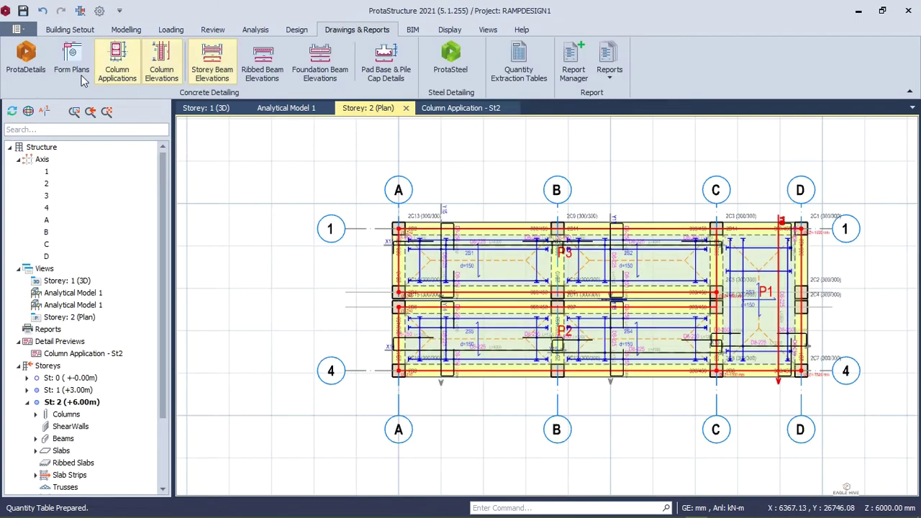
pyautogui.click(161, 63)
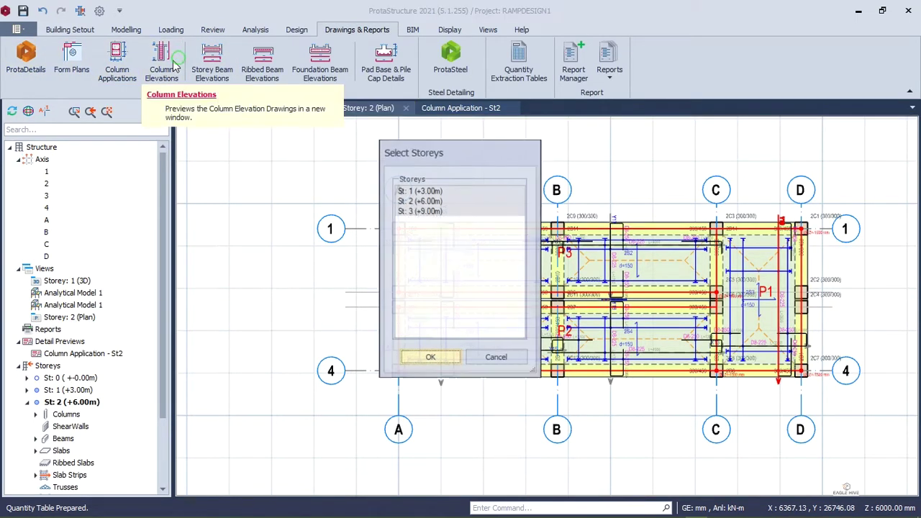
pyautogui.click(403, 201)
pyautogui.click(430, 357)
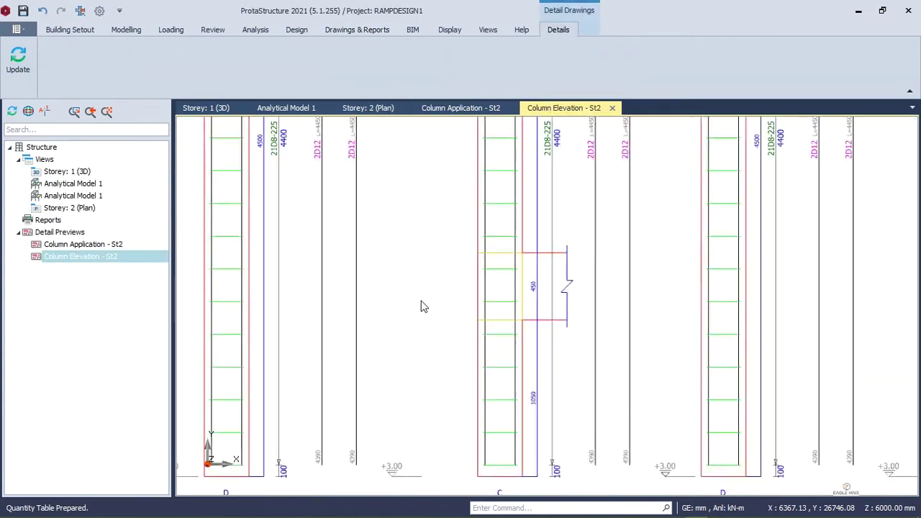
pyautogui.scroll(-3, 502, 403)
pyautogui.scroll(6, 369, 391)
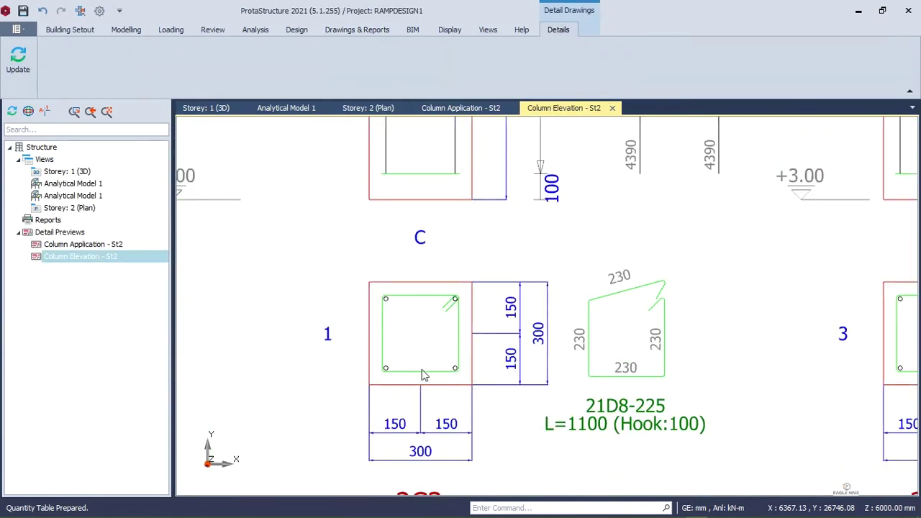
pyautogui.scroll(2, 571, 355)
pyautogui.scroll(-6, 581, 339)
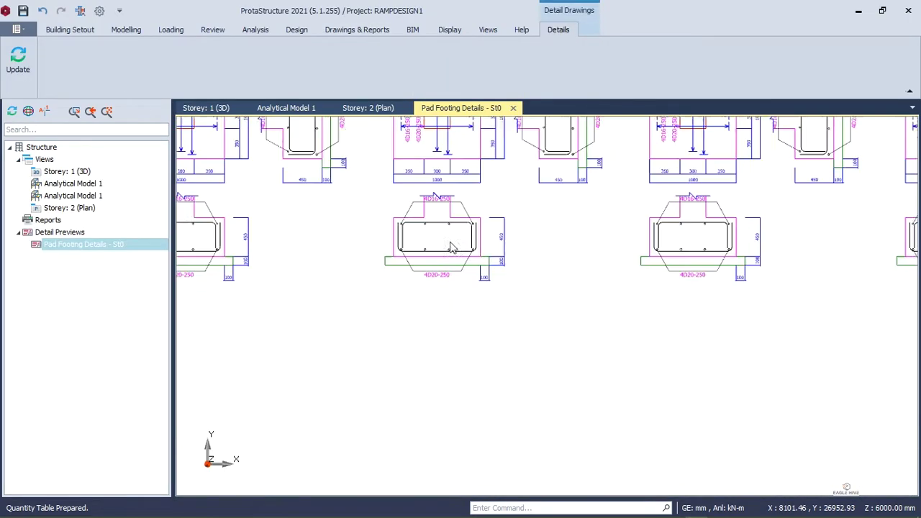
# - Examine the storey 0 pad footing details, including footings F-1C3 and F-1C12
pyautogui.scroll(5, 451, 248)
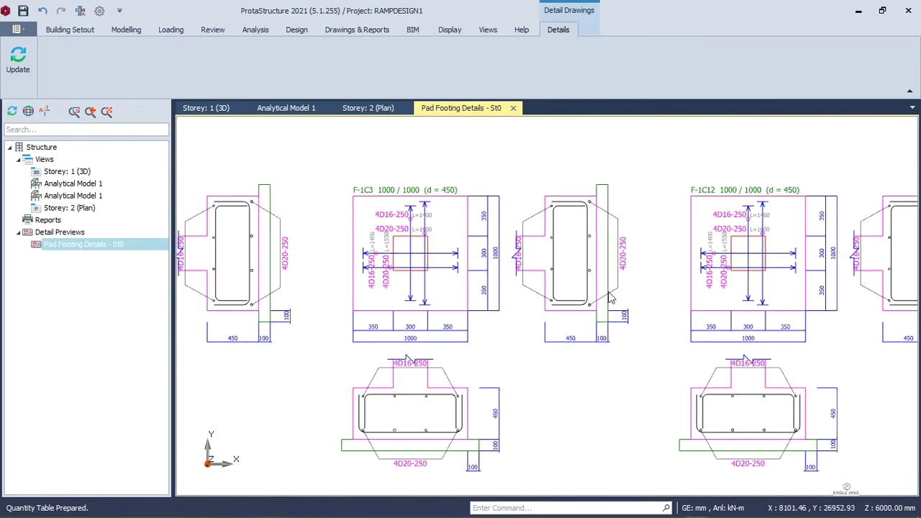
# - Look over the remaining storey 0 pad footing details and close their preview
pyautogui.scroll(-3, 720, 342)
pyautogui.scroll(-5, 720, 342)
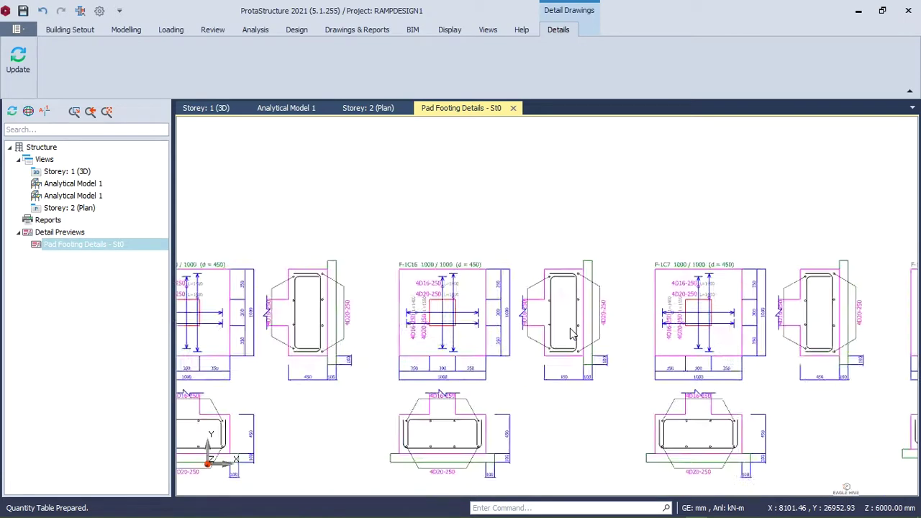
pyautogui.click(513, 108)
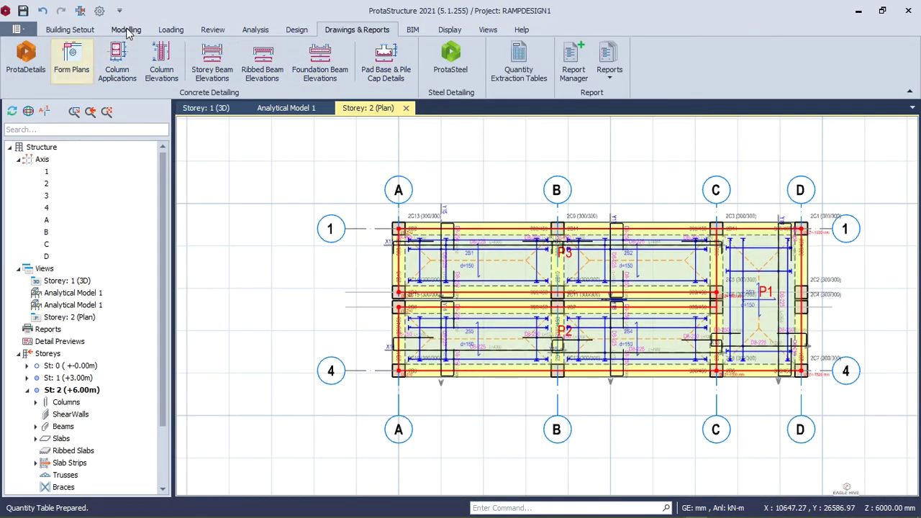
# - In the Settings Center, enable Cross Link column containment for both b/h < 1.8 and b/h > 1.8
pyautogui.click(70, 29)
pyautogui.click(704, 70)
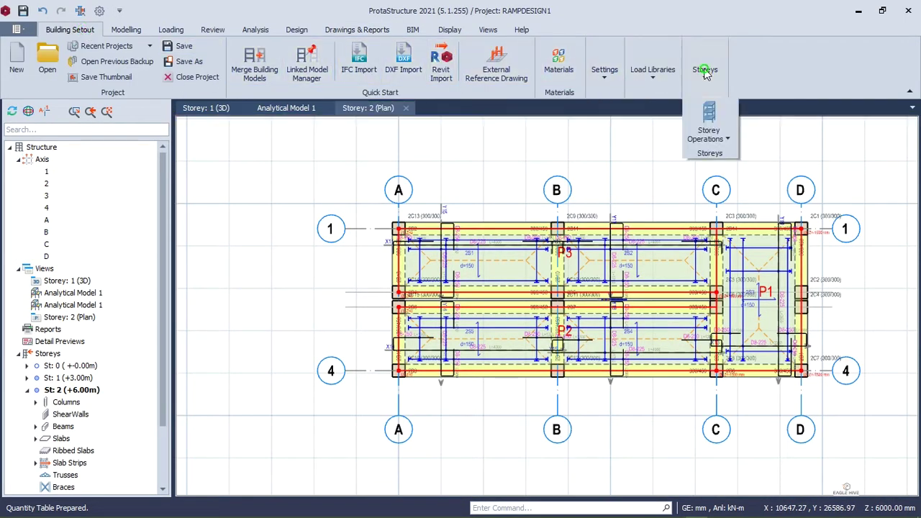
pyautogui.click(604, 71)
pyautogui.click(604, 70)
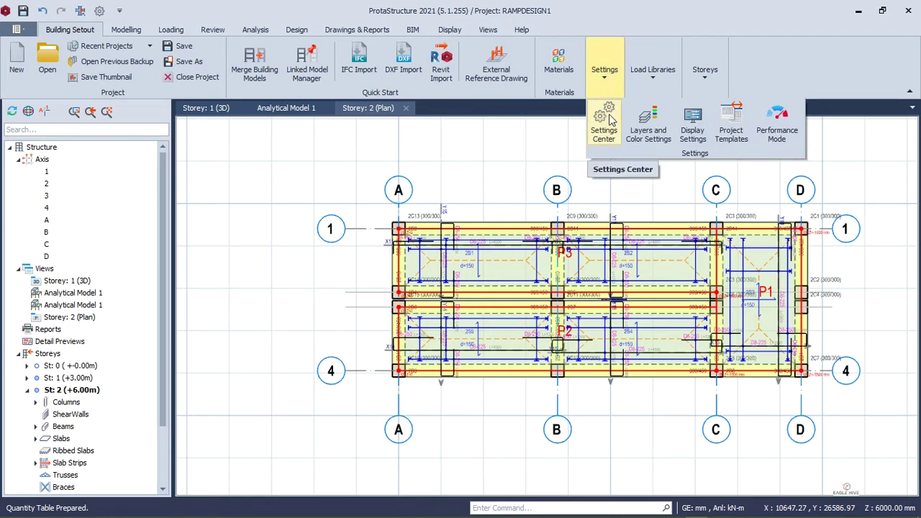
pyautogui.click(604, 117)
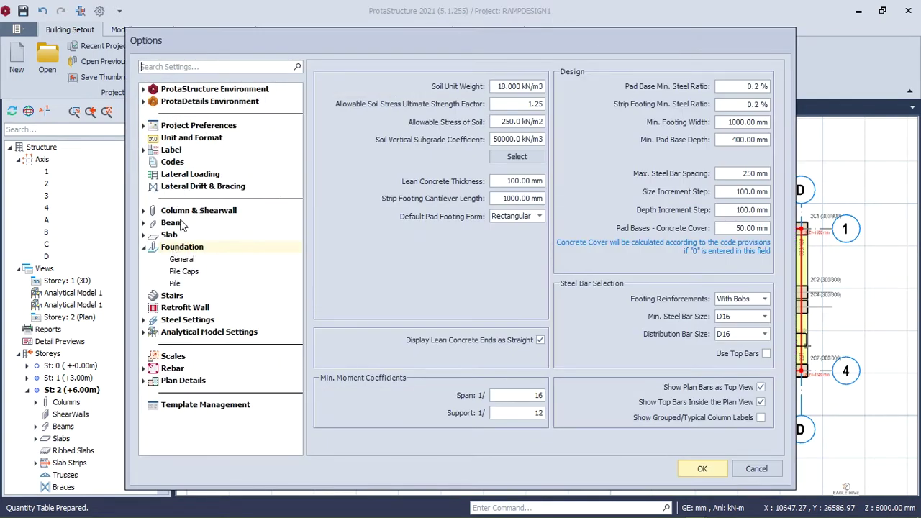
pyautogui.click(184, 210)
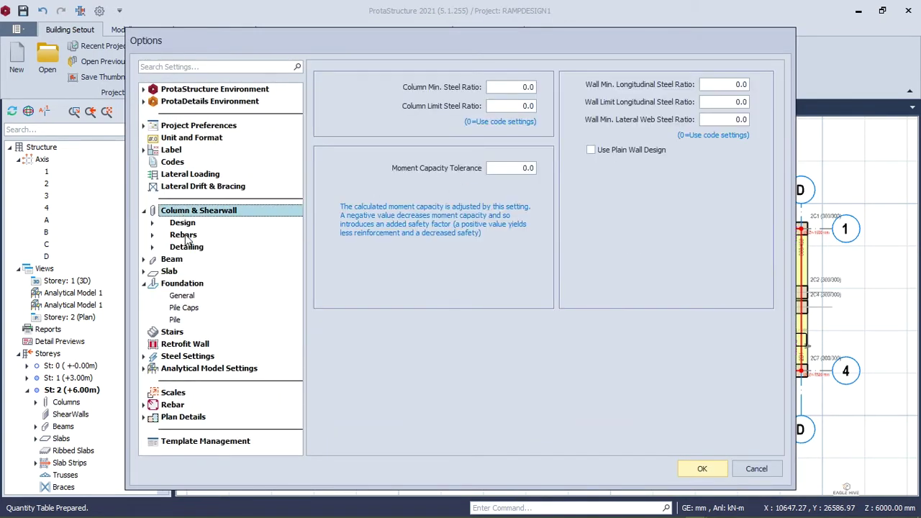
pyautogui.click(188, 222)
pyautogui.click(188, 259)
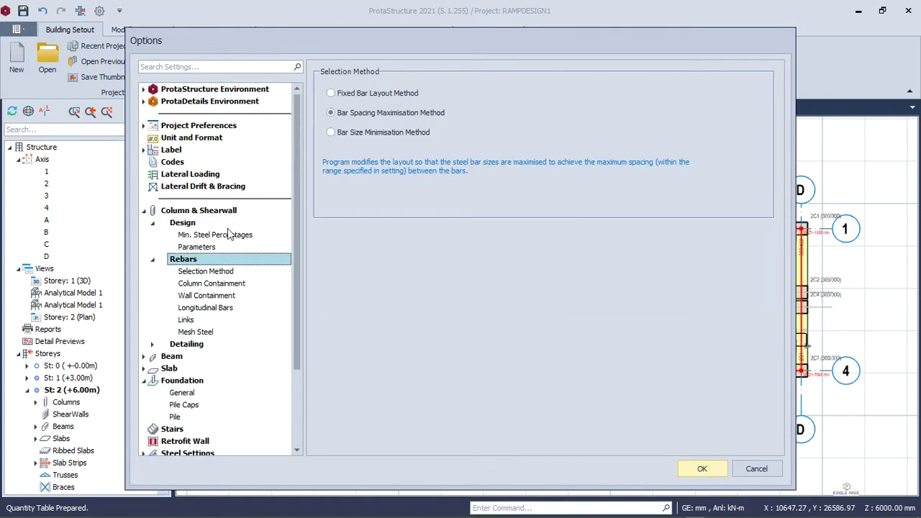
pyautogui.click(194, 271)
pyautogui.click(201, 283)
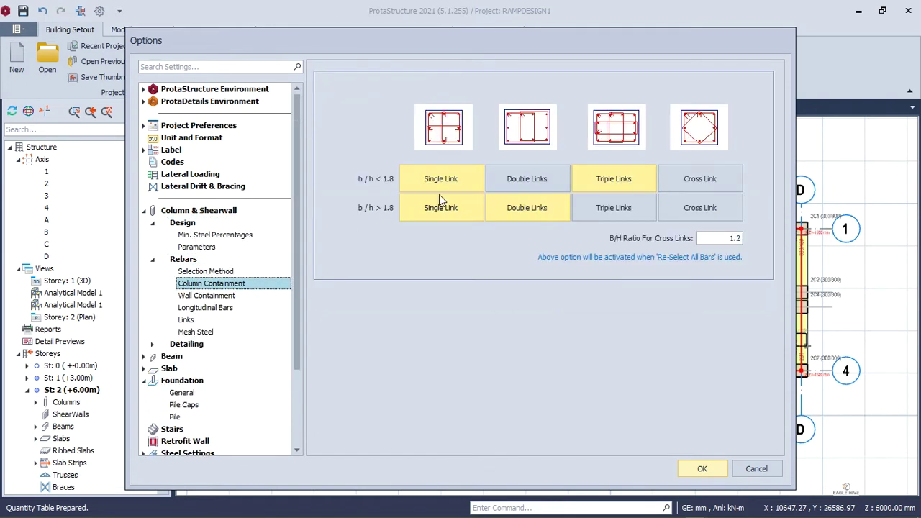
pyautogui.click(685, 179)
pyautogui.click(682, 205)
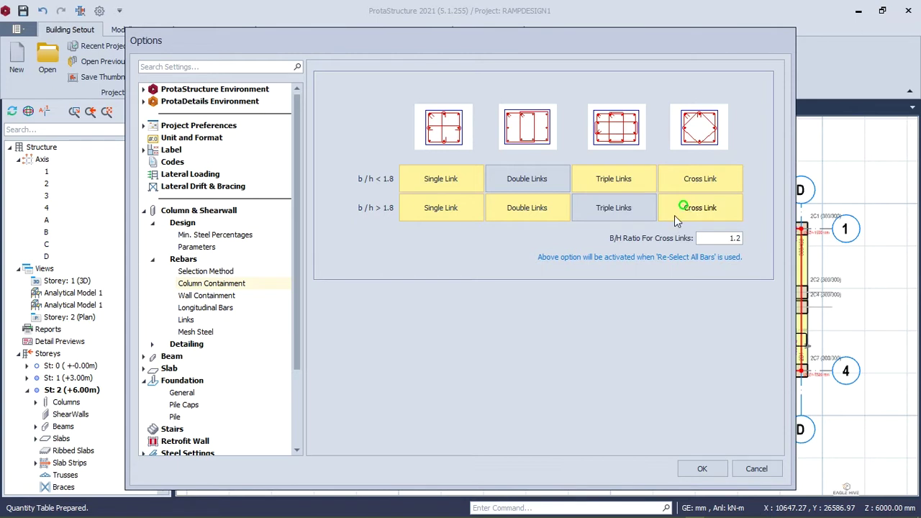
# - Set the maximum longitudinal bar size for columns to D20
pyautogui.click(208, 296)
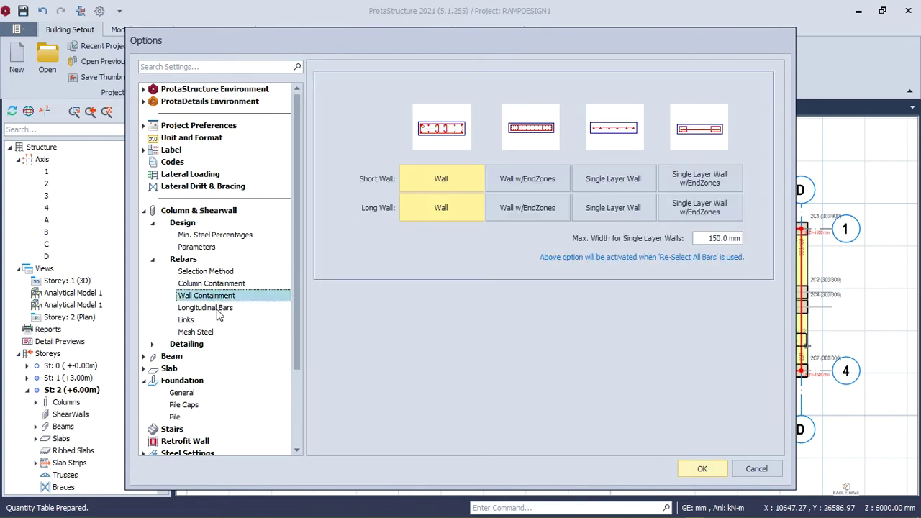
pyautogui.click(218, 309)
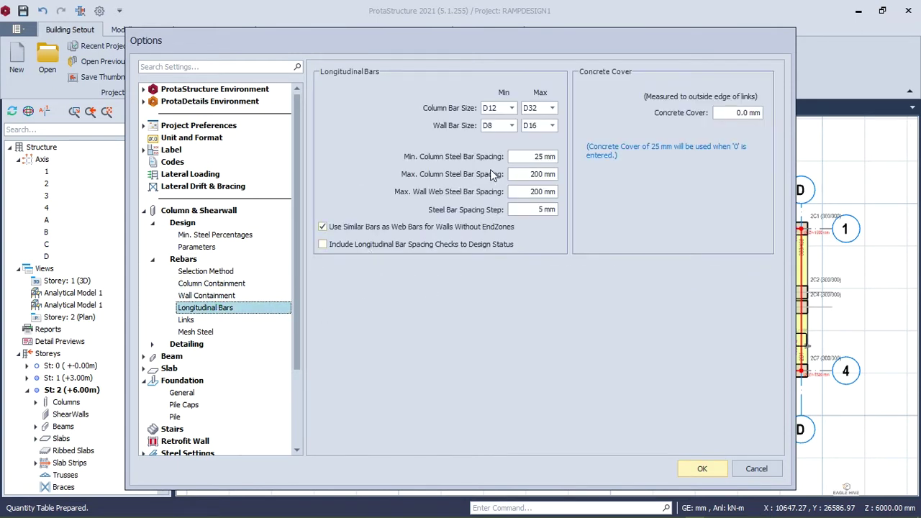
pyautogui.click(552, 108)
pyautogui.click(540, 146)
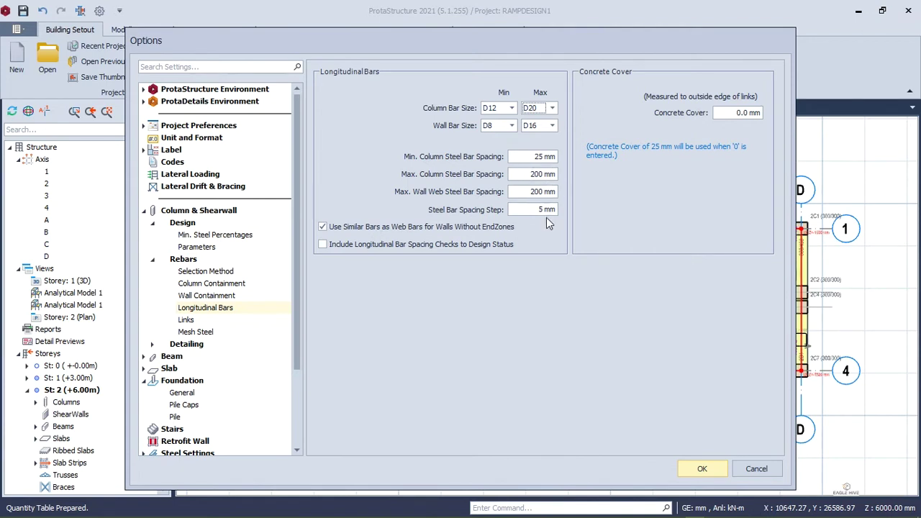
# - Set the maximum link spacing for columns and shearwalls to 250 mm
pyautogui.click(187, 320)
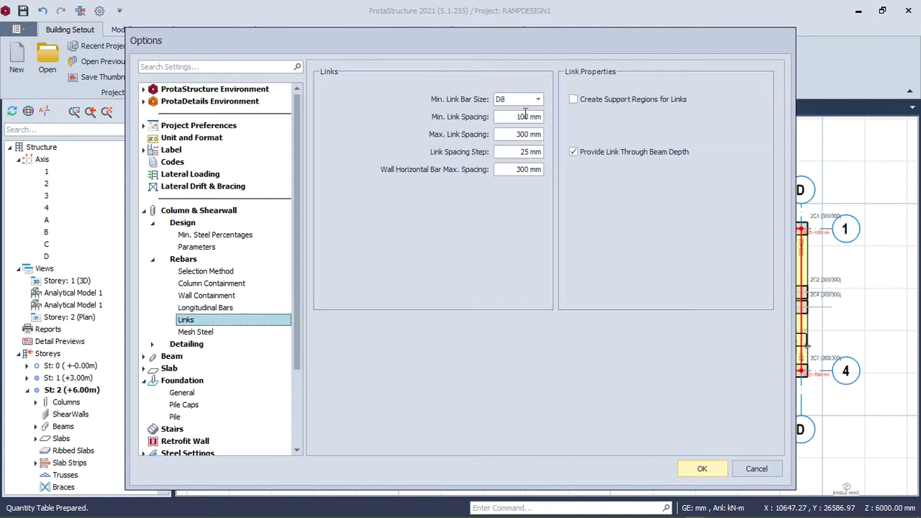
pyautogui.click(511, 134)
pyautogui.write('250')
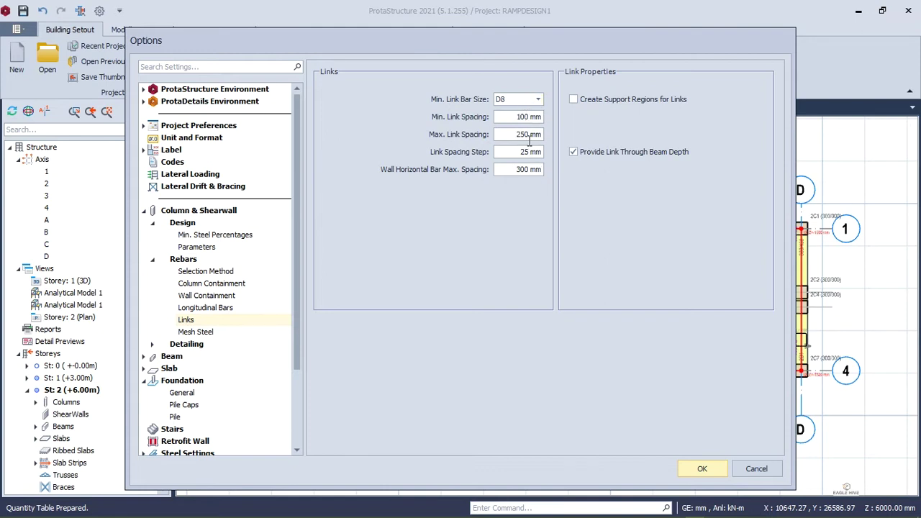
# - For column elevations, enable insertion axes with their dimensions, axes labels on the section, and column section dimensions
pyautogui.click(198, 333)
pyautogui.click(191, 347)
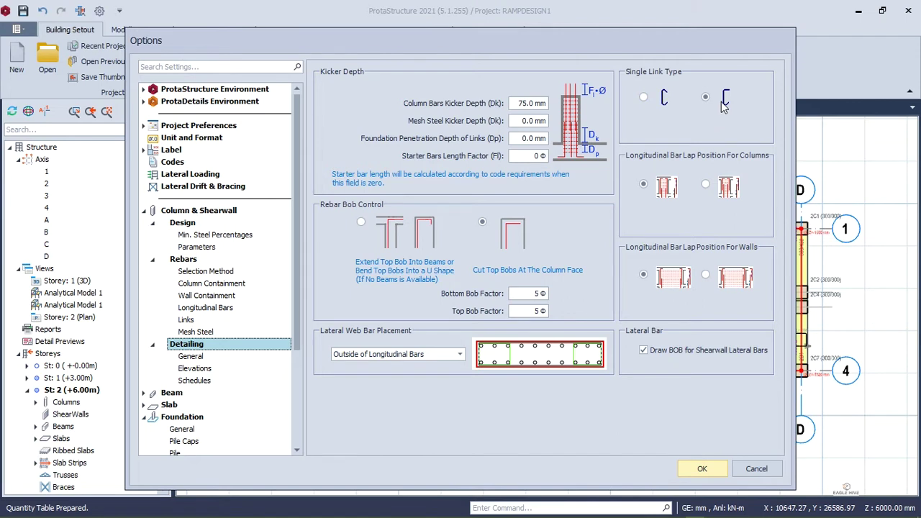
pyautogui.click(208, 368)
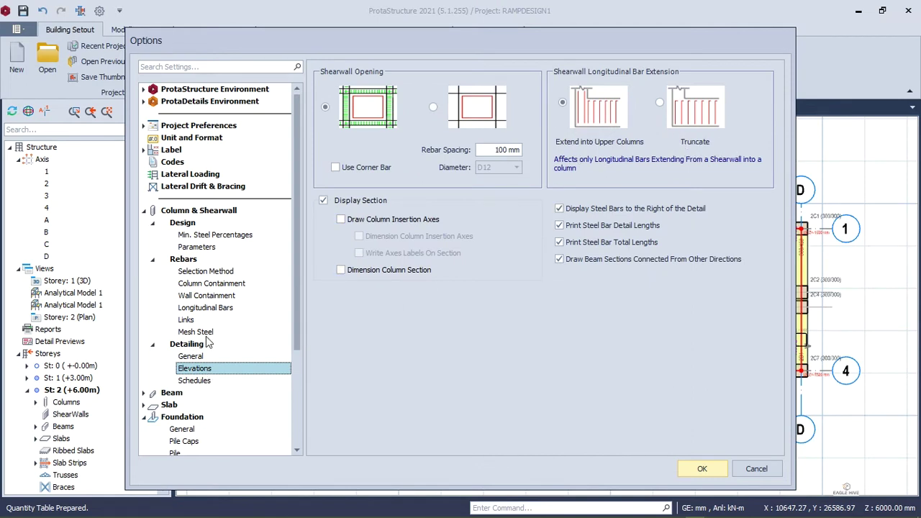
pyautogui.click(354, 222)
pyautogui.click(397, 237)
pyautogui.click(389, 253)
pyautogui.click(389, 269)
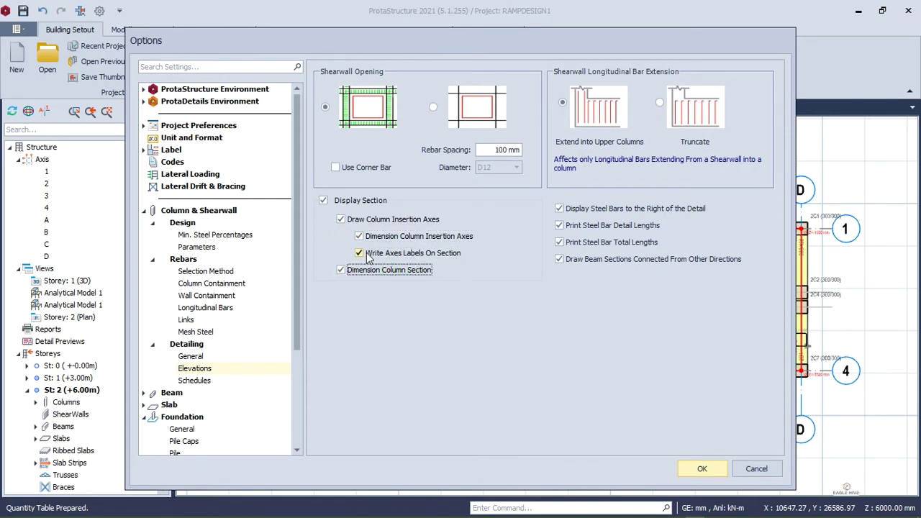
# - Enable link details and the outline of change in column size in the column schedule's table content
pyautogui.click(205, 383)
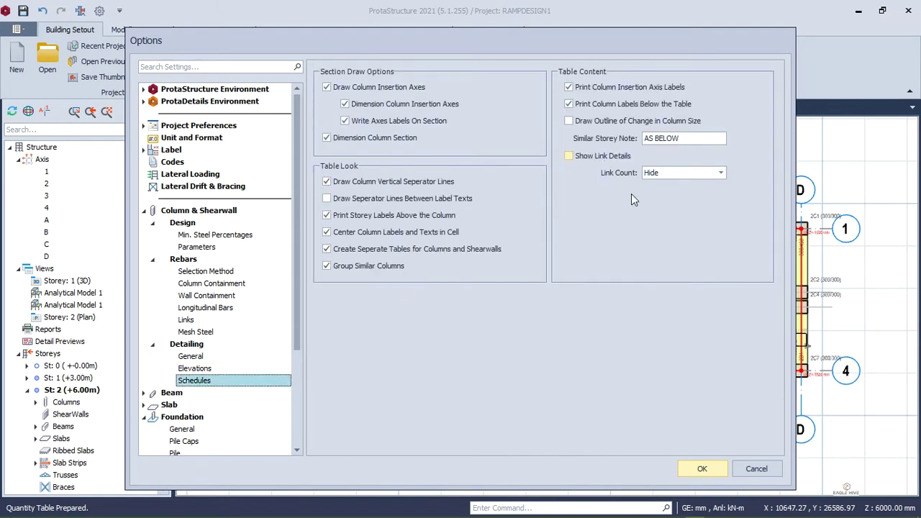
pyautogui.click(570, 156)
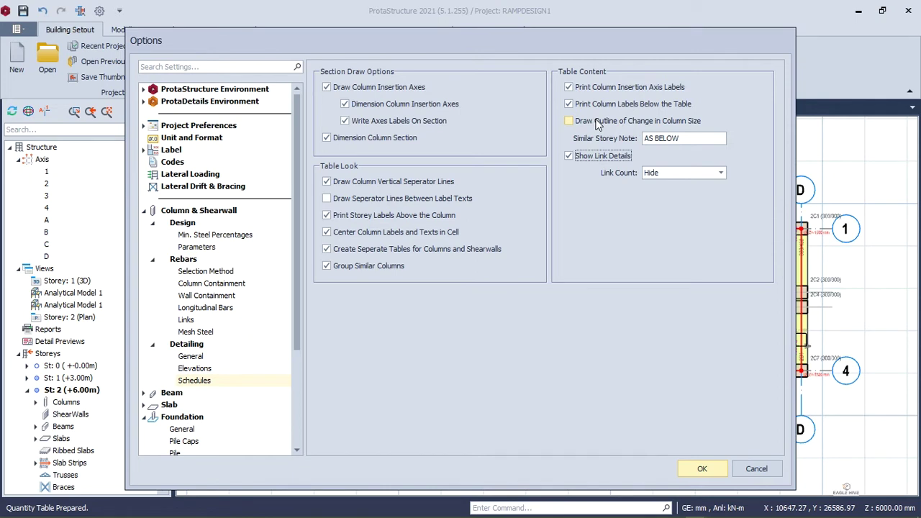
pyautogui.click(596, 122)
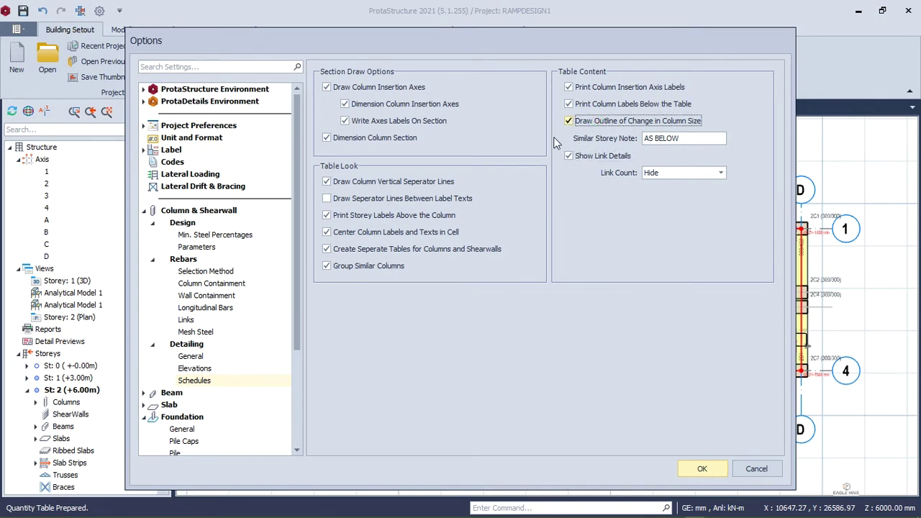
# - Review the beam parameters for floor, ribbed and foundation beams, and change the maximum support link spacing
pyautogui.click(173, 392)
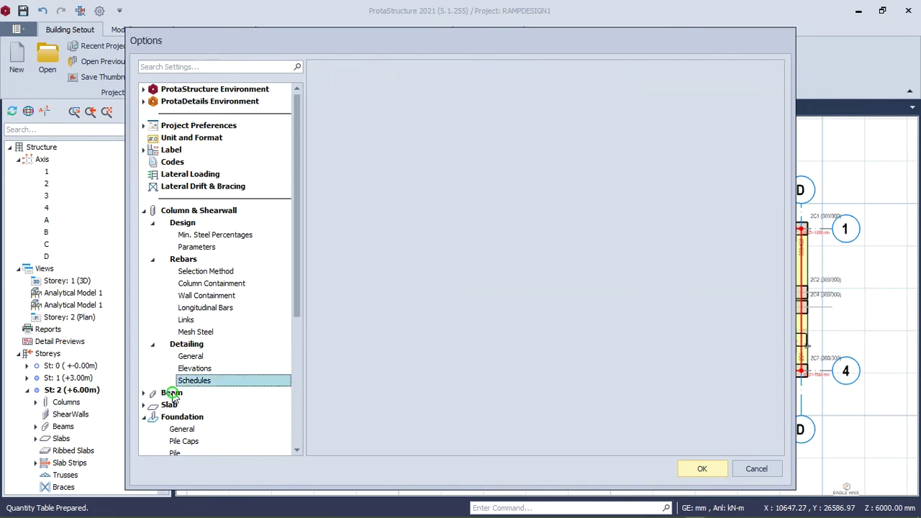
pyautogui.click(196, 407)
pyautogui.scroll(-2, 200, 413)
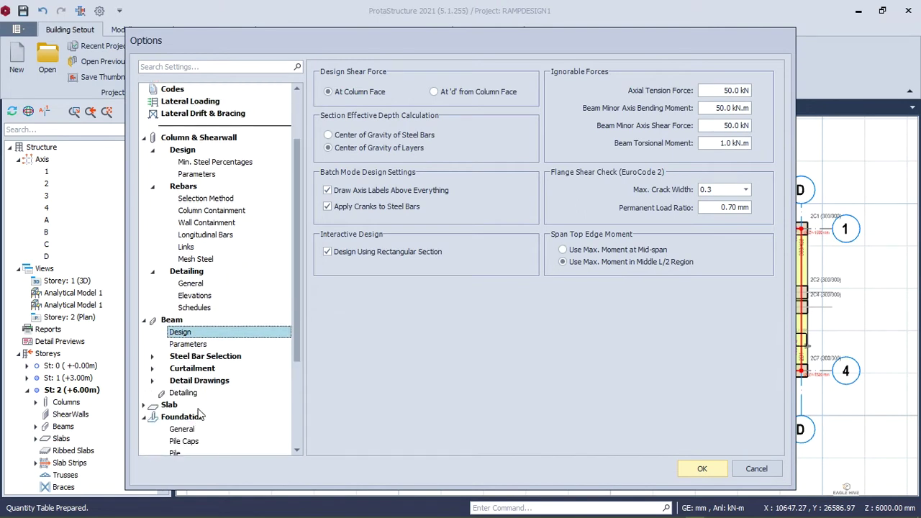
pyautogui.click(205, 344)
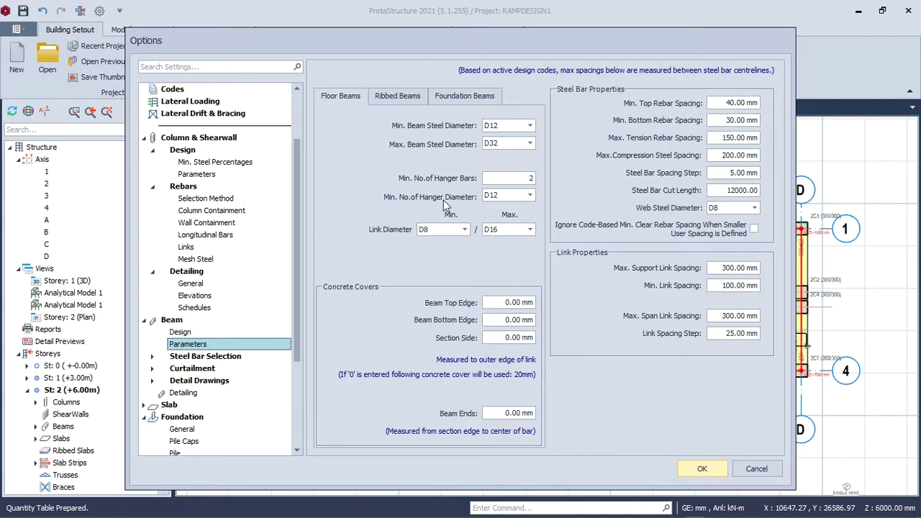
pyautogui.click(400, 98)
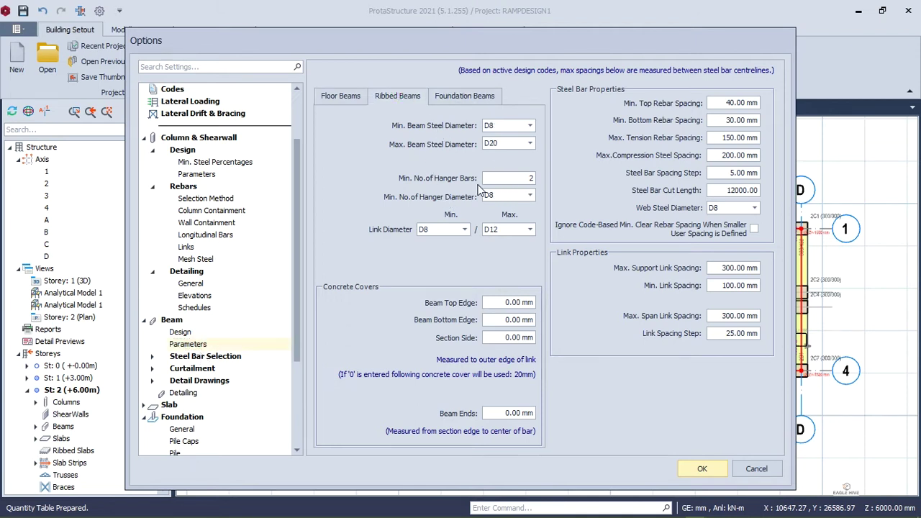
pyautogui.click(458, 99)
pyautogui.click(403, 101)
pyautogui.click(325, 98)
pyautogui.moveTo(721, 267); pyautogui.dragTo(735, 269)
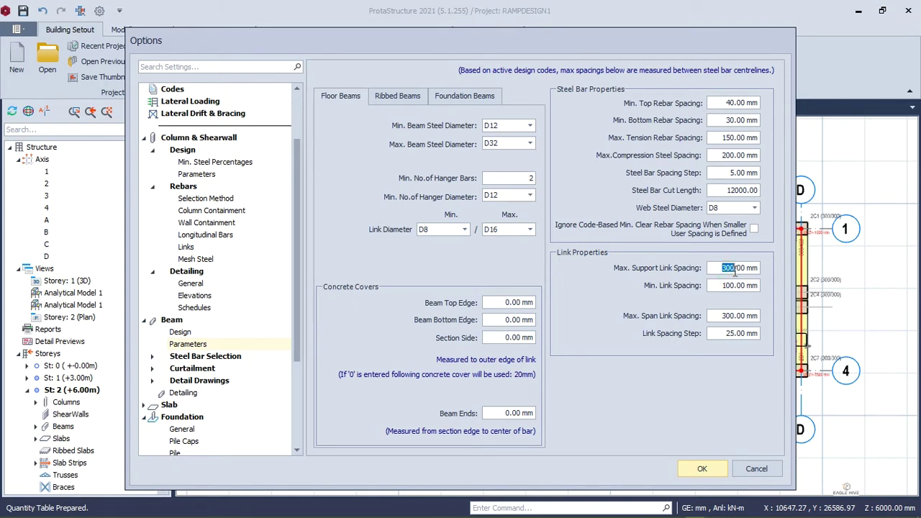
pyautogui.write('25')
# - Compare the beam reinforcement patterns in the steel bar selection design settings and choose Standard Pattern No 1
pyautogui.click(208, 357)
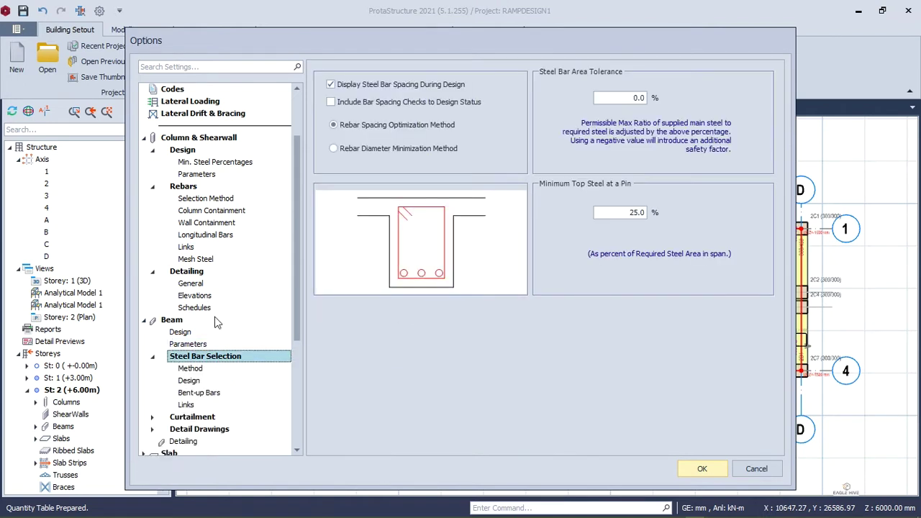
pyautogui.click(200, 380)
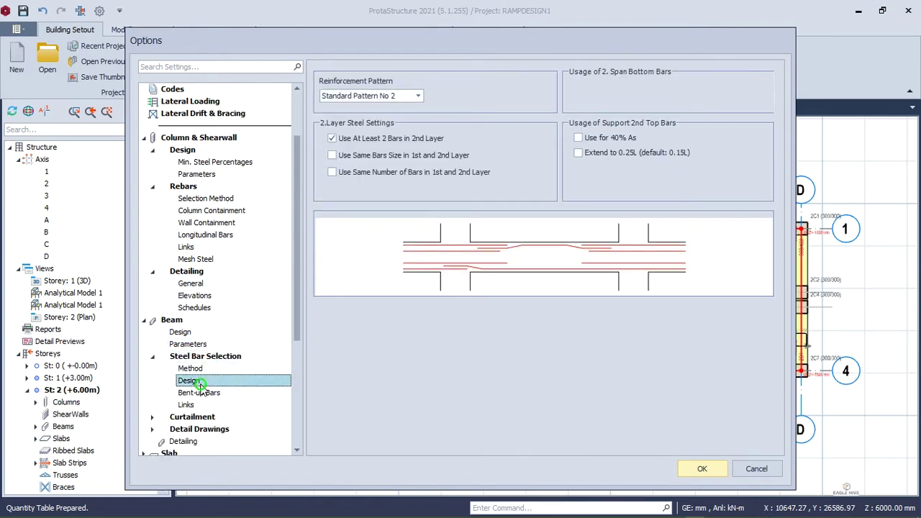
pyautogui.click(417, 96)
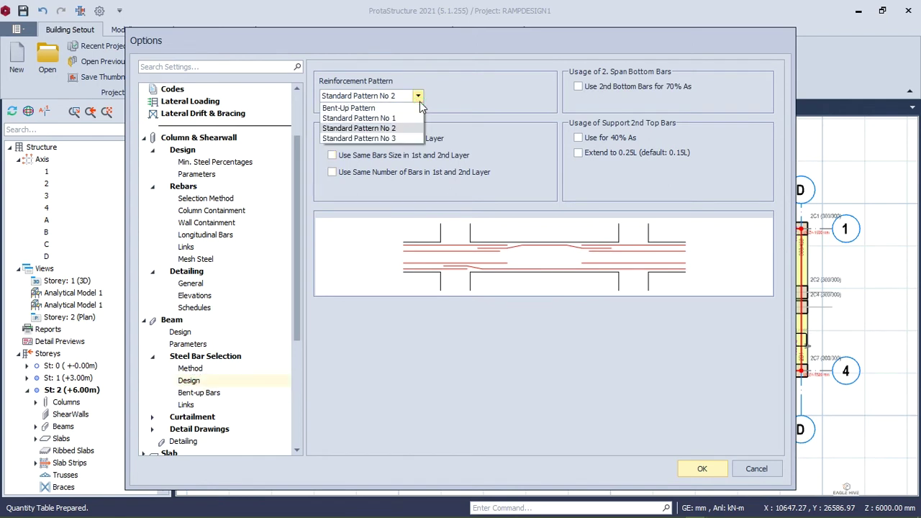
pyautogui.click(392, 138)
pyautogui.scroll(2, 402, 98)
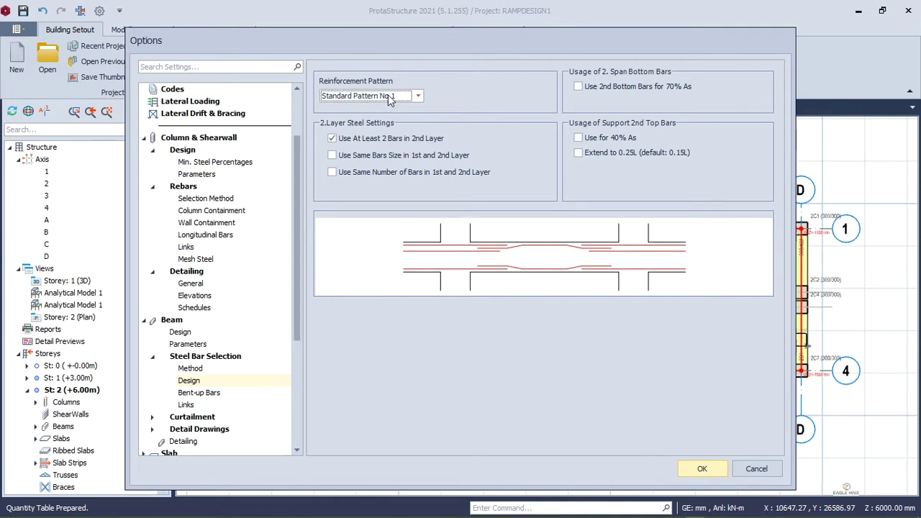
pyautogui.scroll(-2, 388, 94)
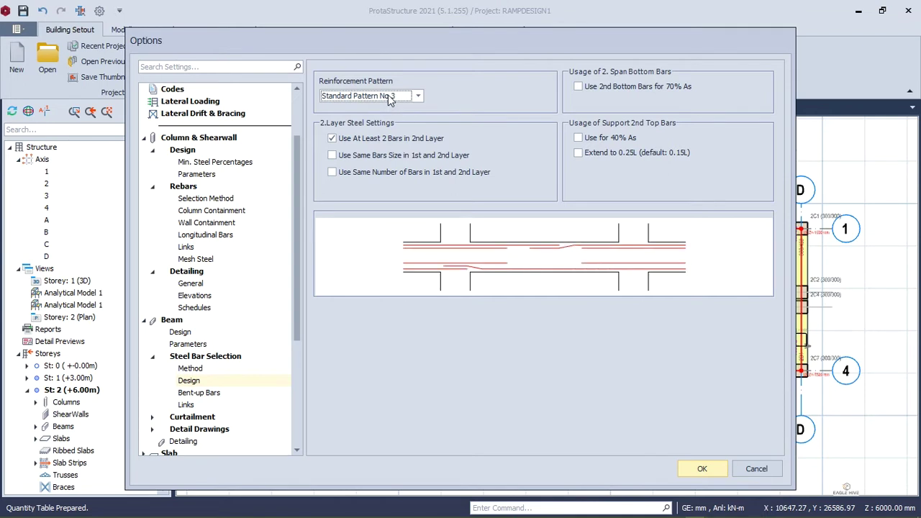
pyautogui.scroll(-1, 388, 95)
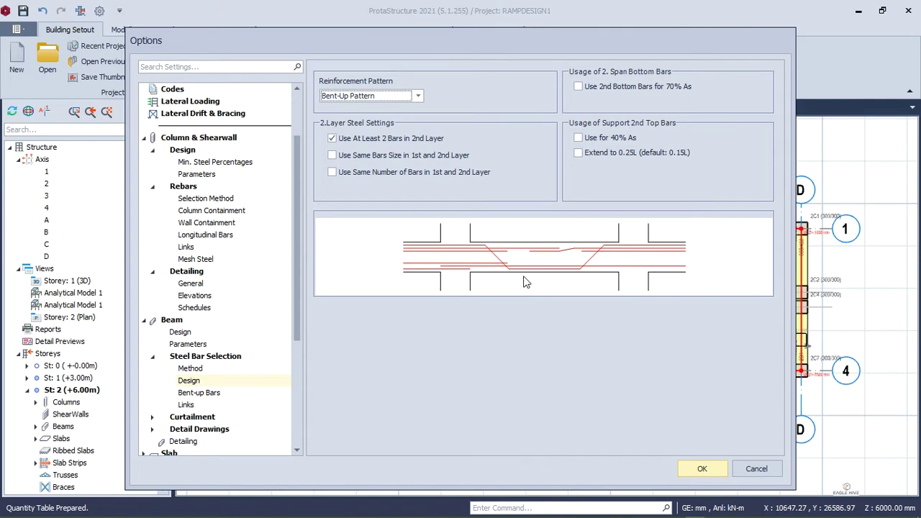
pyautogui.click(369, 98)
pyautogui.click(371, 113)
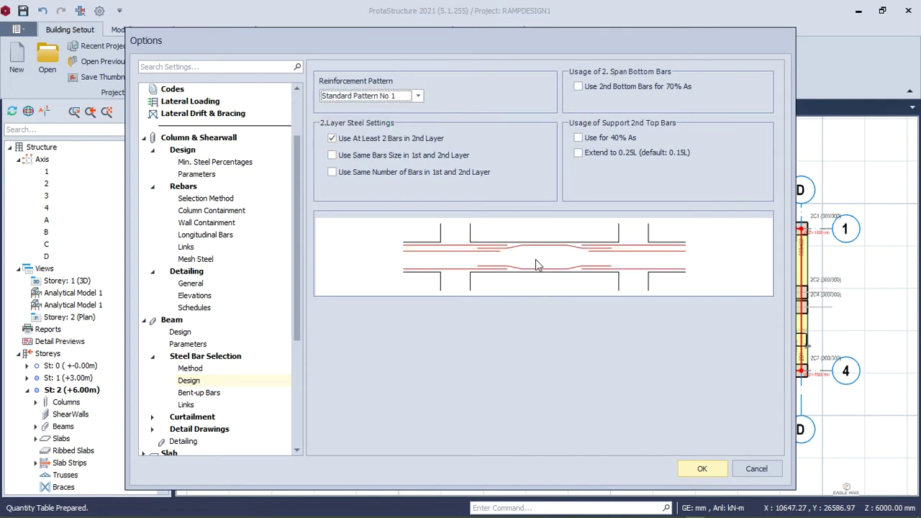
# - Review the bent-up bar settings and set the beam rib link type to Open
pyautogui.click(198, 395)
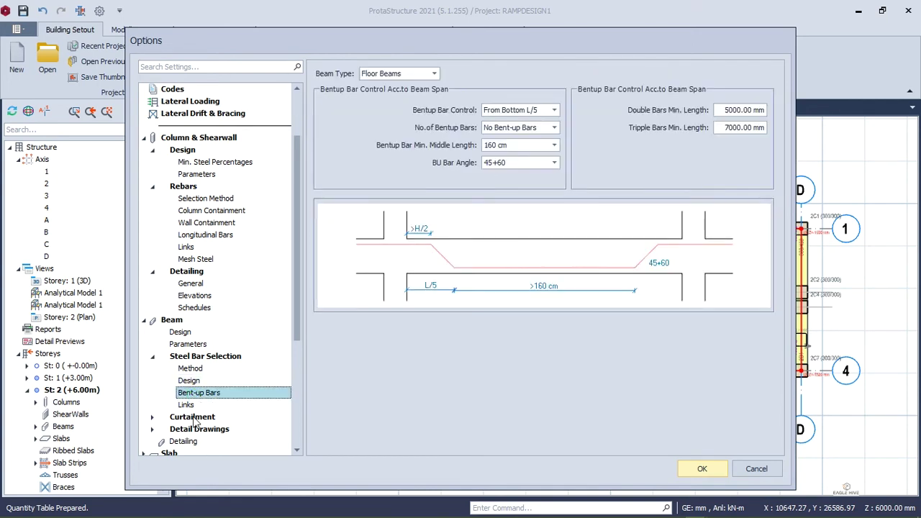
pyautogui.click(186, 405)
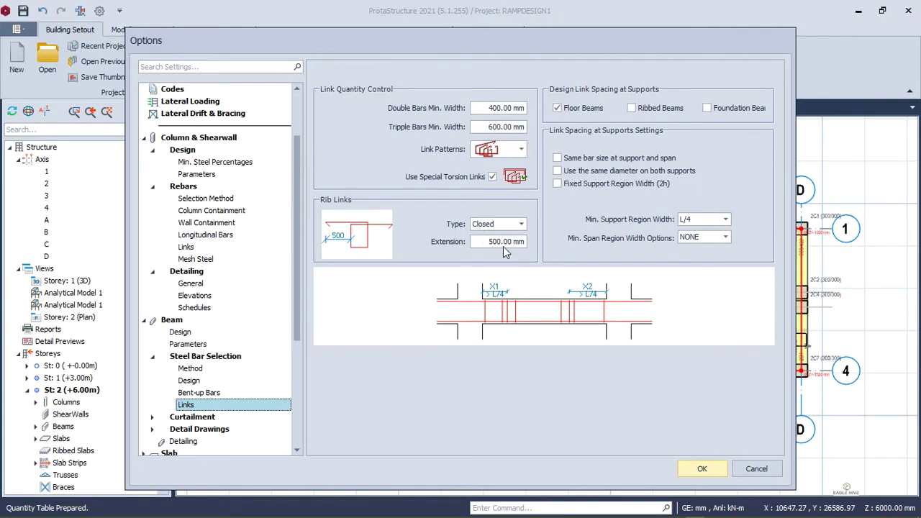
pyautogui.click(519, 225)
pyautogui.click(521, 247)
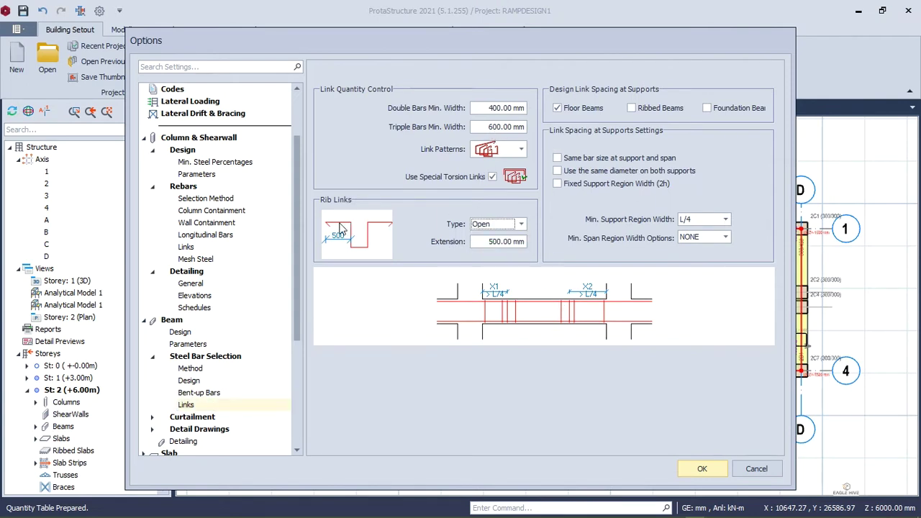
# - Set the beam rib link type to Standard
pyautogui.click(519, 225)
pyautogui.click(517, 233)
pyautogui.click(519, 225)
pyautogui.click(503, 256)
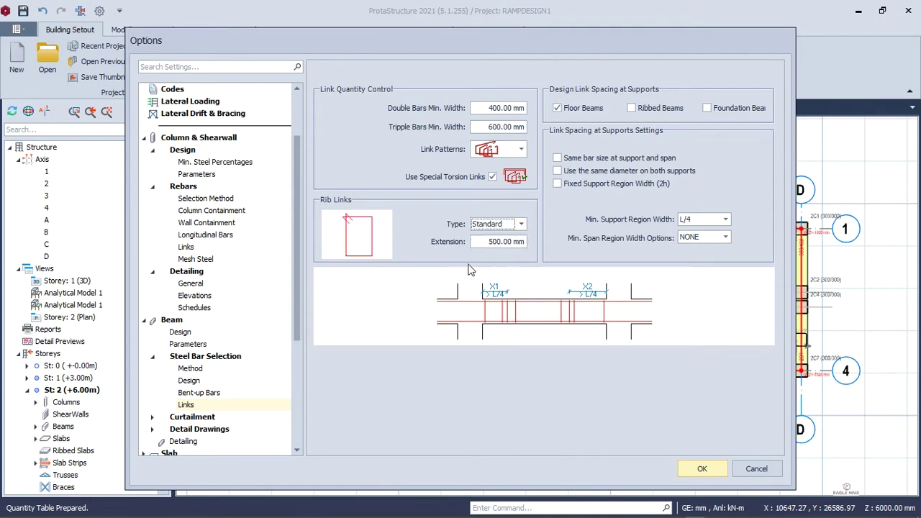
# - Review the beam curtailment settings and the general settings for beam detail drawings
pyautogui.click(193, 418)
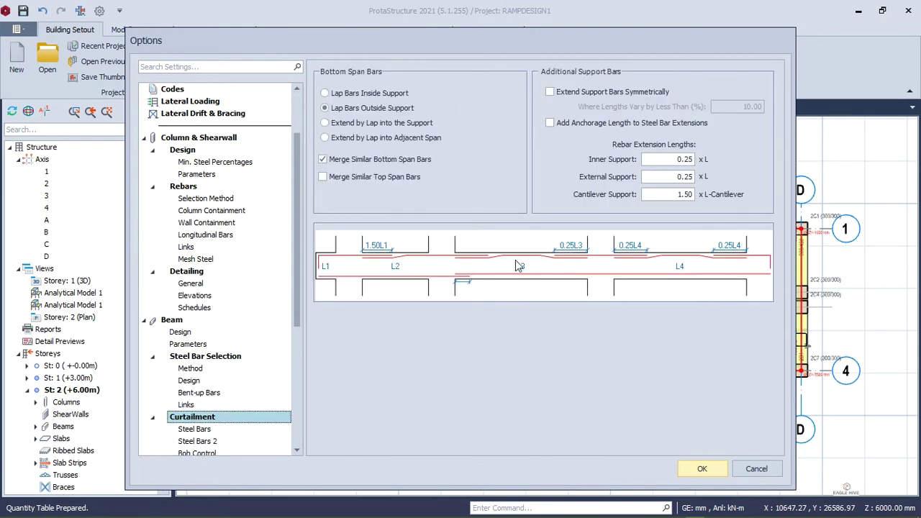
pyautogui.scroll(-2, 213, 417)
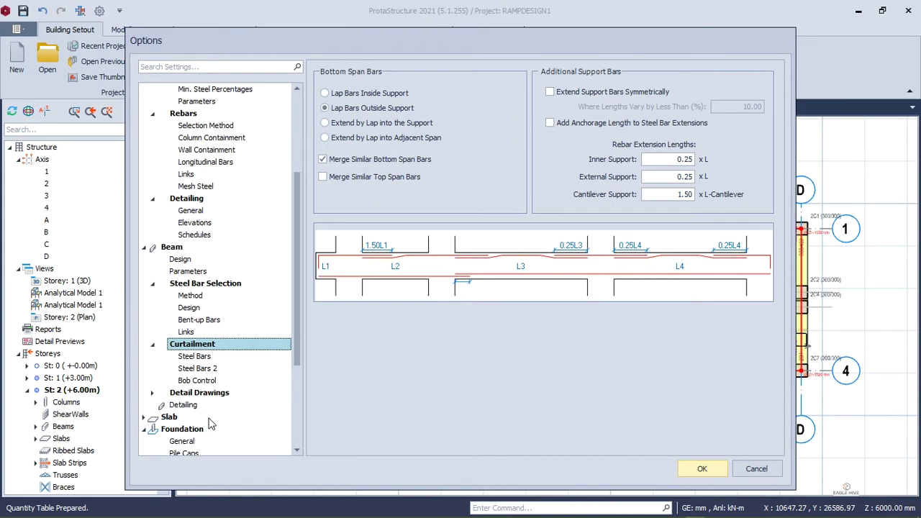
pyautogui.click(200, 392)
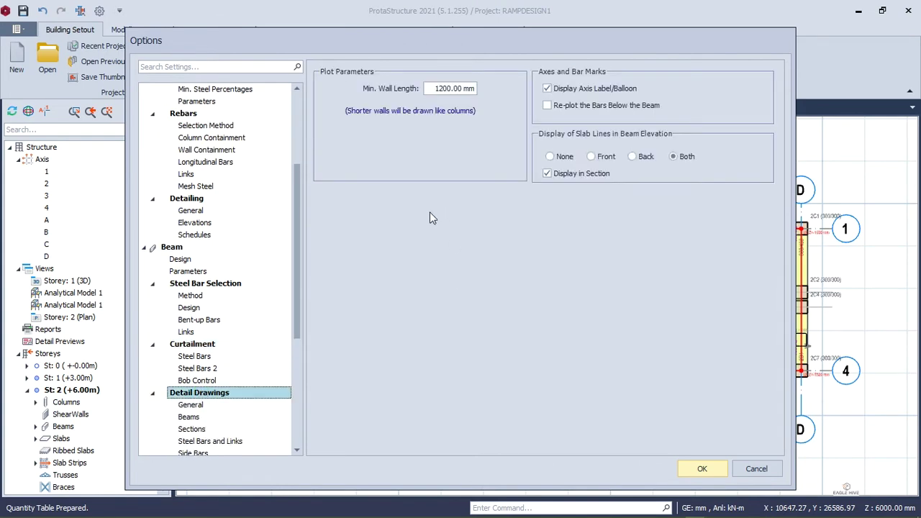
pyautogui.scroll(-2, 208, 384)
pyautogui.click(212, 333)
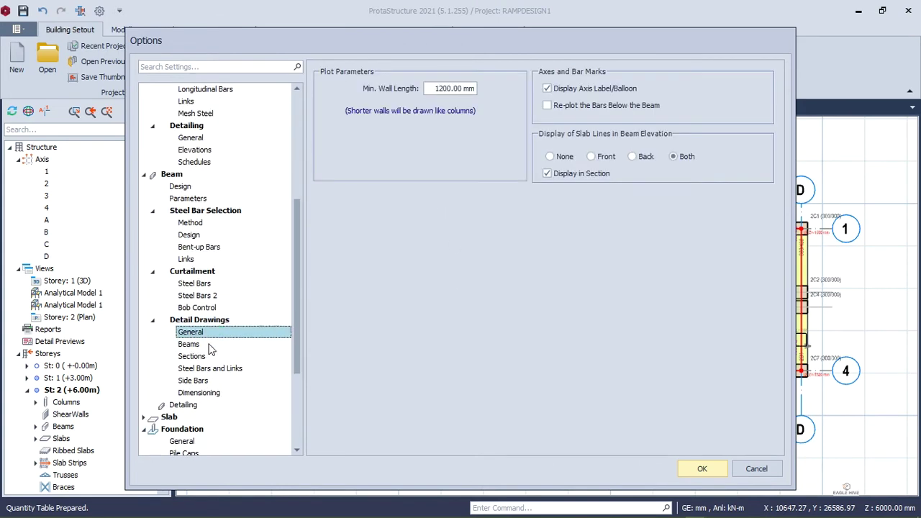
# - Underline the beam labels and print them below the detail in the beam detail drawing settings
pyautogui.click(210, 345)
pyautogui.click(207, 356)
pyautogui.click(194, 345)
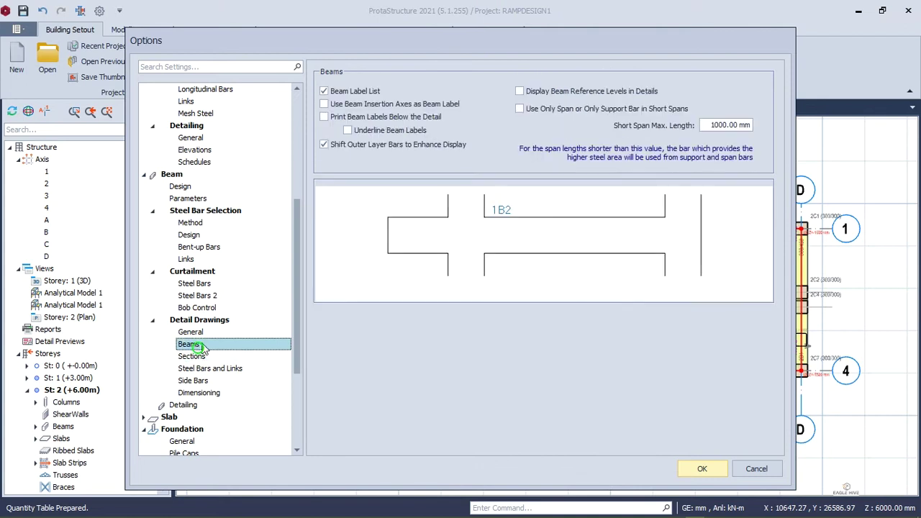
pyautogui.click(348, 130)
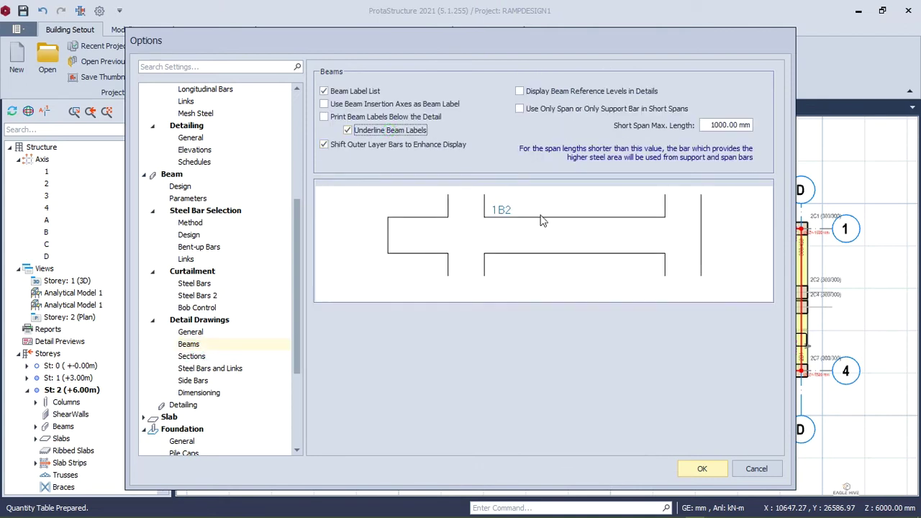
pyautogui.click(332, 103)
pyautogui.click(371, 118)
pyautogui.click(376, 103)
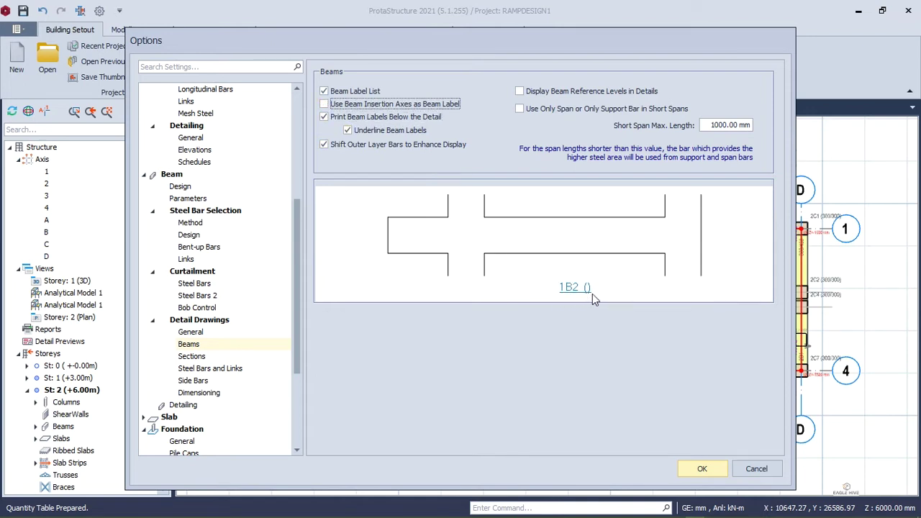
# - In the beam steel bar drawing settings, apply cranks to steel bars, shift outer layer bars and re-plot bars below the beam
pyautogui.click(191, 356)
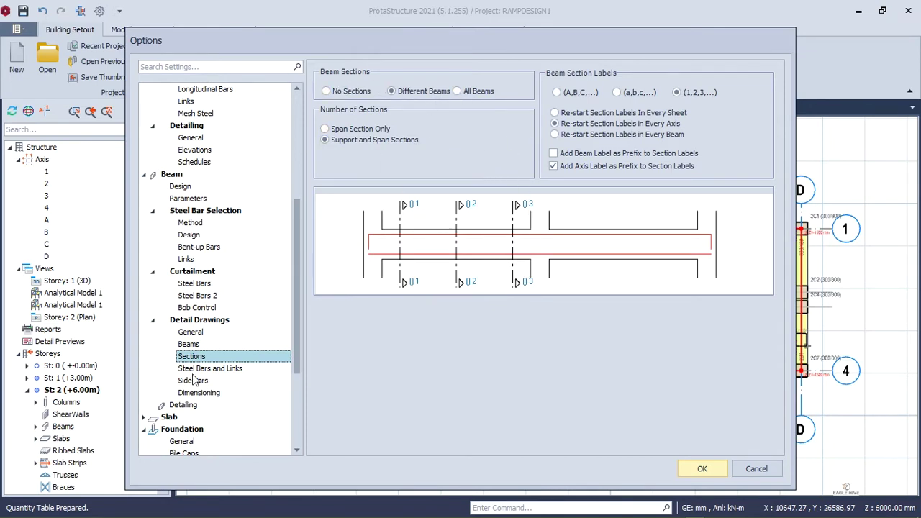
pyautogui.click(205, 368)
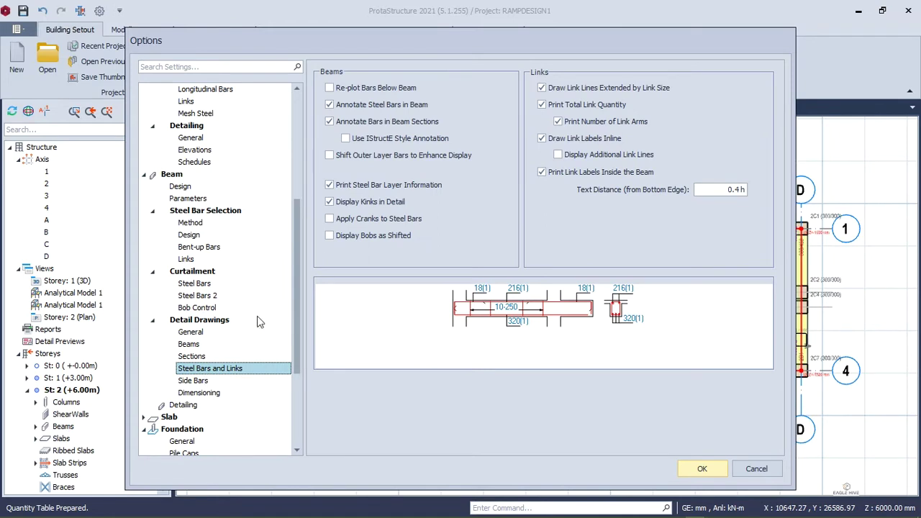
pyautogui.click(348, 219)
pyautogui.click(348, 157)
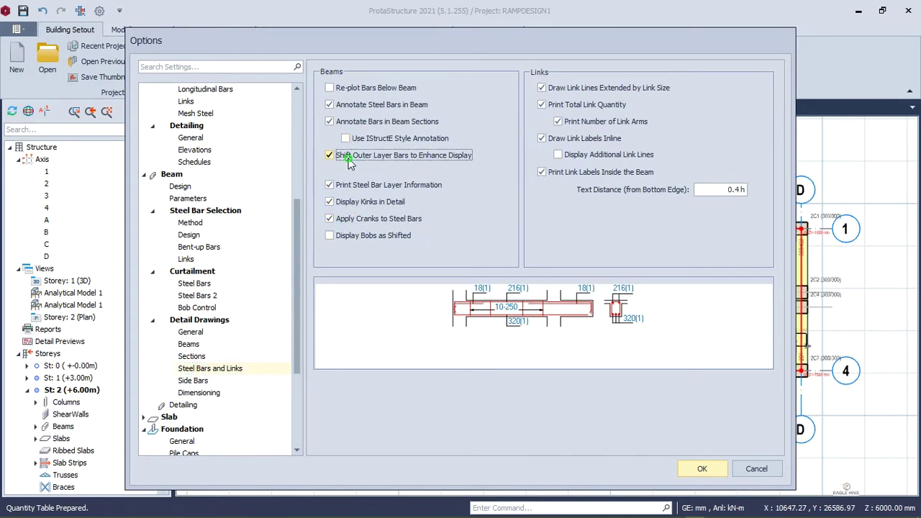
pyautogui.click(363, 89)
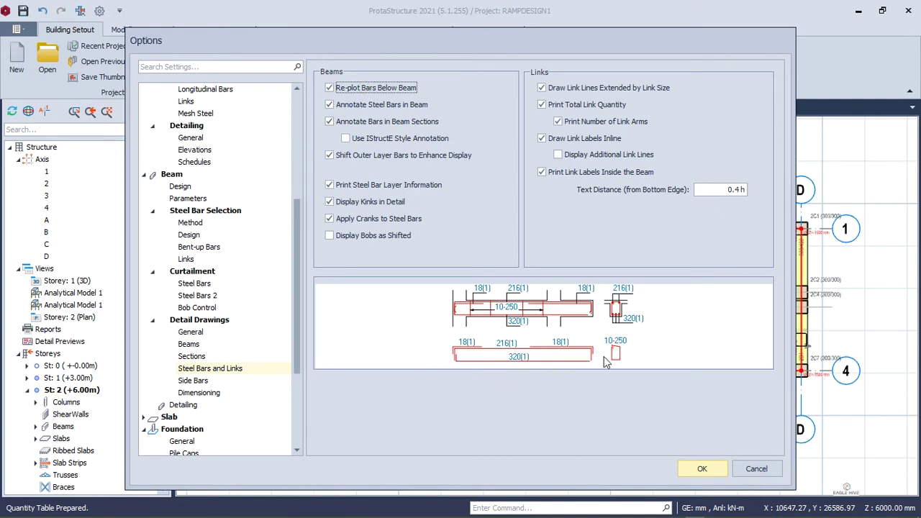
# - Review the side bar and dimensioning options and the detailing settings for beams and ribbed beams
pyautogui.click(194, 381)
pyautogui.click(208, 393)
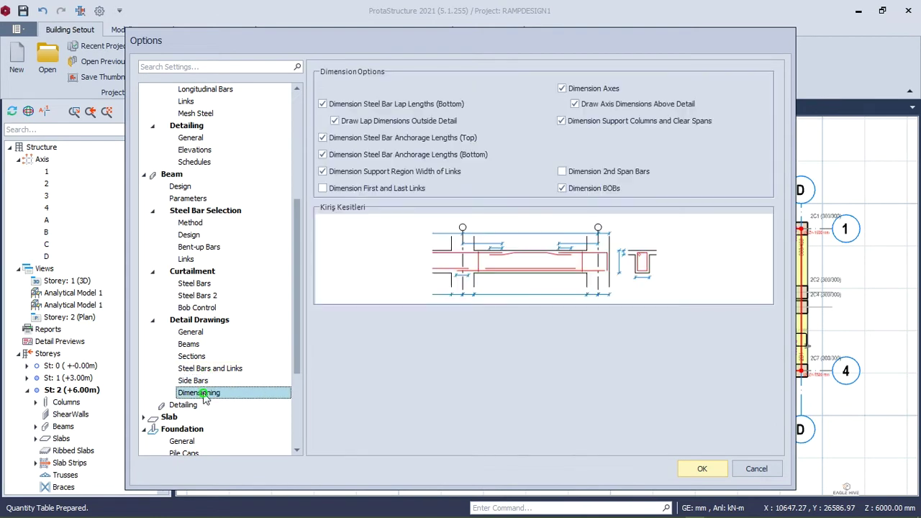
pyautogui.click(180, 404)
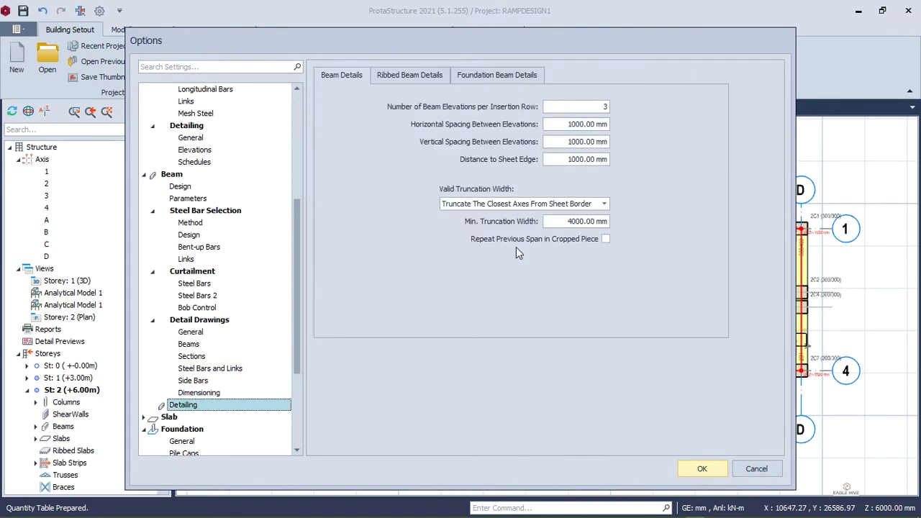
pyautogui.click(396, 75)
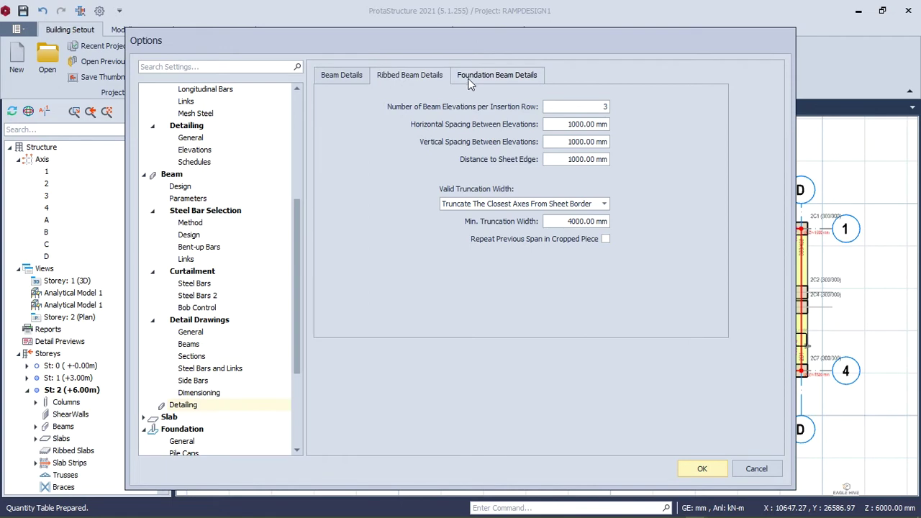
pyautogui.click(348, 75)
pyautogui.scroll(-2, 225, 347)
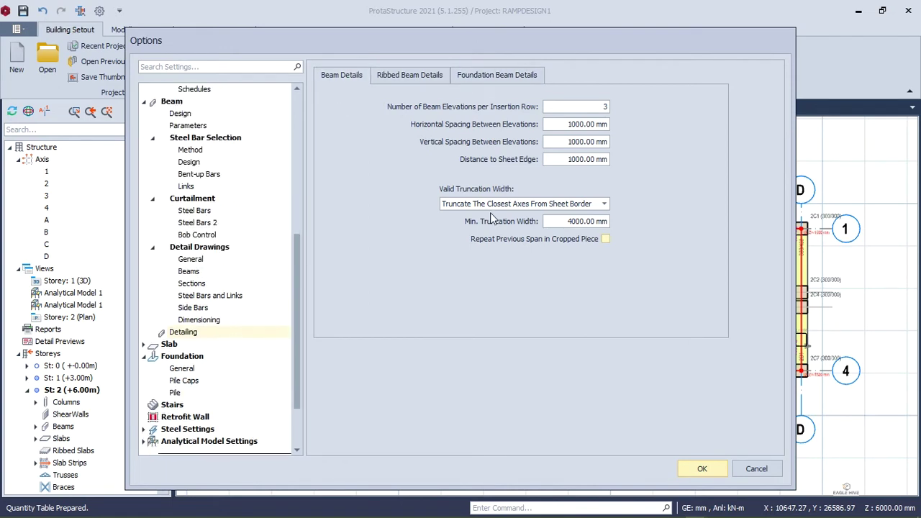
# - Set the maximum slab bar spacing to 200 mm in the slab rebar settings
pyautogui.doubleClick(171, 345)
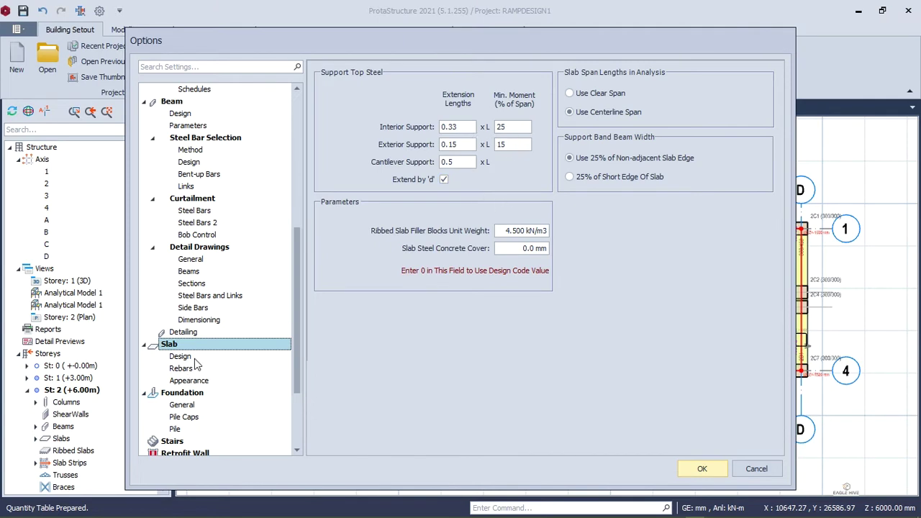
pyautogui.click(192, 368)
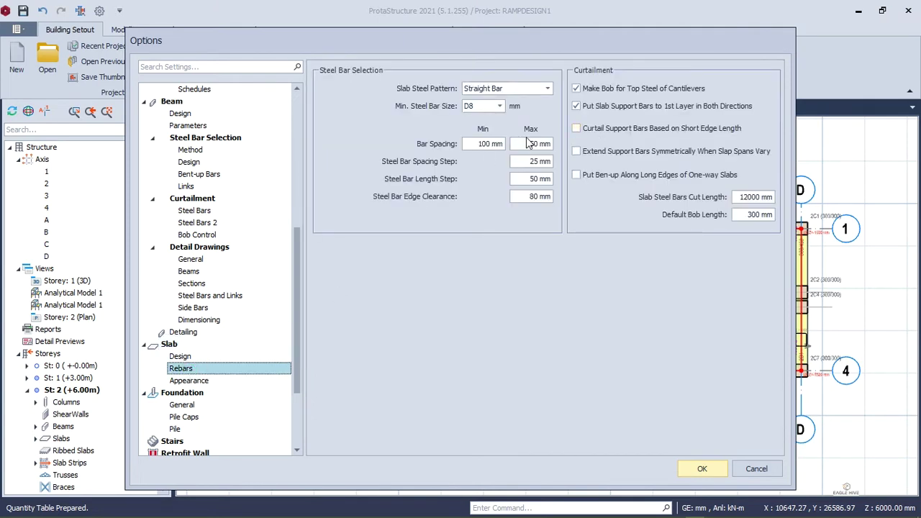
pyautogui.doubleClick(532, 143)
pyautogui.write('20')
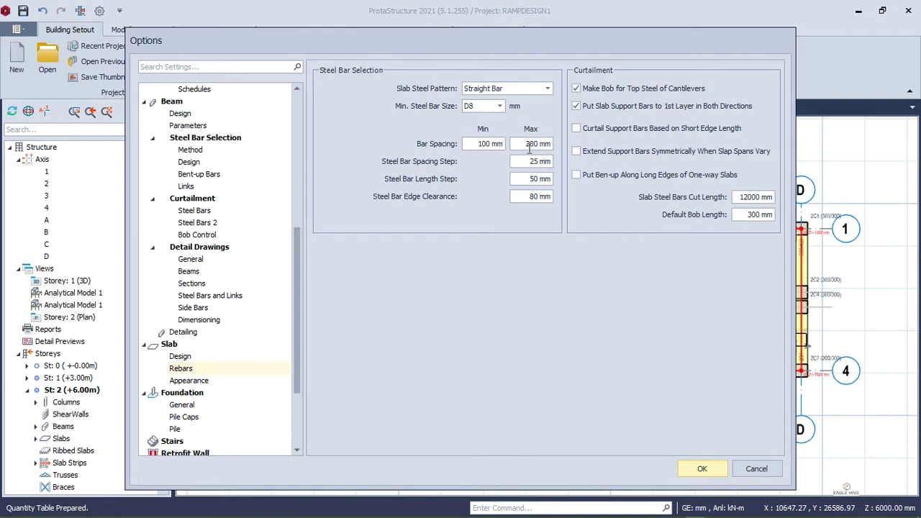
# - Show the number of bars in slab bar labels and turn off printing of the steel bar total length
pyautogui.click(200, 382)
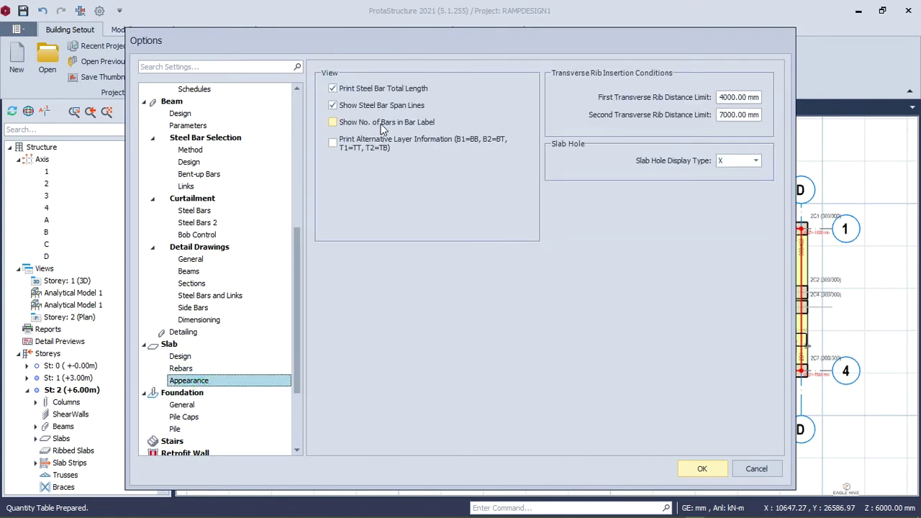
pyautogui.click(381, 122)
pyautogui.click(391, 89)
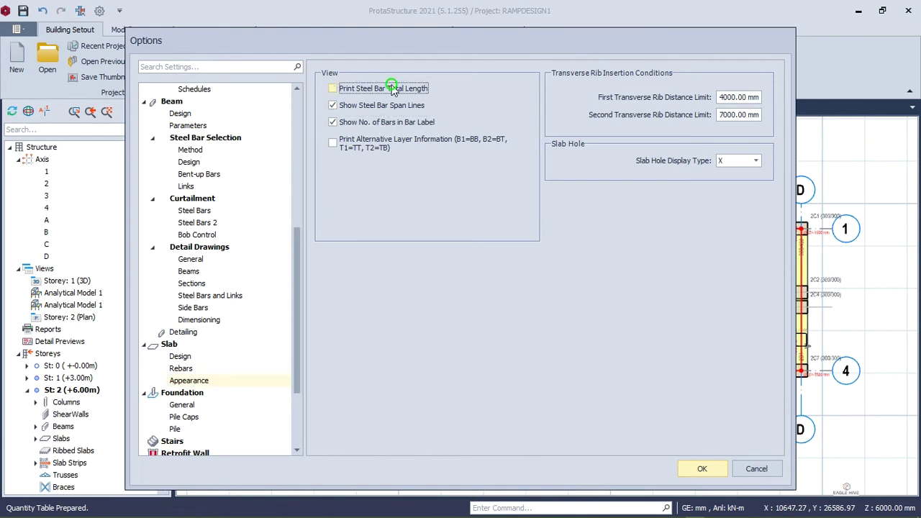
# - Check the foundation and slab rebar settings, and turn printing of the slab steel bar total length back on
pyautogui.click(185, 406)
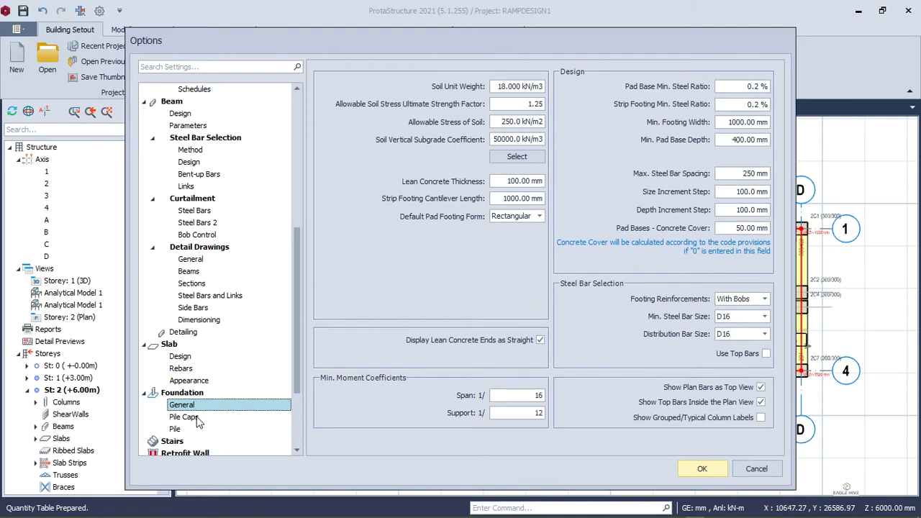
pyautogui.click(197, 417)
pyautogui.click(192, 405)
pyautogui.click(208, 385)
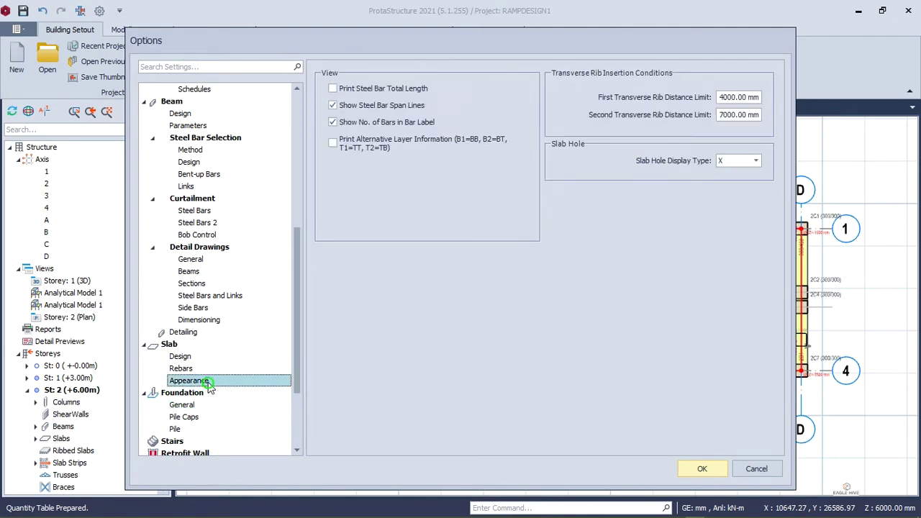
pyautogui.click(208, 369)
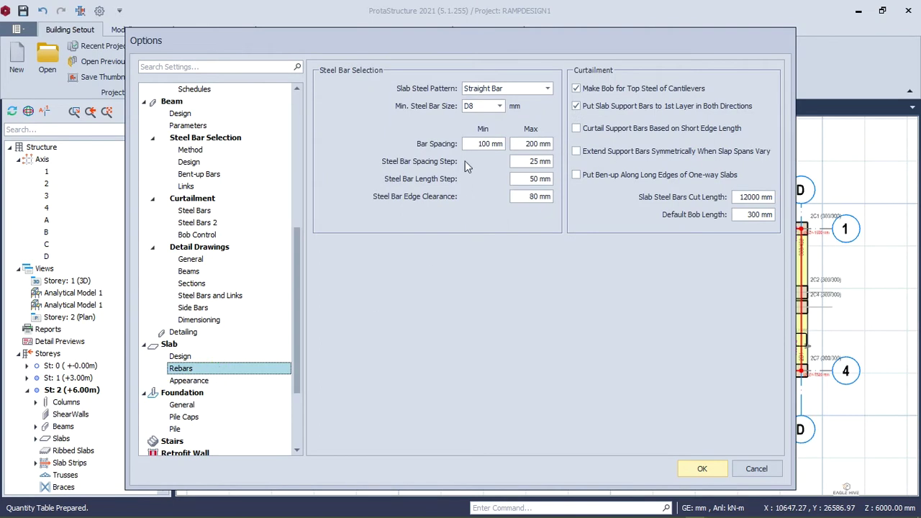
pyautogui.click(189, 380)
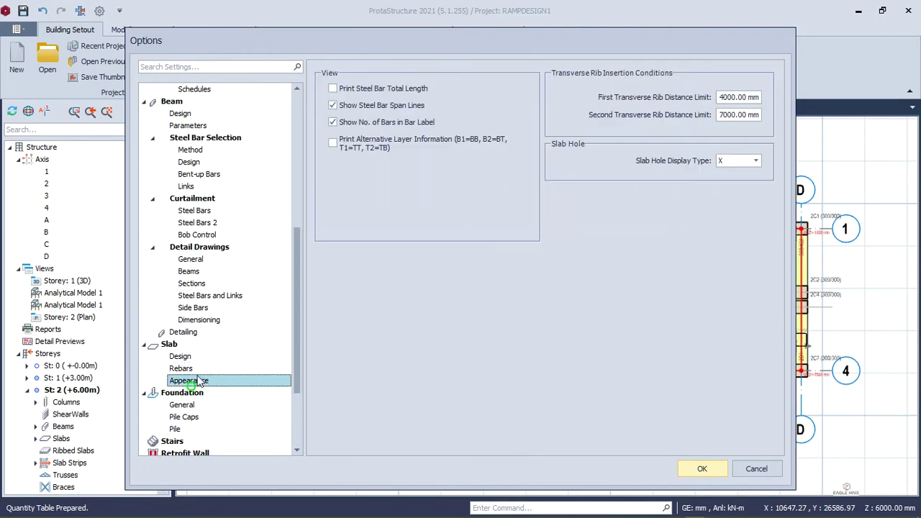
pyautogui.click(367, 89)
# - Enable rebar layer info in the rebar label settings
pyautogui.scroll(3, 205, 225)
pyautogui.scroll(5, 207, 231)
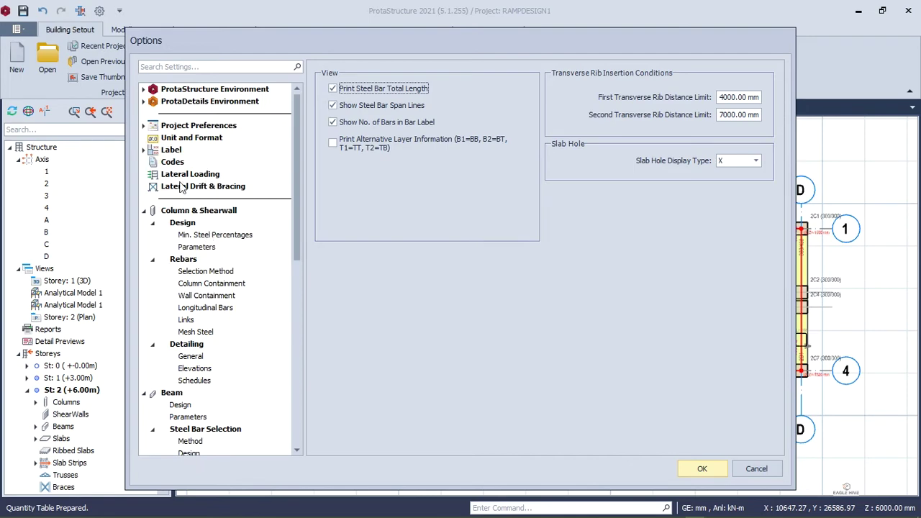
pyautogui.scroll(-10, 182, 182)
pyautogui.click(172, 405)
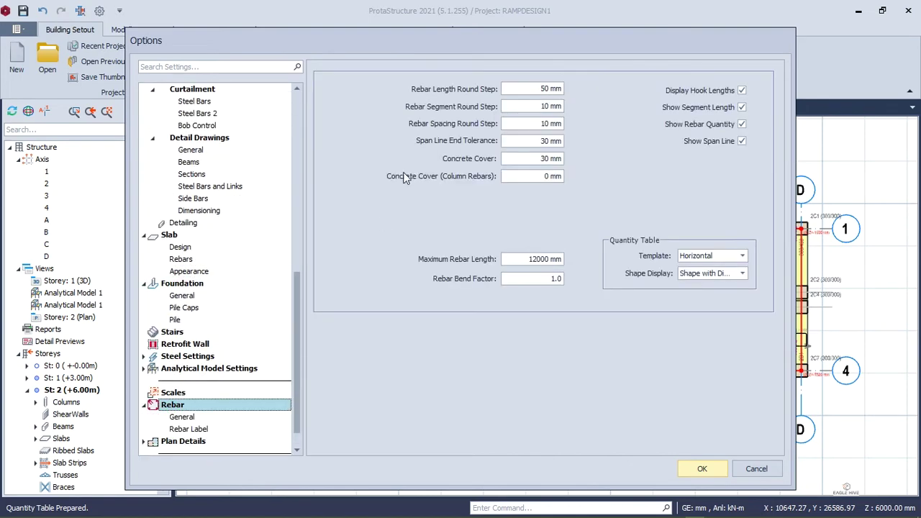
pyautogui.click(188, 418)
pyautogui.click(189, 430)
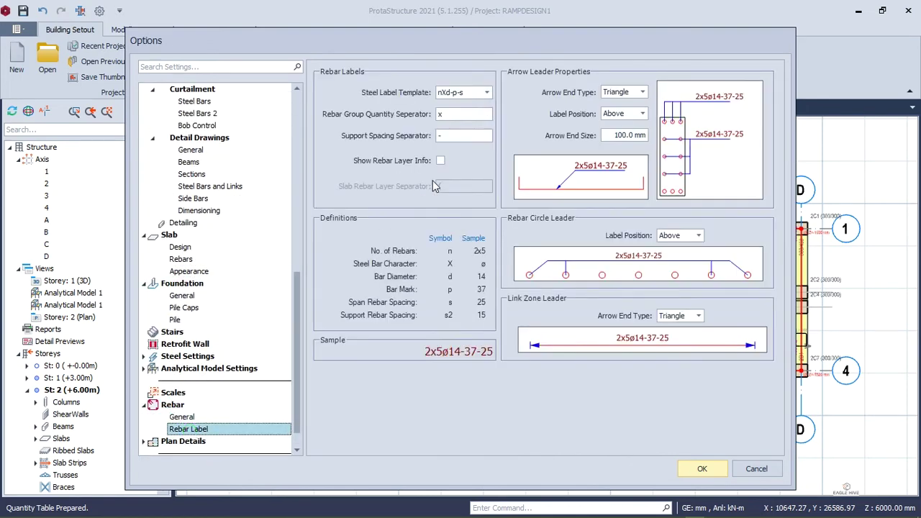
pyautogui.click(440, 162)
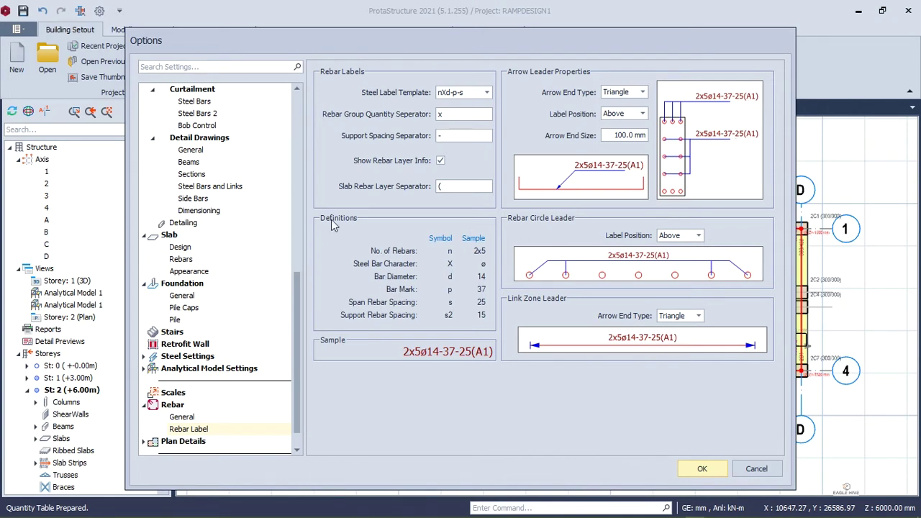
# - Set the column hatch pattern to ANSI31 in the plan details settings
pyautogui.click(179, 418)
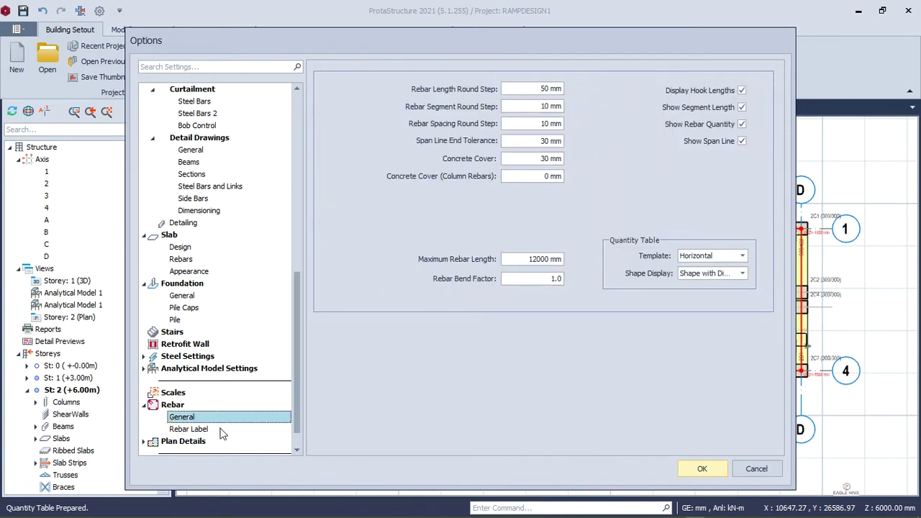
pyautogui.click(191, 428)
pyautogui.click(191, 441)
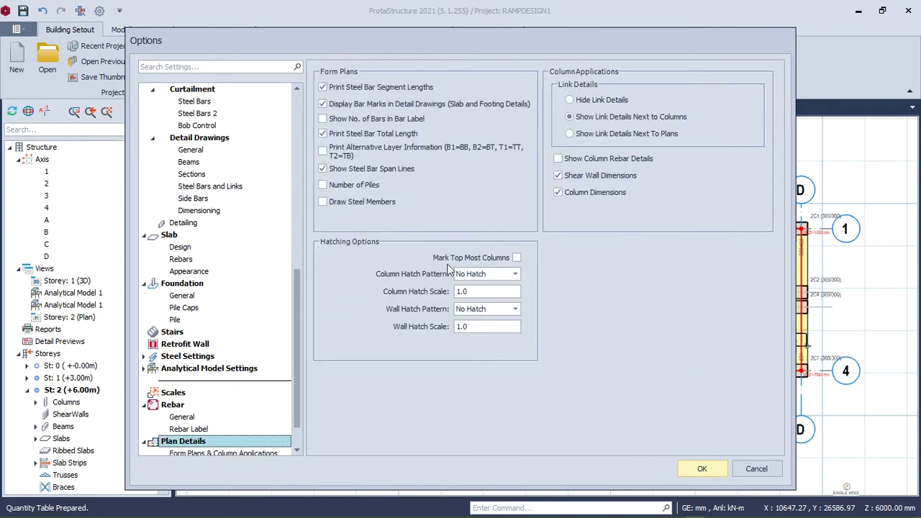
pyautogui.scroll(-1, 203, 393)
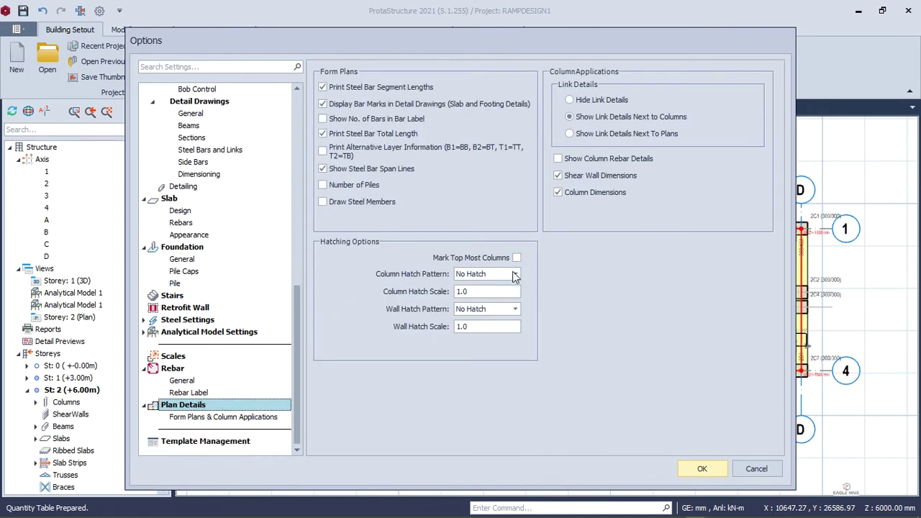
pyautogui.click(515, 274)
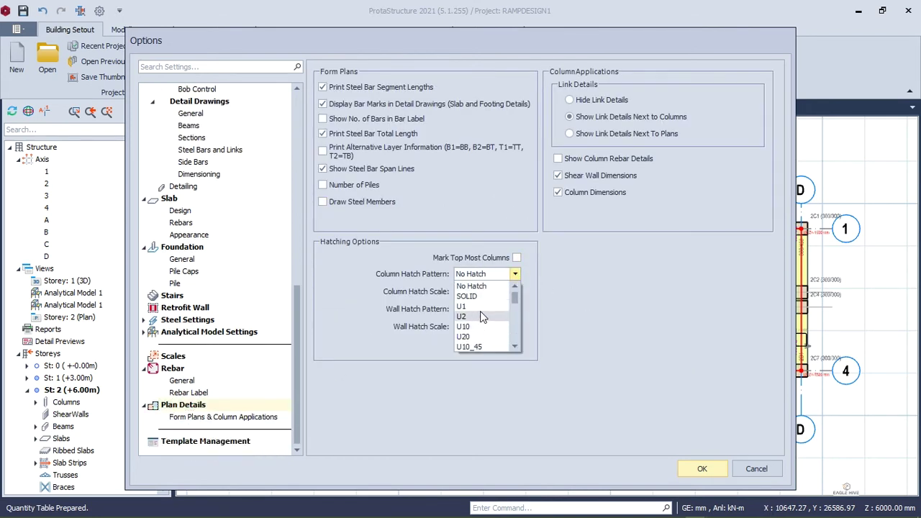
pyautogui.scroll(-2, 479, 330)
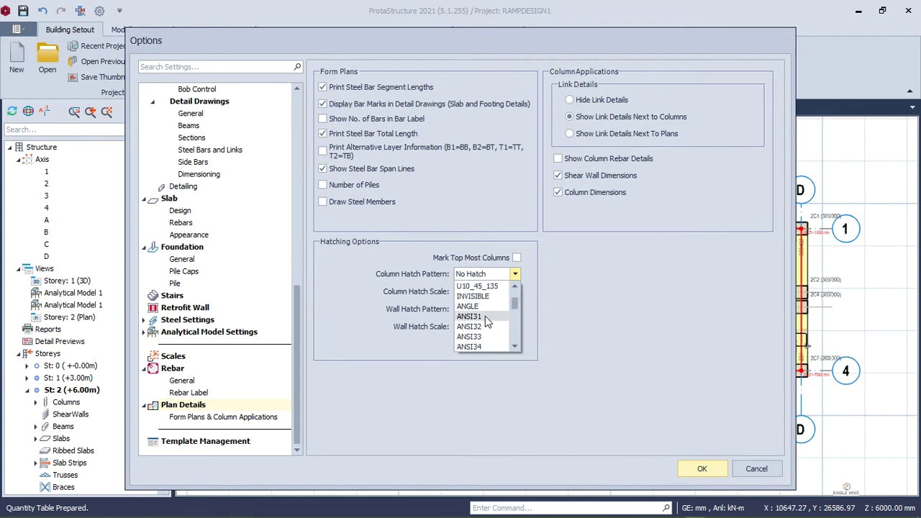
pyautogui.click(485, 316)
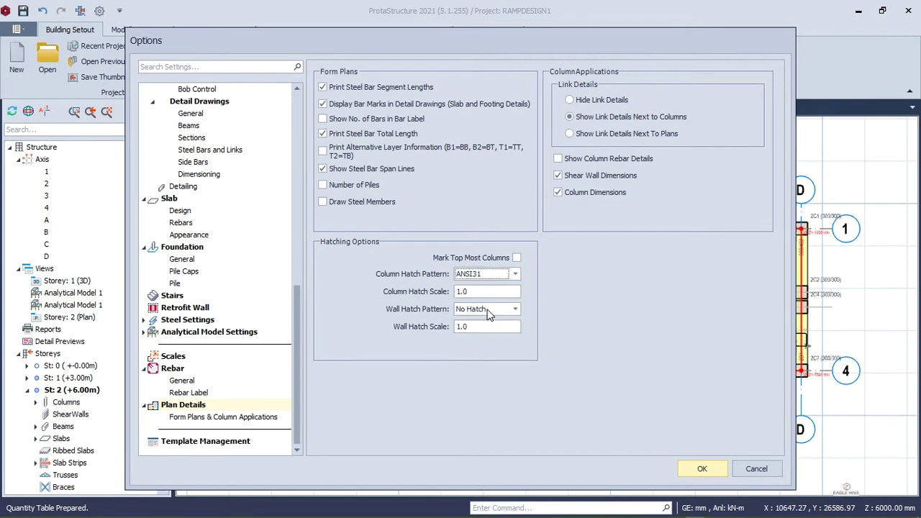
# - In the label settings, position the beam label and dimensions together below the beam
pyautogui.click(216, 417)
pyautogui.scroll(15, 209, 374)
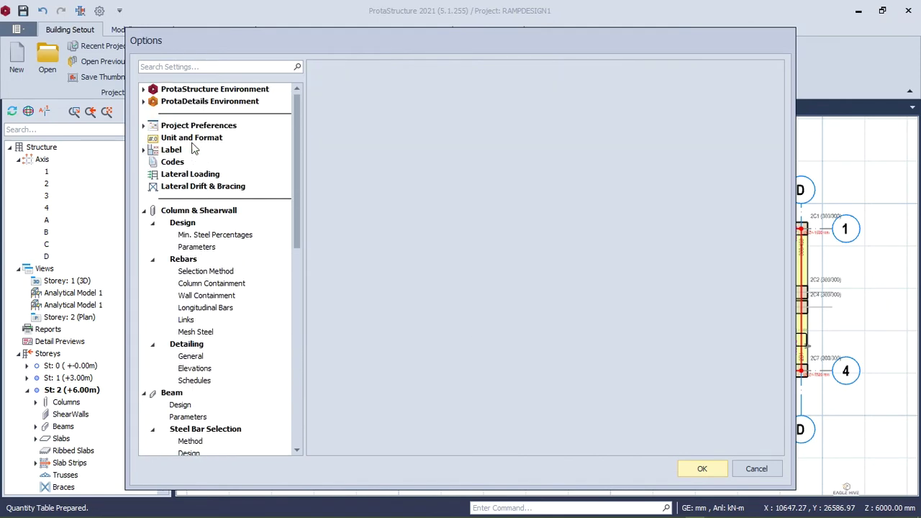
pyautogui.click(190, 149)
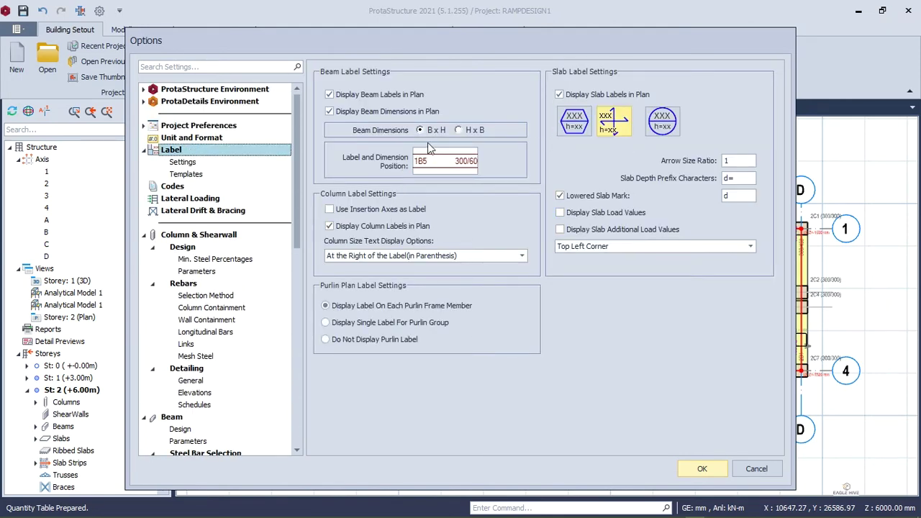
pyautogui.click(443, 162)
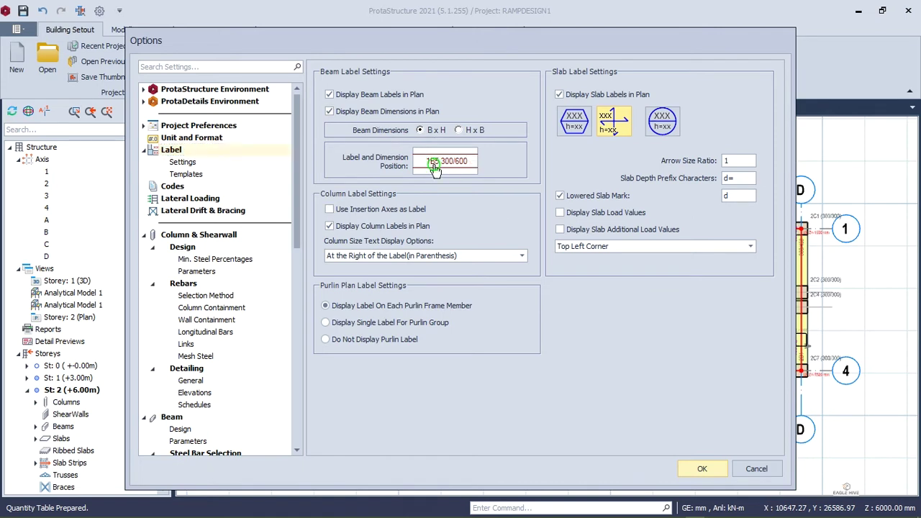
pyautogui.click(445, 163)
pyautogui.click(453, 167)
pyautogui.click(453, 169)
pyautogui.click(453, 169)
pyautogui.click(454, 173)
pyautogui.click(443, 165)
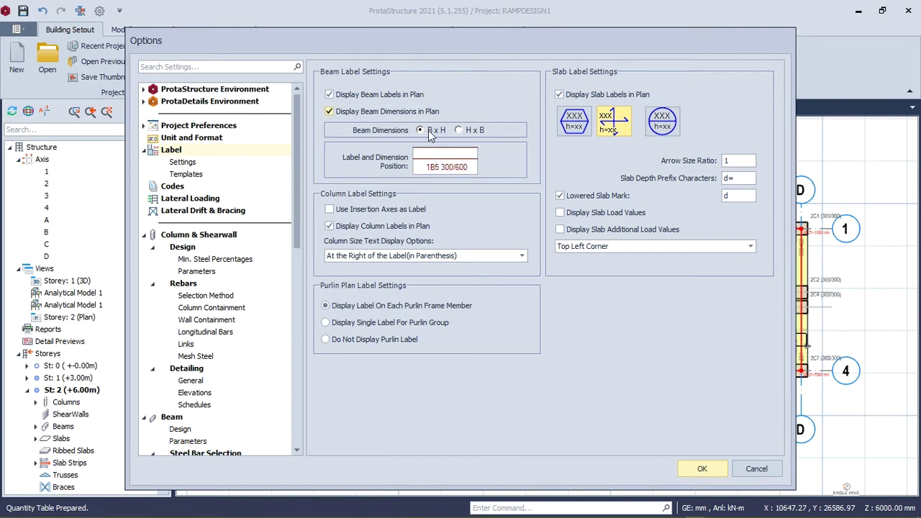
# - Turn off beam and column labels in plan, set the slab label arrow size ratio to 0.5, and apply the settings
pyautogui.click(379, 95)
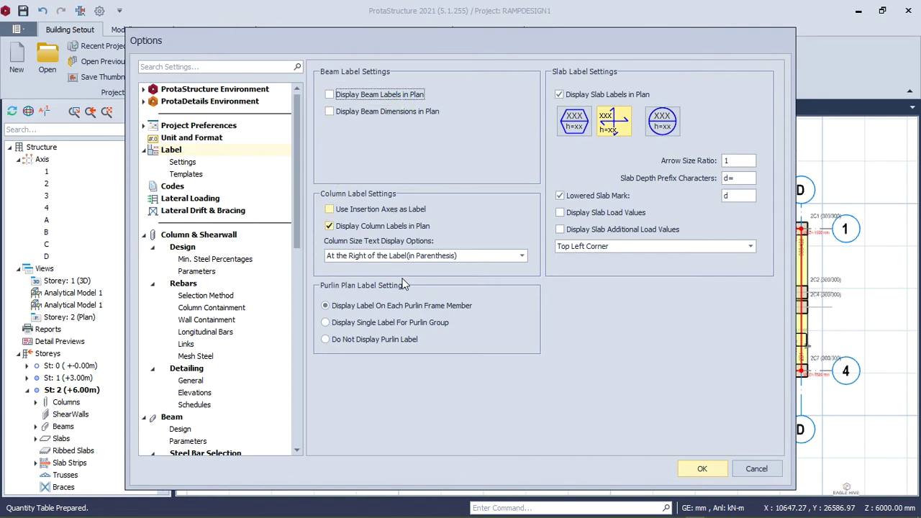
pyautogui.click(376, 227)
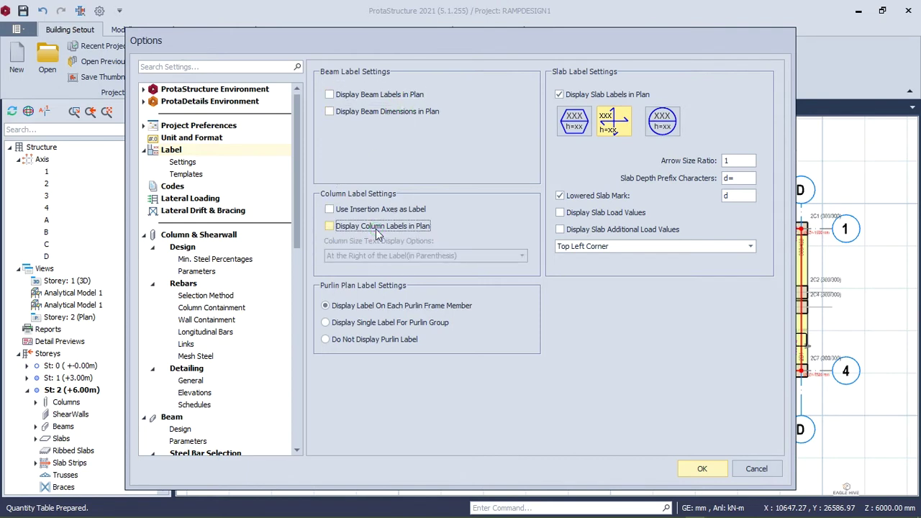
pyautogui.doubleClick(742, 164)
pyautogui.click(744, 180)
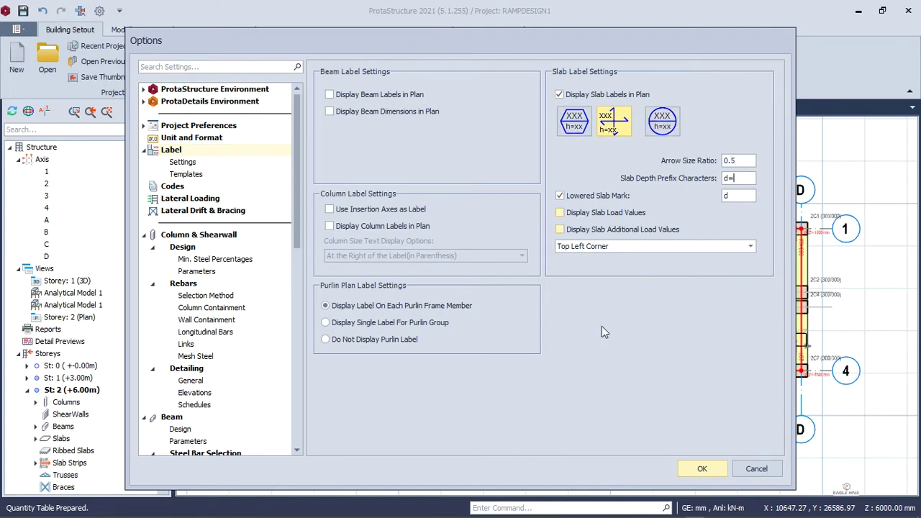
pyautogui.click(702, 470)
# - Examine the bar counts, layer info and lengths in the rebar labels around slab 2S1 on the storey 2 plan
pyautogui.scroll(3, 498, 261)
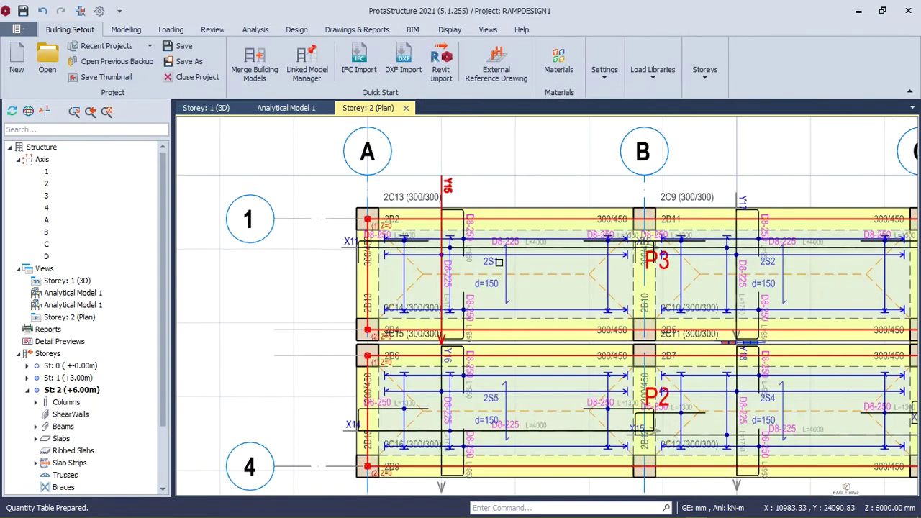
pyautogui.scroll(3, 481, 275)
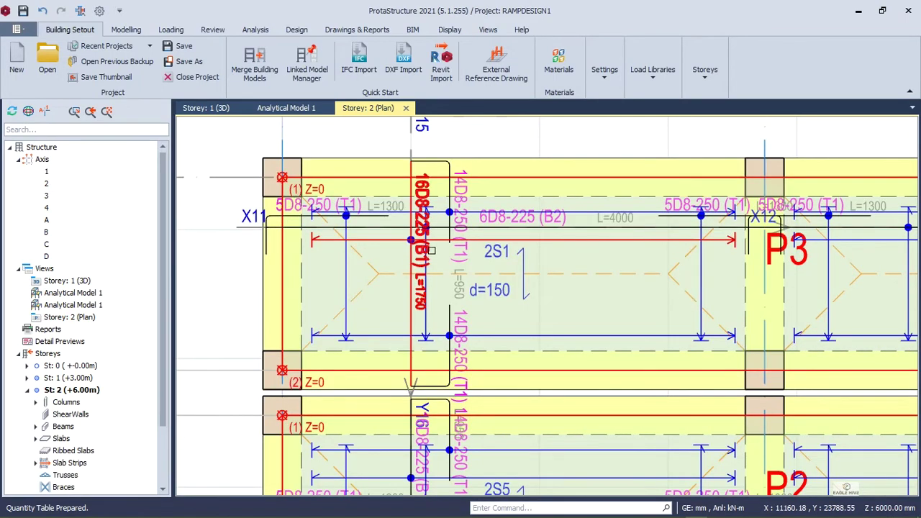
pyautogui.scroll(2, 418, 264)
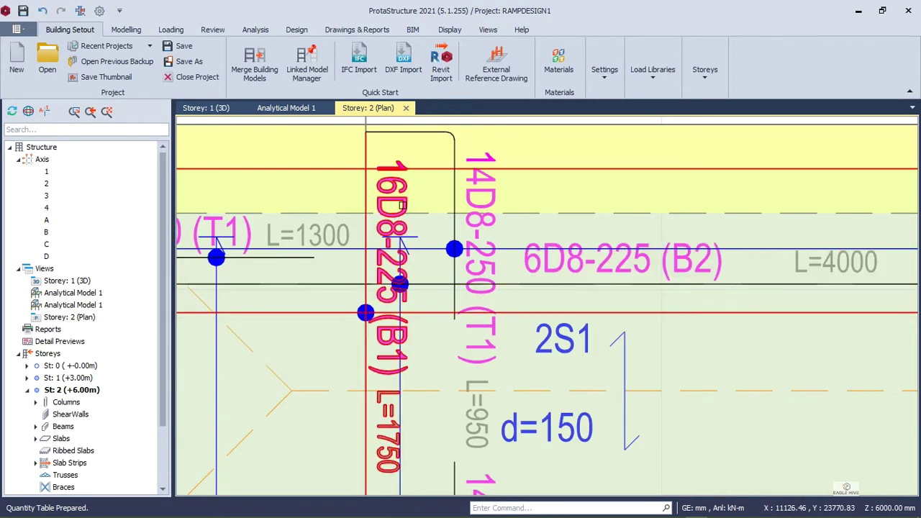
pyautogui.scroll(-2, 398, 249)
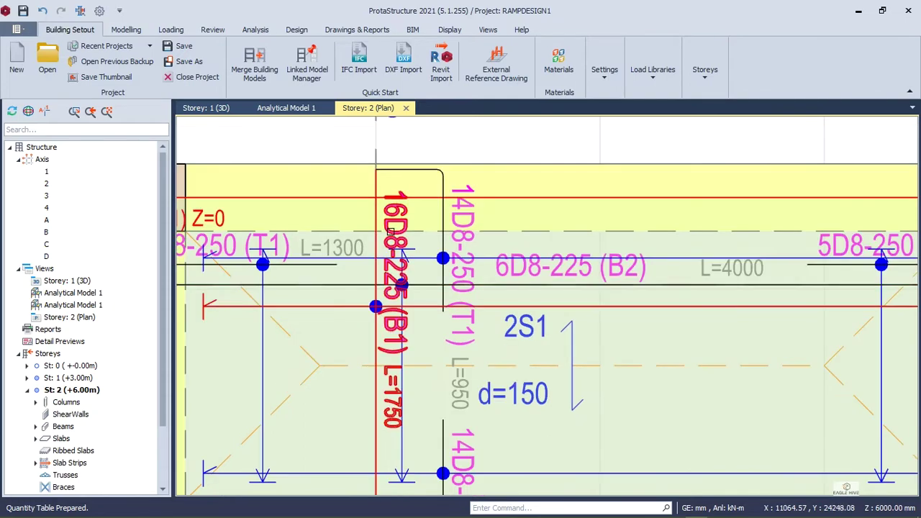
pyautogui.moveTo(396, 274); pyautogui.dragTo(389, 191, button='middle')
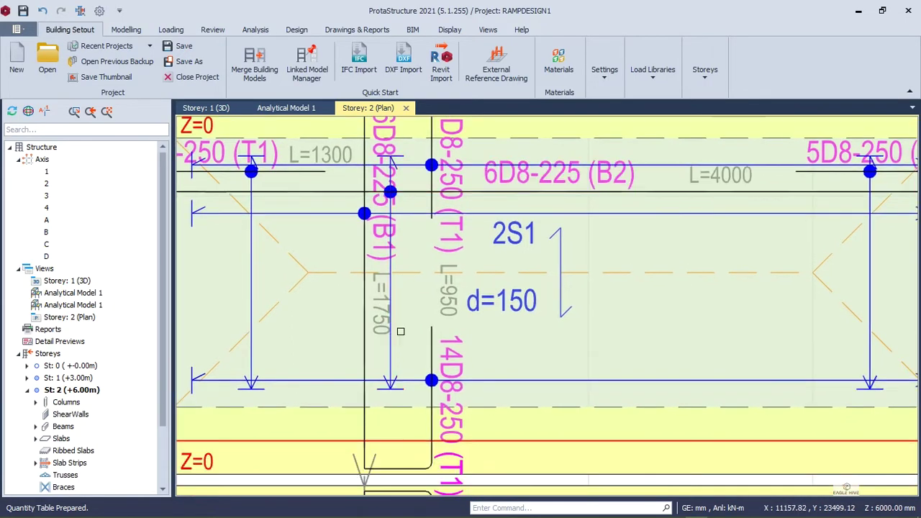
pyautogui.scroll(-2, 390, 192)
pyautogui.scroll(-1, 659, 394)
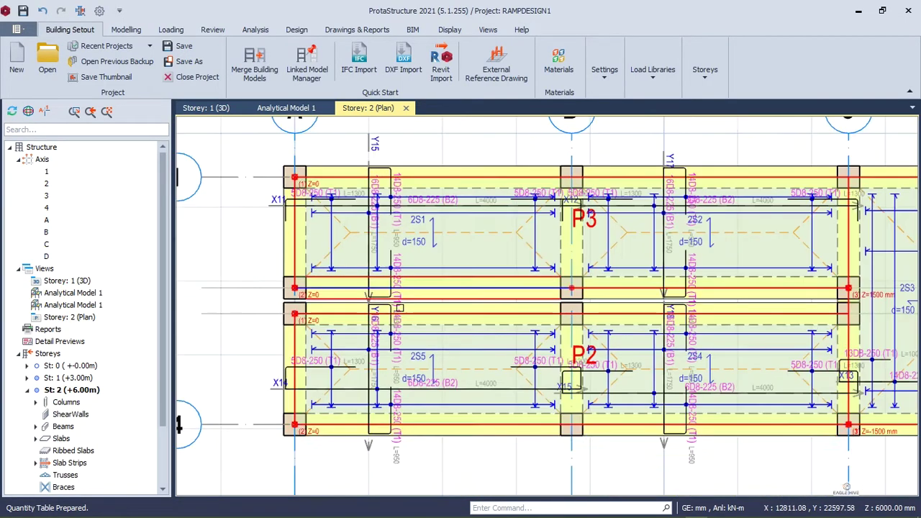
pyautogui.scroll(-2, 658, 394)
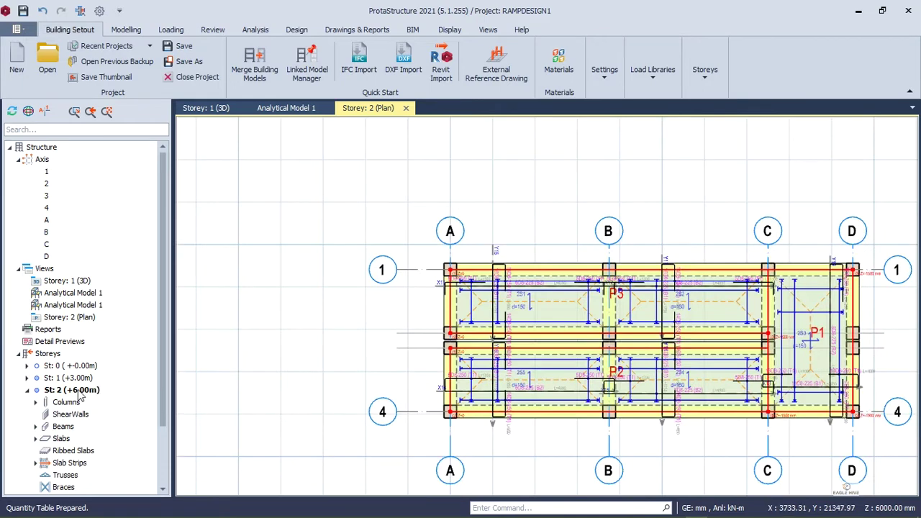
# - Run slab analysis and design for all storeys, deleting and re-selecting all steel bars
pyautogui.scroll(-2, 80, 395)
pyautogui.rightClick(63, 366)
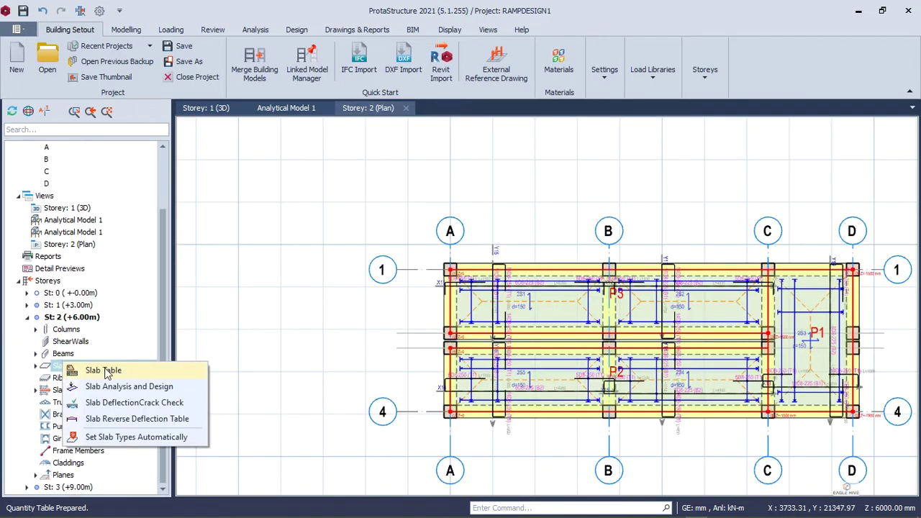
pyautogui.click(147, 388)
pyautogui.click(377, 325)
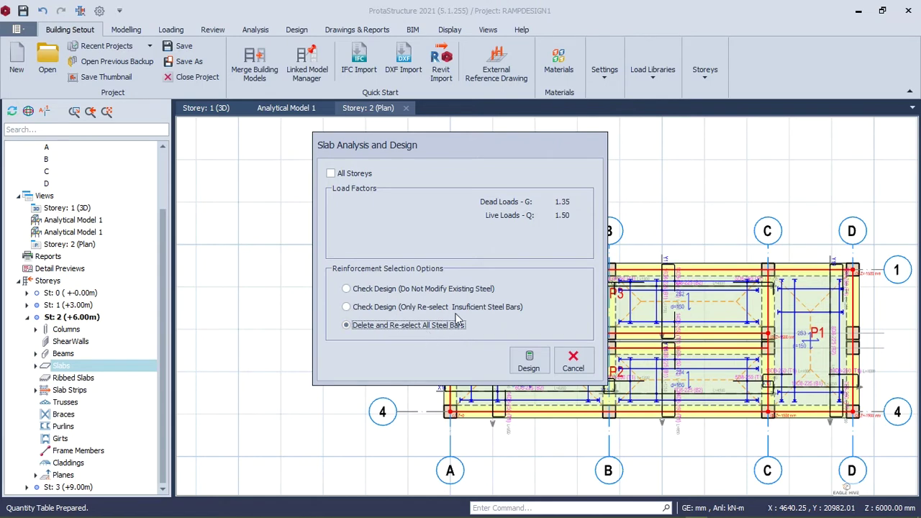
pyautogui.click(350, 174)
pyautogui.click(528, 362)
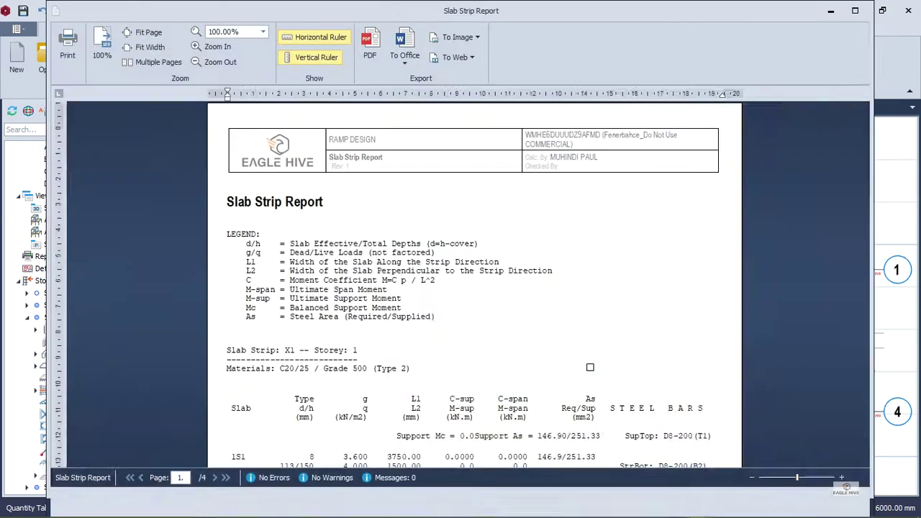
# - Review the slab strip report for the designed strips, then close the report and the slab design dialog
pyautogui.scroll(-3, 576, 316)
pyautogui.scroll(3, 543, 288)
pyautogui.scroll(-10, 653, 288)
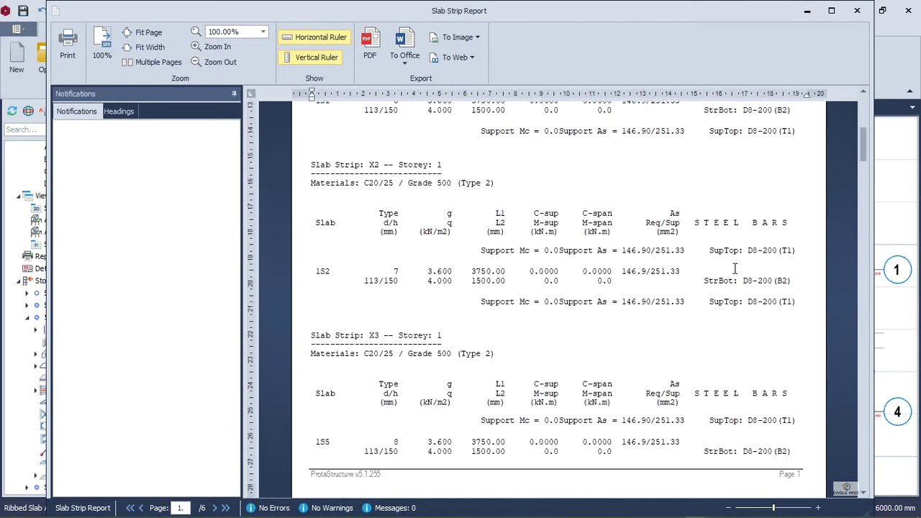
pyautogui.scroll(-3, 734, 268)
pyautogui.scroll(-10, 794, 299)
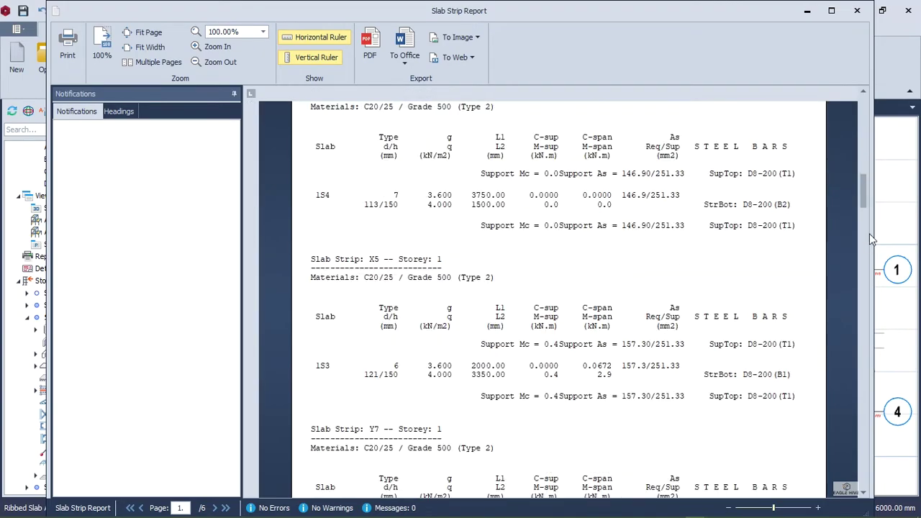
pyautogui.moveTo(865, 205); pyautogui.dragTo(866, 474)
pyautogui.click(857, 10)
pyautogui.click(568, 360)
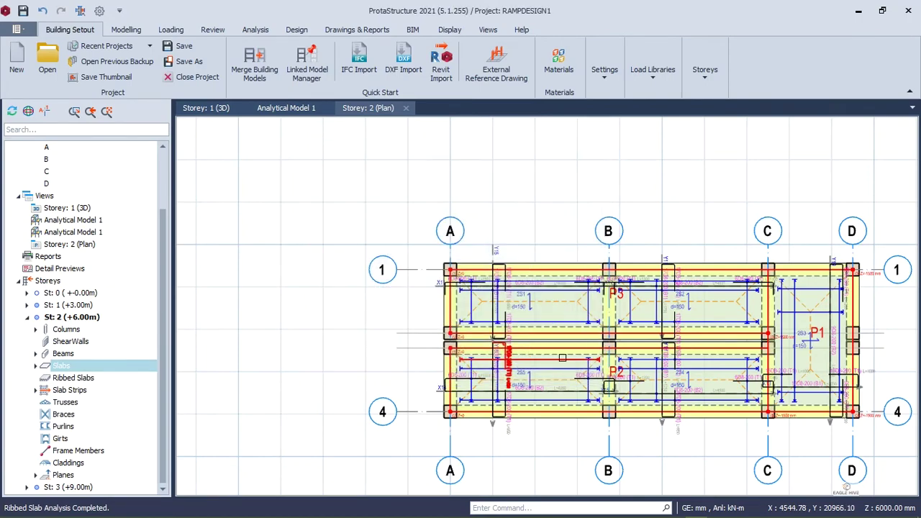
# - Inspect the re-selected slab bar labels around slab 2S1 on the storey 2 plan
pyautogui.scroll(4, 517, 310)
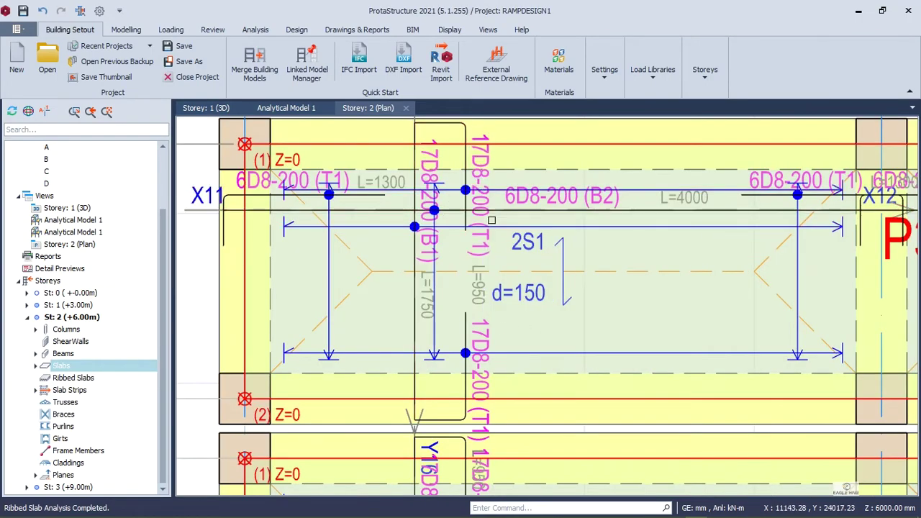
pyautogui.scroll(-5, 445, 220)
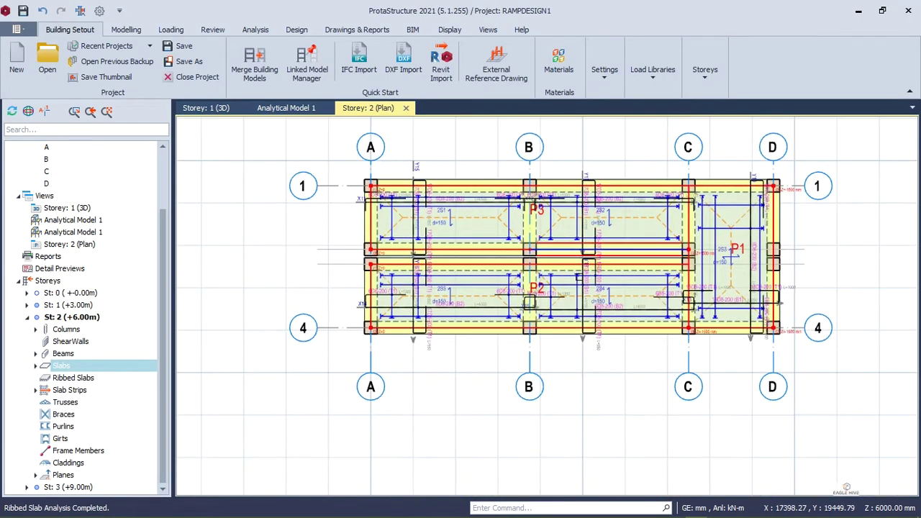
pyautogui.scroll(3, 475, 291)
# - Switch the analytical model from plan to 3D, inspect its bending moment diagrams, and close that view
pyautogui.click(297, 108)
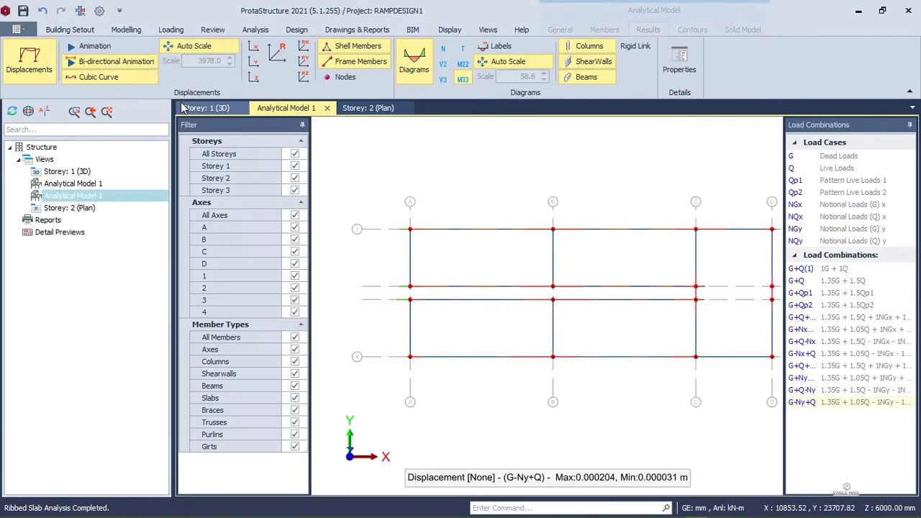
pyautogui.click(201, 108)
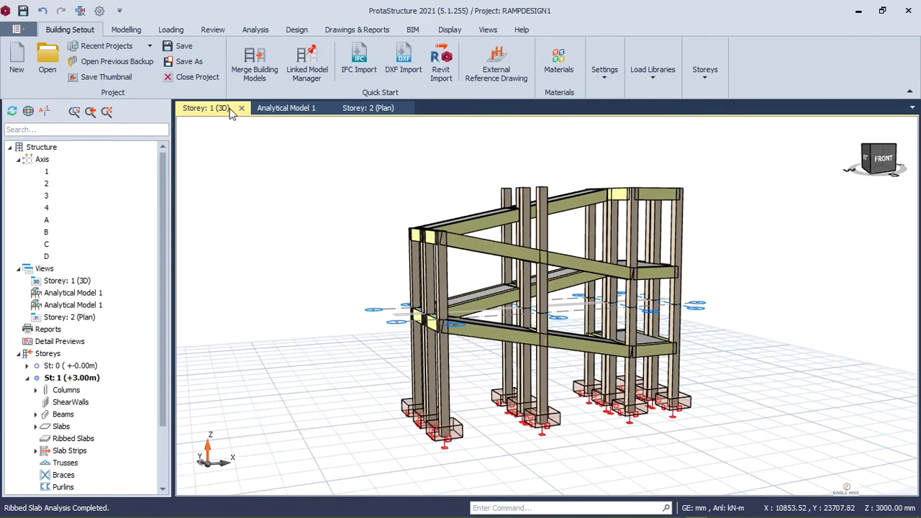
pyautogui.click(289, 109)
pyautogui.scroll(-3, 588, 307)
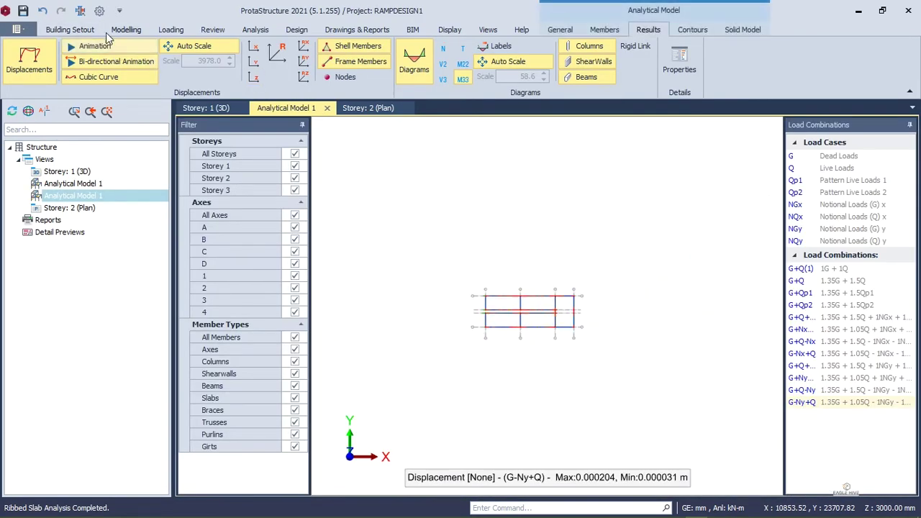
pyautogui.click(604, 30)
pyautogui.click(560, 29)
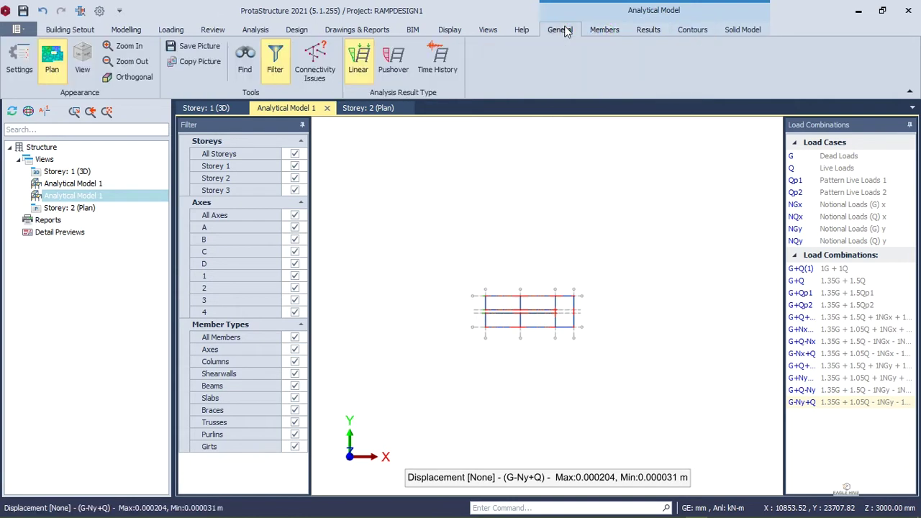
pyautogui.click(51, 61)
pyautogui.click(82, 62)
pyautogui.moveTo(628, 197); pyautogui.dragTo(664, 154, button='middle')
pyautogui.moveTo(633, 309); pyautogui.dragTo(576, 286, button='middle')
pyautogui.click(207, 63)
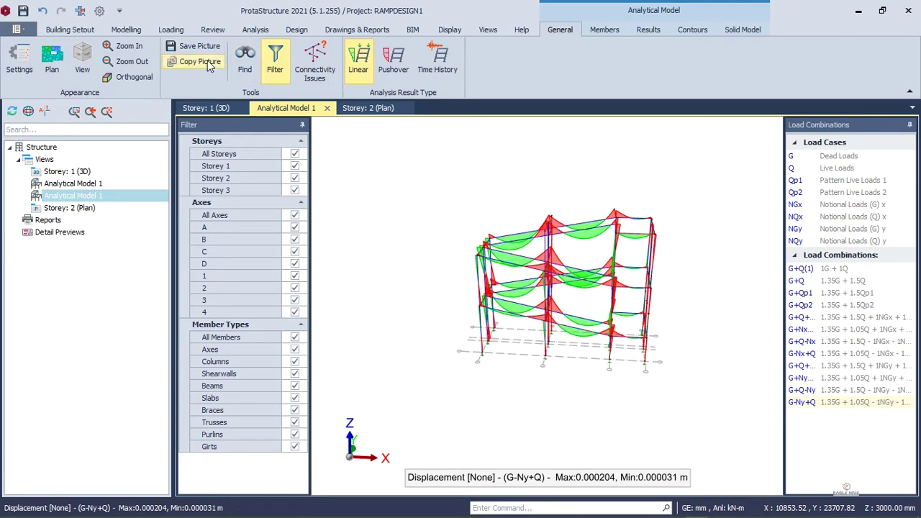
pyautogui.moveTo(667, 272); pyautogui.dragTo(663, 281, button='middle')
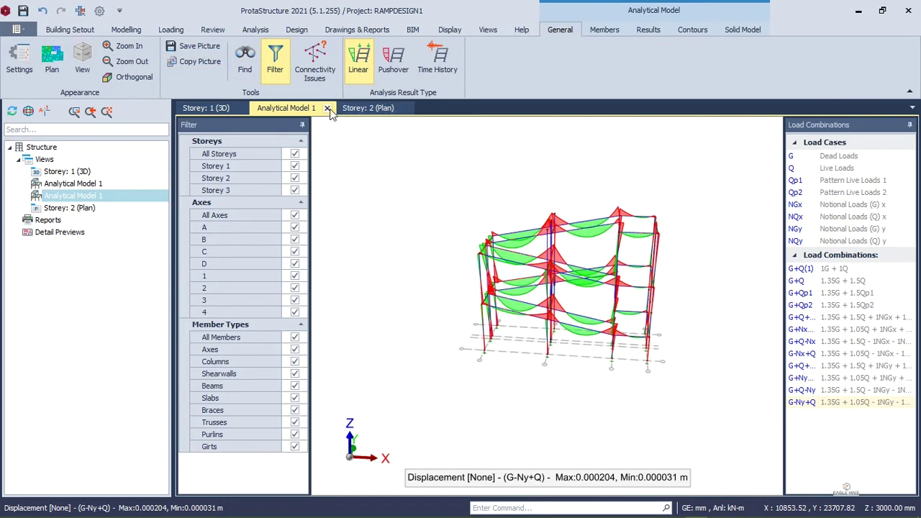
pyautogui.click(327, 107)
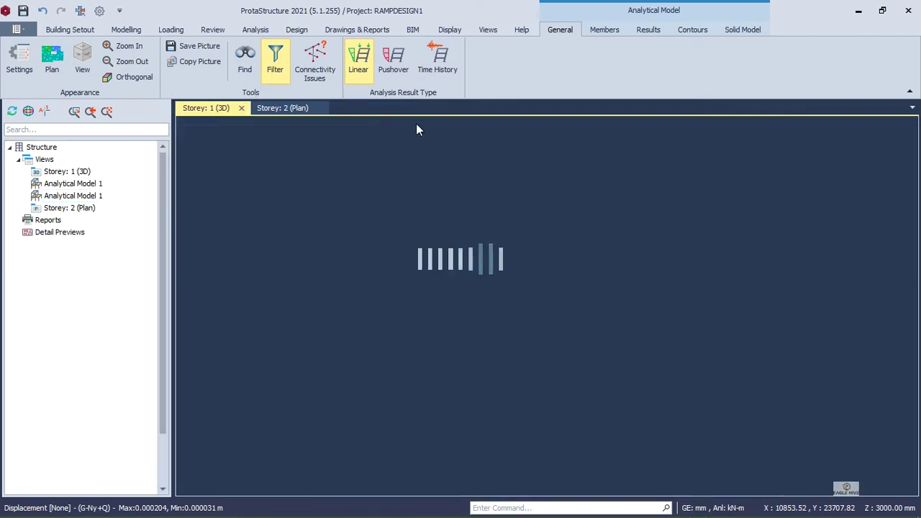
# - Check the center of gravity and column/wall inertia center markers between the two ramp planes on the storey 2 plan
pyautogui.scroll(5, 577, 228)
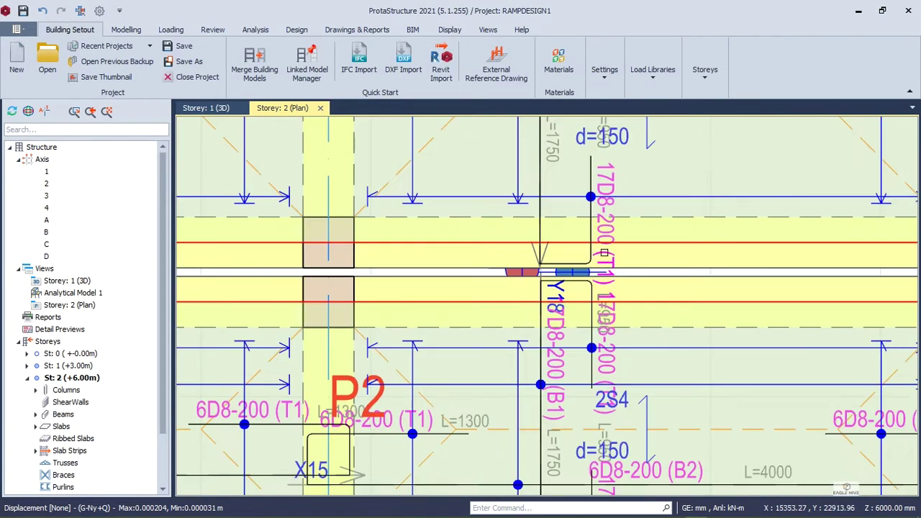
pyautogui.scroll(-1, 575, 257)
pyautogui.scroll(3, 554, 259)
pyautogui.moveTo(552, 254)
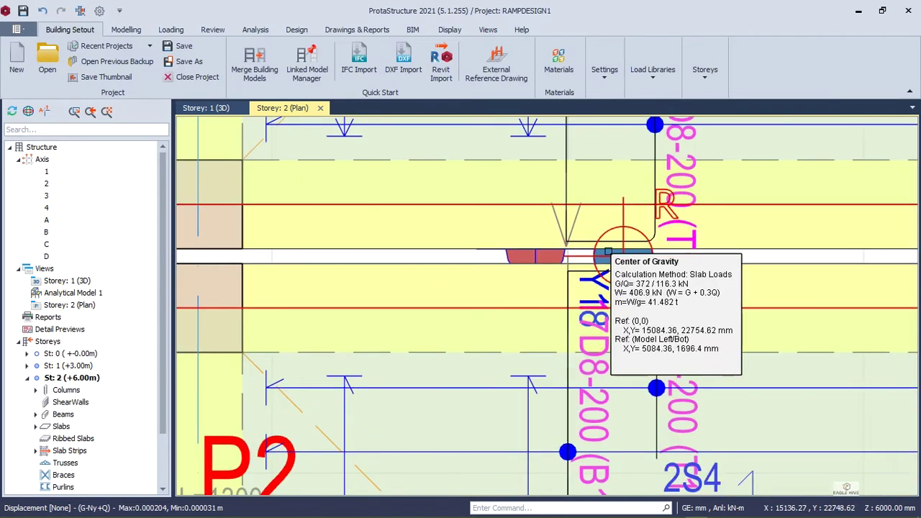
pyautogui.moveTo(608, 253)
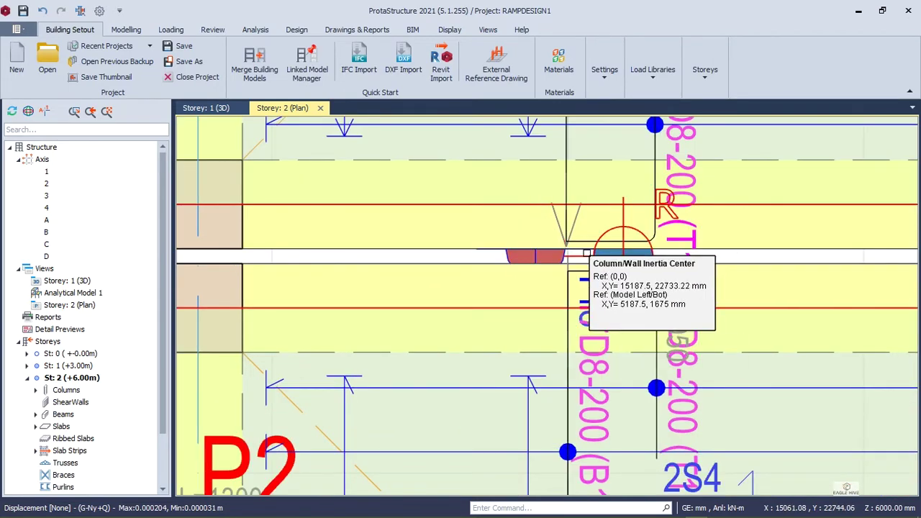
pyautogui.scroll(-5, 586, 253)
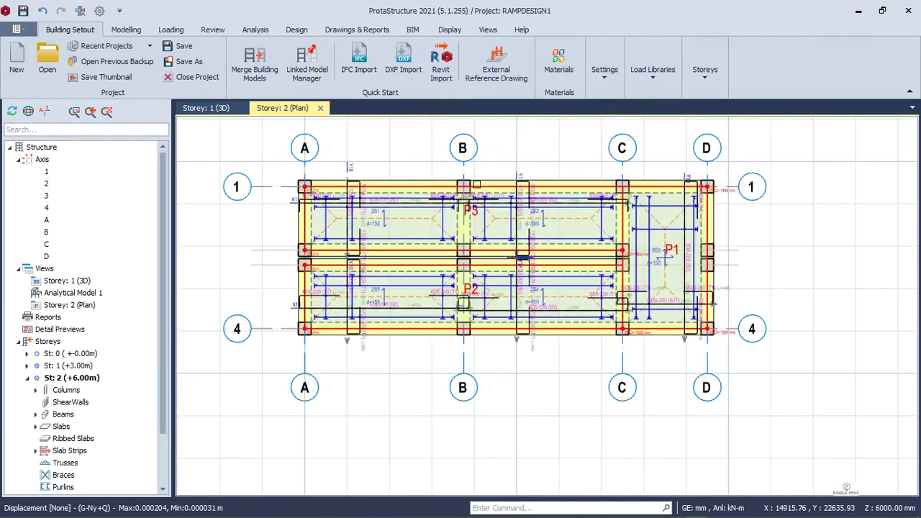
# - Inspect the 3D ramp model from the back and above
pyautogui.click(209, 108)
pyautogui.moveTo(691, 237); pyautogui.dragTo(740, 285, button='middle')
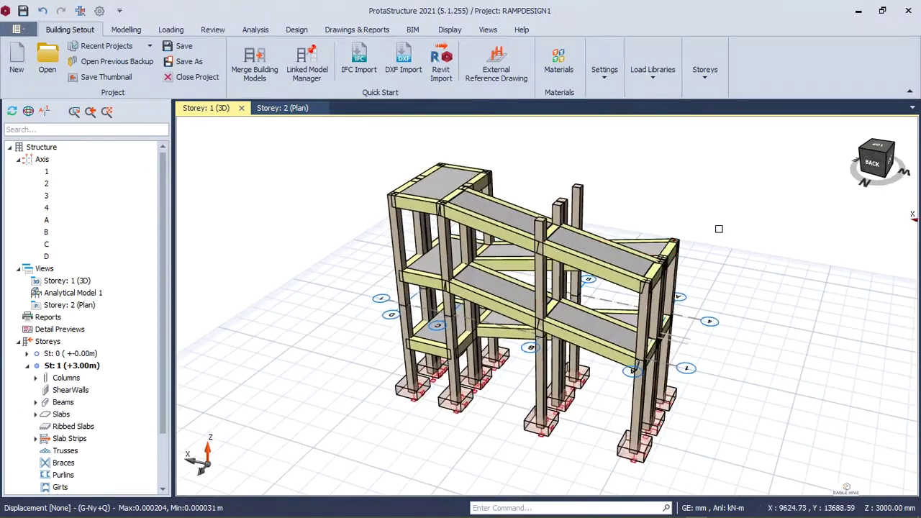
pyautogui.moveTo(734, 319); pyautogui.dragTo(736, 305, button='middle')
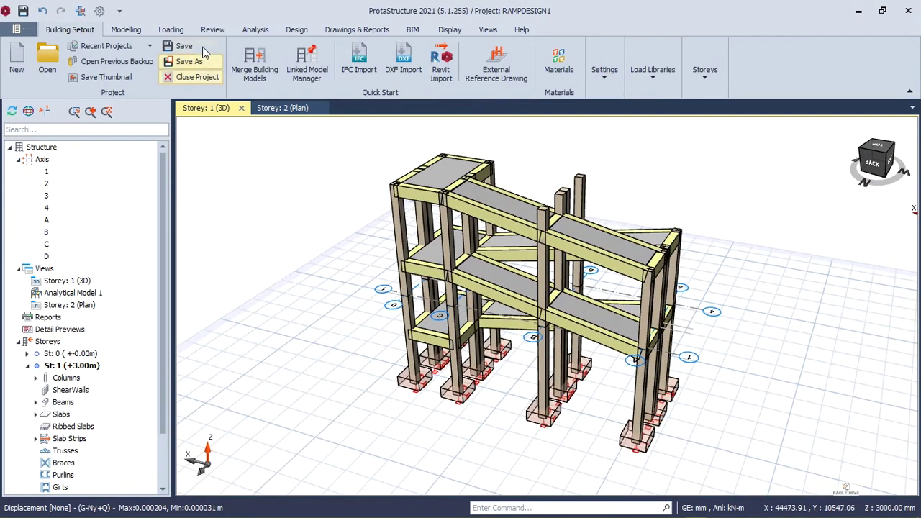
# - Switch to ProtaDetails, start auto-generating details for the ramp project, and enable inserting all details into sheets
pyautogui.click(345, 29)
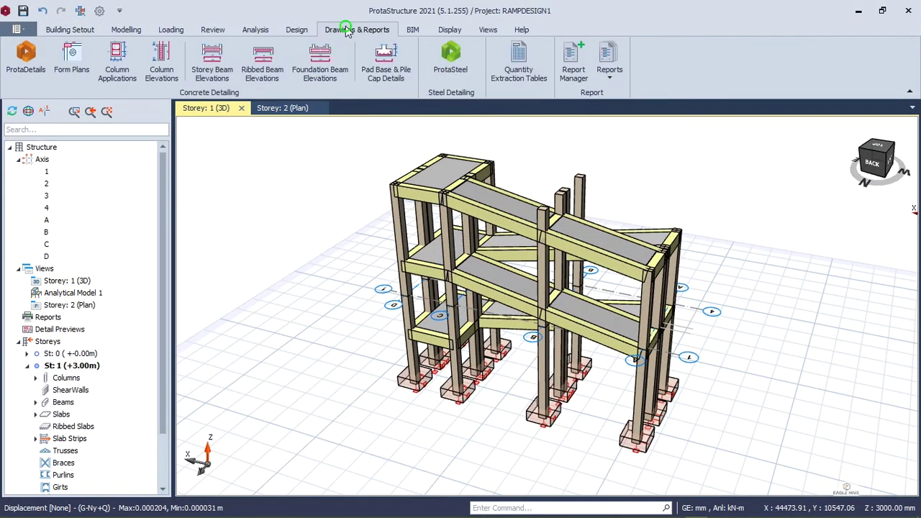
pyautogui.click(26, 56)
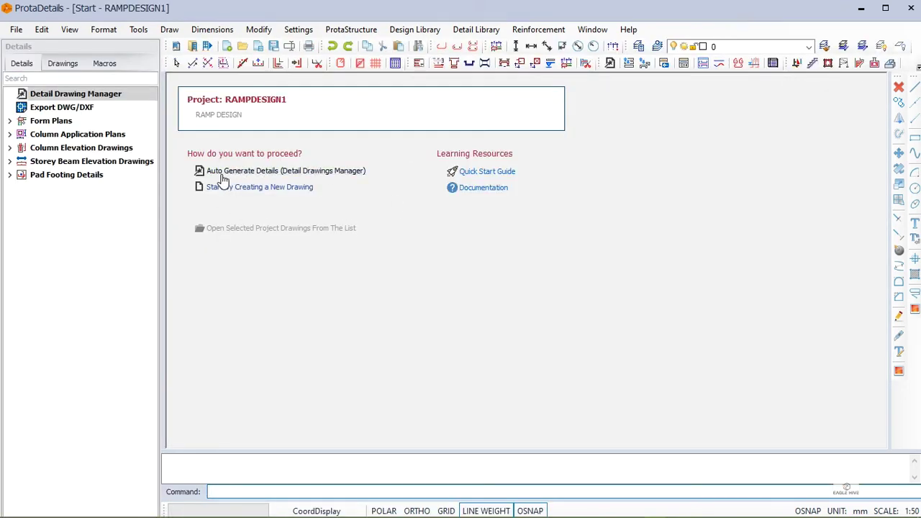
pyautogui.click(277, 176)
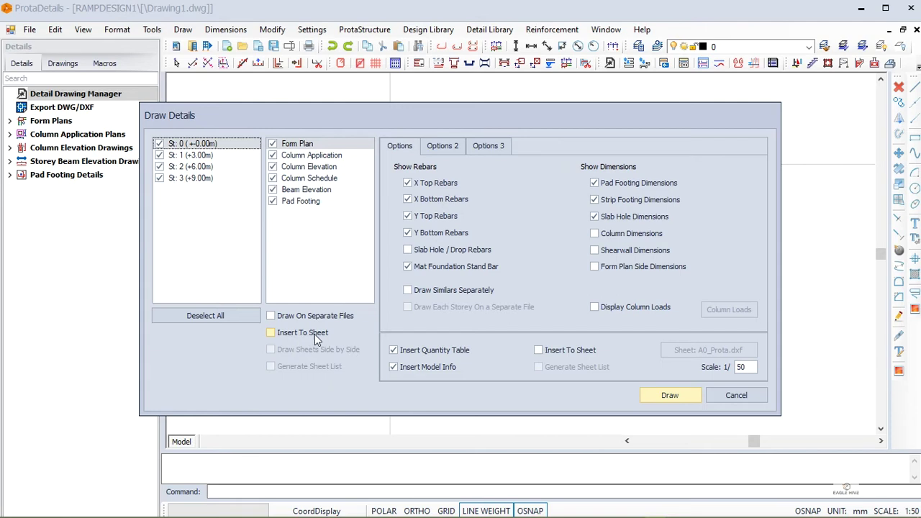
pyautogui.click(270, 332)
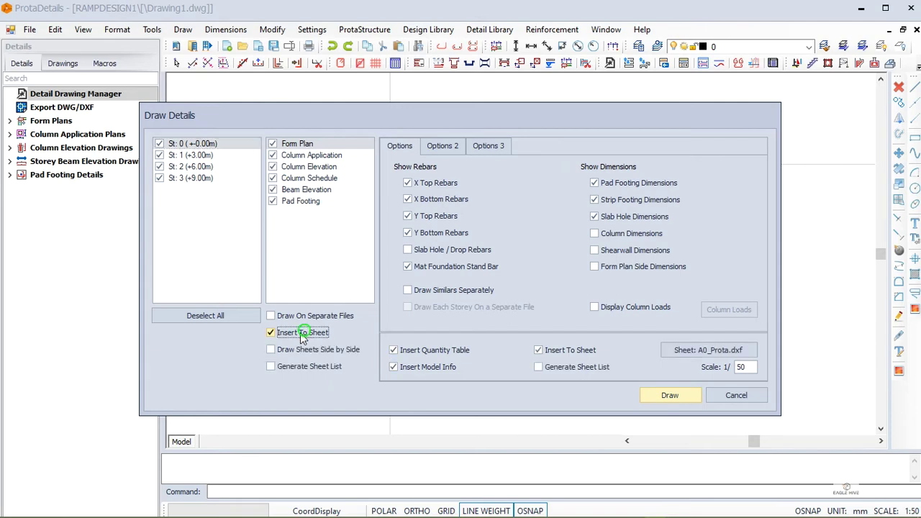
# - Go through the settings of each detail type and use A0_Prota.dxf as the form plan sheet
pyautogui.click(331, 156)
pyautogui.click(319, 170)
pyautogui.click(318, 179)
pyautogui.click(316, 191)
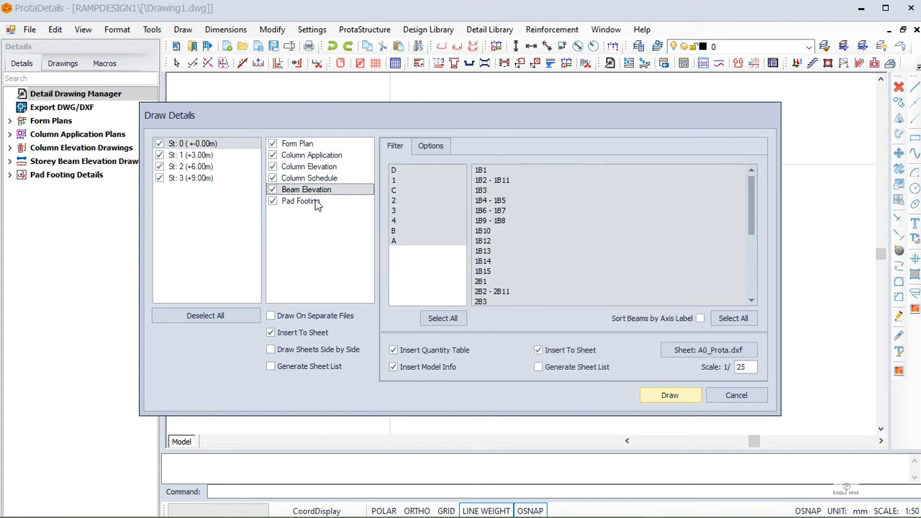
pyautogui.click(317, 202)
pyautogui.click(306, 143)
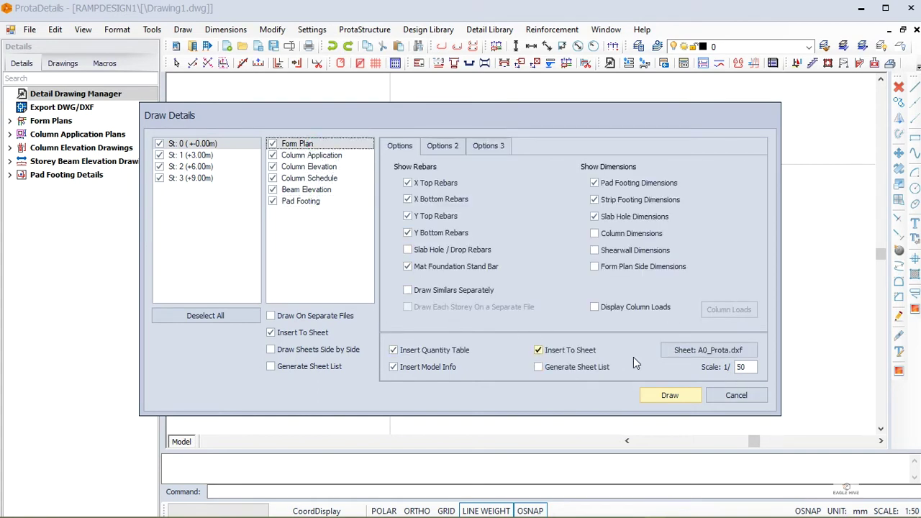
pyautogui.click(738, 351)
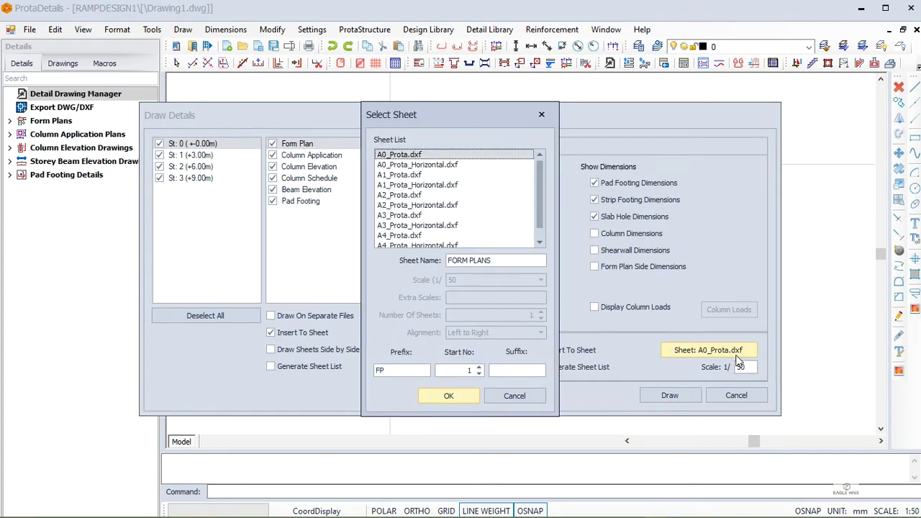
pyautogui.click(414, 165)
pyautogui.click(423, 155)
pyautogui.click(440, 397)
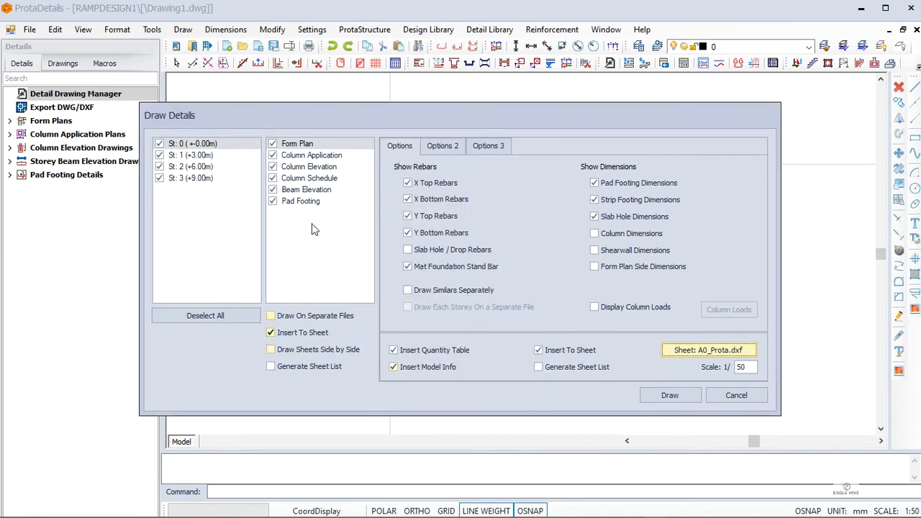
# - Set the beam elevation drawing scale to 1/50
pyautogui.click(331, 157)
pyautogui.click(321, 168)
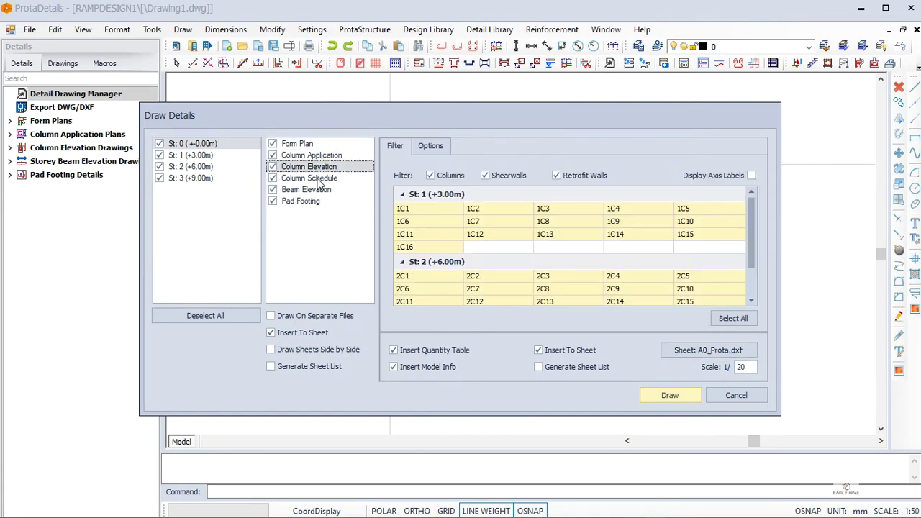
pyautogui.click(319, 179)
pyautogui.click(321, 190)
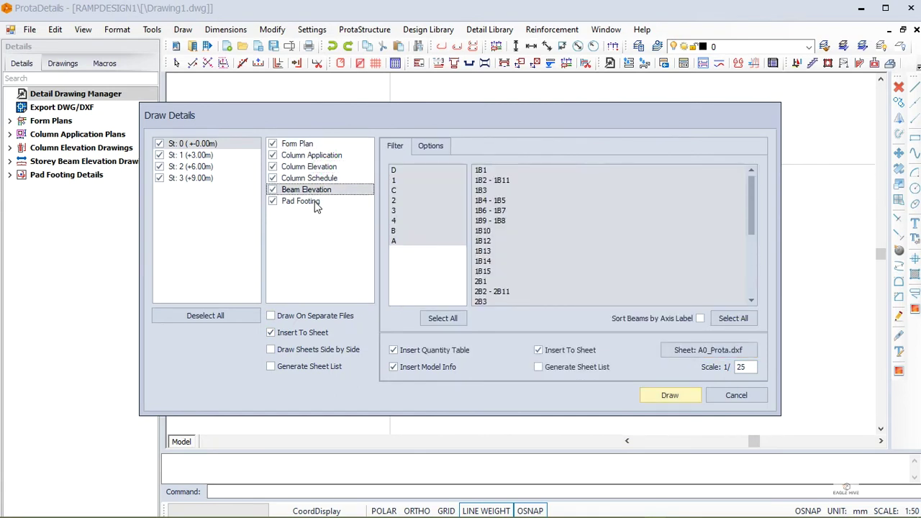
pyautogui.click(312, 204)
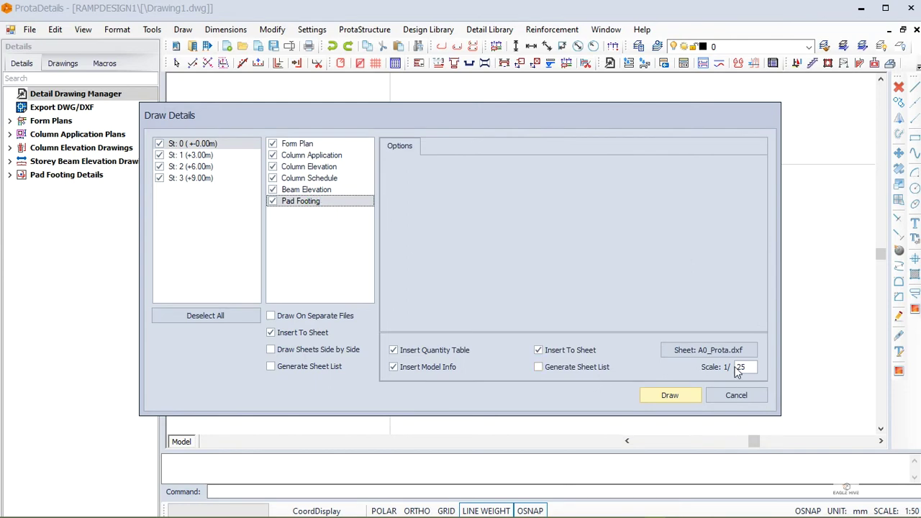
pyautogui.click(328, 194)
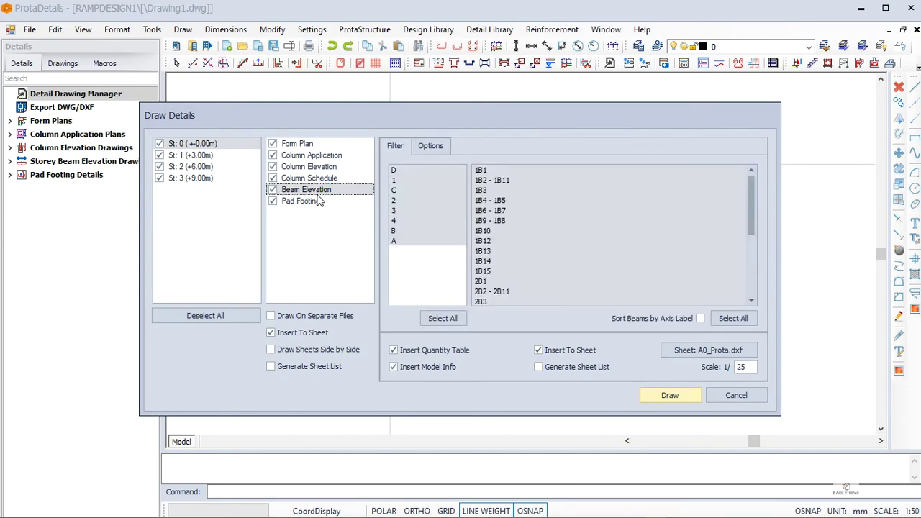
pyautogui.click(749, 366)
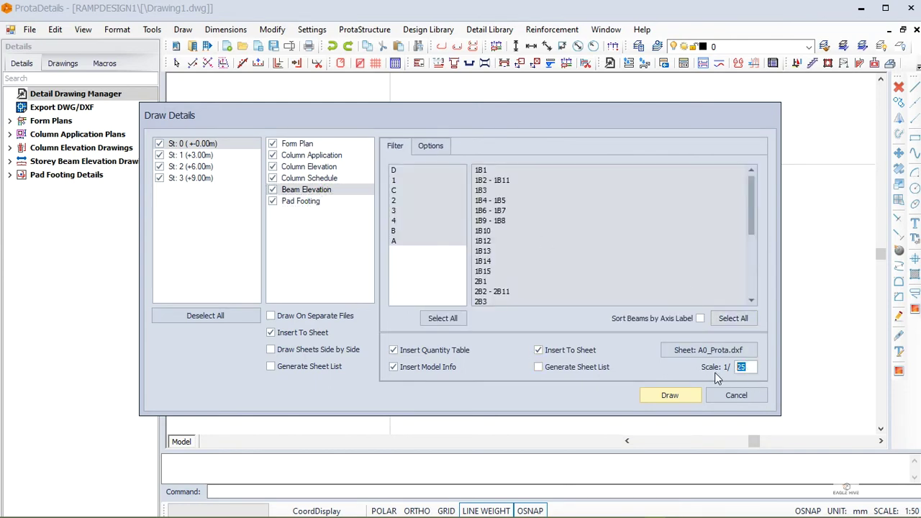
pyautogui.write('50')
# - Set the drawing scale to 1/60 for the column schedule, column elevation, column application and form plan
pyautogui.click(327, 178)
pyautogui.doubleClick(747, 367)
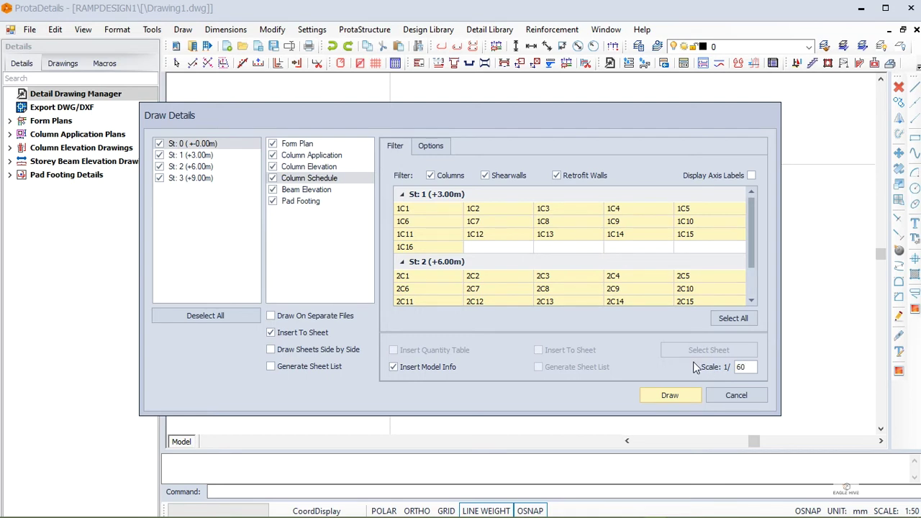
pyautogui.click(342, 167)
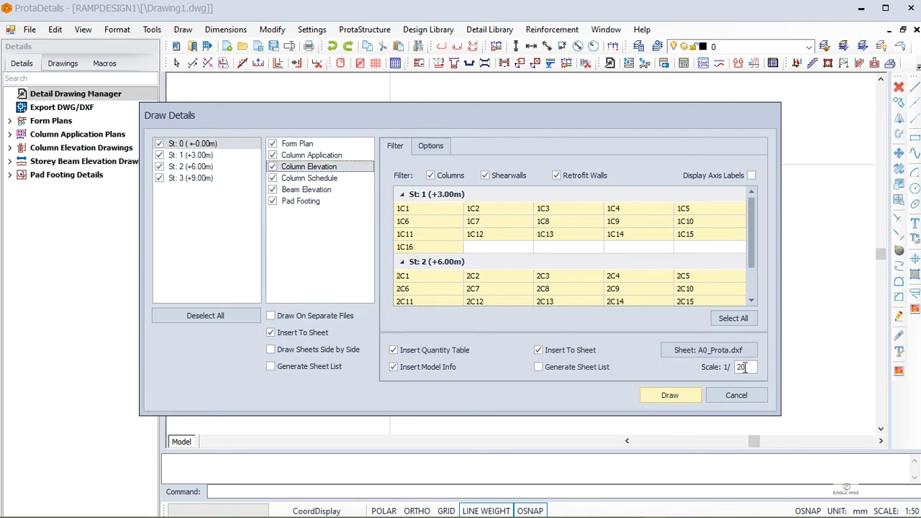
pyautogui.click(334, 155)
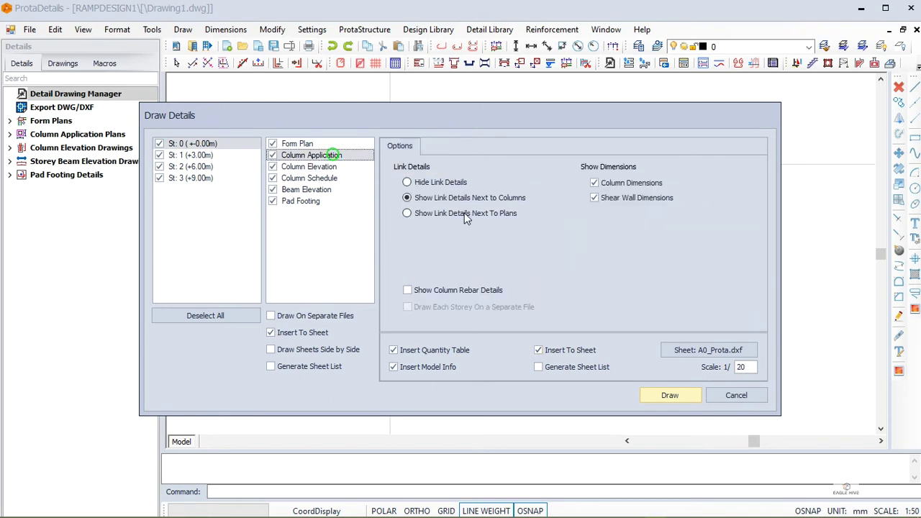
pyautogui.doubleClick(741, 368)
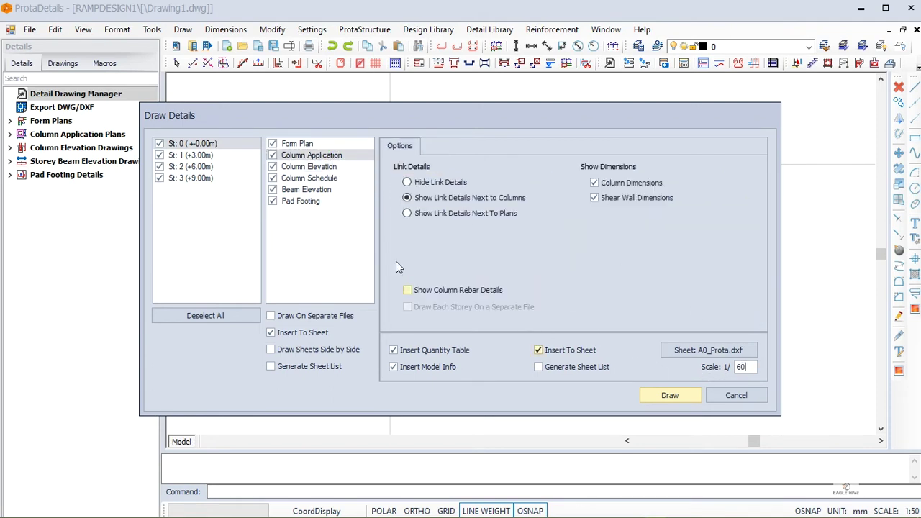
pyautogui.click(322, 143)
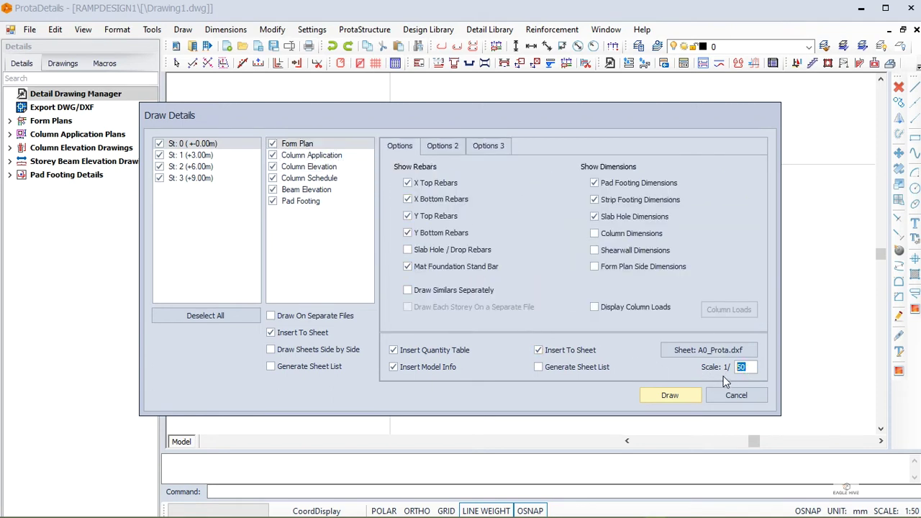
# - Review the pad footing, beam elevation and column detail settings, including the column elevation options, keeping Column Schedule included
pyautogui.click(310, 202)
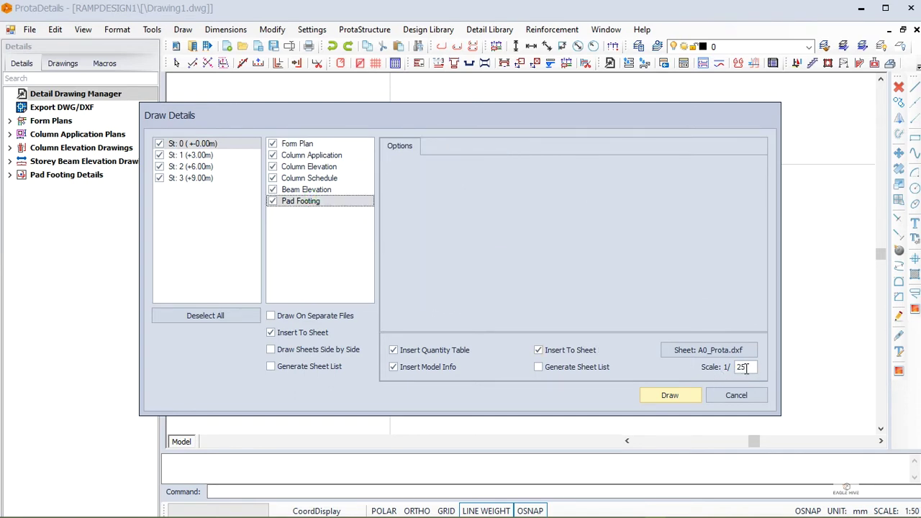
pyautogui.click(330, 190)
pyautogui.click(331, 180)
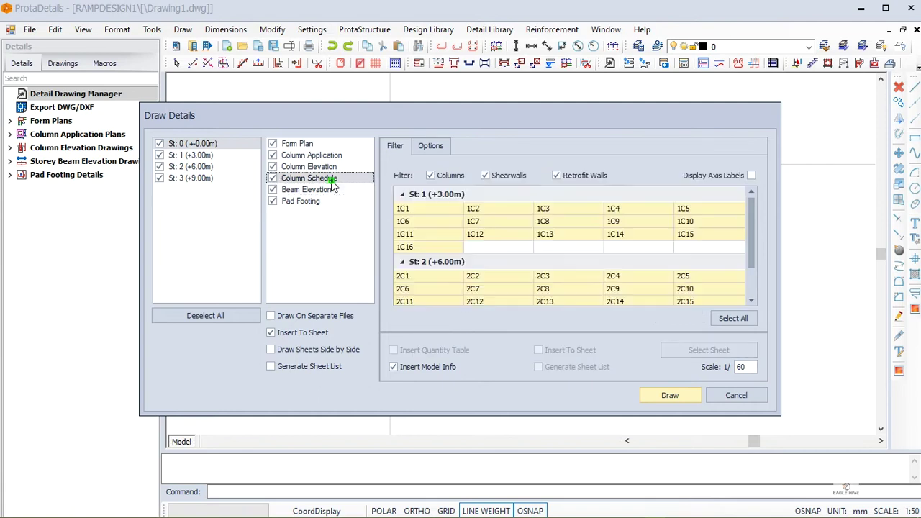
pyautogui.click(334, 179)
pyautogui.click(331, 166)
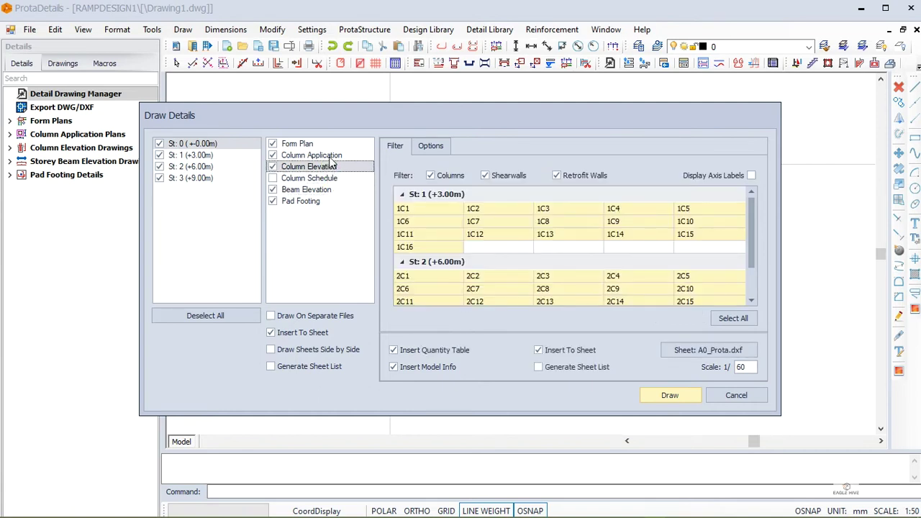
pyautogui.click(273, 179)
pyautogui.click(432, 148)
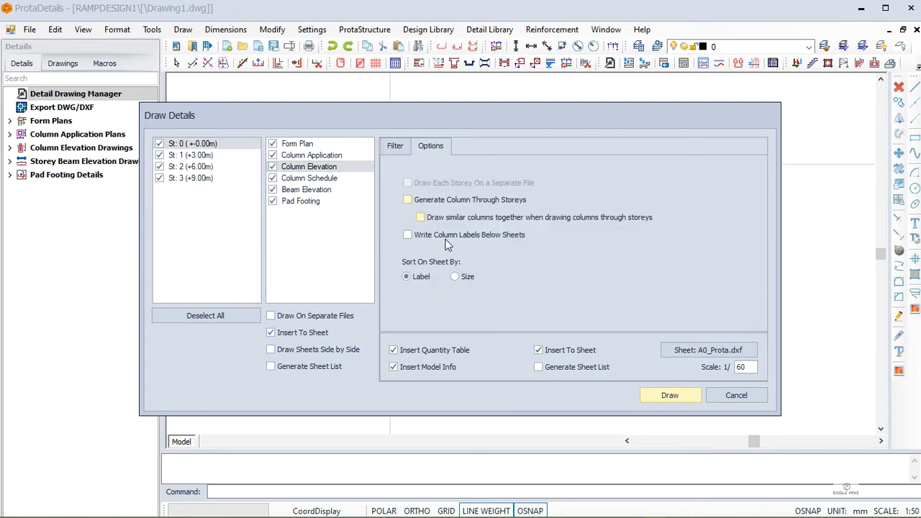
pyautogui.click(313, 155)
# - Enable Form Plan Side Dimensions and Show No. of Bars in Bar Label for the form plan
pyautogui.click(309, 144)
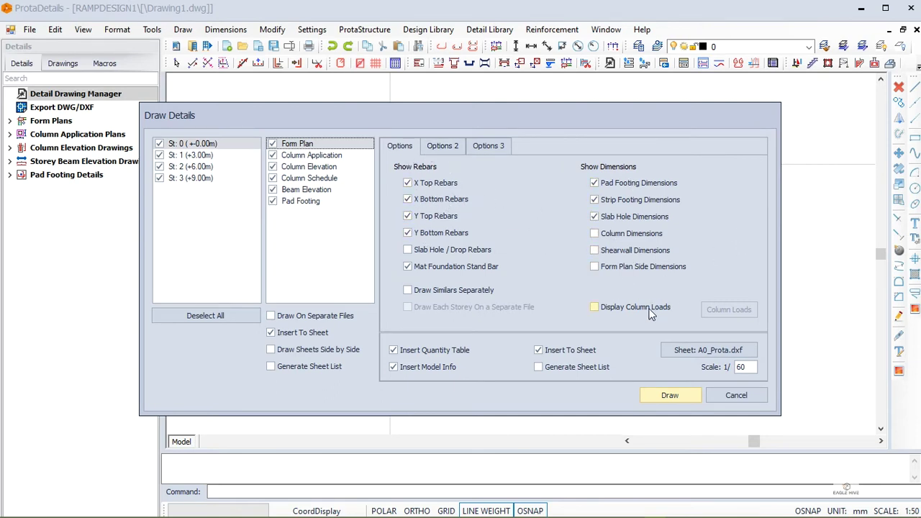
pyautogui.click(631, 267)
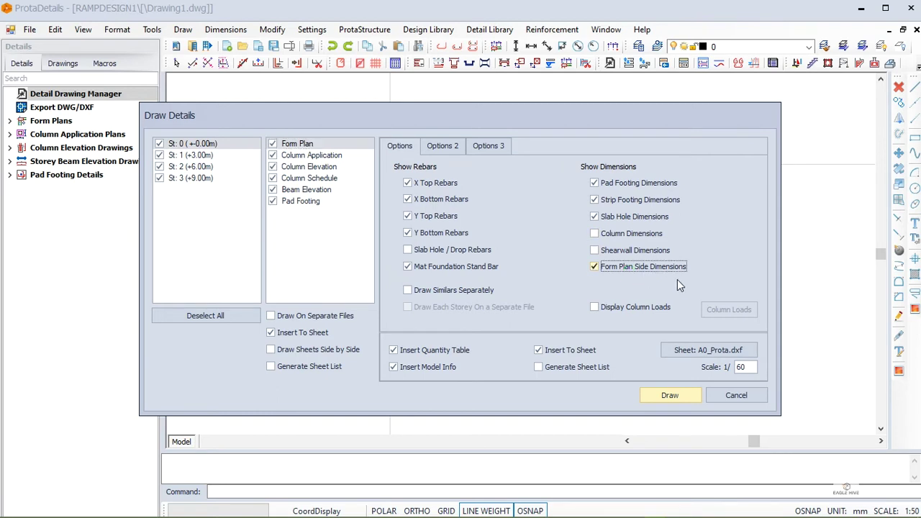
pyautogui.click(441, 147)
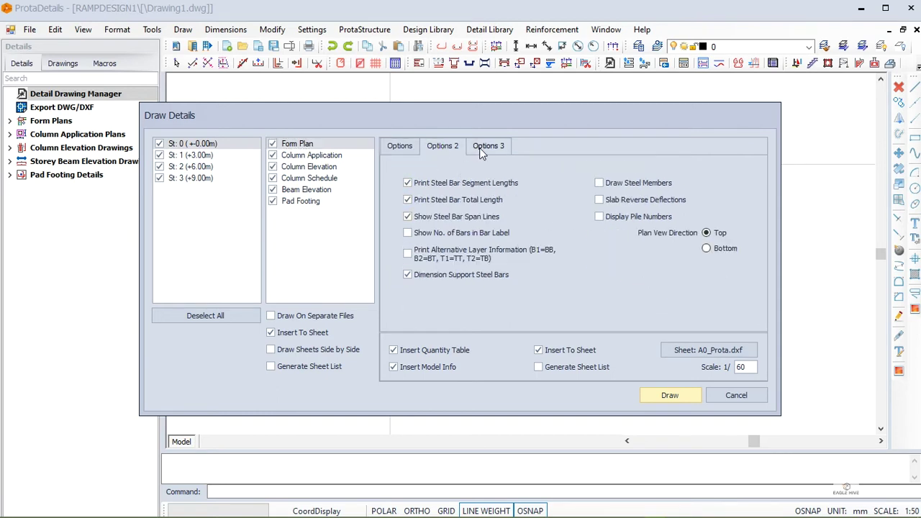
pyautogui.click(450, 233)
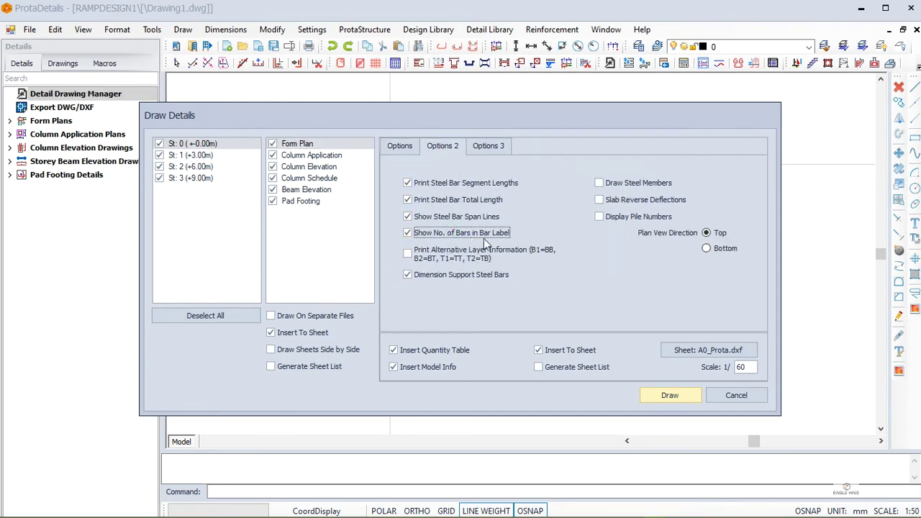
# - Set the form plan's column hatch pattern to ANGLE
pyautogui.click(486, 151)
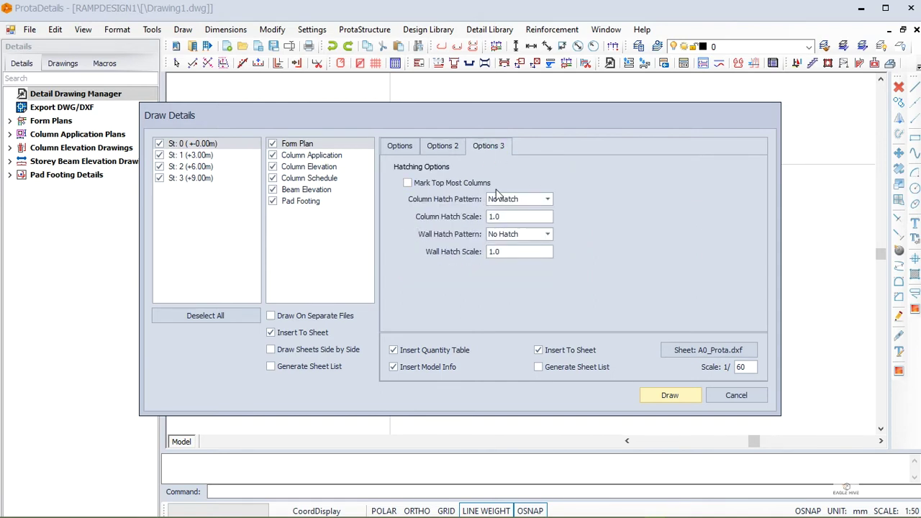
pyautogui.click(548, 200)
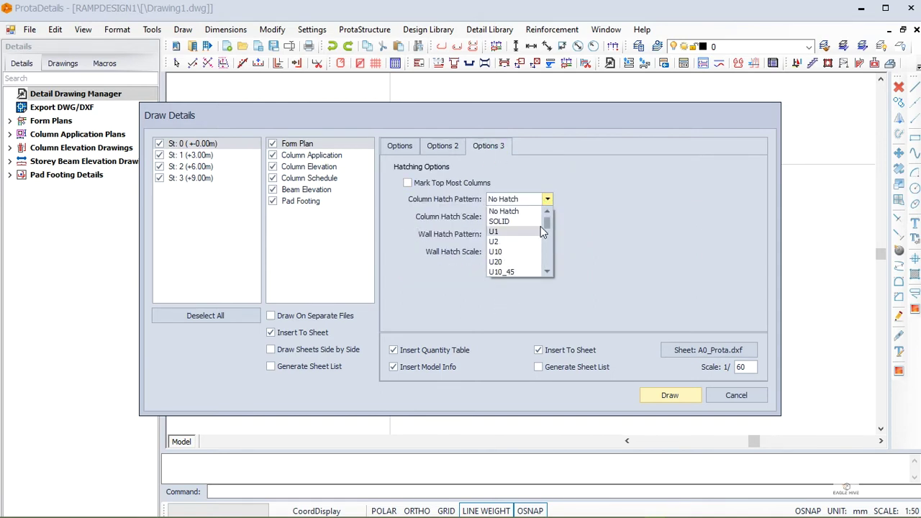
pyautogui.scroll(-1, 504, 259)
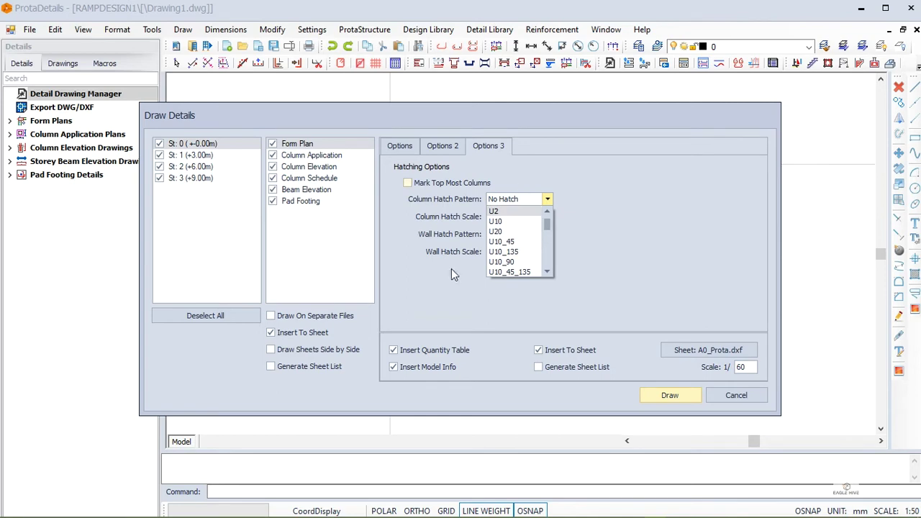
pyautogui.scroll(-2, 503, 259)
pyautogui.click(510, 262)
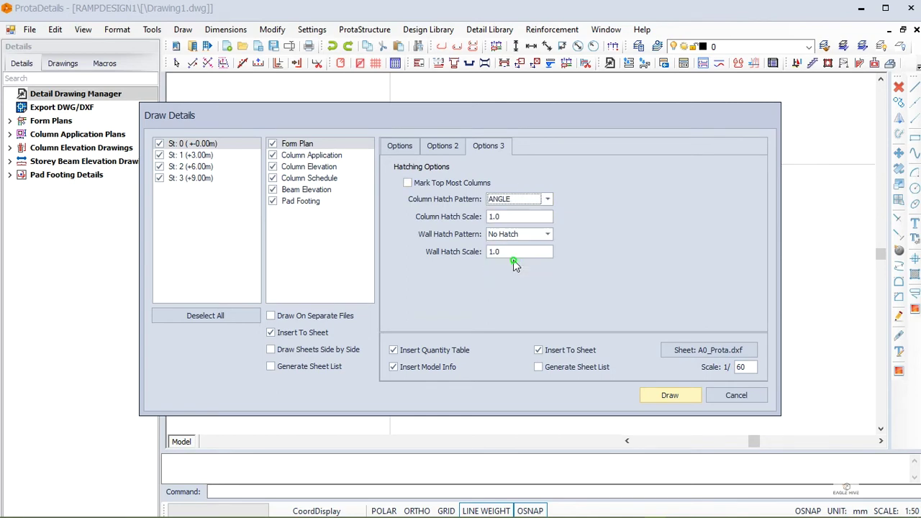
# - Review the form plan, column application, column elevation, column schedule and beam elevation drawing options
pyautogui.click(442, 147)
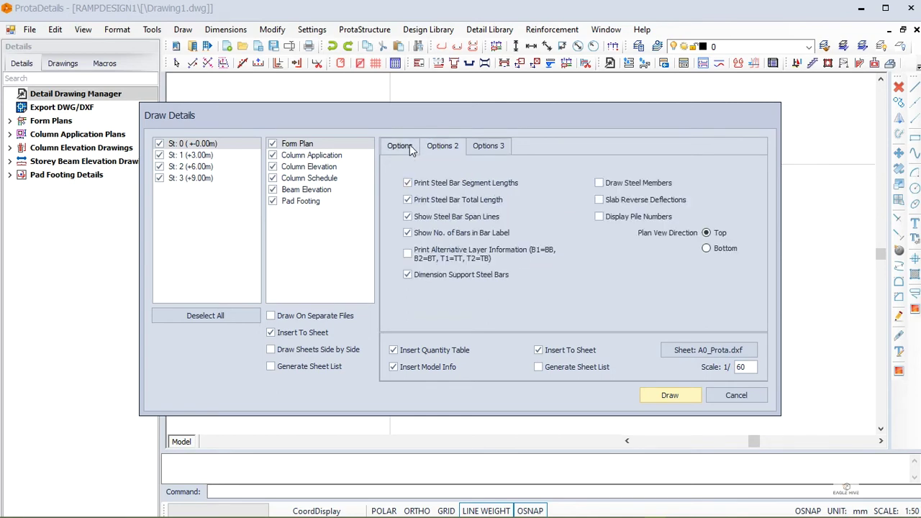
pyautogui.click(408, 146)
pyautogui.click(325, 155)
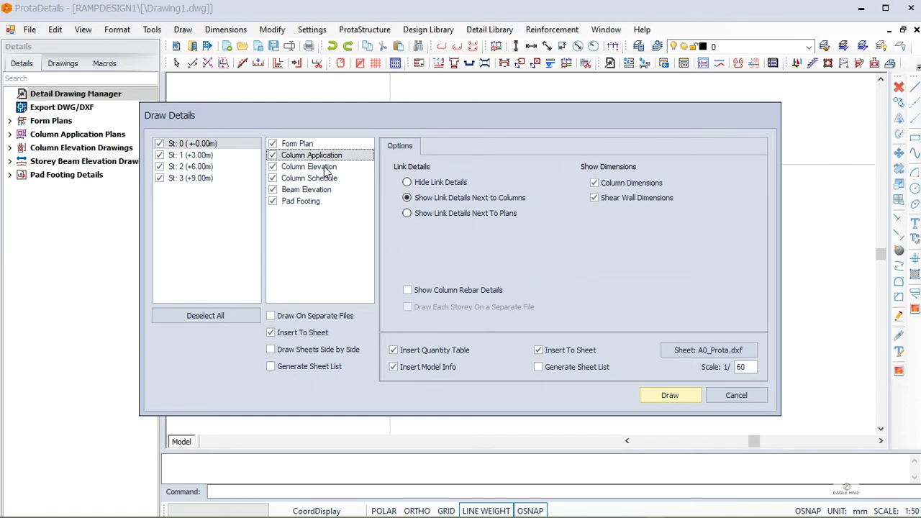
pyautogui.click(326, 167)
pyautogui.click(327, 178)
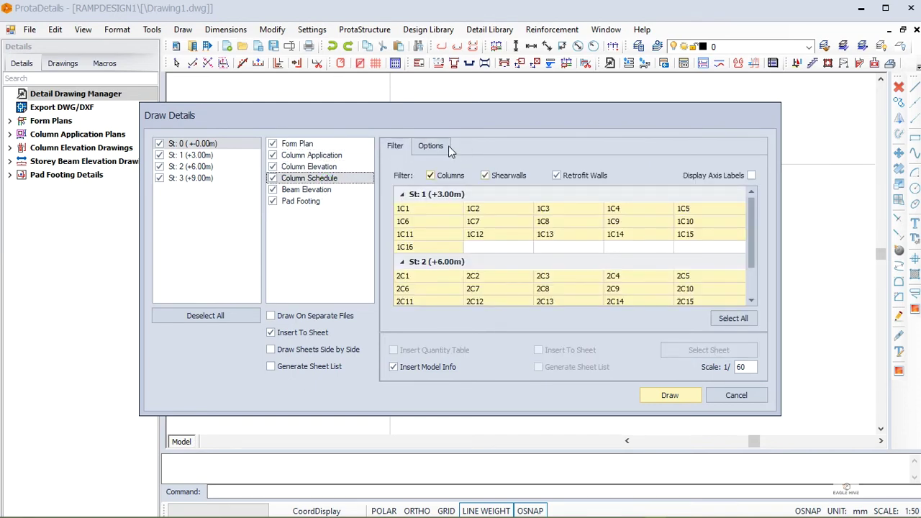
pyautogui.click(431, 146)
pyautogui.click(306, 191)
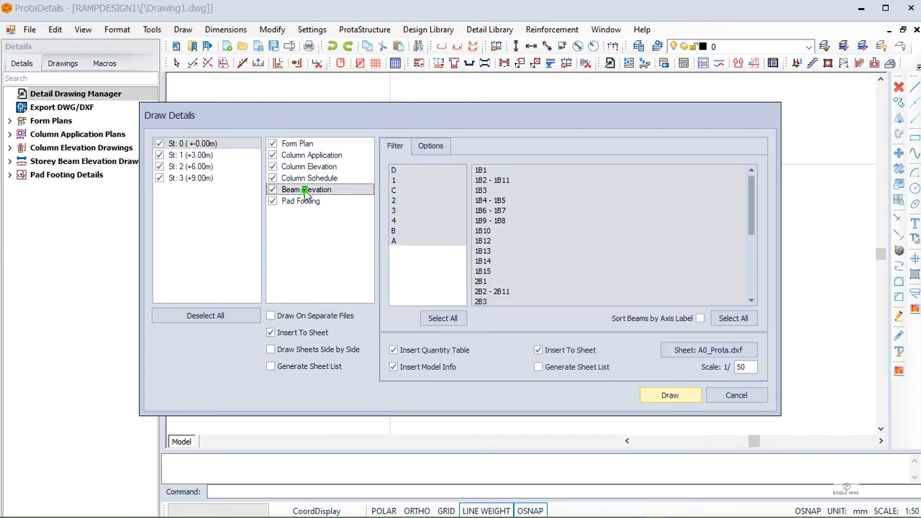
pyautogui.click(430, 148)
pyautogui.click(397, 146)
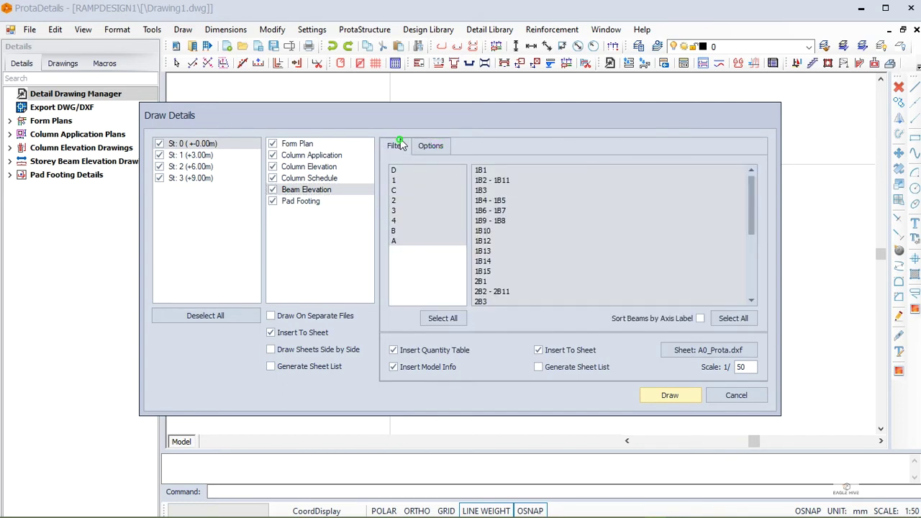
# - Review the beams included in the beam elevation drawings and the pad footing drawing settings
pyautogui.scroll(-4, 543, 301)
pyautogui.scroll(3, 516, 208)
pyautogui.scroll(-5, 505, 186)
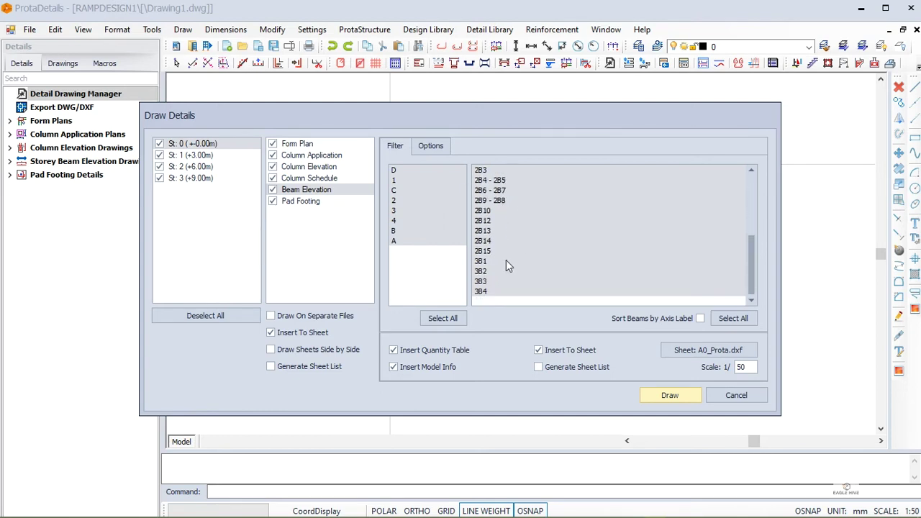
pyautogui.scroll(4, 528, 237)
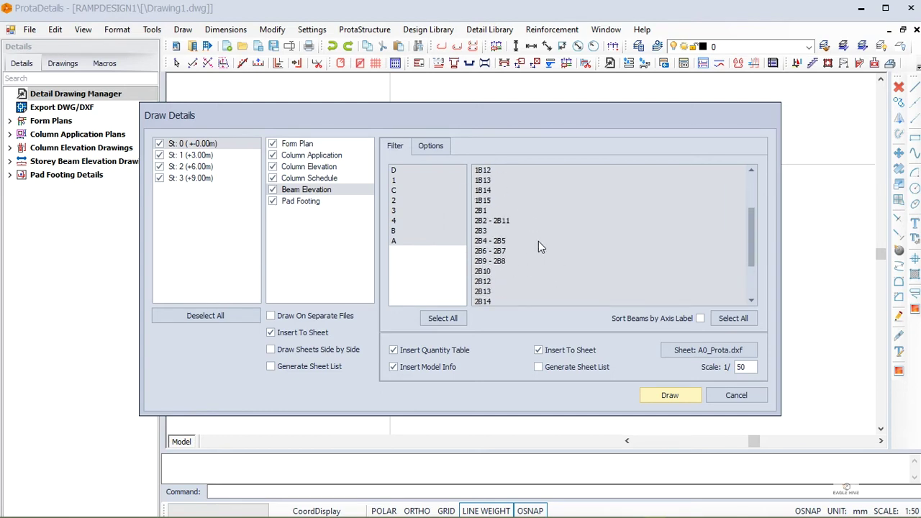
pyautogui.click(328, 203)
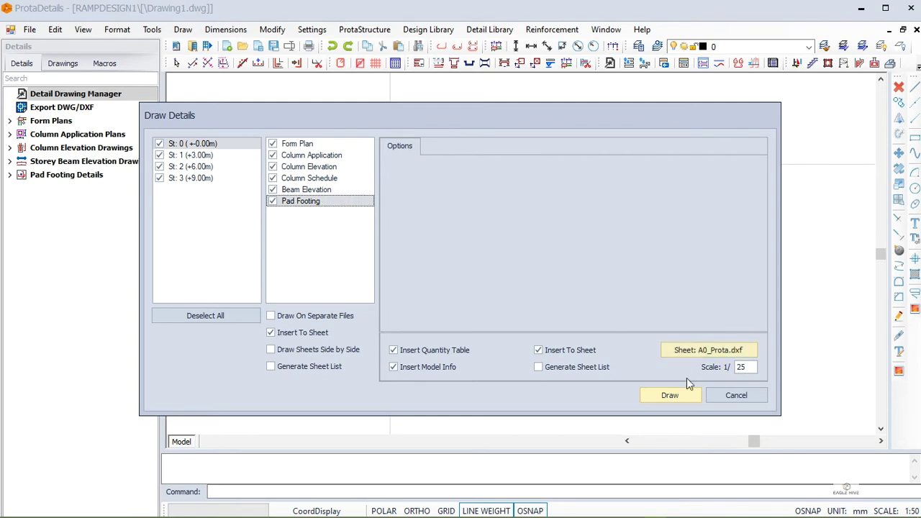
pyautogui.click(336, 190)
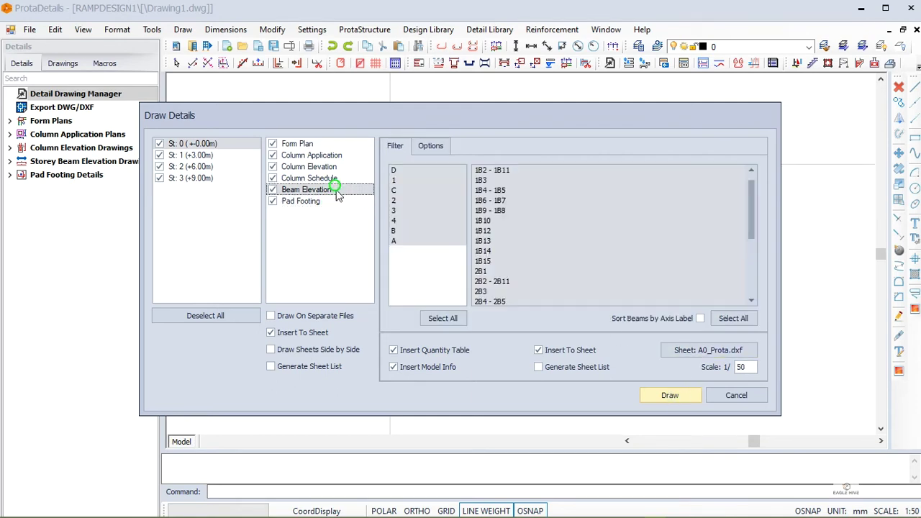
# - Draw the details for all checked storeys and drawing types and place the resulting sheets in the drawing
pyautogui.scroll(-3, 515, 217)
pyautogui.click(669, 395)
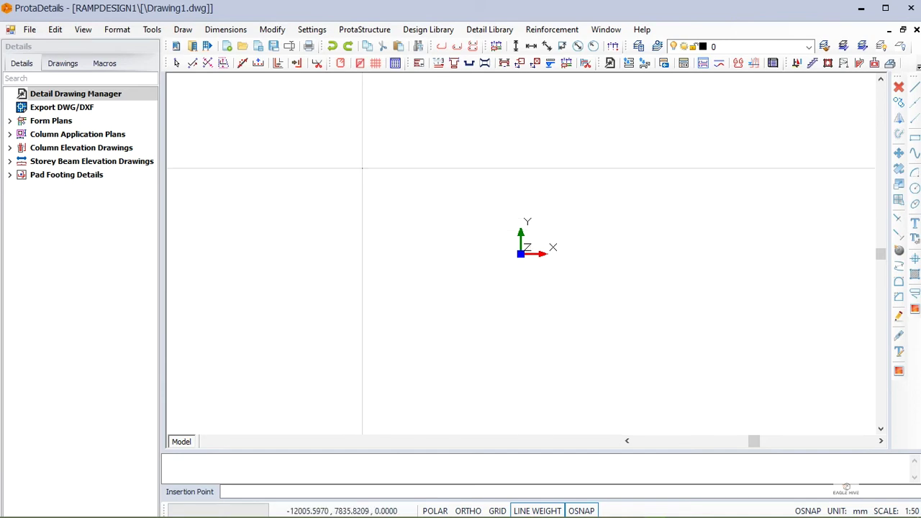
pyautogui.click(369, 147)
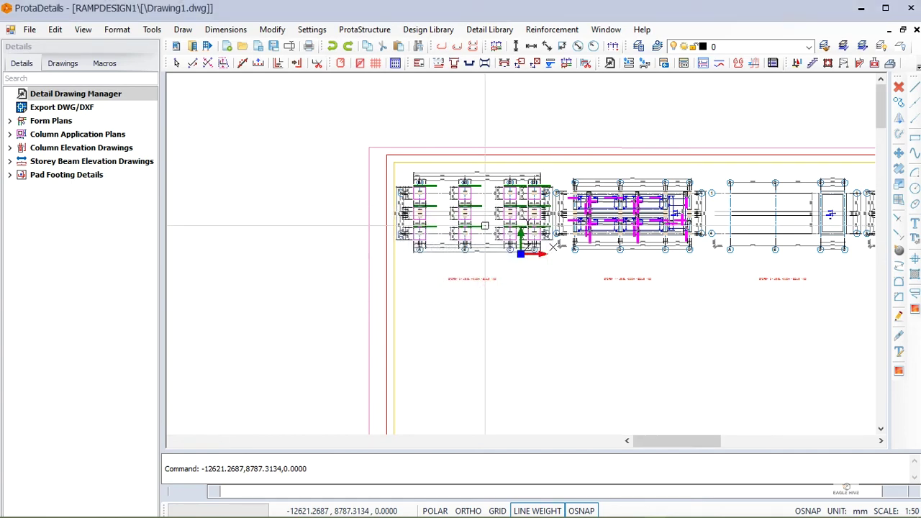
# - Examine the storey form plans and the column application plans on the generated sheets
pyautogui.scroll(6, 485, 225)
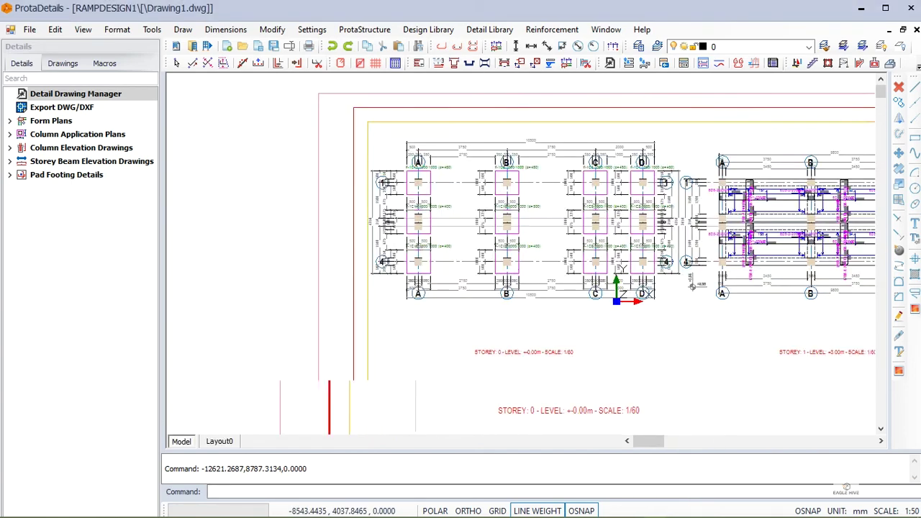
pyautogui.scroll(-8, 626, 324)
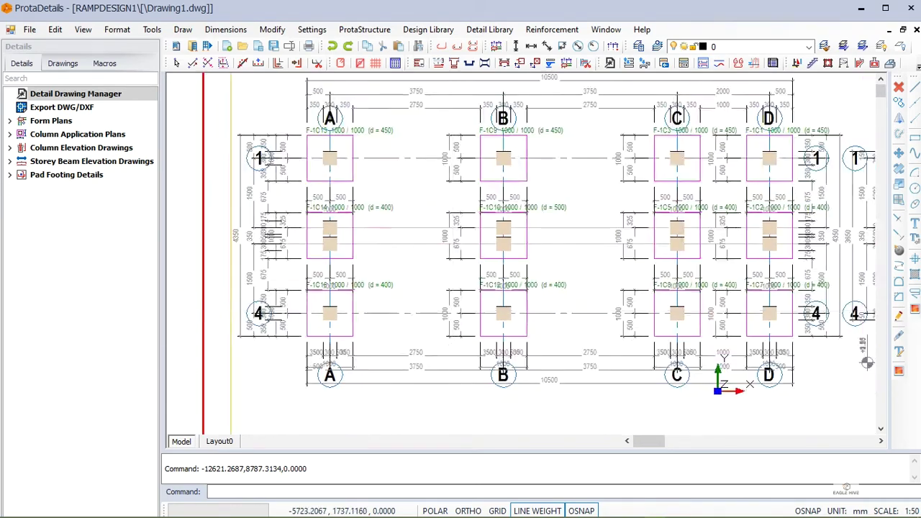
pyautogui.moveTo(625, 324); pyautogui.dragTo(538, 248, button='middle')
pyautogui.scroll(6, 558, 244)
pyautogui.scroll(-5, 564, 197)
pyautogui.moveTo(564, 313); pyautogui.dragTo(545, 273, button='middle')
pyautogui.scroll(7, 385, 281)
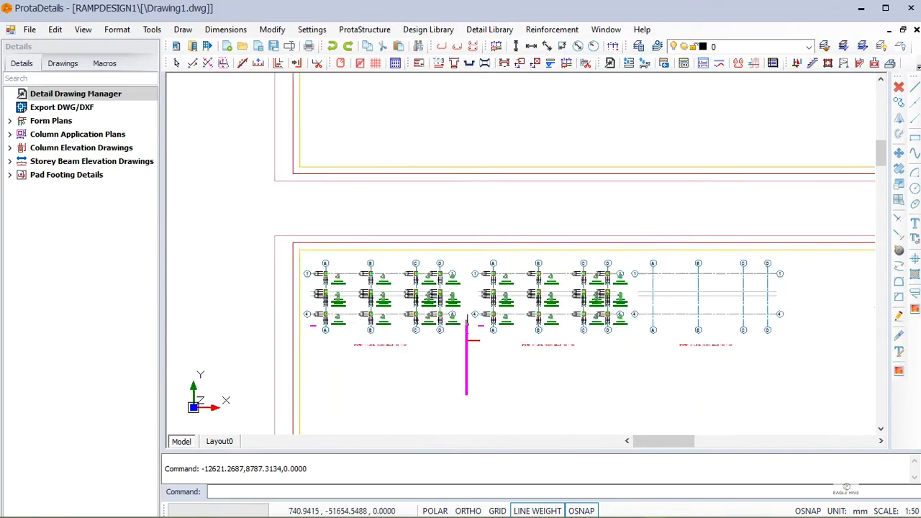
pyautogui.scroll(-3, 385, 281)
pyautogui.moveTo(389, 282); pyautogui.dragTo(378, 231, button='middle')
pyautogui.scroll(4, 368, 234)
pyautogui.scroll(-1, 387, 256)
pyautogui.scroll(-5, 406, 281)
pyautogui.scroll(-4, 575, 320)
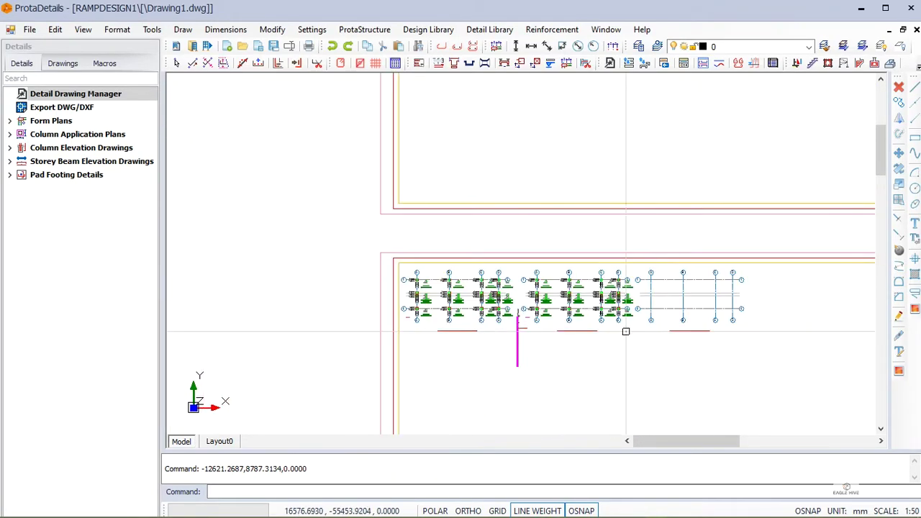
# - Examine the column elevations quantity take-off and the codes, soil parameters and material properties tables
pyautogui.moveTo(658, 414); pyautogui.dragTo(499, 138, button='middle')
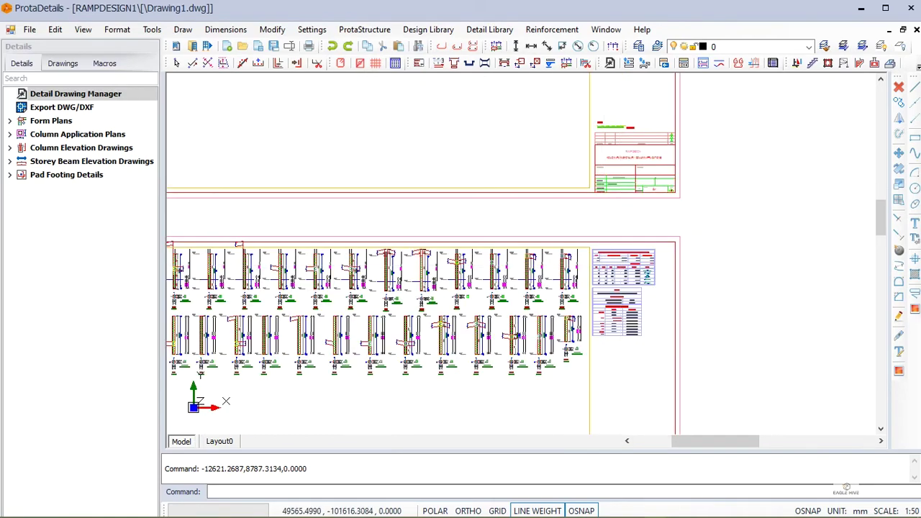
pyautogui.scroll(9, 599, 244)
pyautogui.moveTo(690, 357); pyautogui.dragTo(589, 243, button='middle')
pyautogui.scroll(-3, 588, 238)
pyautogui.moveTo(635, 214); pyautogui.dragTo(627, 198, button='middle')
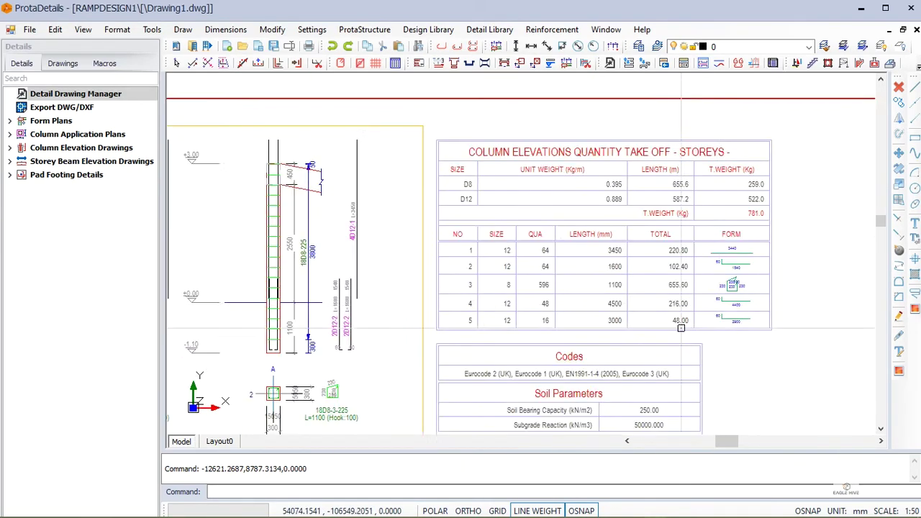
pyautogui.moveTo(616, 307); pyautogui.dragTo(636, 273, button='middle')
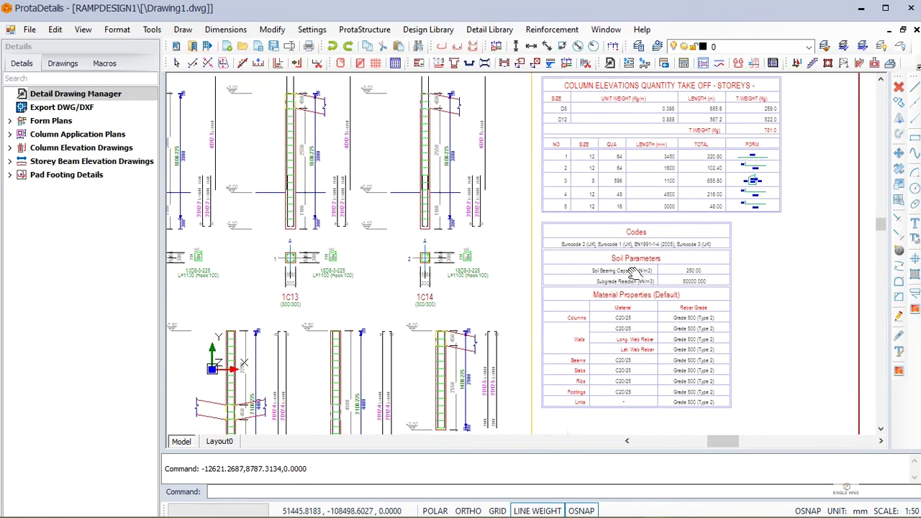
pyautogui.scroll(5, 666, 267)
pyautogui.scroll(-5, 739, 309)
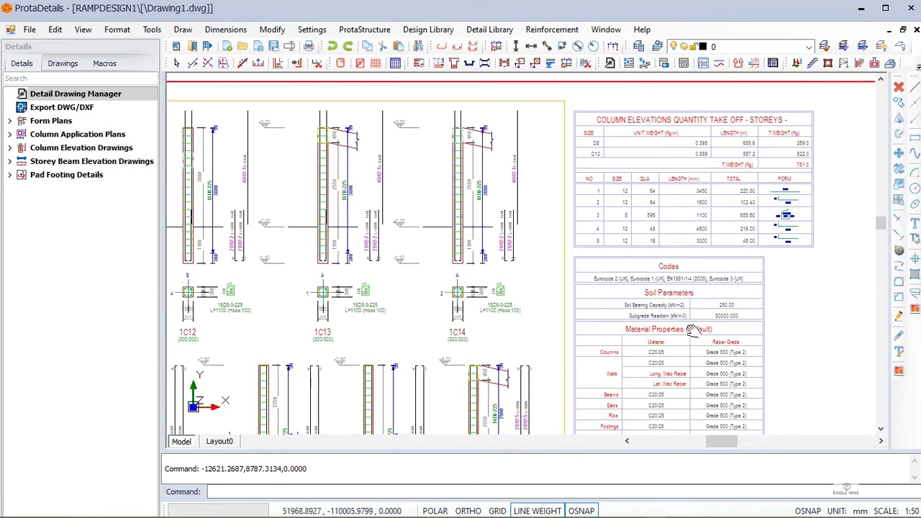
# - Examine the column elevations and their cross sections across the column elevation sheet
pyautogui.scroll(10, 466, 305)
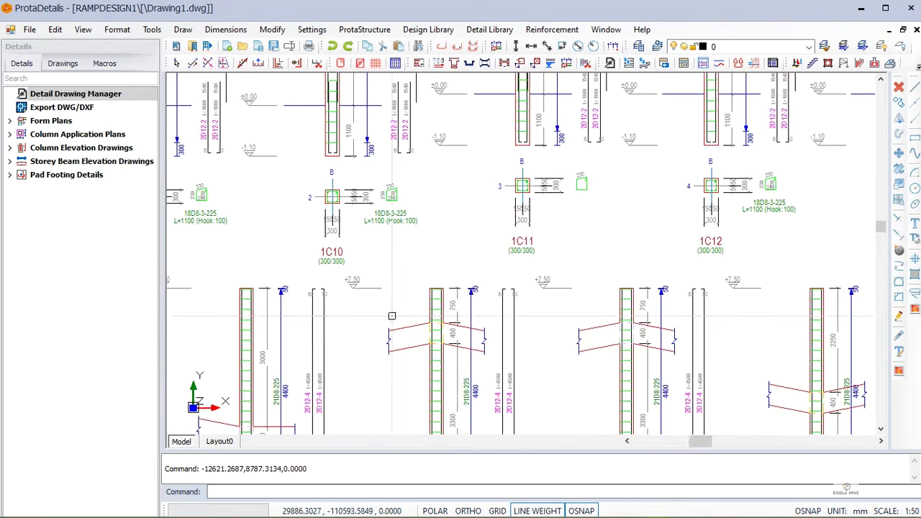
pyautogui.scroll(-7, 376, 342)
pyautogui.scroll(-3, 382, 342)
pyautogui.moveTo(434, 315); pyautogui.dragTo(624, 211, button='middle')
pyautogui.moveTo(331, 302); pyautogui.dragTo(347, 280, button='middle')
pyautogui.scroll(-2, 367, 234)
pyautogui.moveTo(369, 216); pyautogui.dragTo(429, 251, button='middle')
pyautogui.scroll(-6, 428, 251)
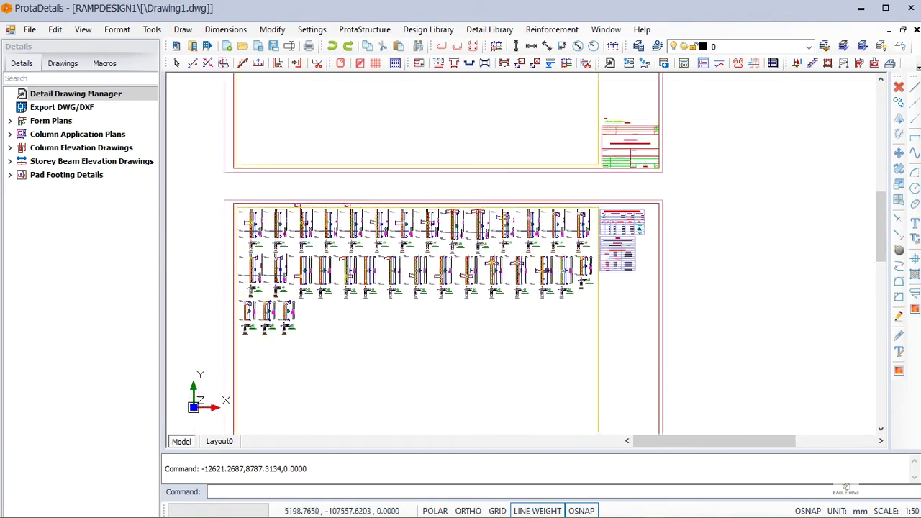
pyautogui.moveTo(329, 309); pyautogui.dragTo(359, 214, button='middle')
# - Examine the beam elevations, beam cross sections and bar details on the two beam sheets
pyautogui.scroll(-3, 388, 288)
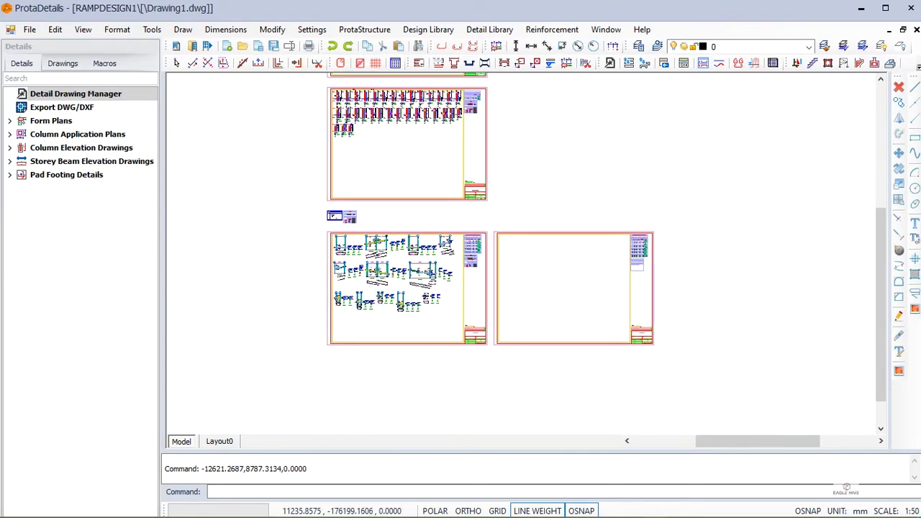
pyautogui.scroll(8, 385, 223)
pyautogui.scroll(-10, 363, 206)
pyautogui.scroll(6, 479, 242)
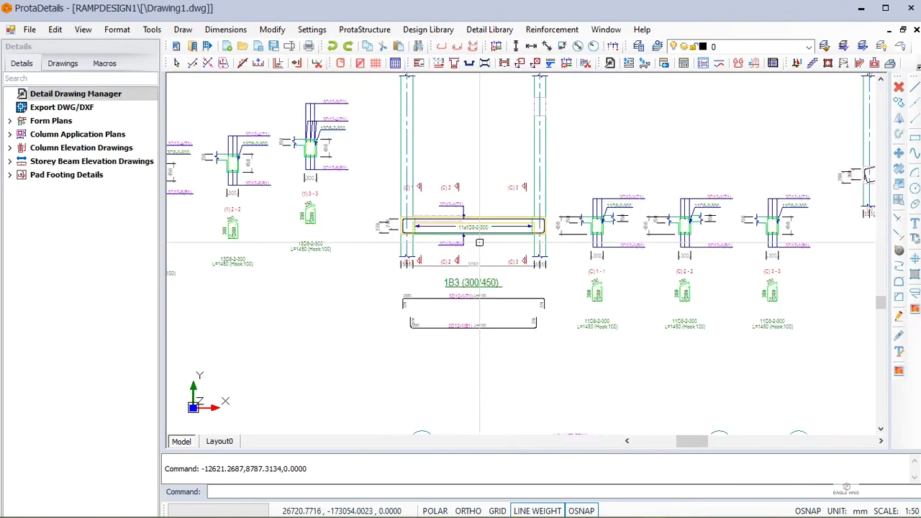
pyautogui.scroll(-6, 547, 246)
pyautogui.moveTo(611, 262); pyautogui.dragTo(472, 207, button='middle')
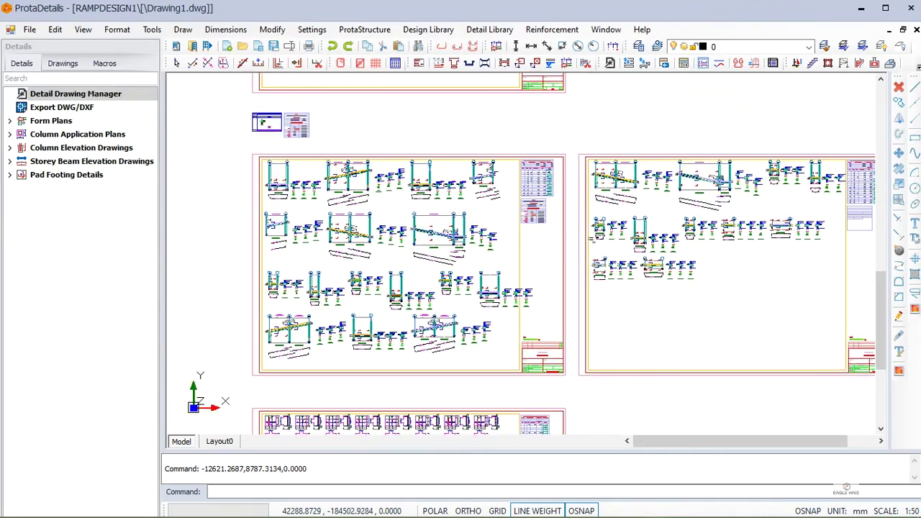
pyautogui.scroll(3, 612, 185)
pyautogui.scroll(3, 561, 181)
pyautogui.scroll(-6, 561, 180)
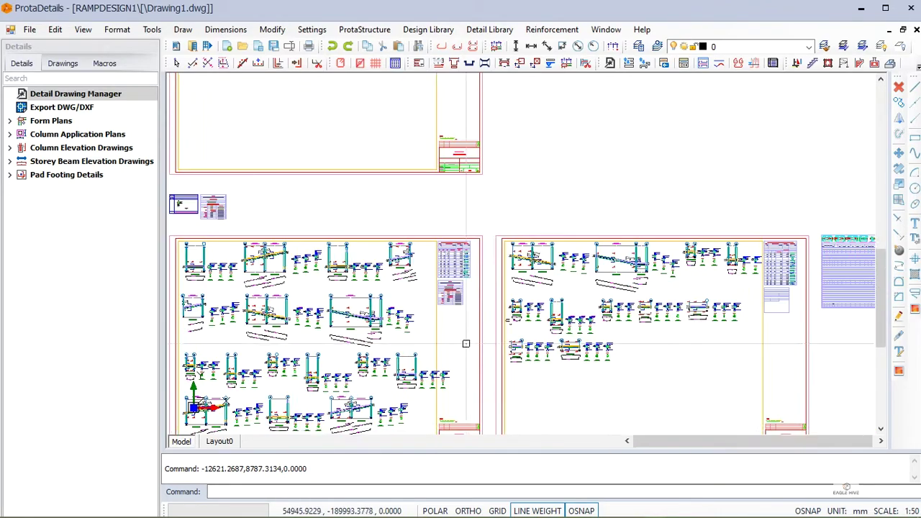
# - Examine the pad footing details and the concrete beam rebar schedule with its span type diagrams
pyautogui.moveTo(417, 402); pyautogui.dragTo(479, 223, button='middle')
pyautogui.scroll(-3, 453, 248)
pyautogui.scroll(5, 428, 348)
pyautogui.scroll(-3, 518, 344)
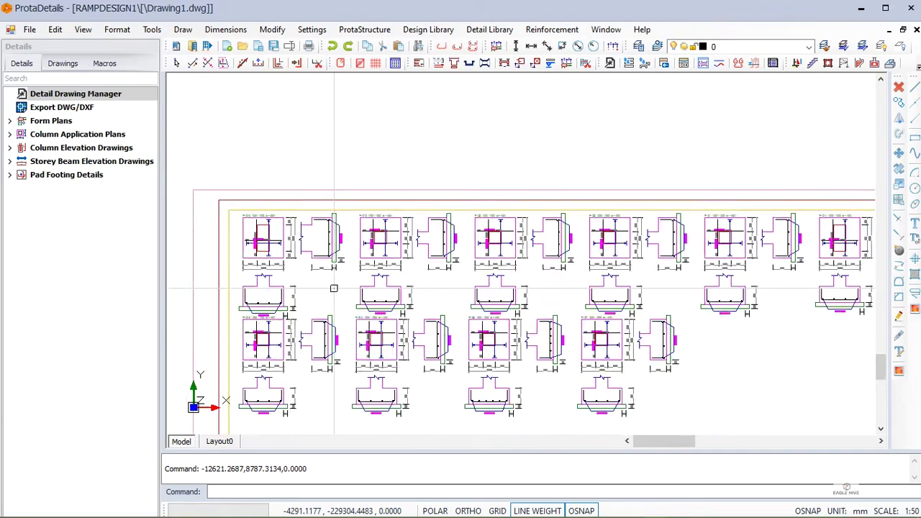
pyautogui.scroll(-3, 587, 172)
pyautogui.scroll(9, 568, 276)
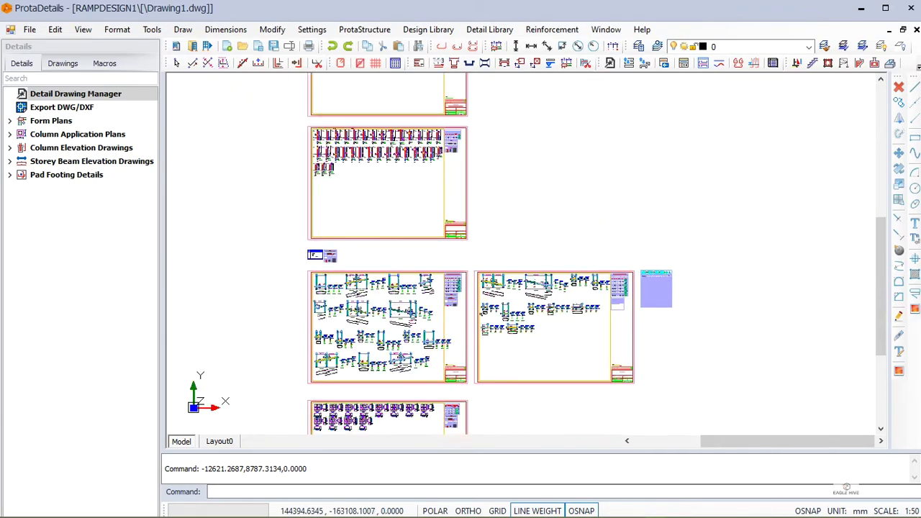
pyautogui.scroll(3, 546, 155)
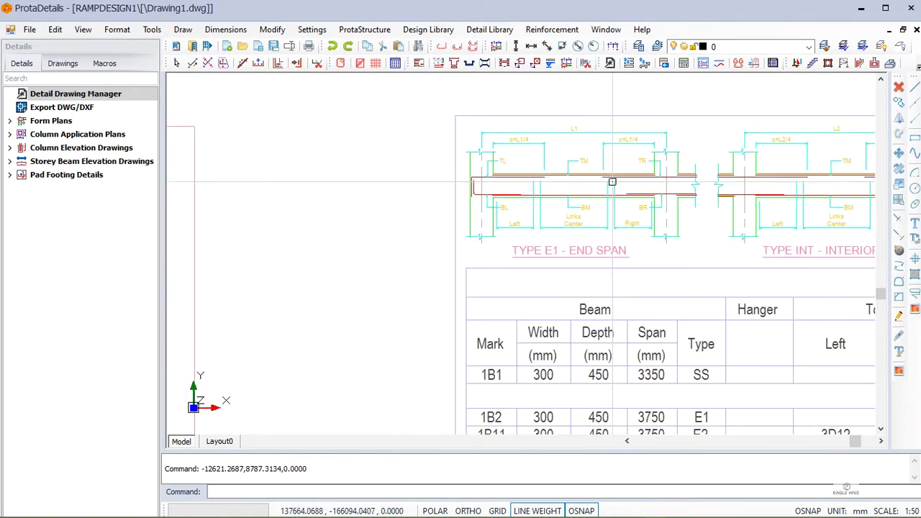
pyautogui.scroll(-1, 495, 208)
pyautogui.moveTo(656, 263); pyautogui.dragTo(497, 245, button='middle')
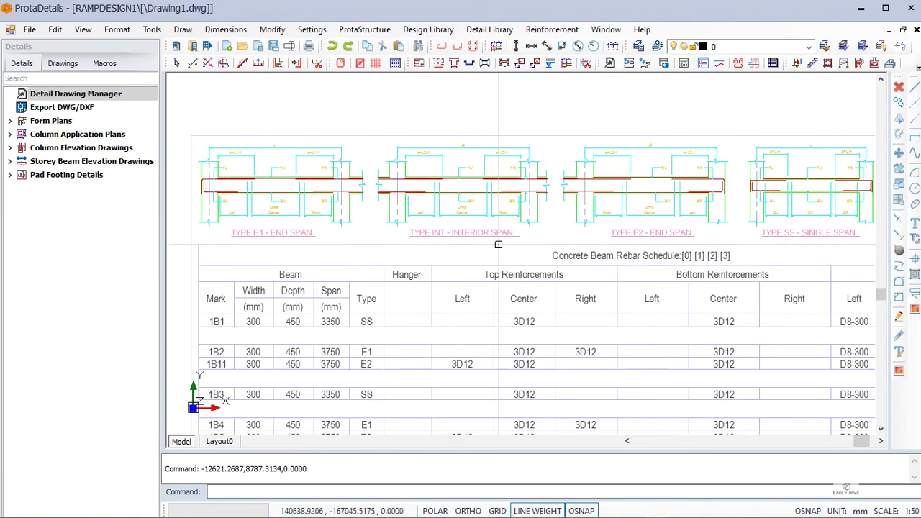
pyautogui.scroll(-5, 566, 253)
# - Start a plan section labelled A for the storey 2 form plan, with Show Intermediate Elements enabled
pyautogui.moveTo(566, 253)
pyautogui.mouseDown(button='middle')
pyautogui.moveTo(548, 319)
pyautogui.moveTo(615, 356)
pyautogui.mouseUp(button='middle')
pyautogui.scroll(-3, 409, 208)
pyautogui.moveTo(409, 208); pyautogui.dragTo(523, 261, button='middle')
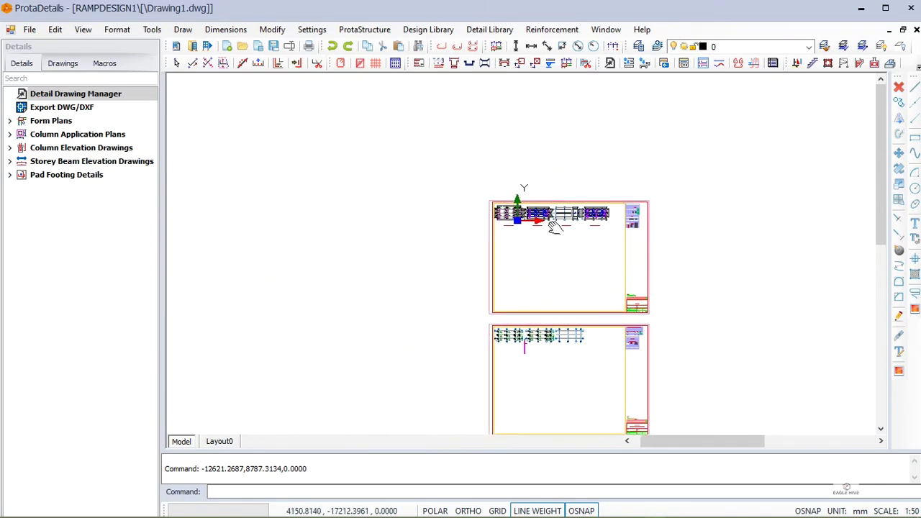
pyautogui.scroll(3, 606, 212)
pyautogui.scroll(6, 606, 211)
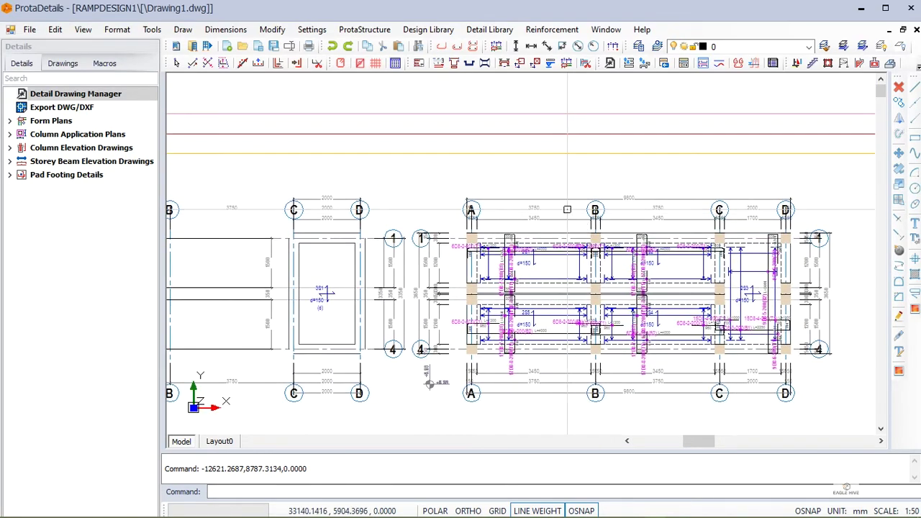
pyautogui.scroll(4, 559, 284)
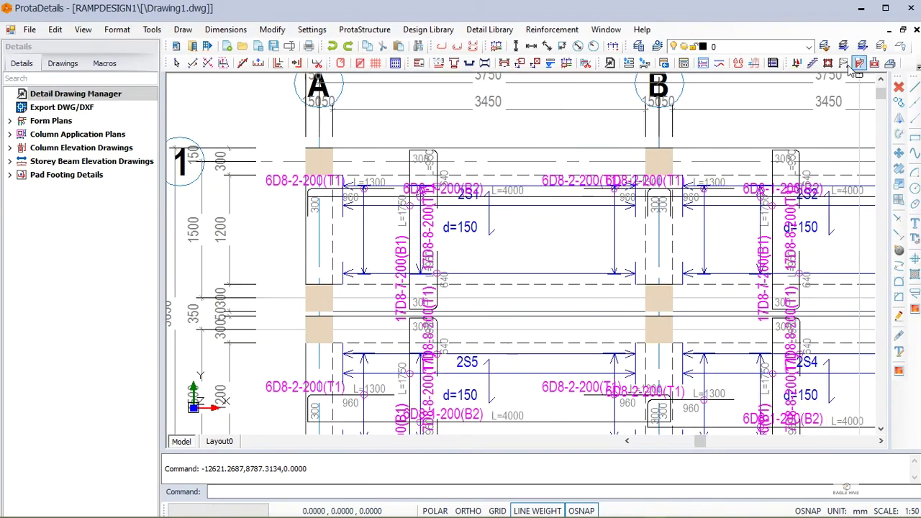
pyautogui.click(505, 64)
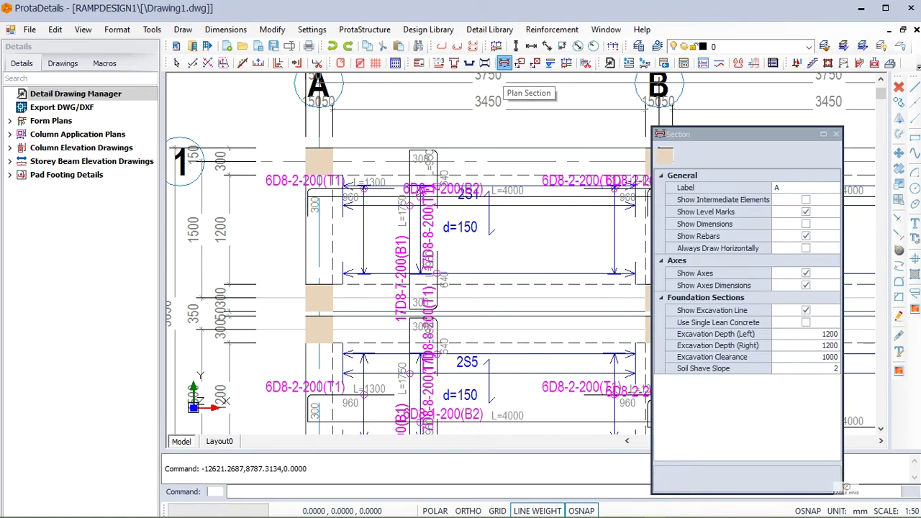
pyautogui.click(806, 201)
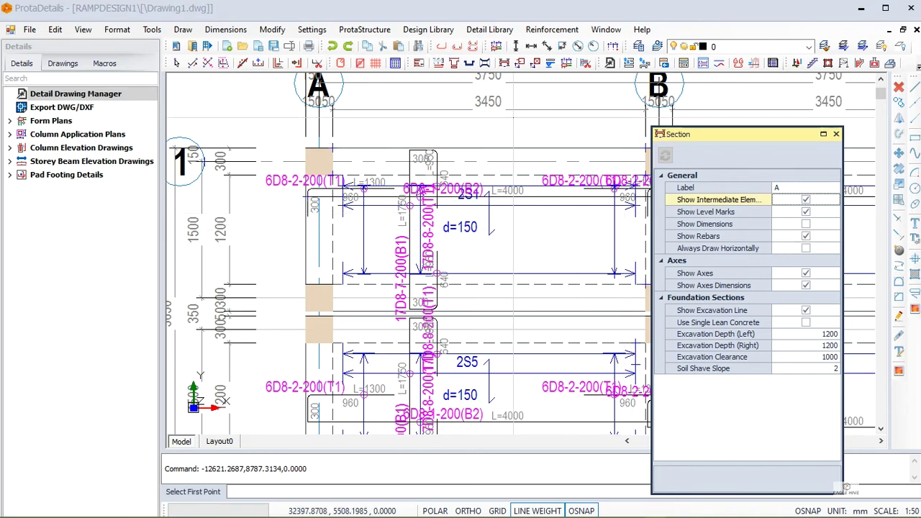
# - Cut section A across the storey 2 form plan between axes A and B, with ORTHO on, and place it beside the plan
pyautogui.click(512, 118)
pyautogui.scroll(-2, 513, 340)
pyautogui.click(511, 380)
pyautogui.click(468, 511)
pyautogui.click(514, 380)
pyautogui.scroll(-5, 435, 285)
pyautogui.moveTo(625, 282); pyautogui.dragTo(531, 299, button='middle')
pyautogui.scroll(3, 534, 297)
pyautogui.scroll(-2, 473, 316)
pyautogui.scroll(2, 521, 304)
pyautogui.click(515, 294)
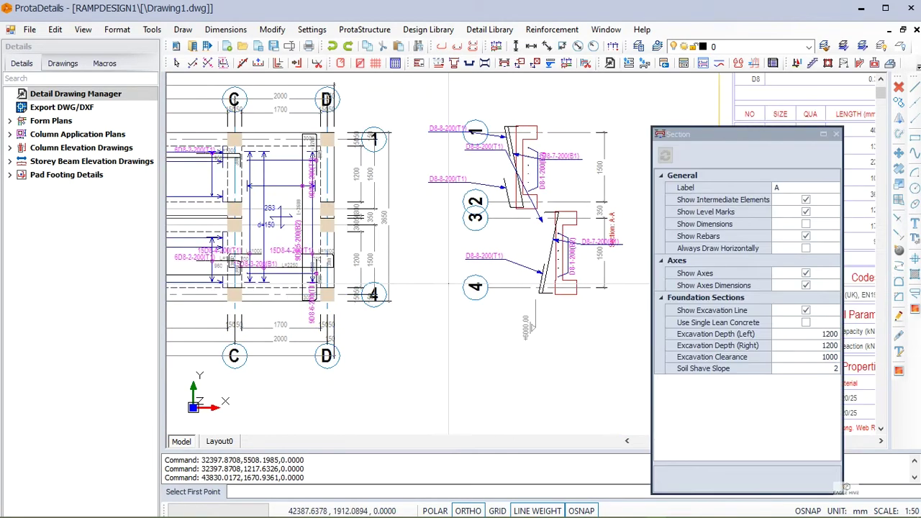
# - Cut a section labelled 1 lengthwise through the storey 2 form plan from axis D to axis A, placing it below the plan
pyautogui.scroll(-3, 515, 295)
pyautogui.write('1')
pyautogui.click(553, 259)
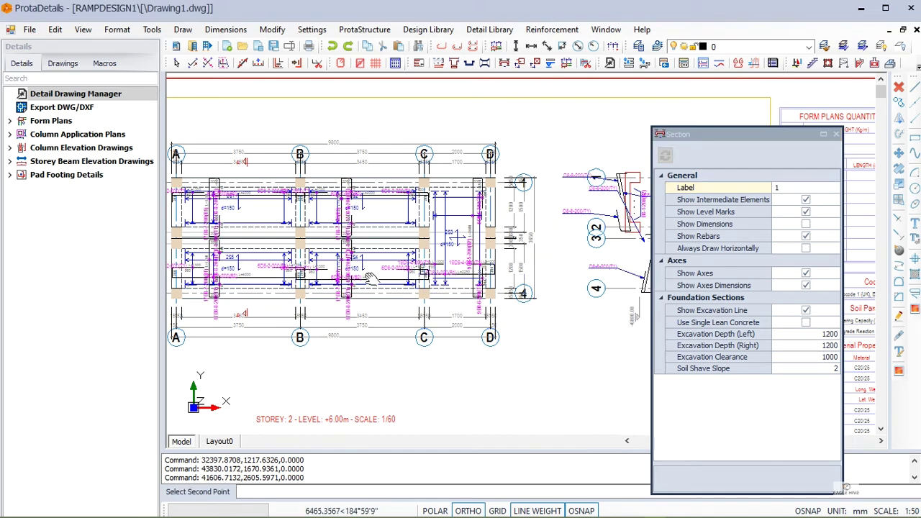
pyautogui.moveTo(216, 263); pyautogui.dragTo(567, 274, button='middle')
pyautogui.scroll(3, 503, 273)
pyautogui.click(504, 272)
pyautogui.scroll(-4, 504, 273)
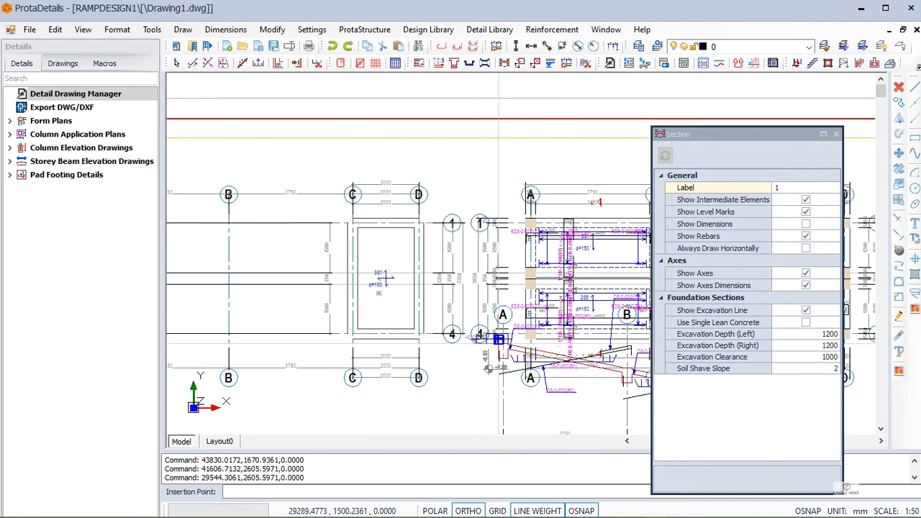
pyautogui.moveTo(446, 335); pyautogui.dragTo(331, 247, button='middle')
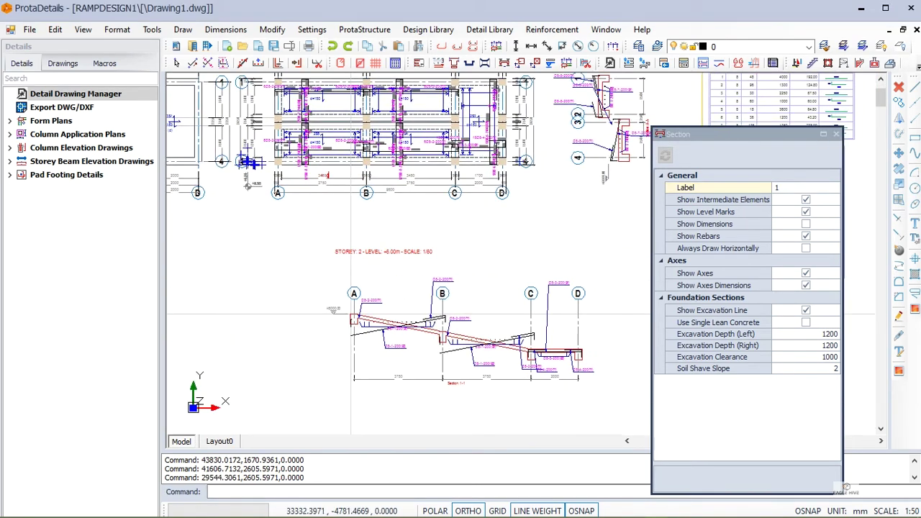
pyautogui.click(322, 334)
# - Examine the ramp slab reinforcement around axis B in section 1-1 and end the section command
pyautogui.scroll(4, 323, 333)
pyautogui.scroll(2, 360, 323)
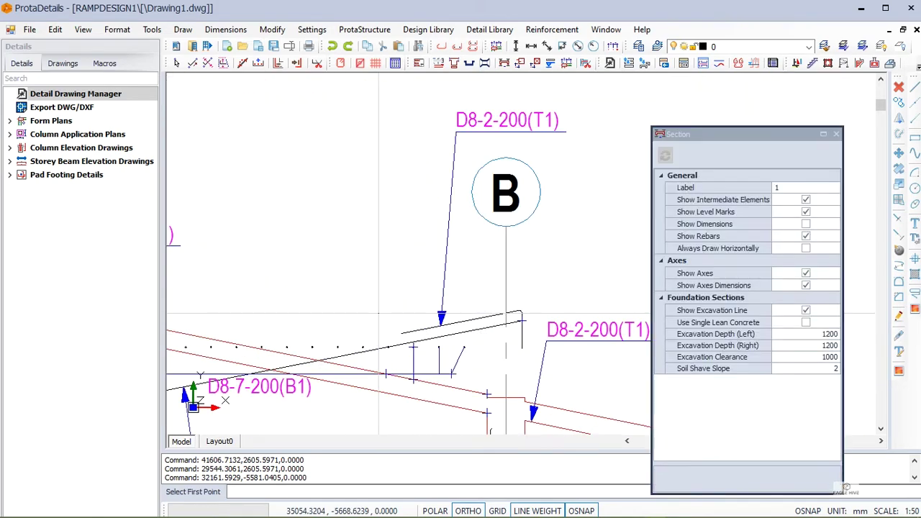
pyautogui.scroll(-2, 388, 320)
pyautogui.scroll(3, 279, 335)
pyautogui.scroll(-3, 481, 334)
pyautogui.moveTo(497, 346); pyautogui.dragTo(319, 277, button='middle')
pyautogui.press('Escape')
pyautogui.press('Escape')
pyautogui.scroll(5, 554, 302)
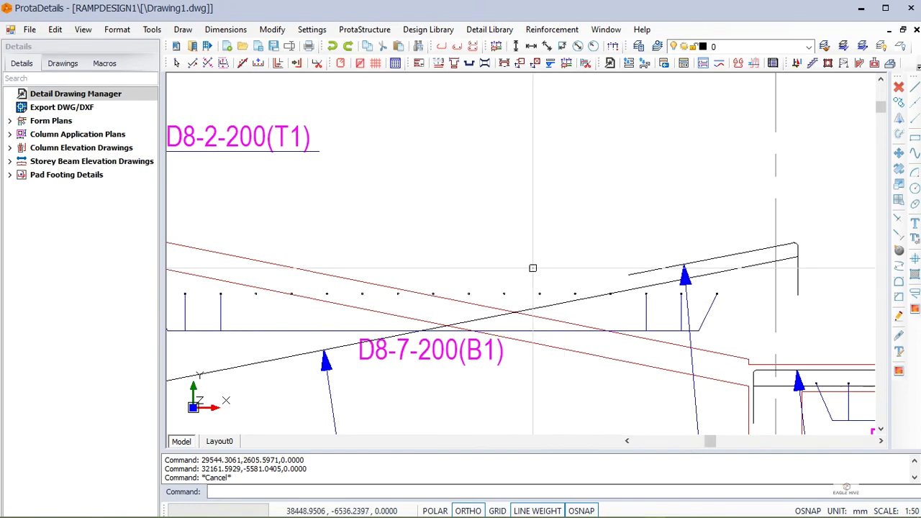
pyautogui.scroll(-6, 532, 268)
pyautogui.scroll(3, 361, 249)
pyautogui.scroll(-6, 361, 248)
pyautogui.scroll(3, 365, 271)
pyautogui.scroll(-6, 365, 271)
pyautogui.scroll(1, 401, 236)
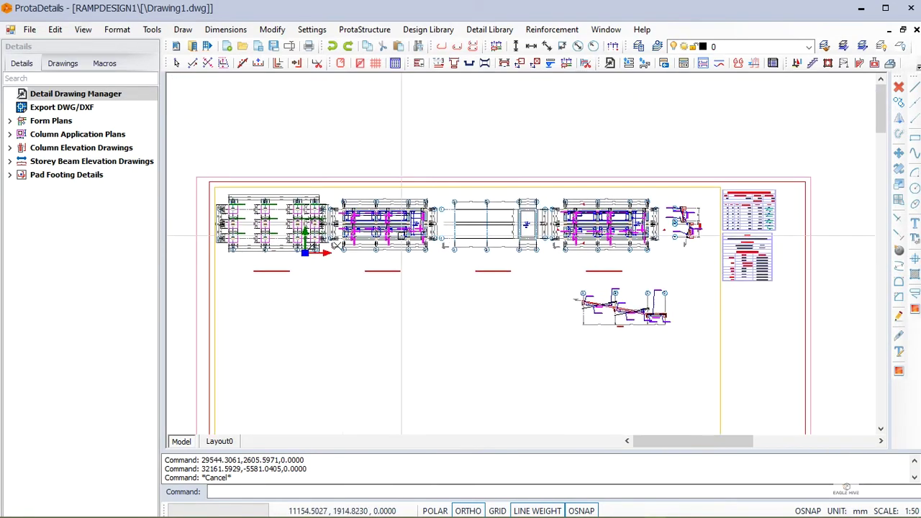
# - Switch to ProtaStructure and open the 3D Rebar Model view of the ramp structure
pyautogui.hotkey('alt', 'Tab')
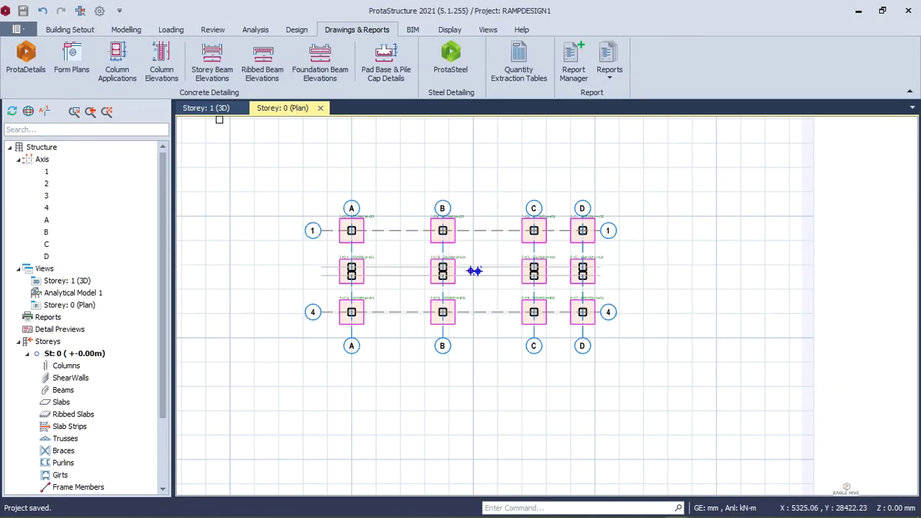
pyautogui.click(450, 30)
pyautogui.click(486, 30)
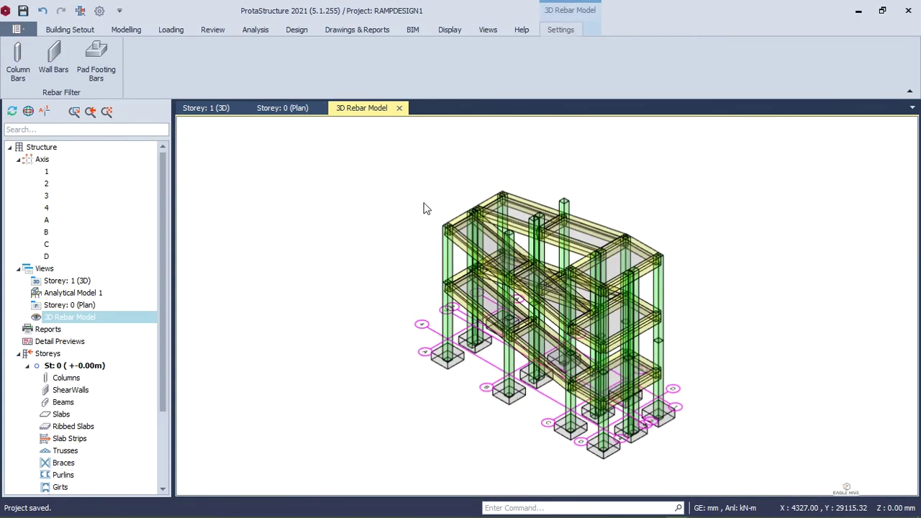
pyautogui.moveTo(693, 373); pyautogui.dragTo(748, 381, button='middle')
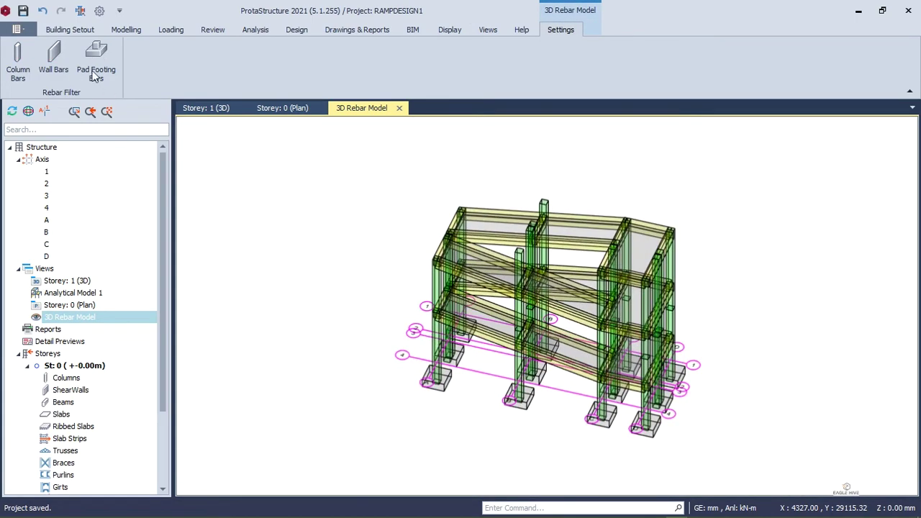
# - Display the column bars and pad footing bars in the 3D rebar model, leaving the wall bars off
pyautogui.moveTo(350, 191); pyautogui.dragTo(590, 280, button='middle')
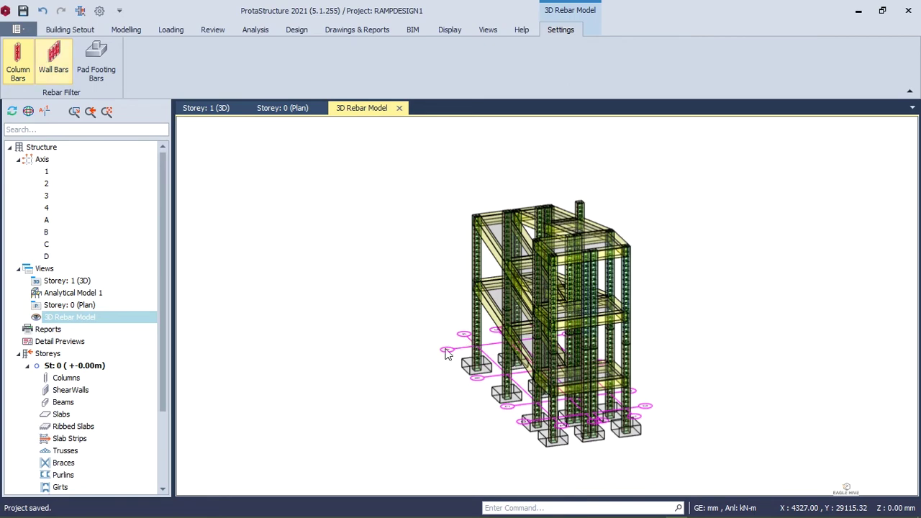
pyautogui.moveTo(438, 371); pyautogui.dragTo(547, 383, button='middle')
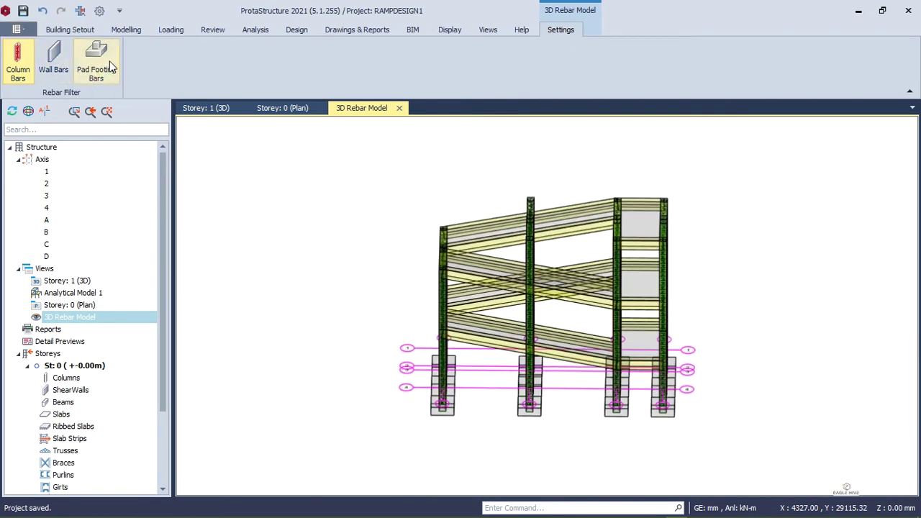
pyautogui.click(105, 69)
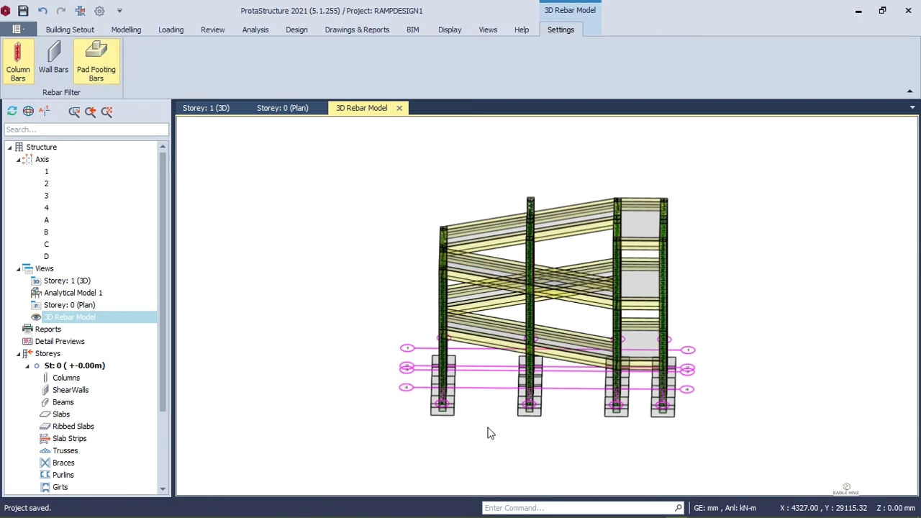
# - Examine the column and pad footing reinforcement in the 3D rebar model from several angles
pyautogui.scroll(3, 460, 418)
pyautogui.scroll(-3, 591, 384)
pyautogui.scroll(-2, 718, 358)
pyautogui.moveTo(718, 358); pyautogui.dragTo(506, 352, button='middle')
pyautogui.scroll(5, 650, 324)
pyautogui.moveTo(649, 324); pyautogui.dragTo(577, 338, button='middle')
pyautogui.scroll(-10, 580, 344)
pyautogui.moveTo(499, 309); pyautogui.dragTo(568, 329, button='middle')
pyautogui.scroll(4, 525, 306)
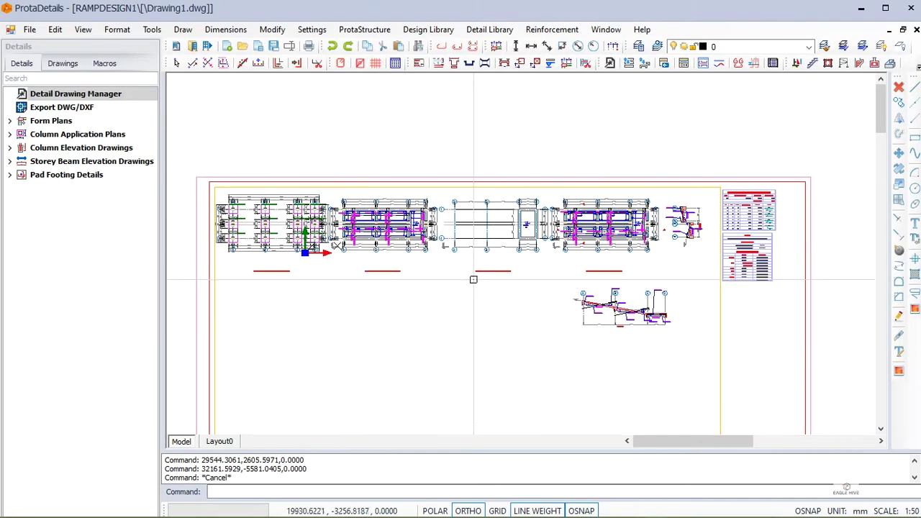
# - Look over section 1-1 beneath the storey 2 form plan in the ProtaDetails drawing
pyautogui.scroll(-2, 545, 354)
pyautogui.moveTo(545, 354); pyautogui.dragTo(493, 283, button='middle')
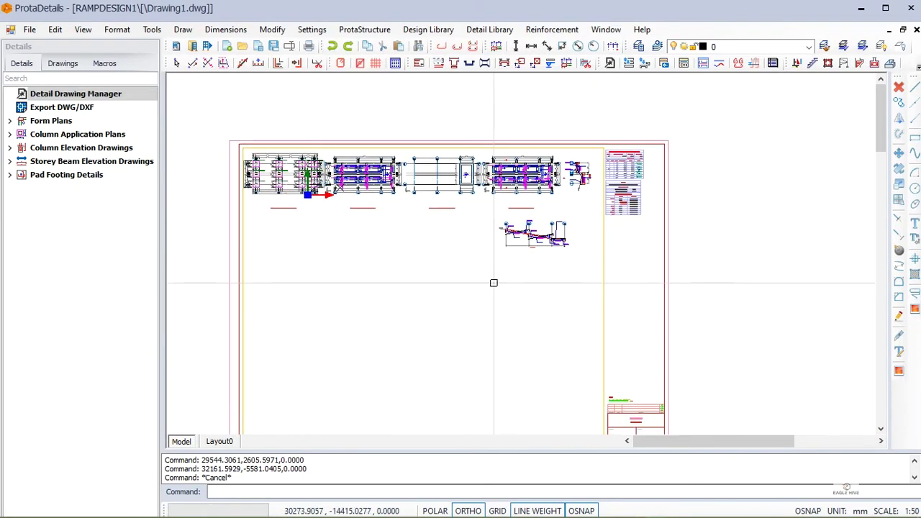
pyautogui.scroll(4, 527, 225)
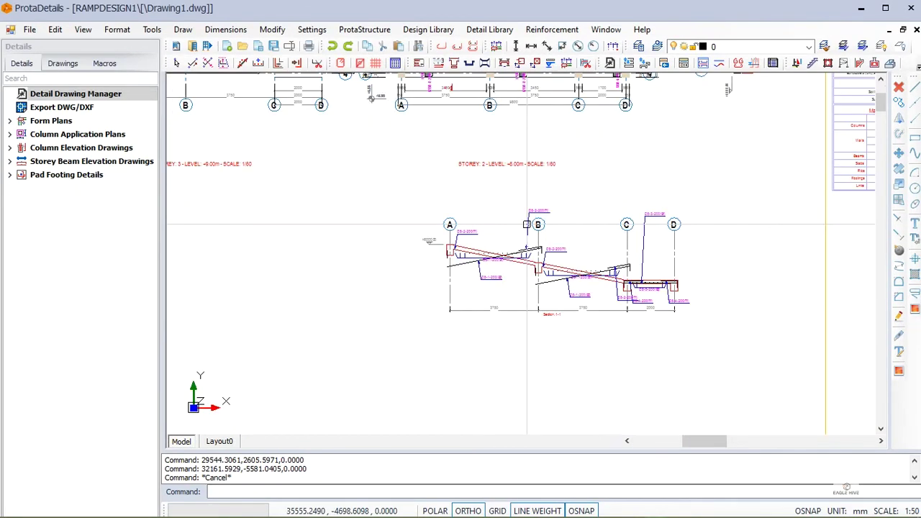
pyautogui.scroll(-6, 527, 225)
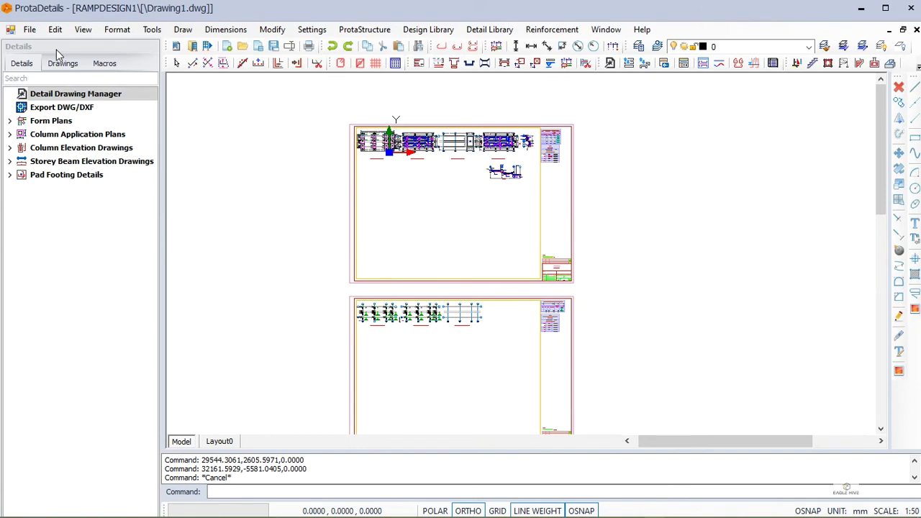
pyautogui.click(29, 30)
pyautogui.moveTo(83, 189)
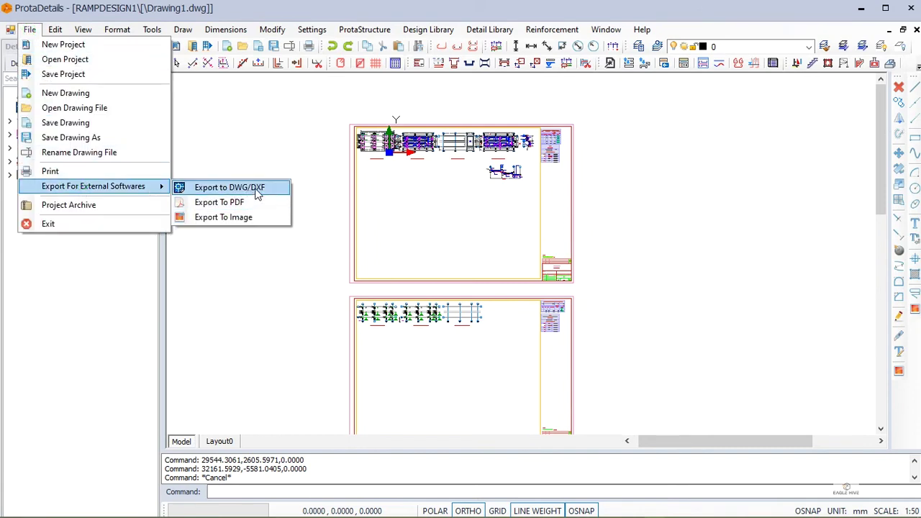
pyautogui.click(342, 156)
pyautogui.click(254, 138)
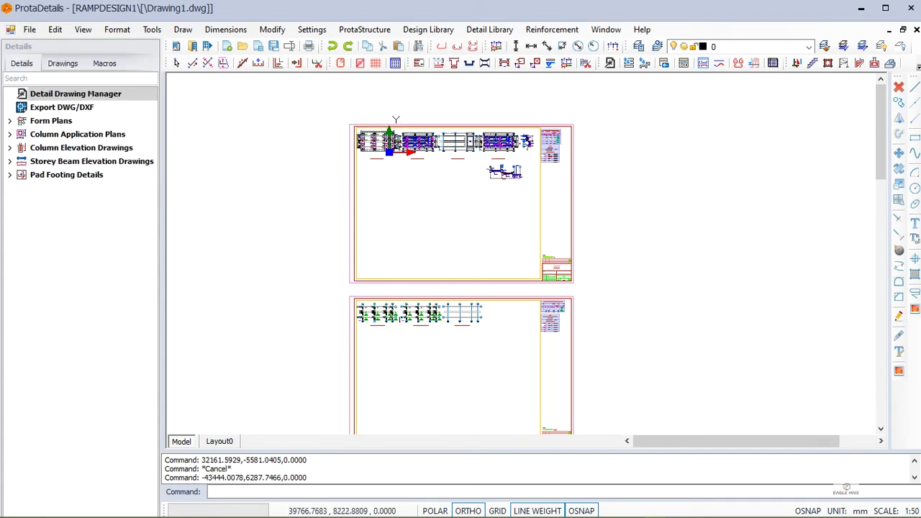
# - Review the form plans, the two sections and the quantity tables on the first drawing sheet
pyautogui.scroll(5, 497, 176)
pyautogui.moveTo(505, 134); pyautogui.dragTo(538, 247, button='middle')
pyautogui.scroll(3, 539, 247)
pyautogui.scroll(-8, 514, 201)
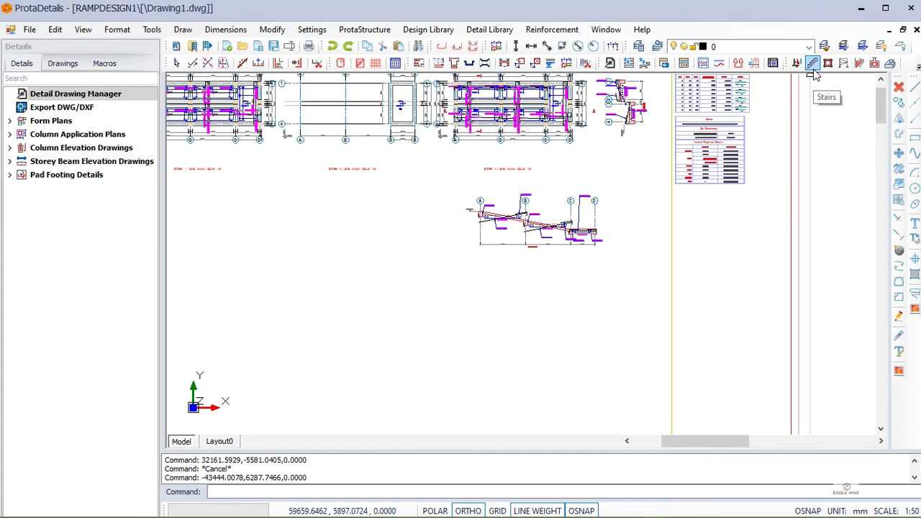
pyautogui.scroll(-2, 469, 179)
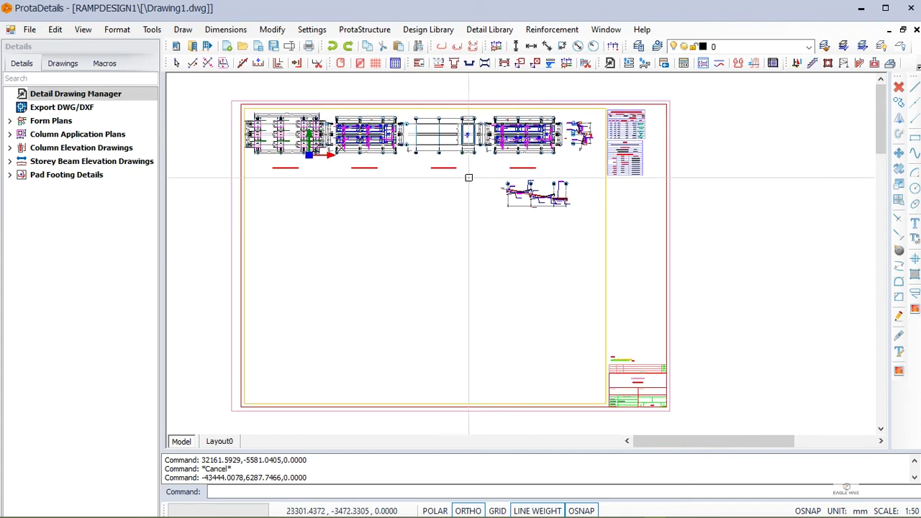
pyautogui.scroll(-2, 354, 201)
pyautogui.moveTo(353, 201); pyautogui.dragTo(327, 220, button='middle')
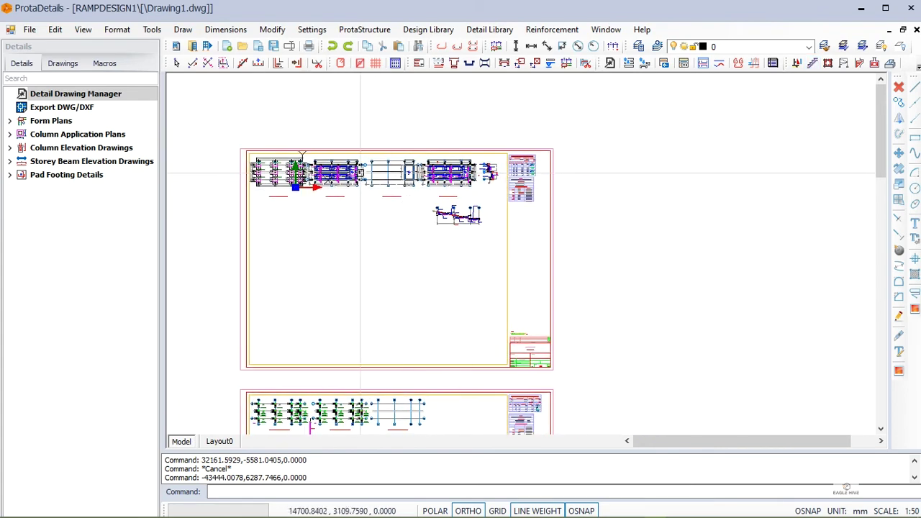
# - Open the Project Preferences in the Settings and Parameters Manager to check the consultant and project title details
pyautogui.click(368, 31)
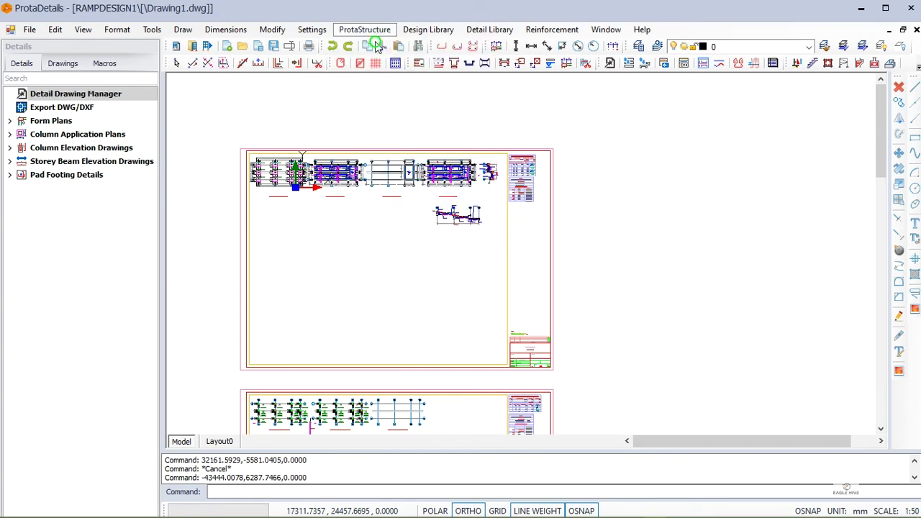
pyautogui.click(375, 46)
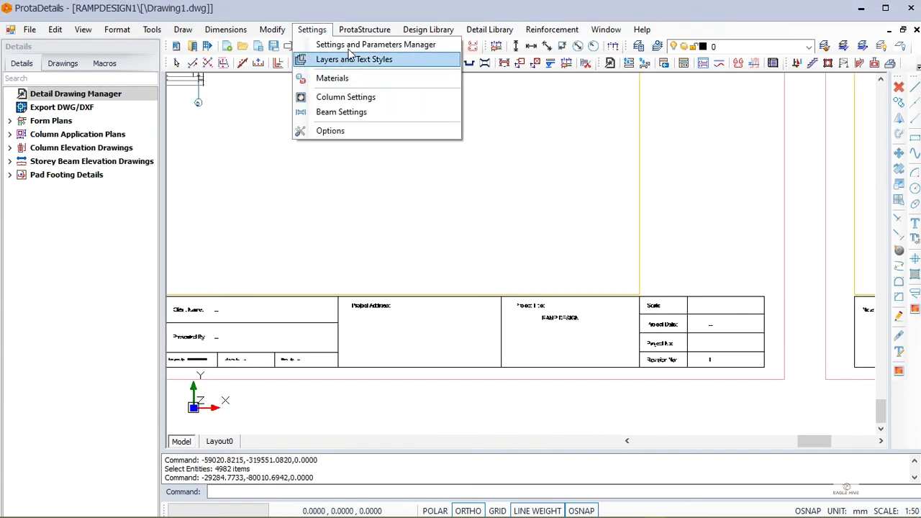
pyautogui.click(345, 46)
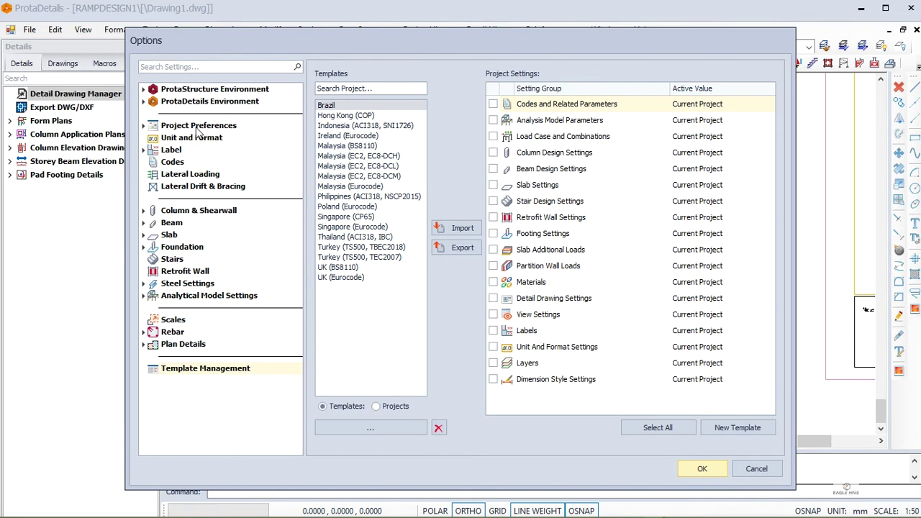
pyautogui.click(200, 126)
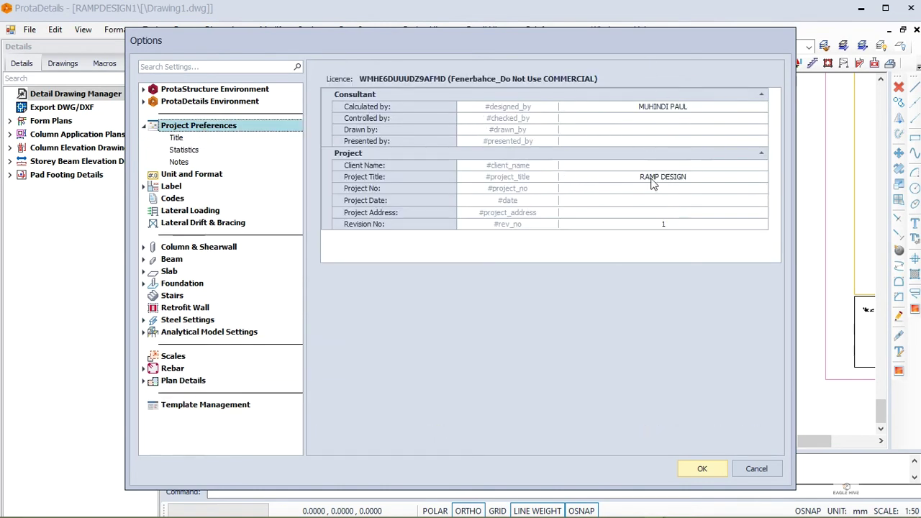
# - Show the general project statistics for all storeys as a rotated 3-D chart and open their text file
pyautogui.click(188, 150)
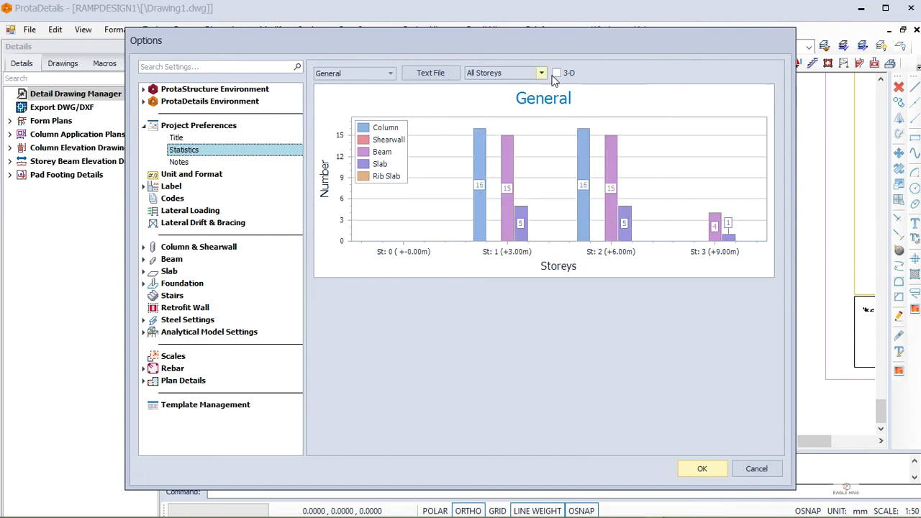
pyautogui.moveTo(550, 197); pyautogui.dragTo(456, 118)
pyautogui.click(425, 73)
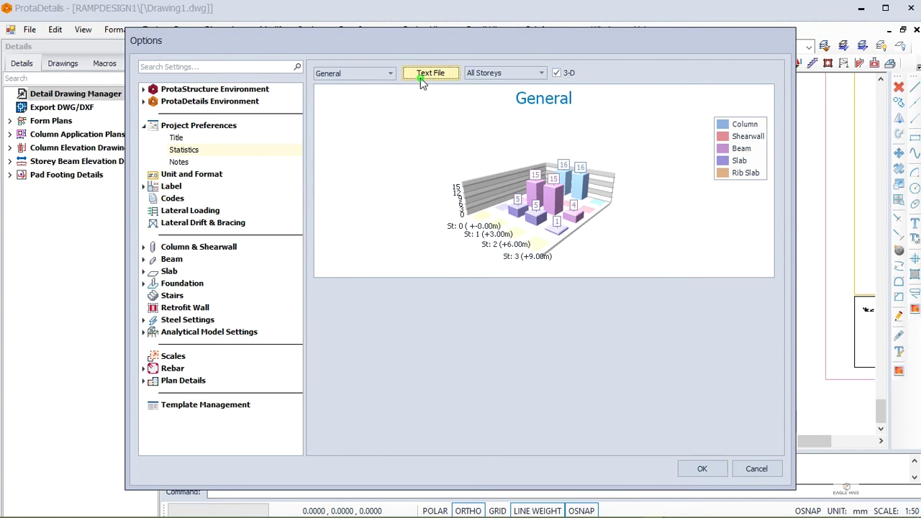
pyautogui.scroll(-1, 752, 135)
pyautogui.scroll(1, 752, 135)
pyautogui.click(754, 90)
# - Chart the project statistics for foundations and column end releases, then leave the options dialog
pyautogui.click(387, 74)
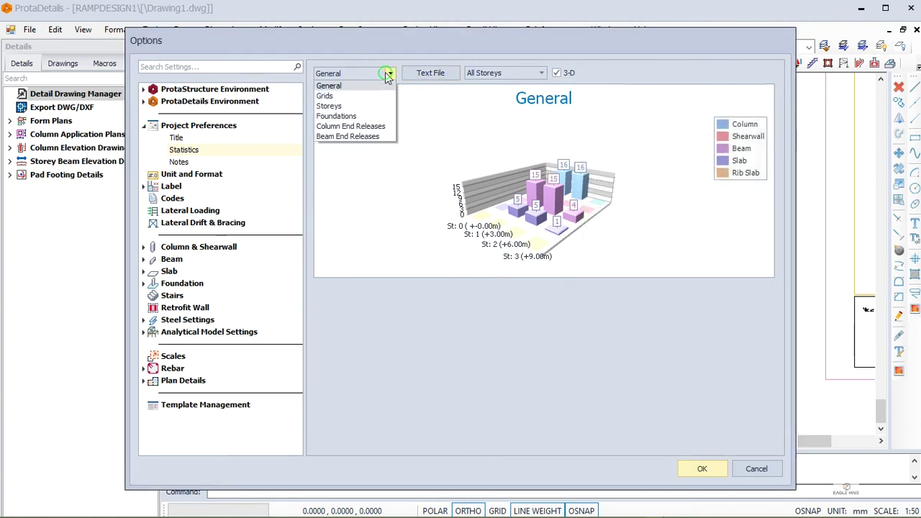
pyautogui.click(336, 115)
pyautogui.moveTo(559, 217); pyautogui.dragTo(512, 214)
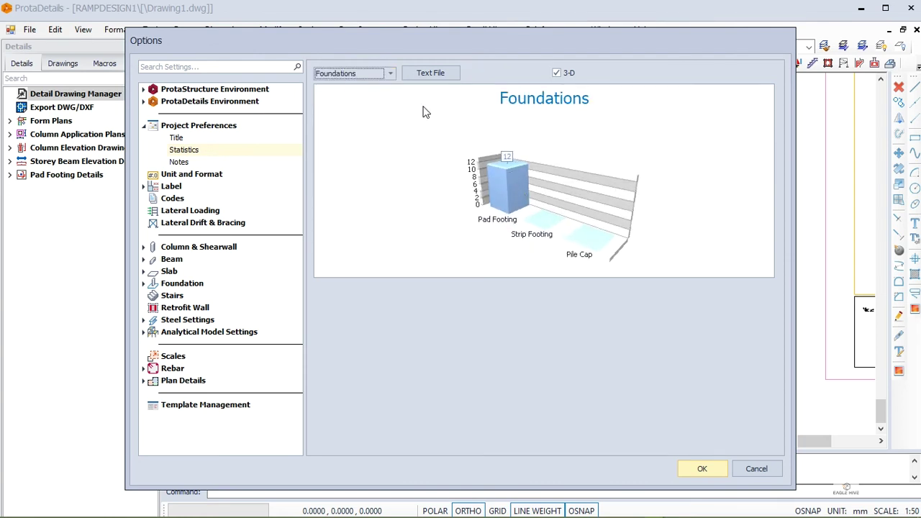
pyautogui.click(379, 74)
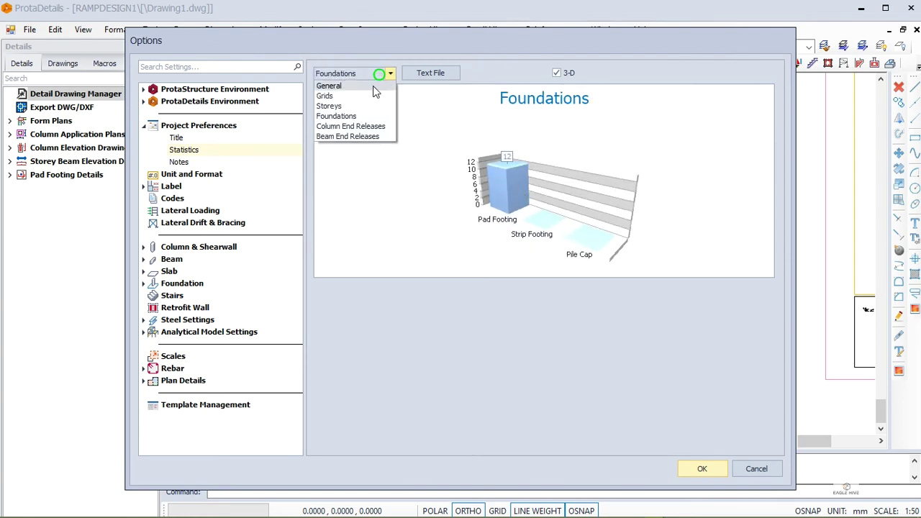
pyautogui.click(362, 127)
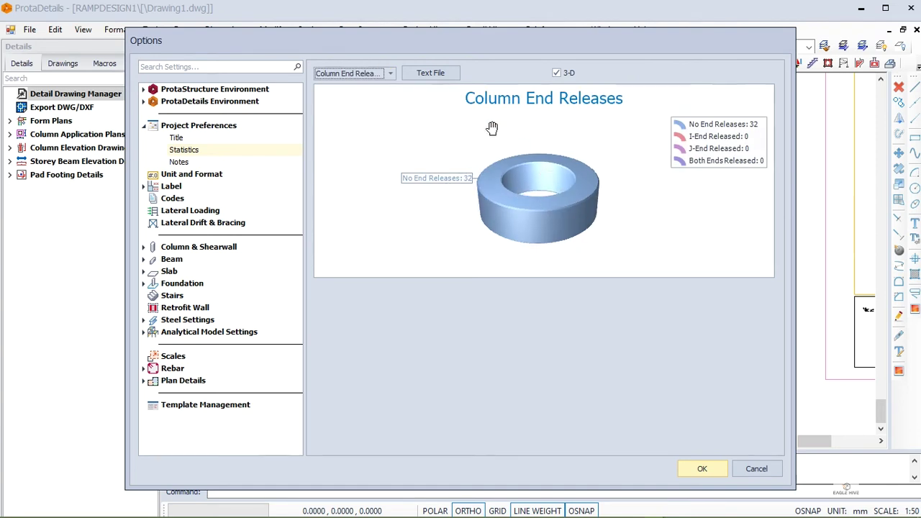
pyautogui.click(331, 106)
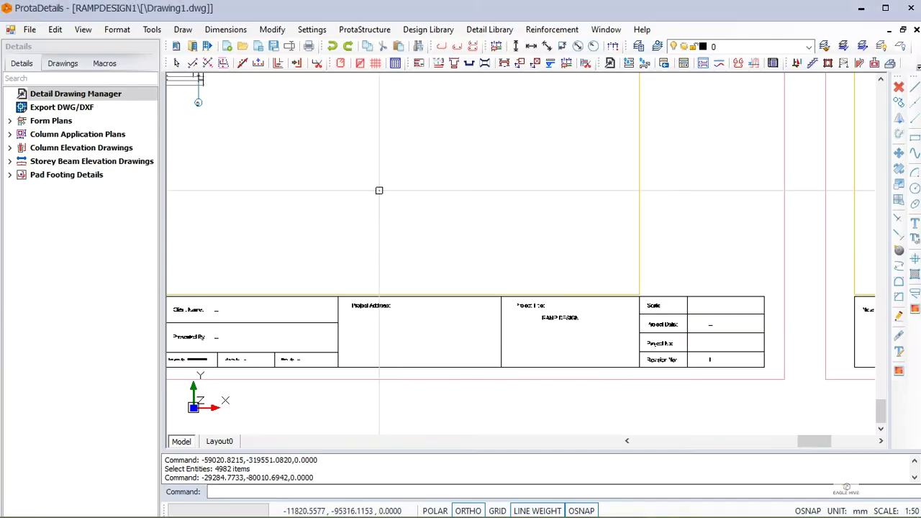
# - Examine the storey 2 form plan and the adjacent quantity and material tables on the ramp design sheets
pyautogui.scroll(-5, 379, 190)
pyautogui.scroll(3, 462, 180)
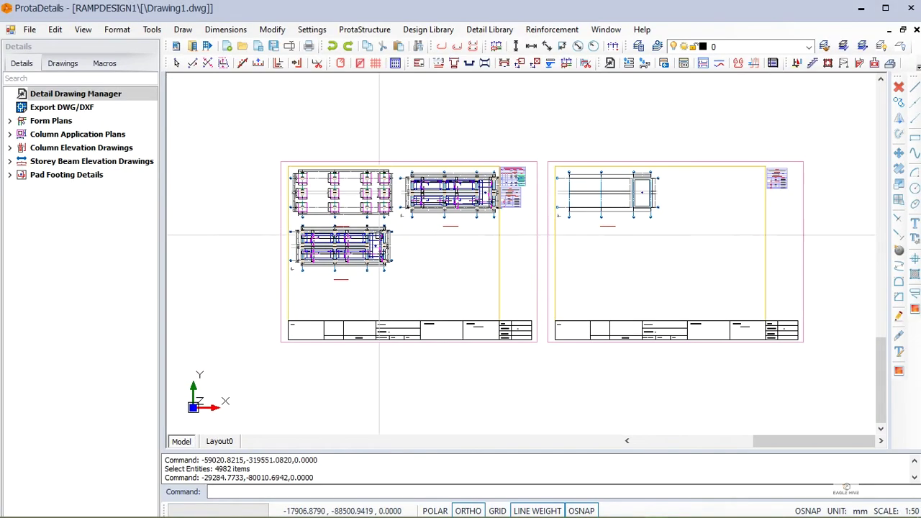
pyautogui.scroll(6, 462, 180)
pyautogui.scroll(-2, 630, 232)
pyautogui.scroll(3, 630, 232)
pyautogui.scroll(-8, 630, 232)
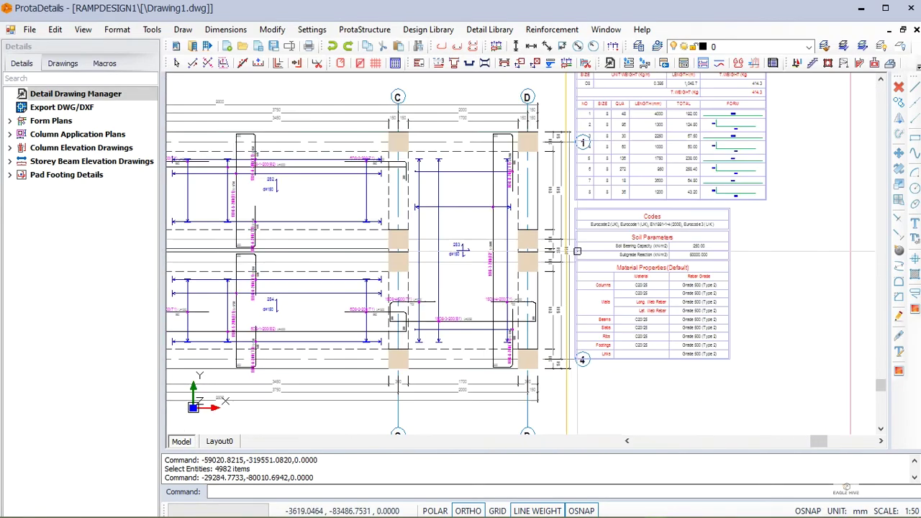
pyautogui.scroll(-2, 531, 189)
pyautogui.scroll(8, 503, 158)
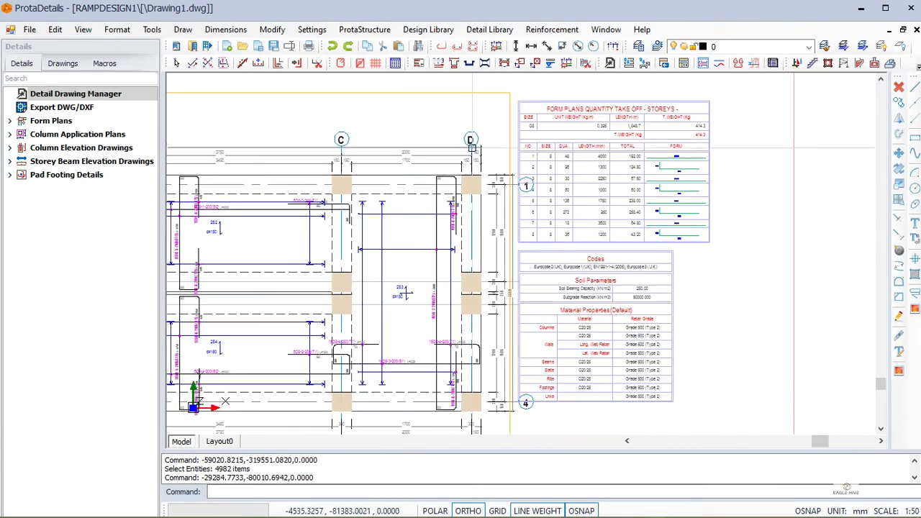
# - Move the whole storey 2 form plan beneath the storey 1 plan on the first drawing sheet, with orthogonal restriction off
pyautogui.click(499, 118)
pyautogui.scroll(-4, 307, 235)
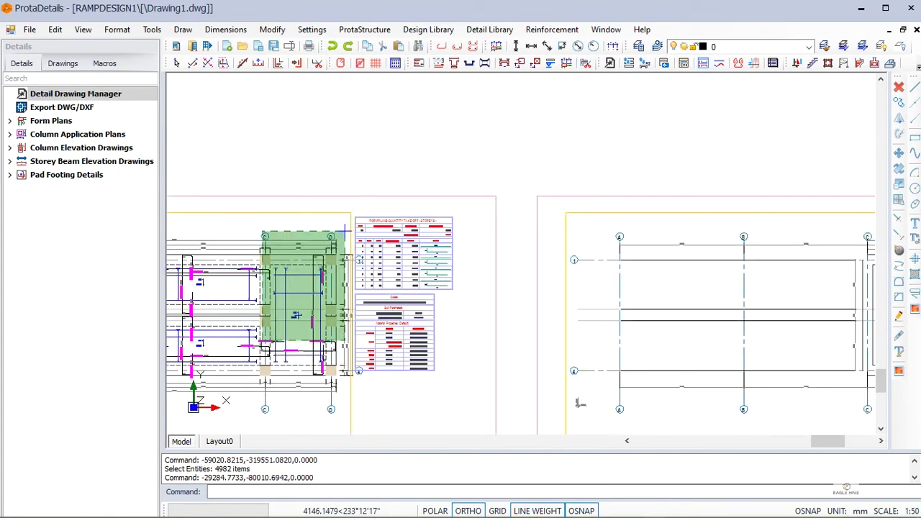
pyautogui.moveTo(264, 341); pyautogui.dragTo(545, 238, button='middle')
pyautogui.click(626, 350)
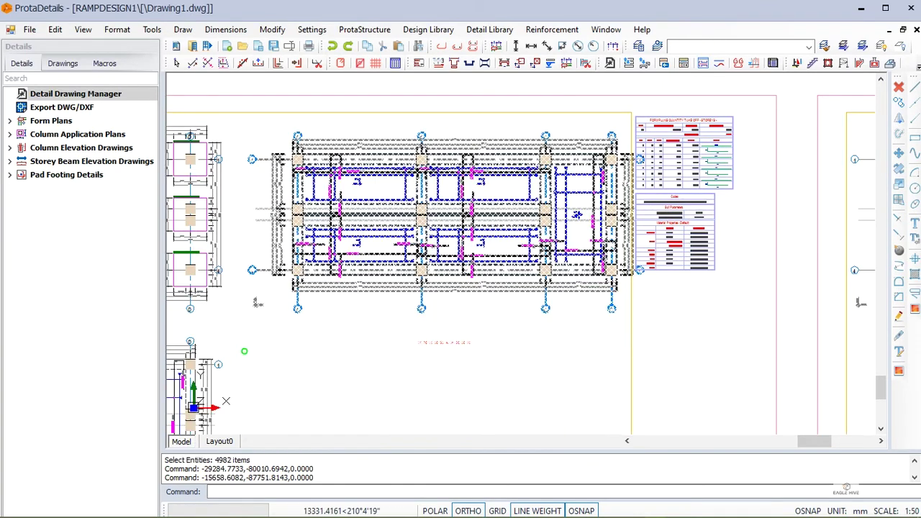
pyautogui.scroll(2, 605, 216)
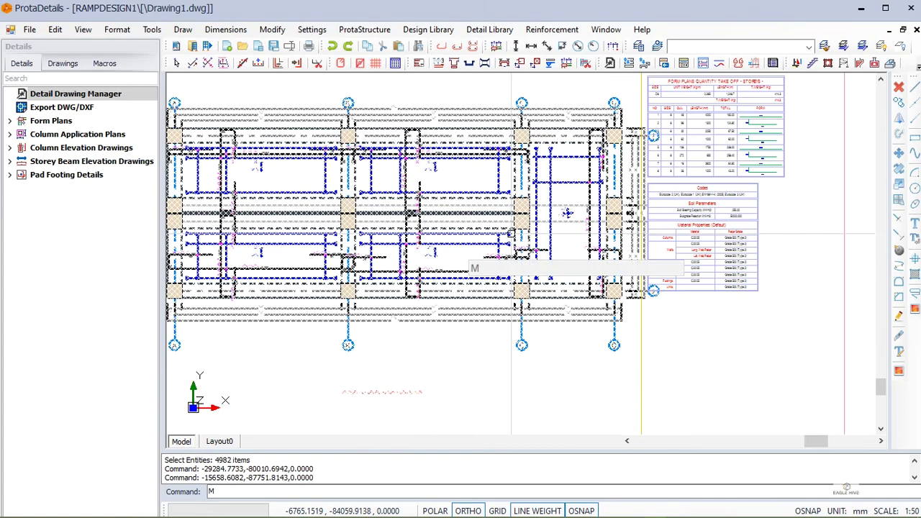
pyautogui.press('Return')
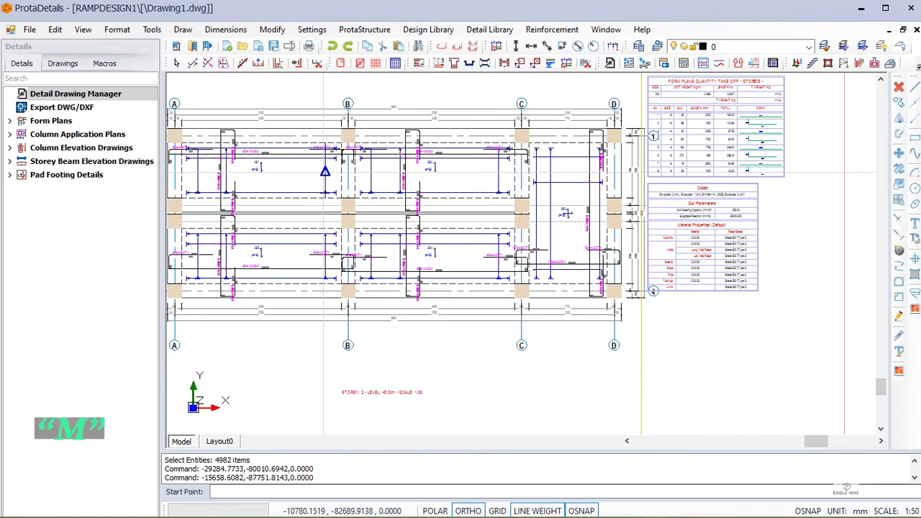
pyautogui.click(325, 172)
pyautogui.moveTo(269, 171); pyautogui.dragTo(456, 198, button='middle')
pyautogui.scroll(-6, 456, 198)
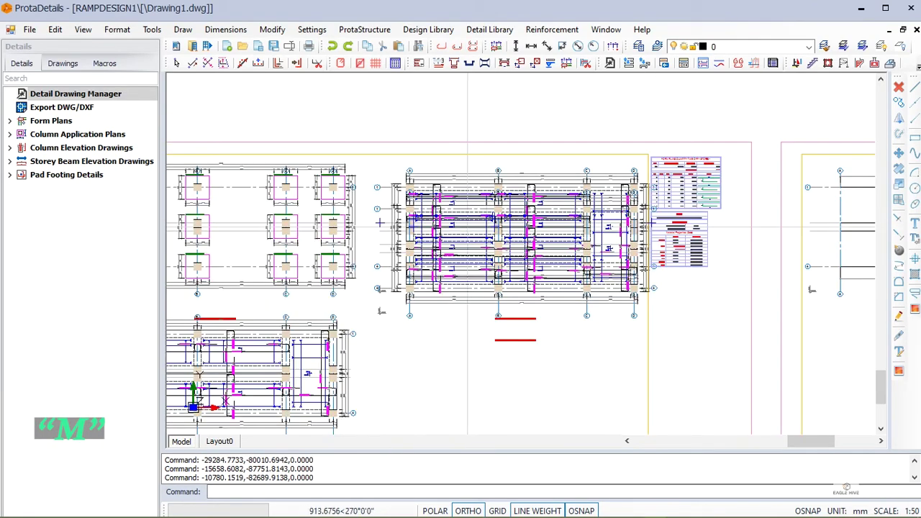
pyautogui.scroll(3, 458, 205)
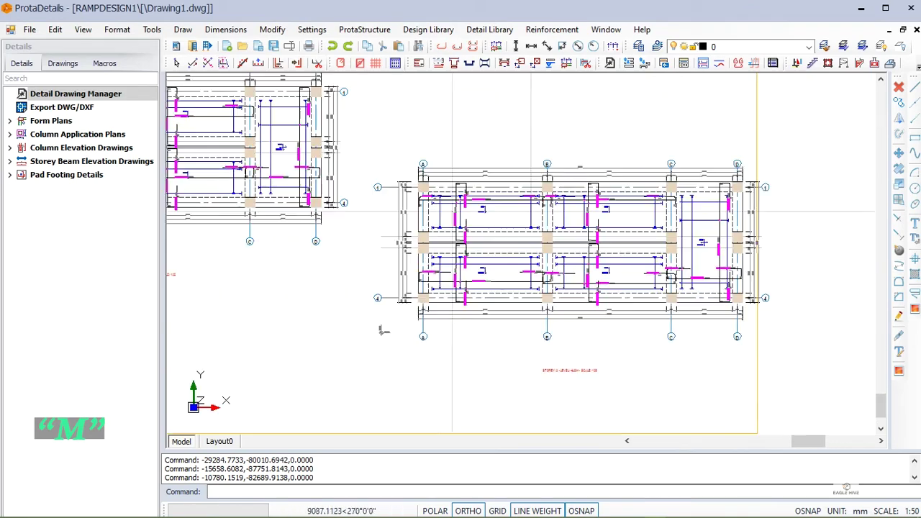
pyautogui.moveTo(420, 141); pyautogui.dragTo(434, 323, button='middle')
pyautogui.scroll(-2, 425, 263)
pyautogui.moveTo(377, 325); pyautogui.dragTo(537, 212, button='middle')
pyautogui.scroll(1, 412, 266)
pyautogui.scroll(-2, 523, 301)
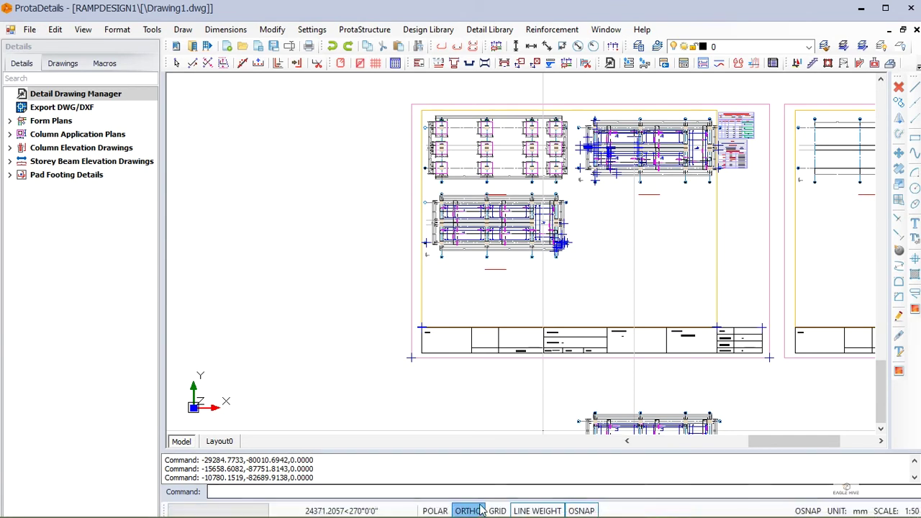
pyautogui.scroll(3, 496, 273)
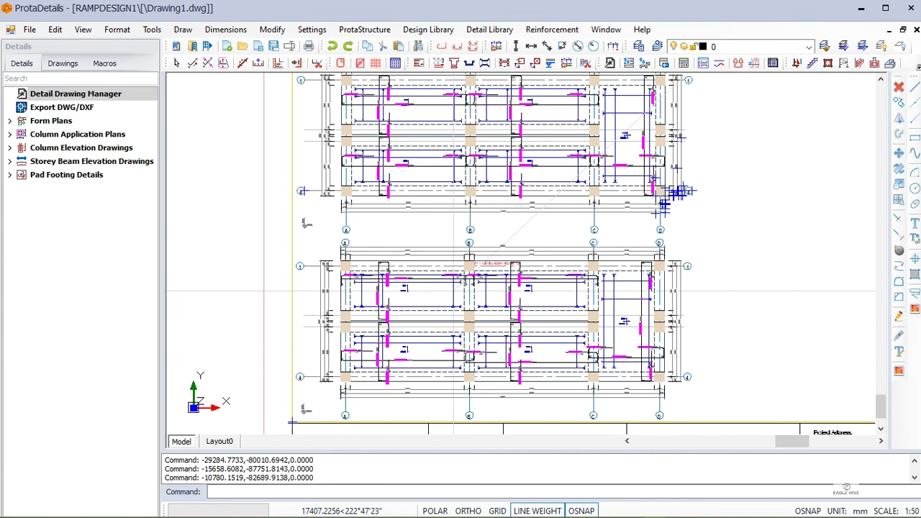
pyautogui.scroll(-3, 453, 289)
pyautogui.scroll(6, 648, 204)
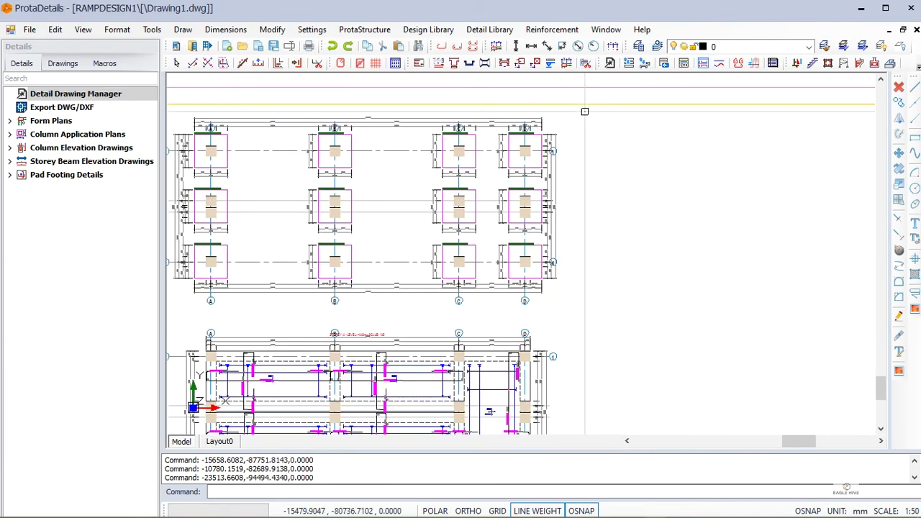
# - Move the foundation, storey 1 and storey 2 plans together horizontally about 5300 mm to the right within the first sheet
pyautogui.click(584, 111)
pyautogui.scroll(-5, 511, 151)
pyautogui.scroll(9, 374, 276)
pyautogui.click(362, 319)
pyautogui.scroll(-7, 496, 213)
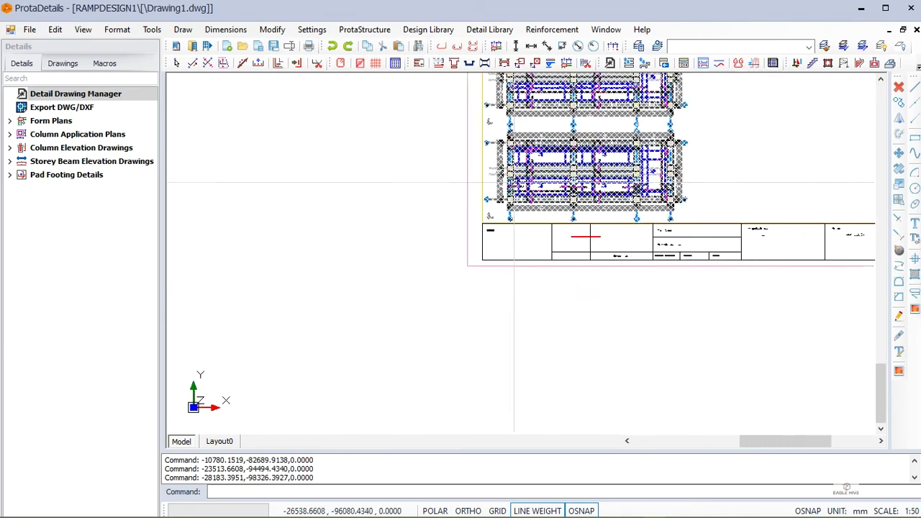
pyautogui.scroll(-1, 497, 230)
pyautogui.write('m')
pyautogui.press('Return')
pyautogui.click(505, 248)
pyautogui.press('F8')
pyautogui.click(569, 254)
# - Move the storey 0 title about 710 mm straight up into the gap beneath the foundation plan
pyautogui.scroll(4, 579, 220)
pyautogui.scroll(6, 463, 276)
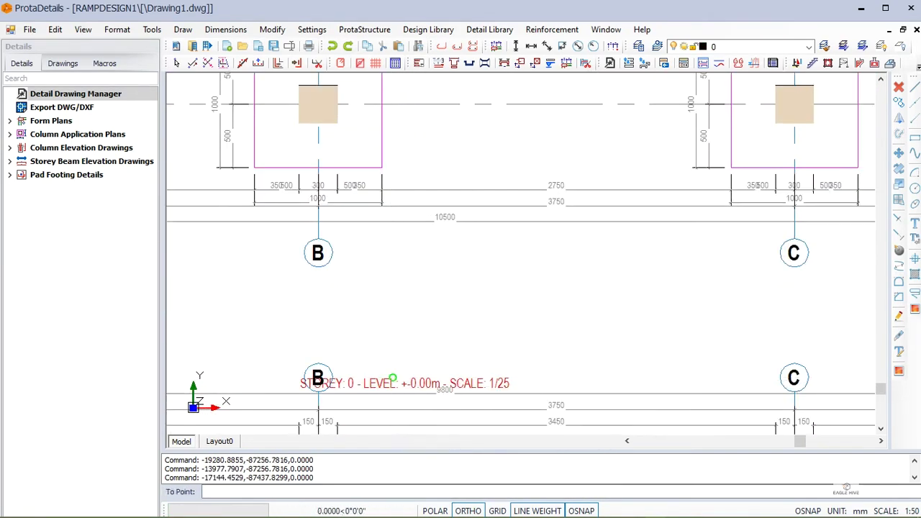
pyautogui.click(392, 288)
pyautogui.press('Escape')
# - Move the storey 1 title about 1200 mm straight up so it sits beneath the storey 1 plan
pyautogui.scroll(-8, 407, 172)
pyautogui.scroll(8, 403, 296)
pyautogui.click(436, 269)
pyautogui.scroll(-1, 444, 137)
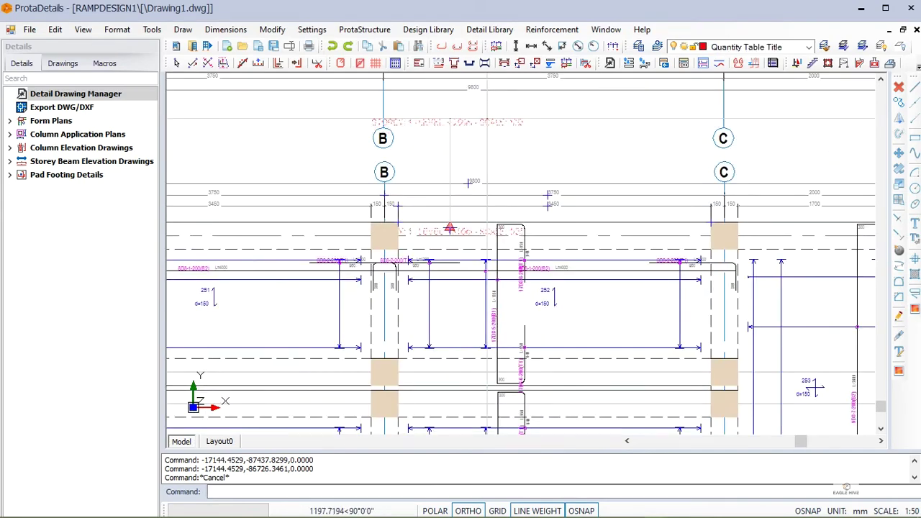
pyautogui.click(481, 125)
pyautogui.press('Escape')
pyautogui.press('Escape')
pyautogui.press('Escape')
# - Try to cut section 1, with dimensions shown, vertically through all the stacked plans between axes B and C
pyautogui.scroll(-4, 472, 194)
pyautogui.scroll(-1, 568, 121)
pyautogui.moveTo(569, 121); pyautogui.dragTo(529, 277, button='middle')
pyautogui.click(504, 63)
pyautogui.scroll(2, 471, 126)
pyautogui.scroll(3, 472, 128)
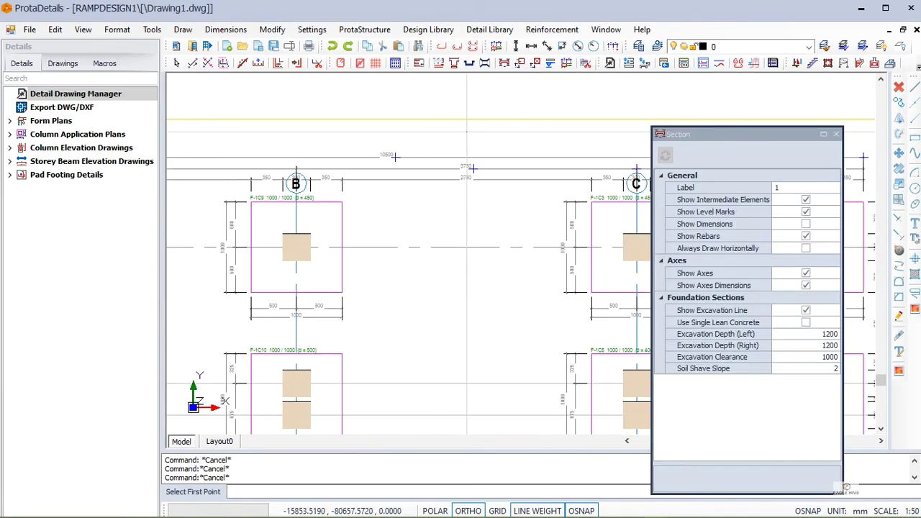
pyautogui.click(806, 223)
pyautogui.click(448, 137)
pyautogui.scroll(-8, 428, 205)
pyautogui.scroll(4, 428, 360)
pyautogui.click(425, 246)
pyautogui.scroll(-7, 398, 304)
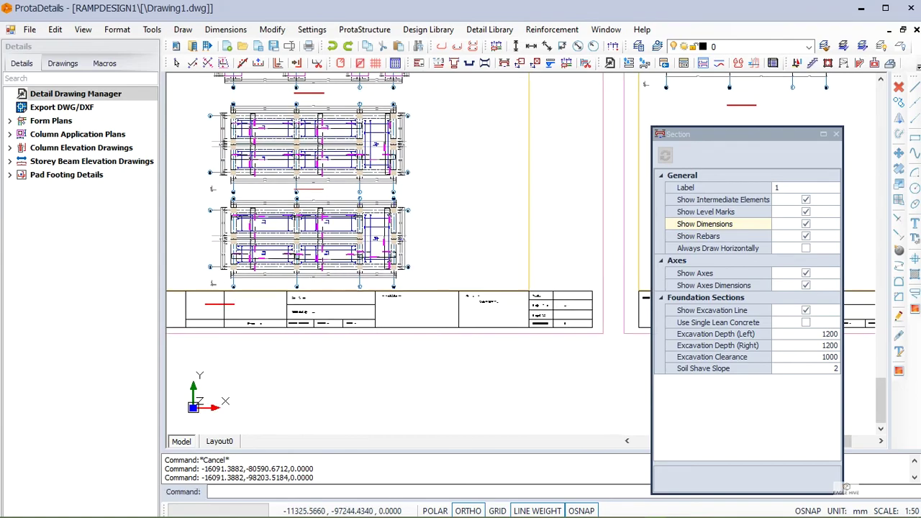
# - Try to cut a vertical section through the storey 1 plan between axes B and C
pyautogui.scroll(8, 342, 241)
pyautogui.moveTo(356, 309)
pyautogui.mouseDown(button='middle')
pyautogui.moveTo(353, 281)
pyautogui.moveTo(402, 146)
pyautogui.moveTo(402, 86)
pyautogui.mouseUp(button='middle')
pyautogui.click(403, 315)
pyautogui.scroll(-2, 403, 309)
pyautogui.scroll(4, 363, 173)
pyautogui.click(459, 162)
pyautogui.scroll(-1, 458, 164)
pyautogui.moveTo(458, 188); pyautogui.dragTo(458, 148, button='middle')
pyautogui.scroll(4, 456, 222)
pyautogui.click(454, 233)
pyautogui.scroll(-4, 467, 277)
pyautogui.press('Escape')
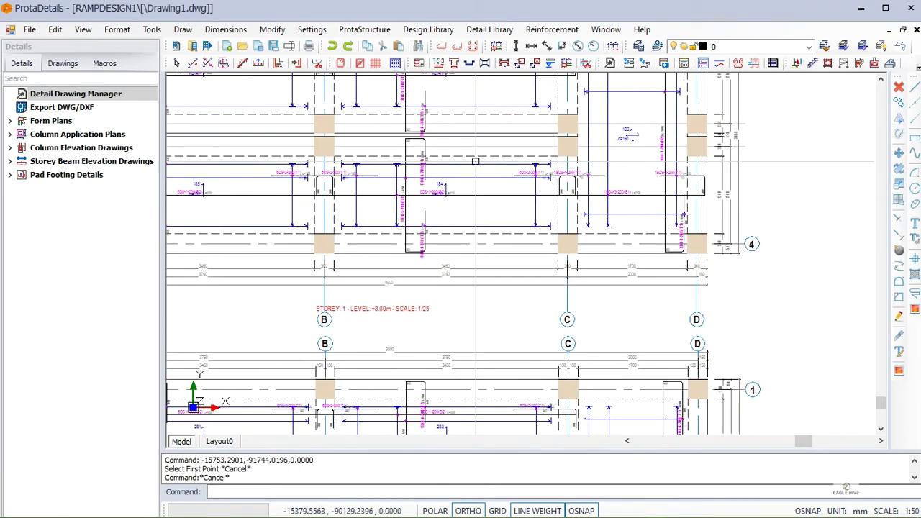
pyautogui.scroll(-3, 596, 208)
pyautogui.press('Escape')
# - Cut section A along axis B of the foundation plan with a 5000 mm section line and place it to the right of the plan
pyautogui.click(535, 64)
pyautogui.moveTo(786, 188); pyautogui.dragTo(660, 205)
pyautogui.write('A')
pyautogui.scroll(-3, 464, 252)
pyautogui.scroll(7, 427, 107)
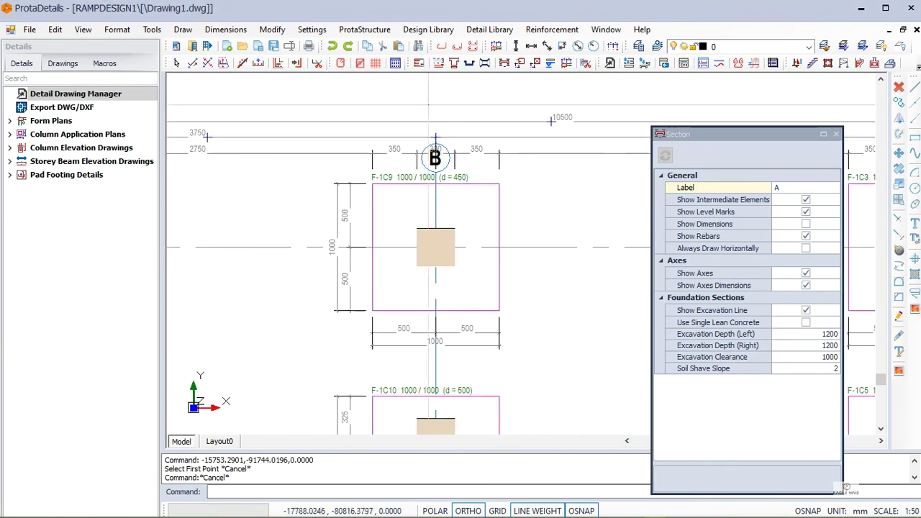
pyautogui.click(825, 335)
pyautogui.moveTo(412, 126); pyautogui.dragTo(412, 152, button='middle')
pyautogui.click(460, 237)
pyautogui.scroll(-4, 459, 231)
pyautogui.moveTo(464, 203); pyautogui.dragTo(440, 101, button='middle')
pyautogui.scroll(4, 433, 136)
pyautogui.scroll(4, 593, 258)
pyautogui.scroll(-2, 568, 324)
pyautogui.click(555, 325)
pyautogui.scroll(7, 579, 232)
pyautogui.scroll(-5, 476, 267)
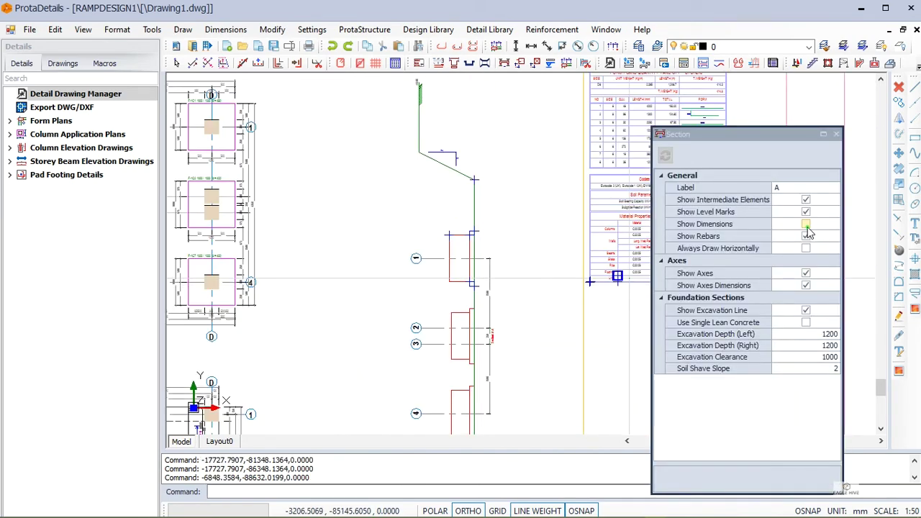
# - Try to cut section A, with dimensions shown, along axis A of the foundation plan
pyautogui.click(807, 225)
pyautogui.scroll(-3, 425, 215)
pyautogui.moveTo(223, 169); pyautogui.dragTo(379, 198, button='middle')
pyautogui.scroll(7, 374, 201)
pyautogui.click(366, 299)
pyautogui.scroll(-4, 368, 345)
pyautogui.moveTo(368, 353); pyautogui.dragTo(373, 151, button='middle')
pyautogui.scroll(4, 374, 316)
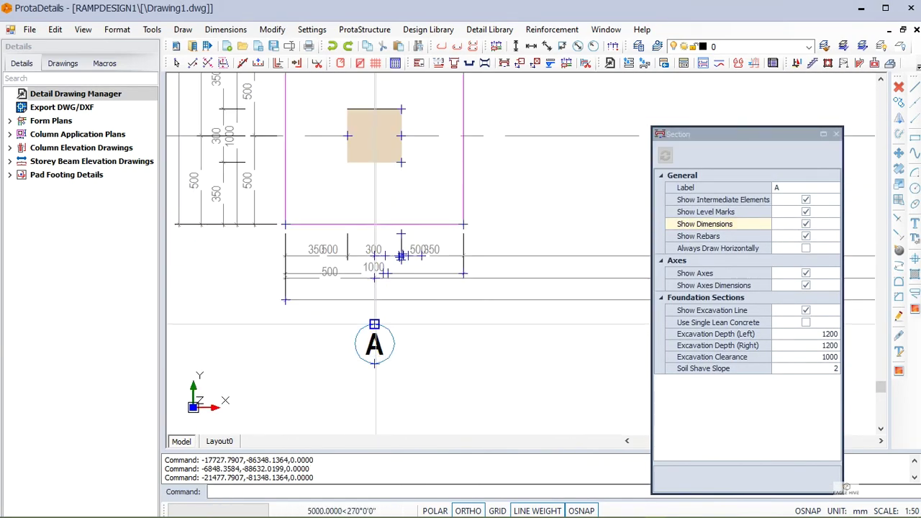
pyautogui.scroll(-4, 377, 216)
pyautogui.press('Escape')
# - Try to cut the foundation section along axis A again, labelled A1
pyautogui.scroll(4, 486, 195)
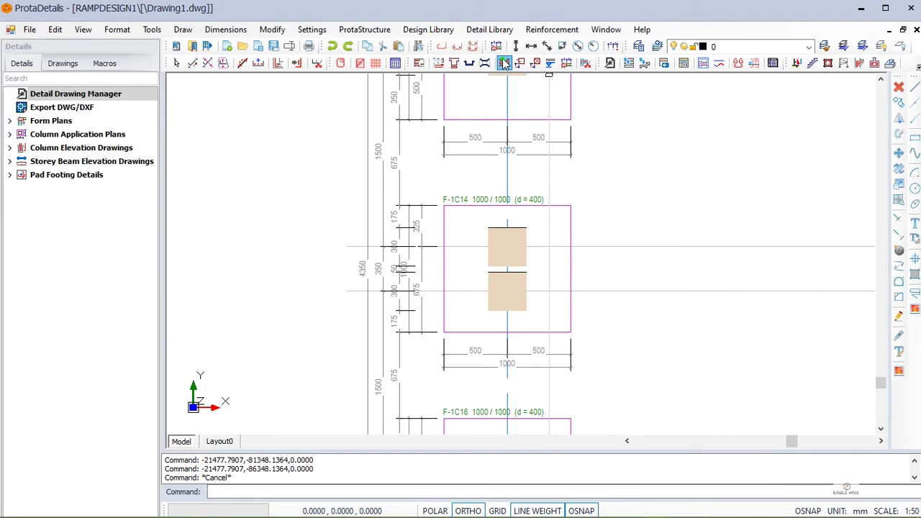
pyautogui.click(504, 64)
pyautogui.click(779, 187)
pyautogui.moveTo(483, 163); pyautogui.dragTo(492, 363, button='middle')
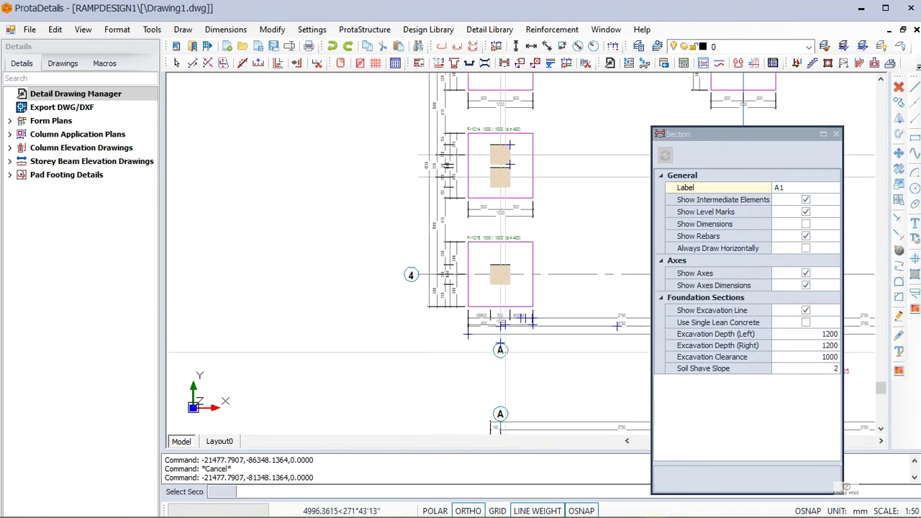
pyautogui.scroll(-5, 502, 355)
pyautogui.press('Escape')
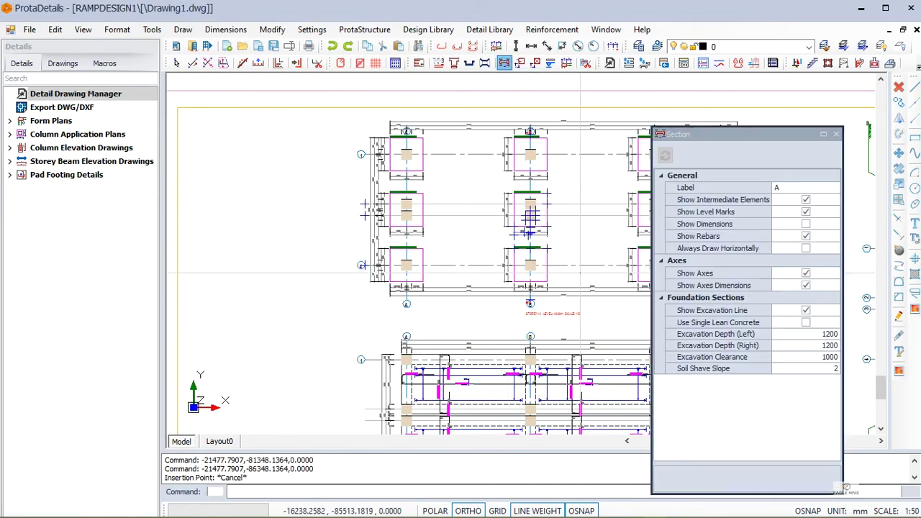
# - Cut section 4 along axis 4 of the foundation plan with an 11500 mm section line and place it above the plan
pyautogui.scroll(5, 241, 255)
pyautogui.click(779, 187)
pyautogui.click(269, 274)
pyautogui.scroll(-4, 272, 274)
pyautogui.moveTo(482, 285); pyautogui.dragTo(230, 246, button='middle')
pyautogui.scroll(5, 533, 242)
pyautogui.scroll(2, 461, 238)
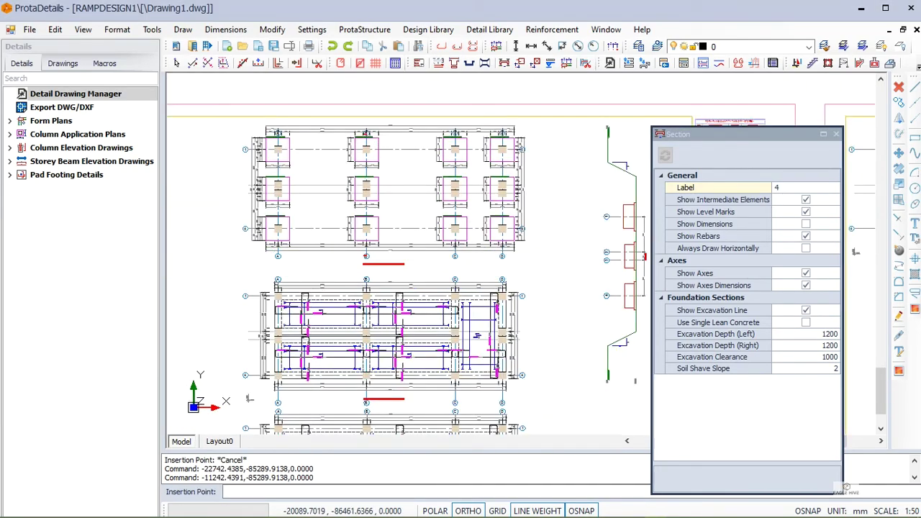
pyautogui.click(454, 153)
pyautogui.scroll(10, 553, 158)
pyautogui.scroll(-2, 518, 286)
# - Cut section S4, with dimensions shown, horizontally through the storey 1 plan's lower slab bays and place it to the right of the plan
pyautogui.click(805, 224)
pyautogui.scroll(-7, 554, 165)
pyautogui.moveTo(442, 377); pyautogui.dragTo(419, 206, button='middle')
pyautogui.click(774, 188)
pyautogui.write('S')
pyautogui.scroll(6, 416, 260)
pyautogui.moveTo(191, 339); pyautogui.dragTo(442, 381, button='middle')
pyautogui.click(427, 323)
pyautogui.scroll(-5, 429, 322)
pyautogui.moveTo(533, 323); pyautogui.dragTo(236, 266, button='middle')
pyautogui.scroll(8, 533, 222)
pyautogui.click(439, 325)
pyautogui.scroll(-8, 439, 325)
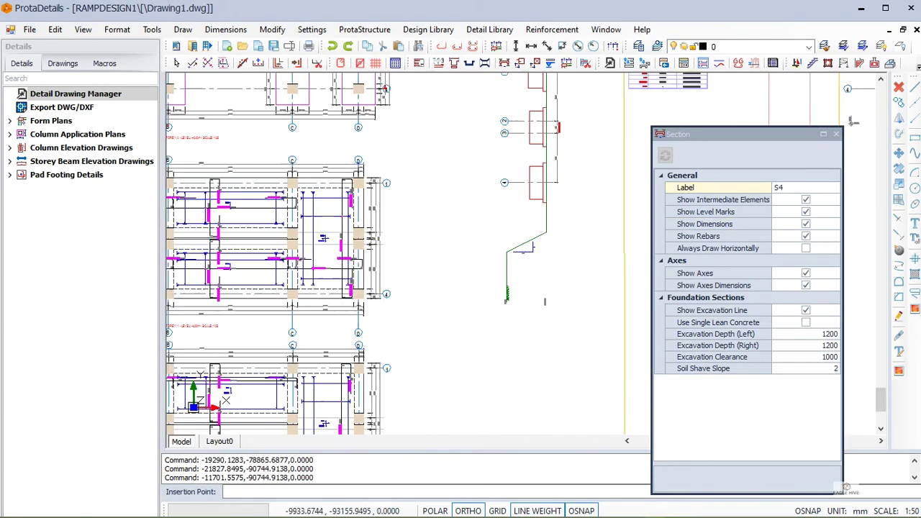
pyautogui.click(511, 352)
# - Examine the rebar labels, level marks and excavation lines in section S4
pyautogui.scroll(6, 562, 360)
pyautogui.moveTo(562, 360); pyautogui.dragTo(425, 316, button='middle')
pyautogui.scroll(2, 545, 261)
pyautogui.moveTo(544, 260); pyautogui.dragTo(497, 319, button='middle')
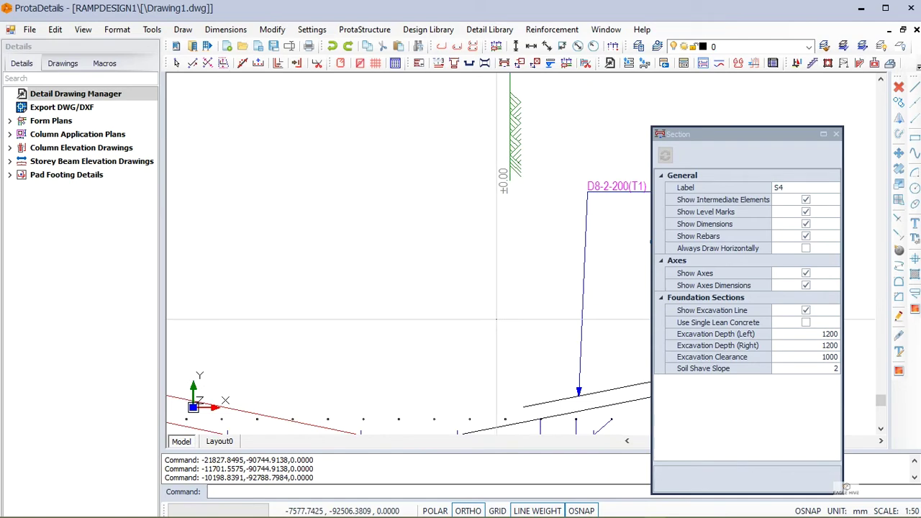
pyautogui.scroll(-5, 497, 319)
pyautogui.moveTo(403, 238); pyautogui.dragTo(646, 362, button='middle')
pyautogui.moveTo(550, 405); pyautogui.dragTo(415, 309, button='middle')
# - Try to cut section SA vertically through the storey 1 plan midway between axes B and C
pyautogui.scroll(3, 270, 93)
pyautogui.moveTo(270, 93); pyautogui.dragTo(641, 196, button='middle')
pyautogui.click(788, 188)
pyautogui.press('BackSpace')
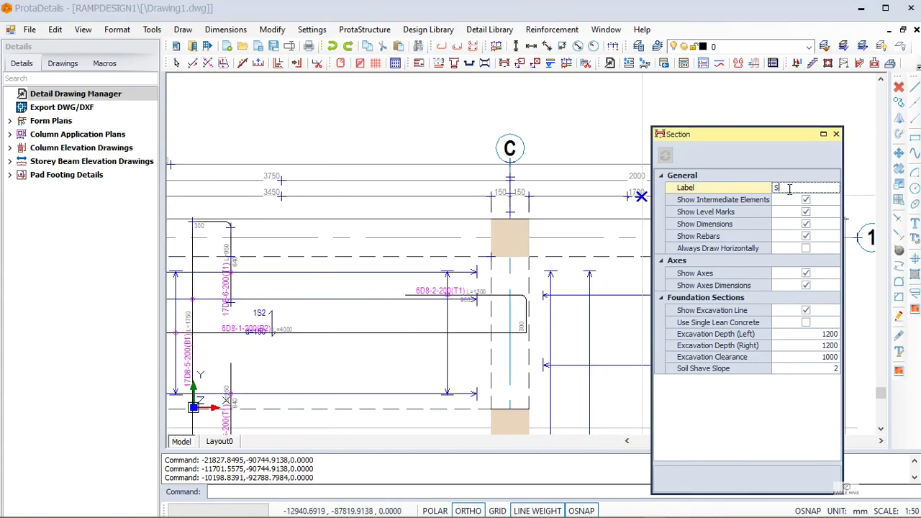
pyautogui.write('A')
pyautogui.click(385, 159)
pyautogui.scroll(-4, 385, 160)
pyautogui.scroll(5, 377, 327)
pyautogui.click(347, 255)
pyautogui.scroll(-2, 347, 255)
pyautogui.click(352, 254)
pyautogui.moveTo(363, 130); pyautogui.dragTo(401, 233, button='middle')
pyautogui.scroll(2, 368, 196)
pyautogui.scroll(4, 401, 226)
pyautogui.click(433, 214)
pyautogui.click(430, 229)
pyautogui.scroll(-8, 430, 229)
pyautogui.press('Escape')
pyautogui.press('Escape')
# - Delete the vertical foundation section and section S4 beside the plans
pyautogui.scroll(-7, 450, 316)
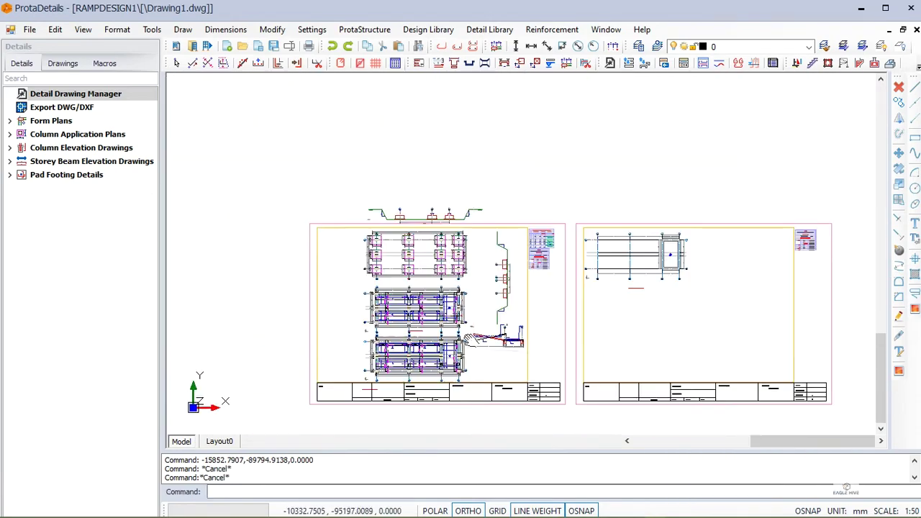
pyautogui.scroll(3, 496, 317)
pyautogui.click(440, 290)
pyautogui.click(372, 249)
pyautogui.press('Delete')
pyautogui.scroll(3, 477, 284)
pyautogui.click(440, 352)
pyautogui.click(408, 232)
pyautogui.press('Delete')
pyautogui.scroll(-6, 340, 195)
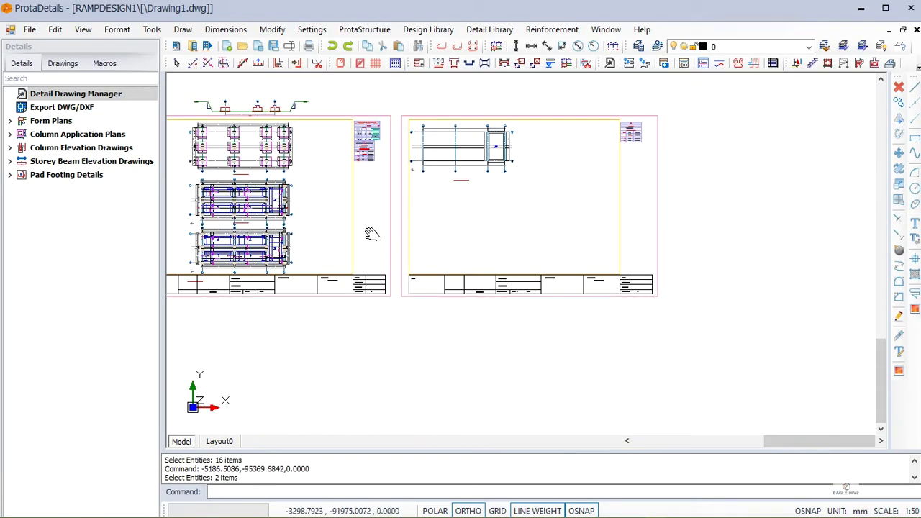
# - Delete the foundation section lying above the first drawing sheet
pyautogui.click(347, 216)
pyautogui.scroll(3, 379, 257)
pyautogui.press('Escape')
pyautogui.click(281, 181)
pyautogui.scroll(-5, 361, 197)
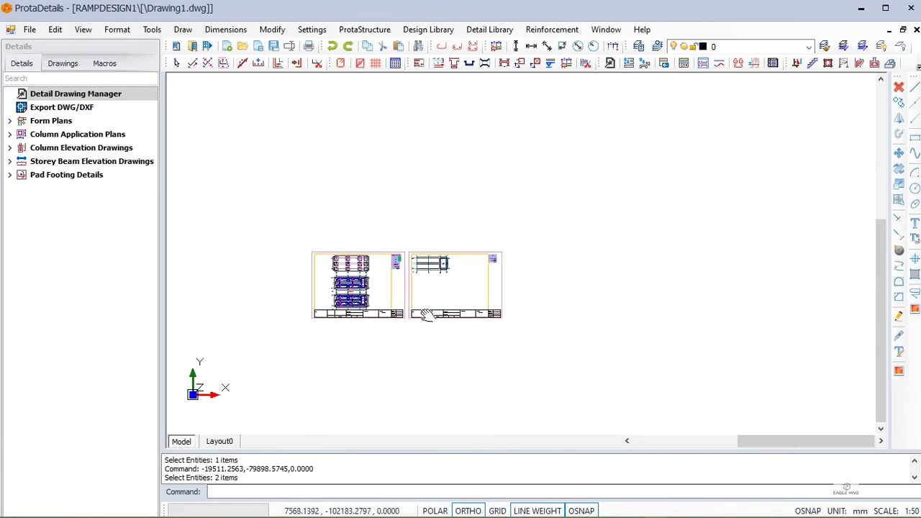
pyautogui.scroll(7, 308, 282)
pyautogui.scroll(4, 307, 274)
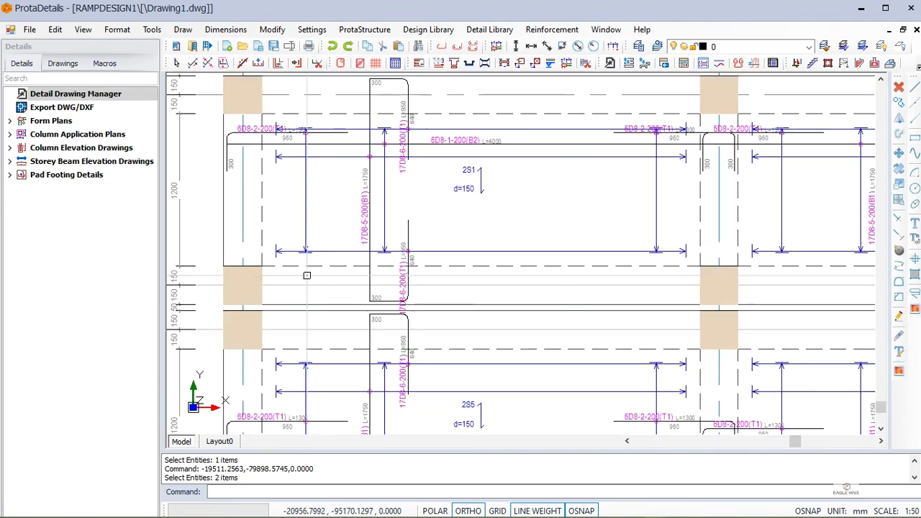
pyautogui.scroll(-8, 304, 275)
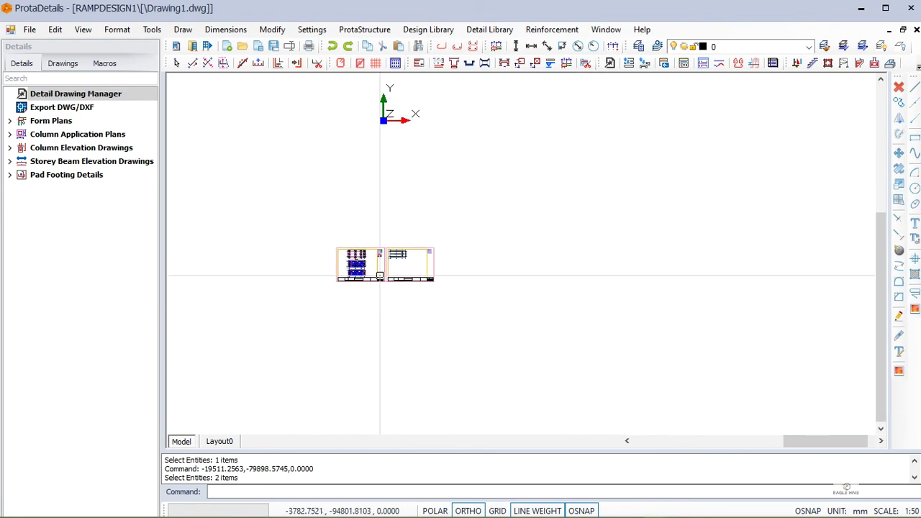
# - Save the drawing as RAMP DESIGN and close ProtaDetails to return to ProtaStructure
pyautogui.click(30, 29)
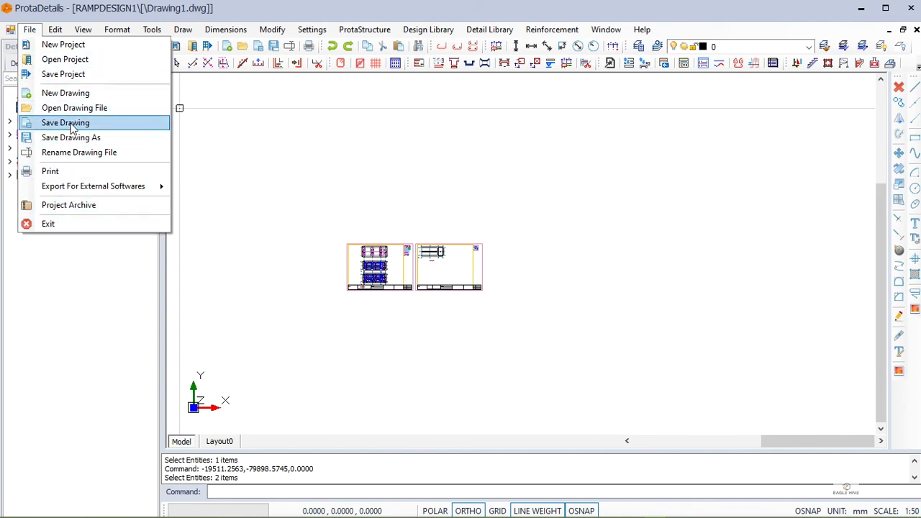
pyautogui.click(72, 123)
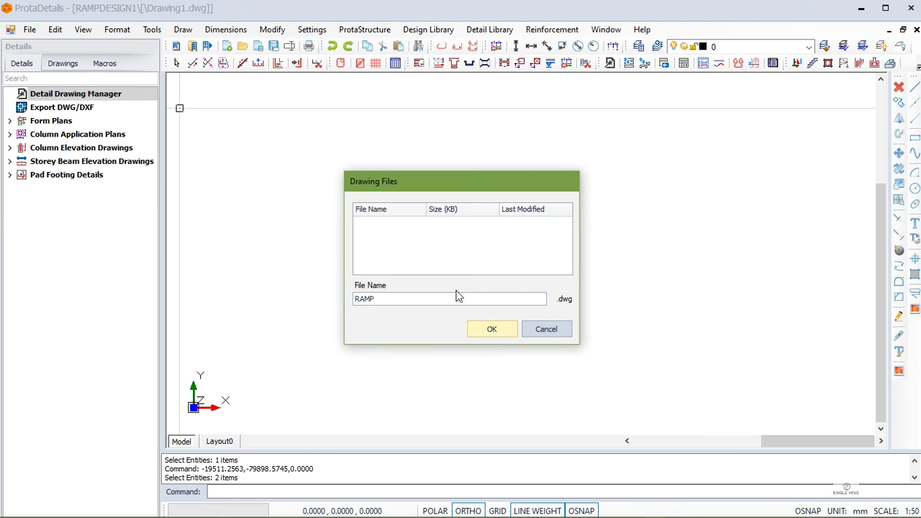
pyautogui.write('RAMP DESIGN')
pyautogui.press('Return')
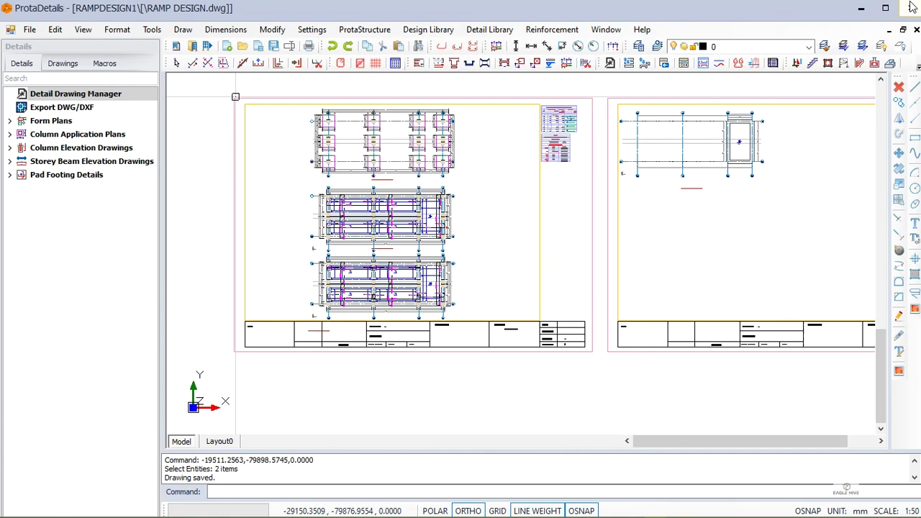
pyautogui.click(912, 7)
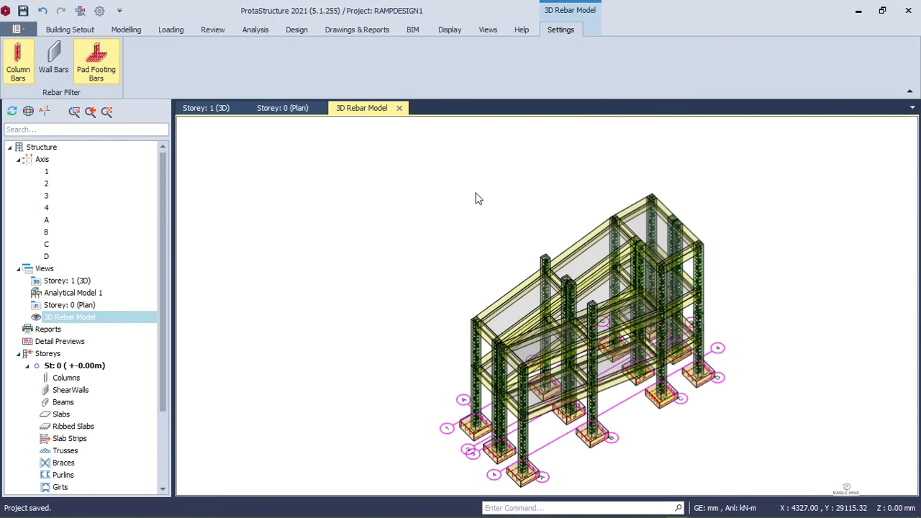
# - Examine the column and pad footing reinforcement in the 3D rebar model from several sides and close up
pyautogui.press('Up')
pyautogui.press('Up')
pyautogui.press('Up')
pyautogui.press('Up')
pyautogui.press('Up')
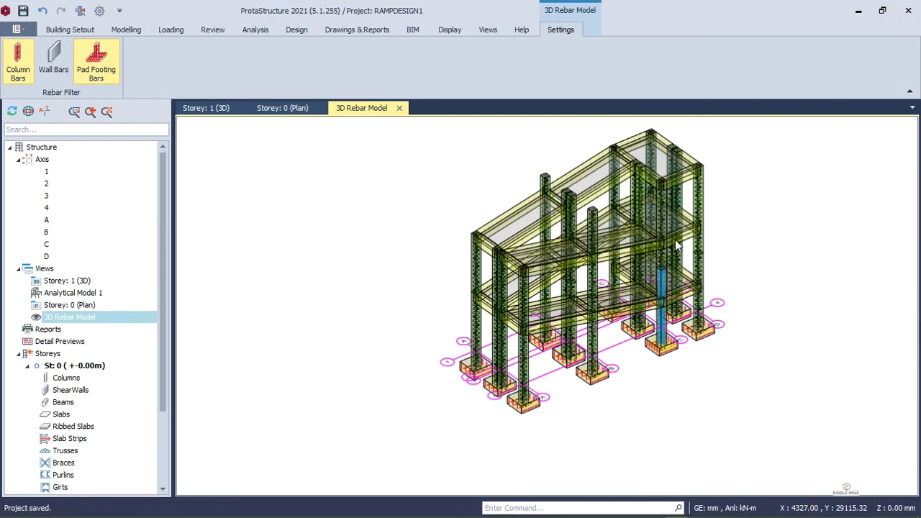
pyautogui.moveTo(649, 236); pyautogui.dragTo(846, 225, button='middle')
pyautogui.scroll(5, 570, 354)
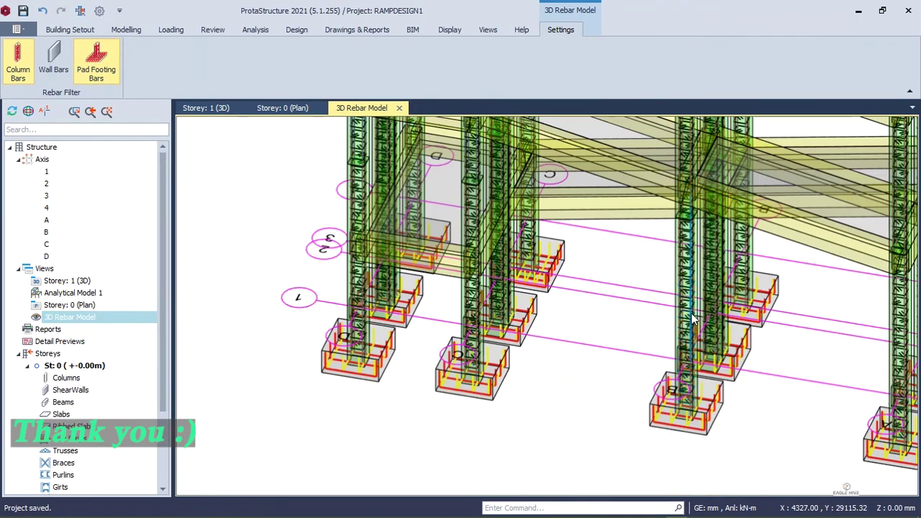
pyautogui.scroll(-5, 749, 239)
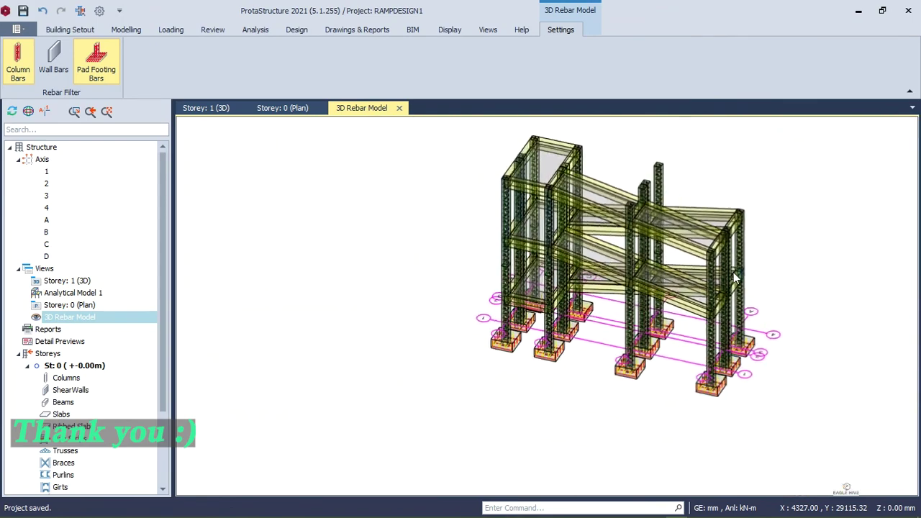
pyautogui.moveTo(676, 250); pyautogui.dragTo(551, 299, button='middle')
pyautogui.scroll(-2, 590, 213)
pyautogui.moveTo(589, 213); pyautogui.dragTo(467, 238, button='middle')
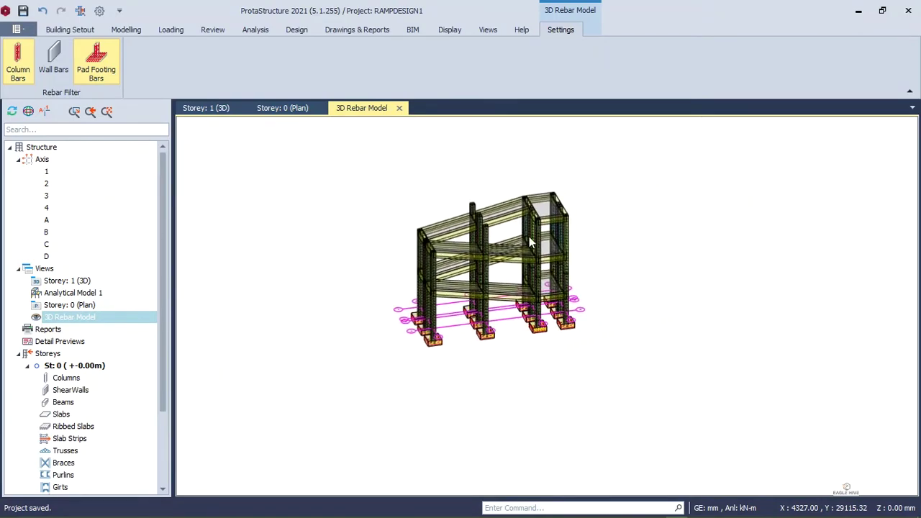
pyautogui.scroll(4, 511, 238)
# - Examine the ramp's columns, beams, sloping slabs and footings from several angles in the storey 1 3D view
pyautogui.click(223, 108)
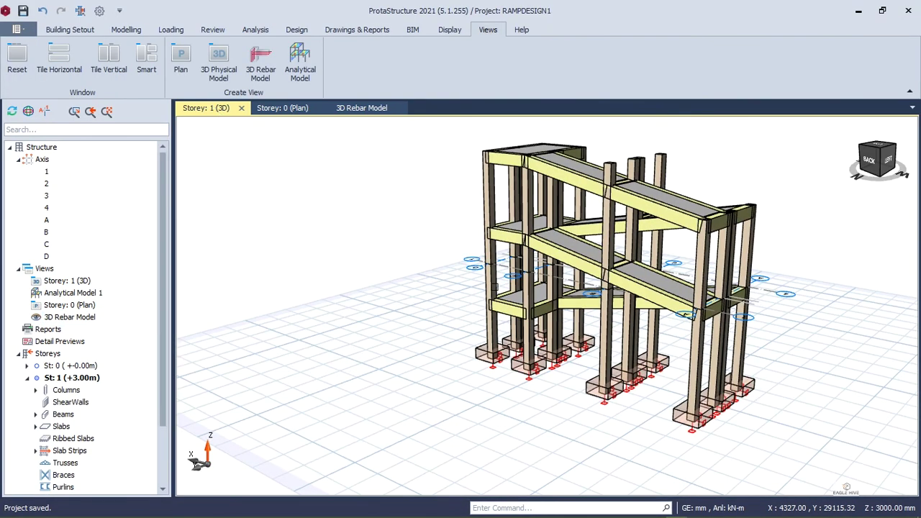
pyautogui.moveTo(633, 267); pyautogui.dragTo(585, 284, button='middle')
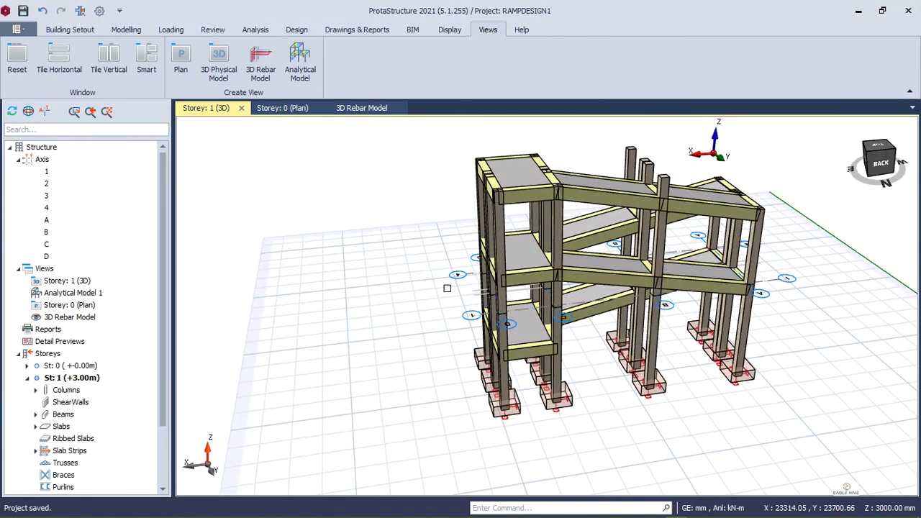
pyautogui.moveTo(574, 282)
pyautogui.mouseDown(button='middle')
pyautogui.moveTo(520, 270)
pyautogui.moveTo(619, 267)
pyautogui.moveTo(565, 280)
pyautogui.mouseUp(button='middle')
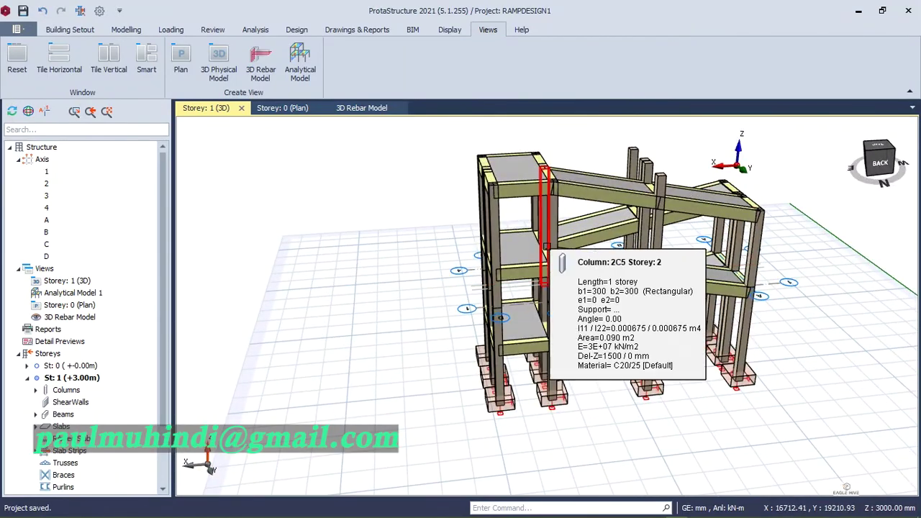
pyautogui.scroll(3, 569, 346)
pyautogui.scroll(-1, 597, 294)
pyautogui.moveTo(675, 297); pyautogui.dragTo(647, 273, button='middle')
pyautogui.scroll(-3, 635, 313)
pyautogui.moveTo(635, 312); pyautogui.dragTo(461, 315, button='middle')
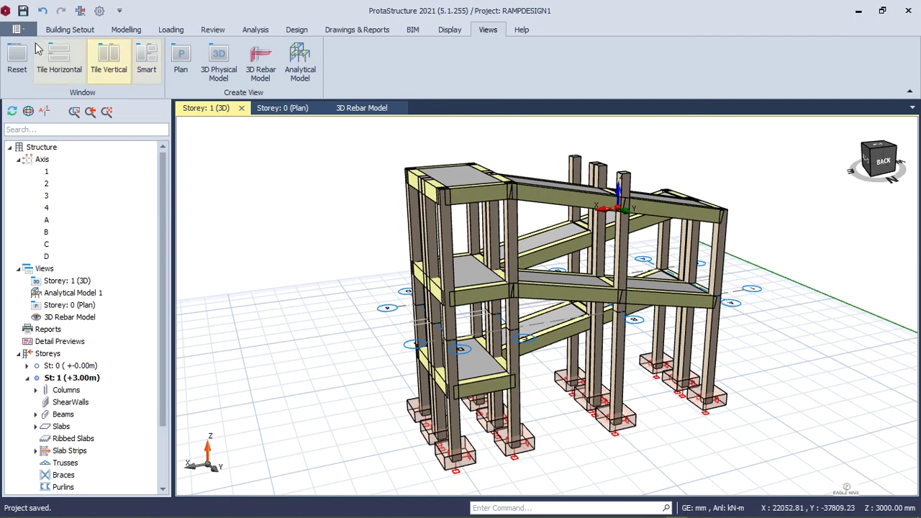
# - Save the RAMPDESIGN1 project
pyautogui.click(23, 12)
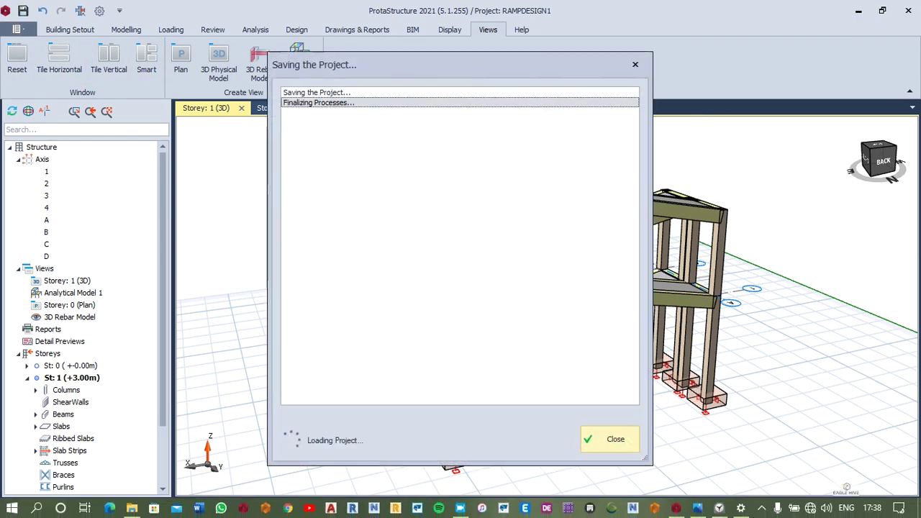